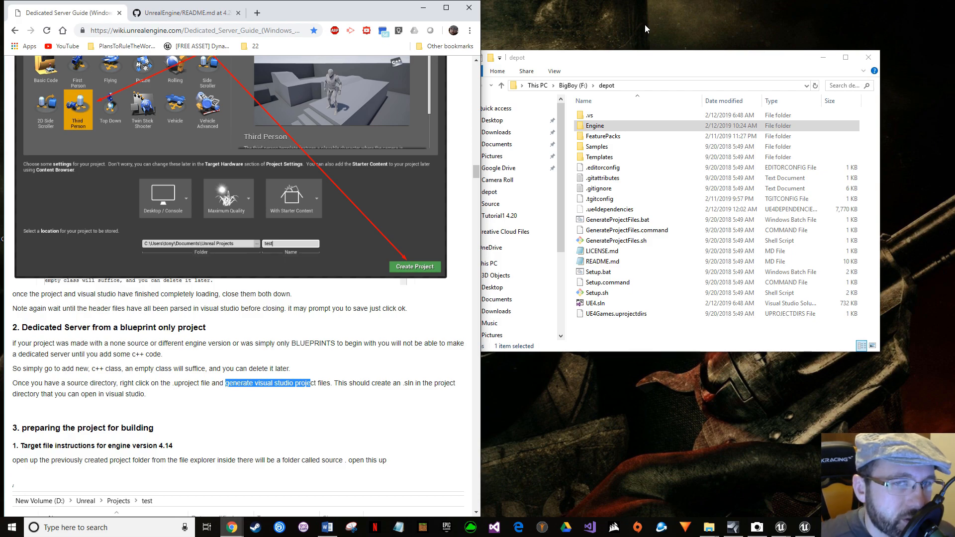
# - Open the Engine\Binaries\Win64 folder inside the depot directory in File Explorer
pyautogui.click(617, 66)
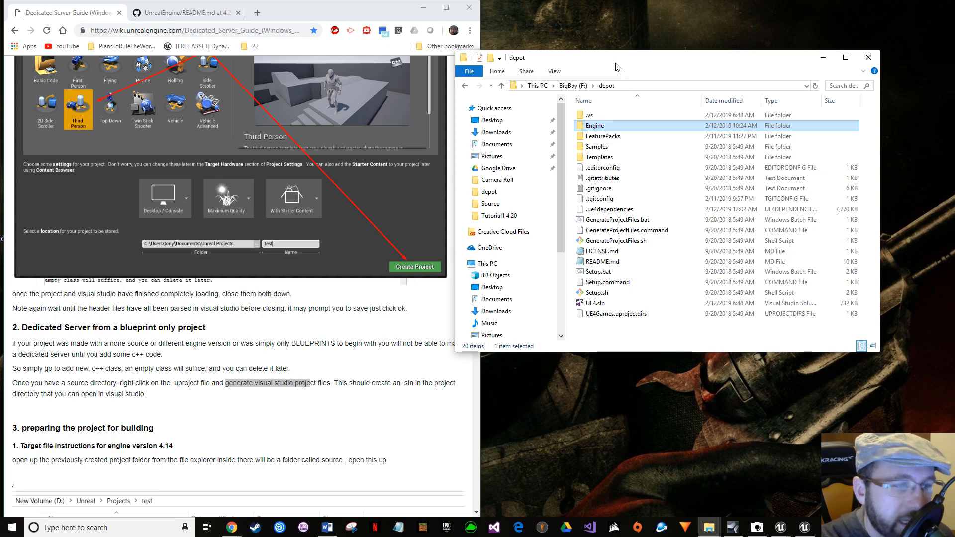
pyautogui.moveTo(617, 67); pyautogui.dragTo(596, 70)
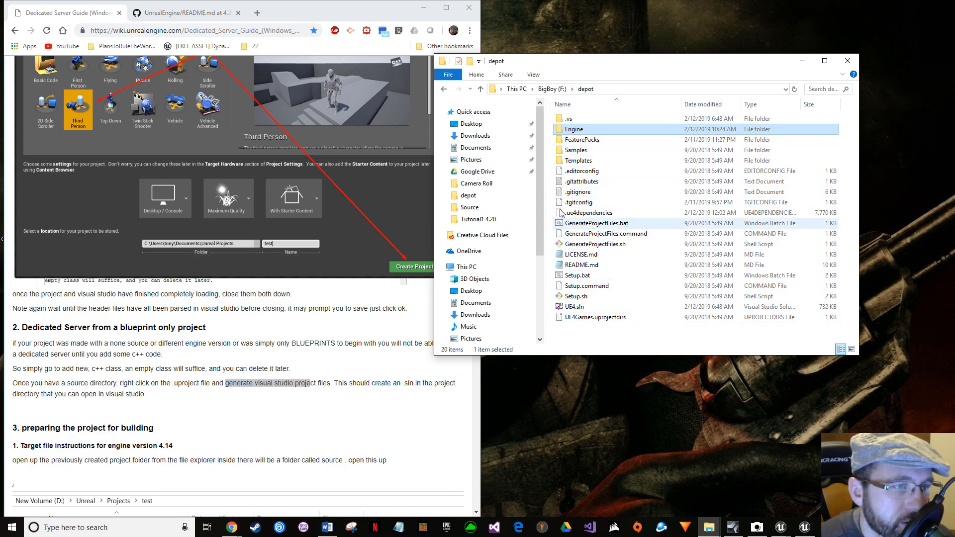
pyautogui.doubleClick(572, 130)
pyautogui.doubleClick(573, 119)
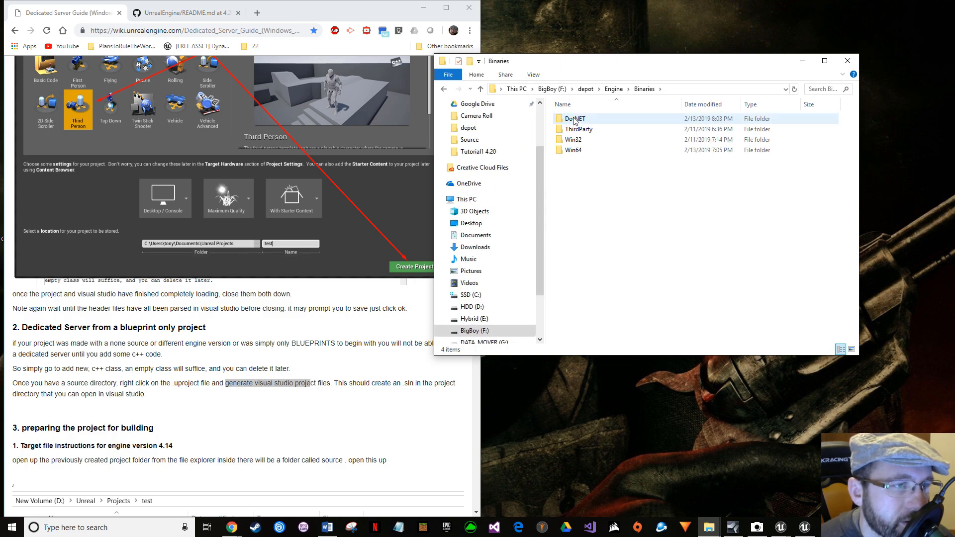
pyautogui.doubleClick(573, 150)
# - Find UE4Editor.exe in the Win64 folder and launch it
pyautogui.scroll(-15, 577, 186)
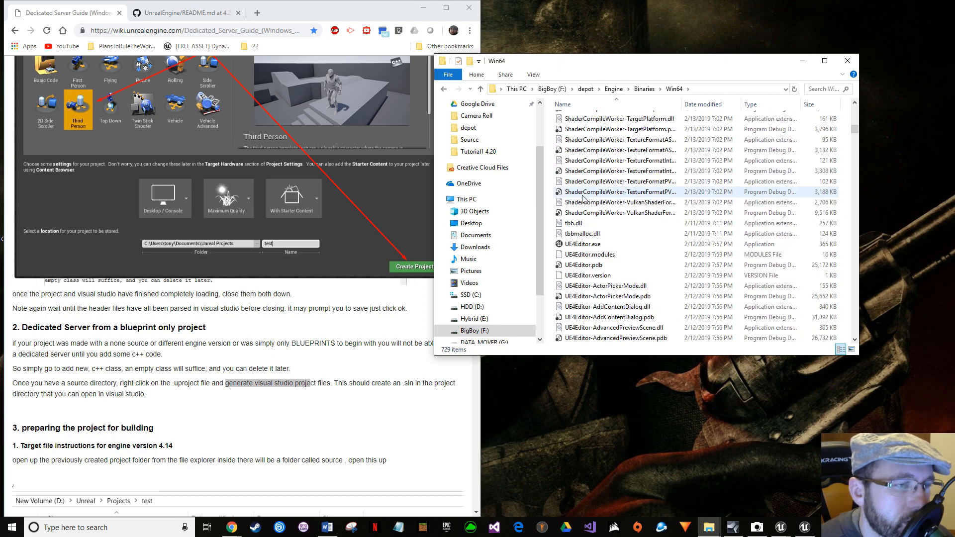
pyautogui.scroll(-4, 584, 198)
pyautogui.click(578, 149)
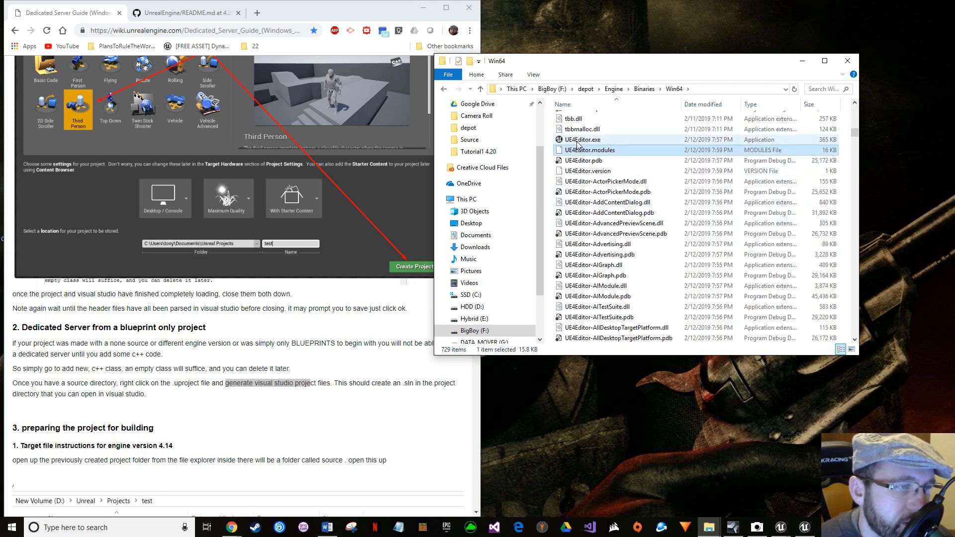
pyautogui.click(578, 140)
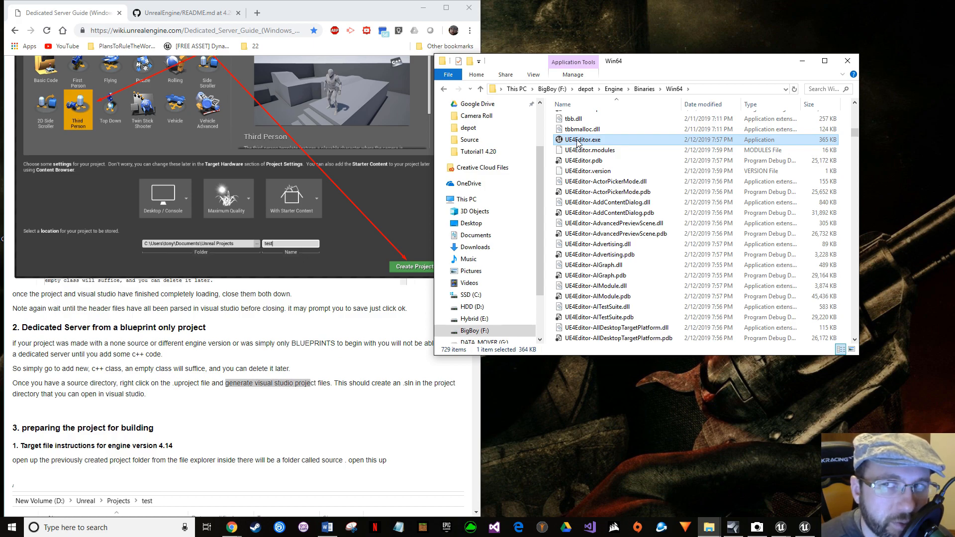
pyautogui.moveTo(589, 145)
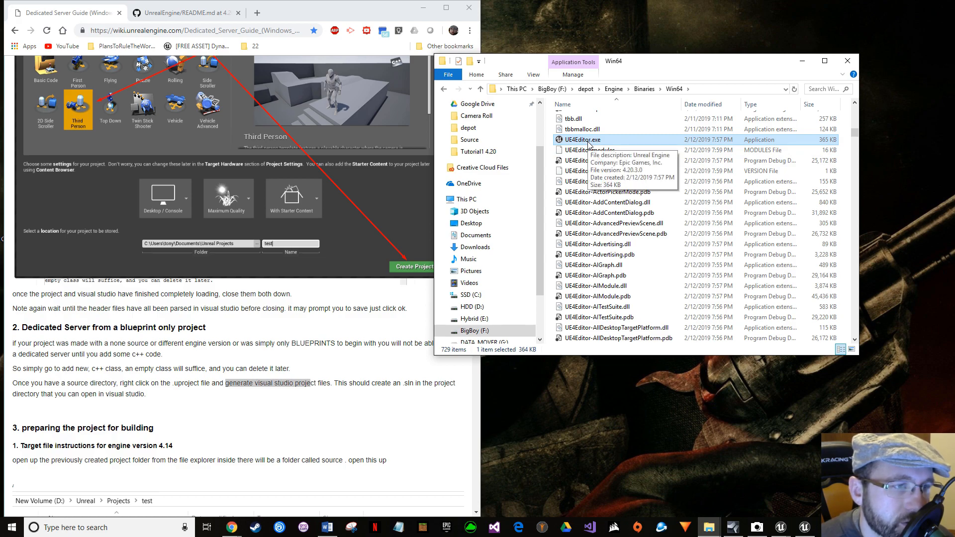
pyautogui.doubleClick(589, 144)
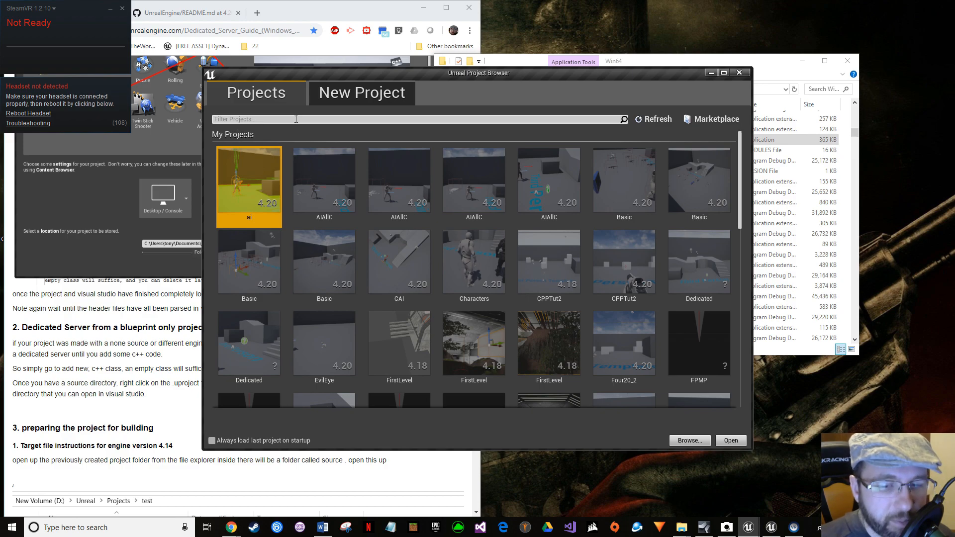
# - Filter the projects by "tutorial1", open the first Tutorial1 4.20 project as a copy, and close the SteamVR window
pyautogui.write('tut')
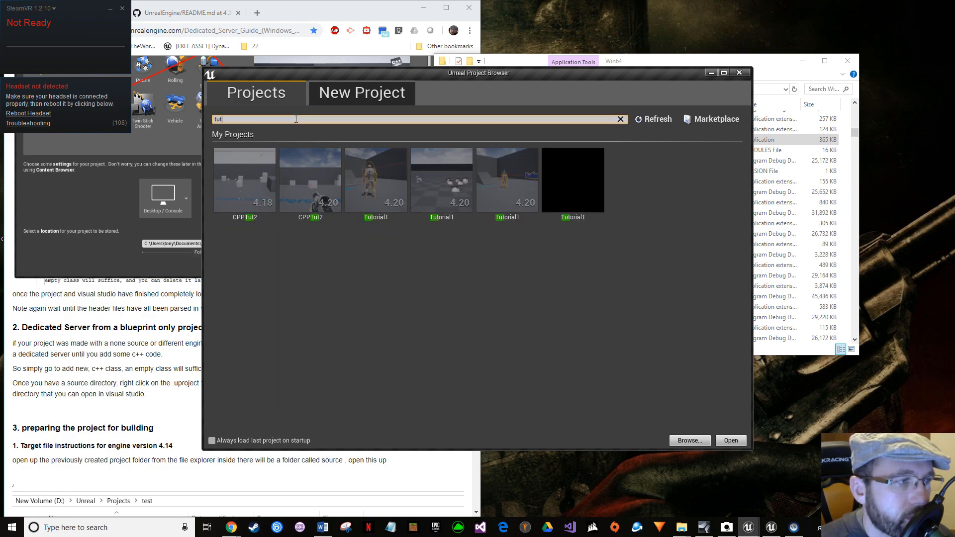
pyautogui.write('orial1')
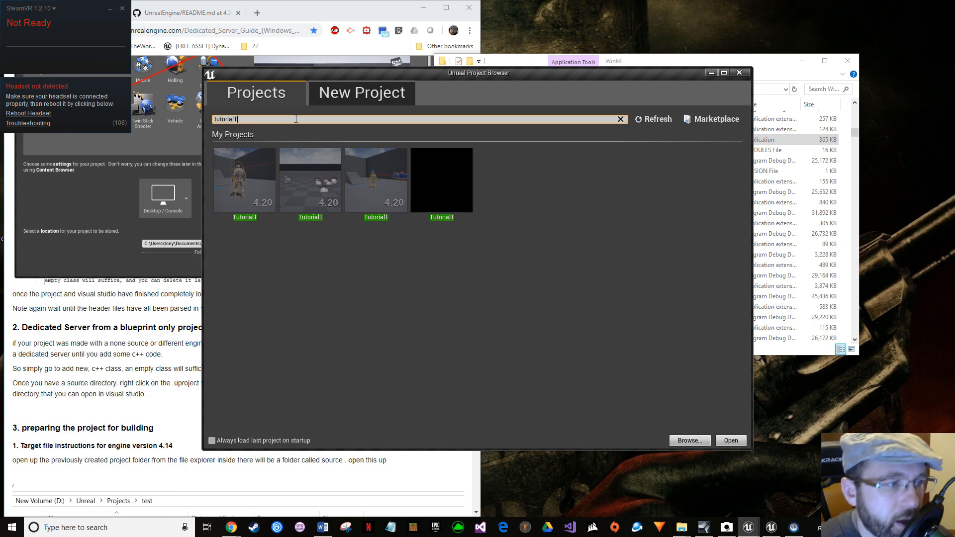
pyautogui.click(246, 172)
pyautogui.click(732, 440)
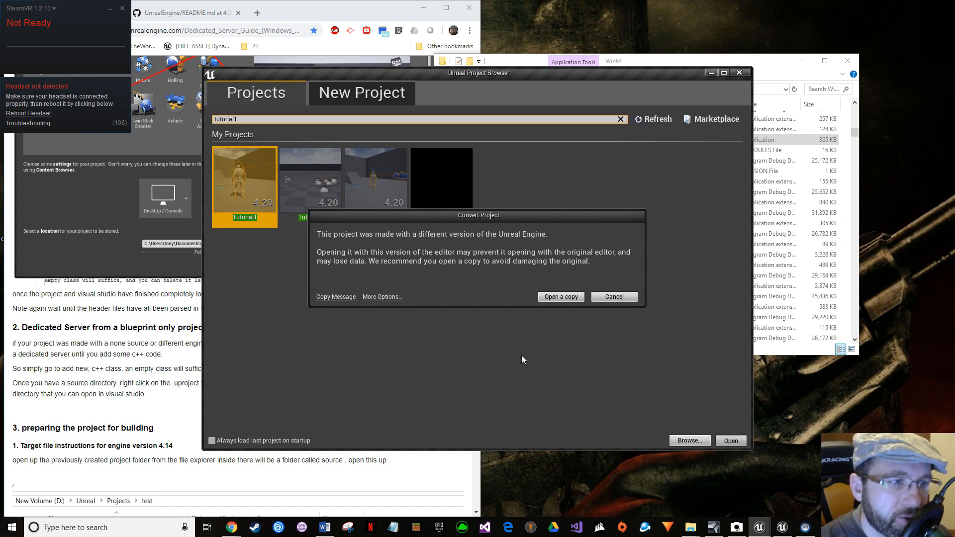
pyautogui.click(552, 297)
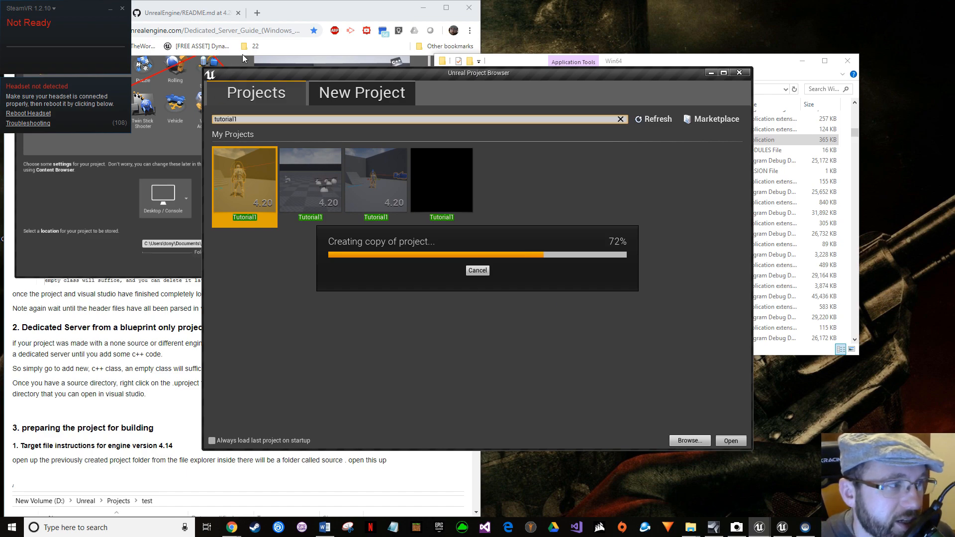
pyautogui.click(121, 8)
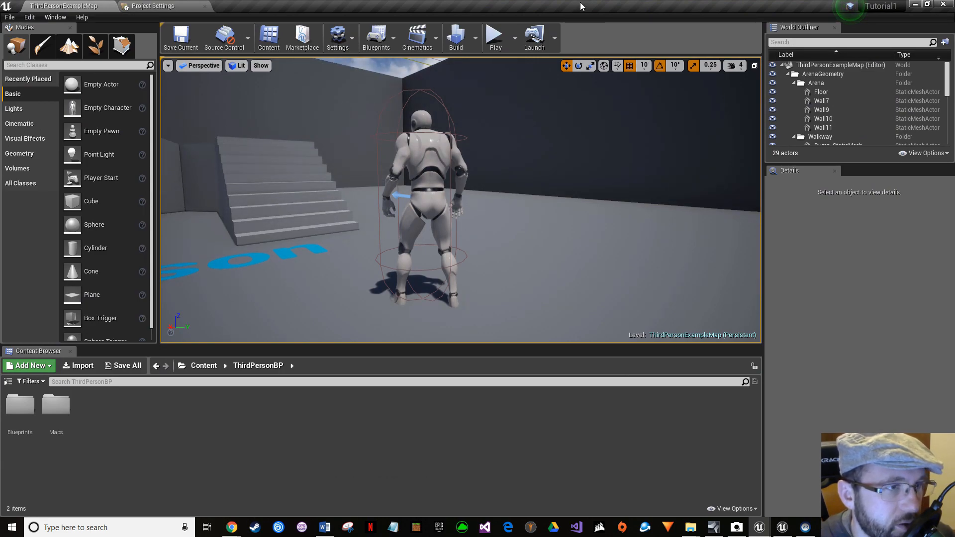
# - Play the level in the editor and run the character to the weapons and around the arena
pyautogui.click(495, 38)
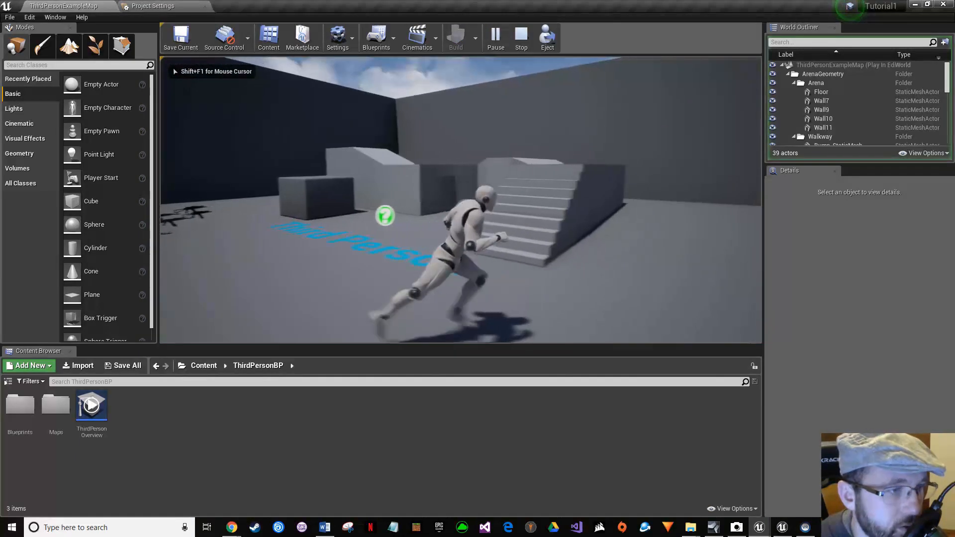
pyautogui.press('w')
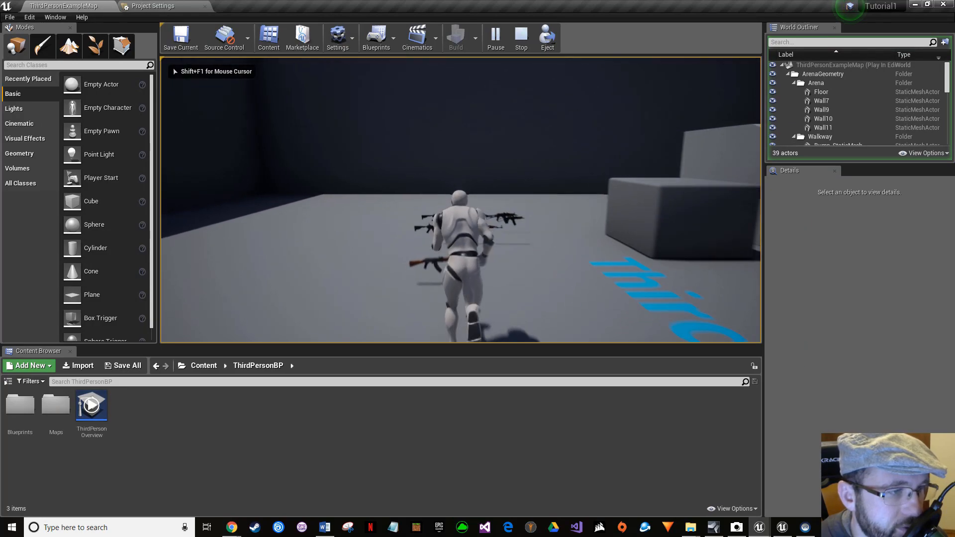
pyautogui.press('w')
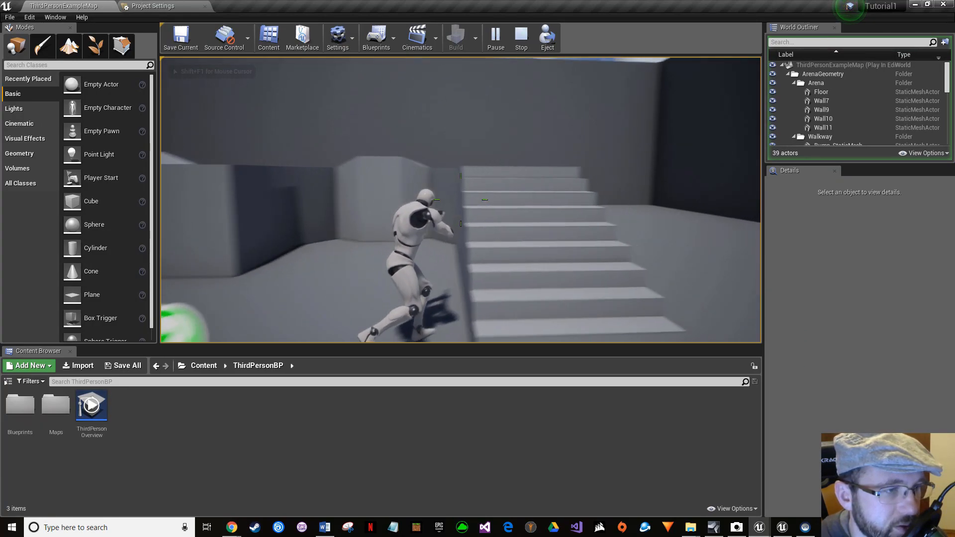
pyautogui.press('s')
pyautogui.press('w')
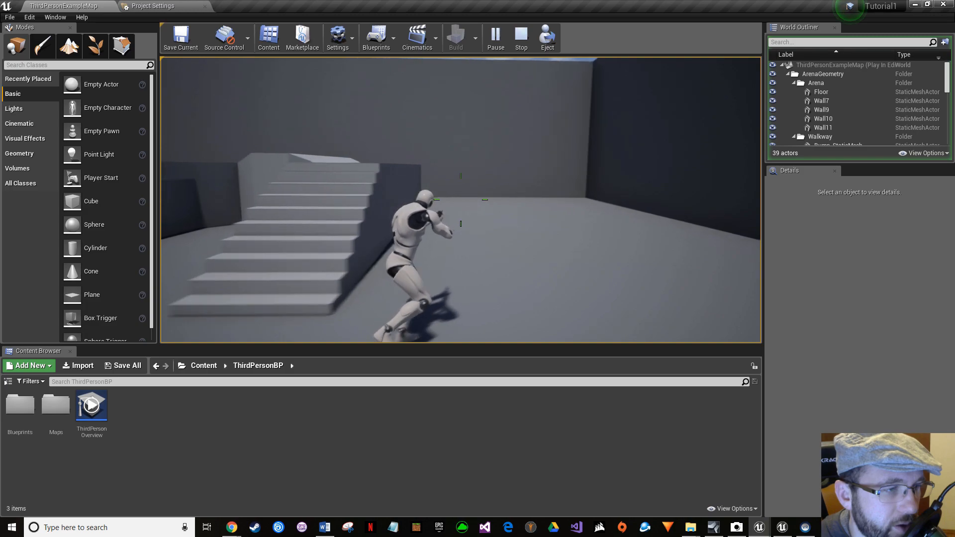
pyautogui.press('w')
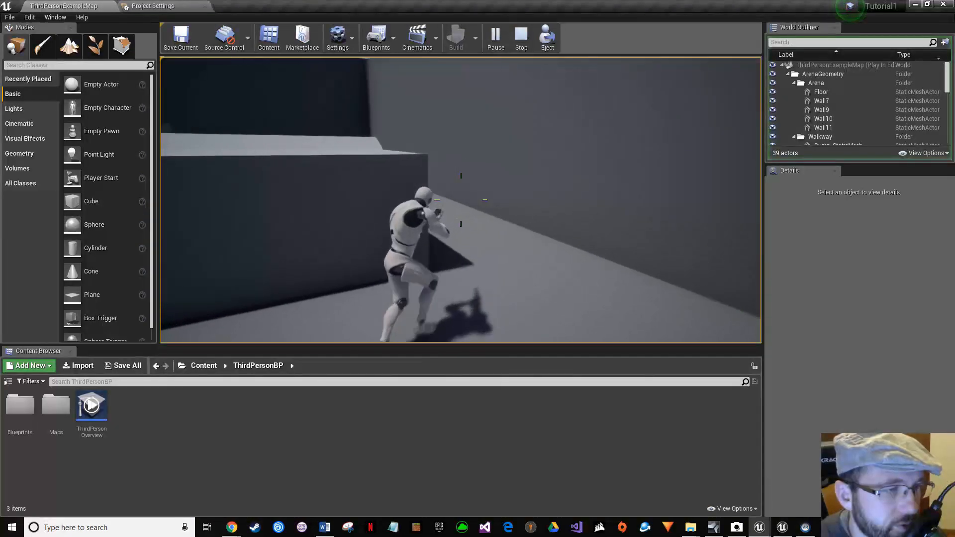
# - Test firing the weapon and jumping while moving the character, and end the play session
pyautogui.click(460, 199)
pyautogui.click(461, 200)
pyautogui.press('s')
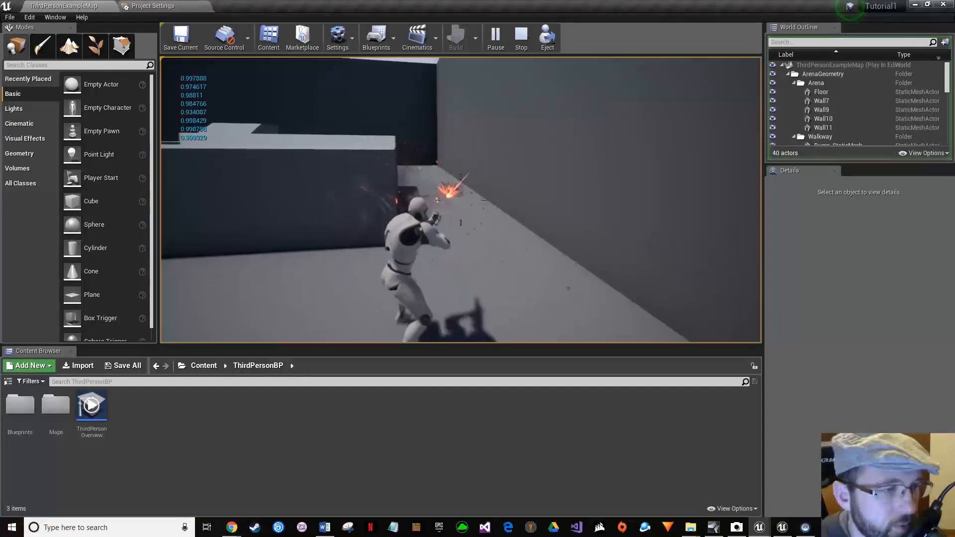
pyautogui.press('w')
pyautogui.press('space')
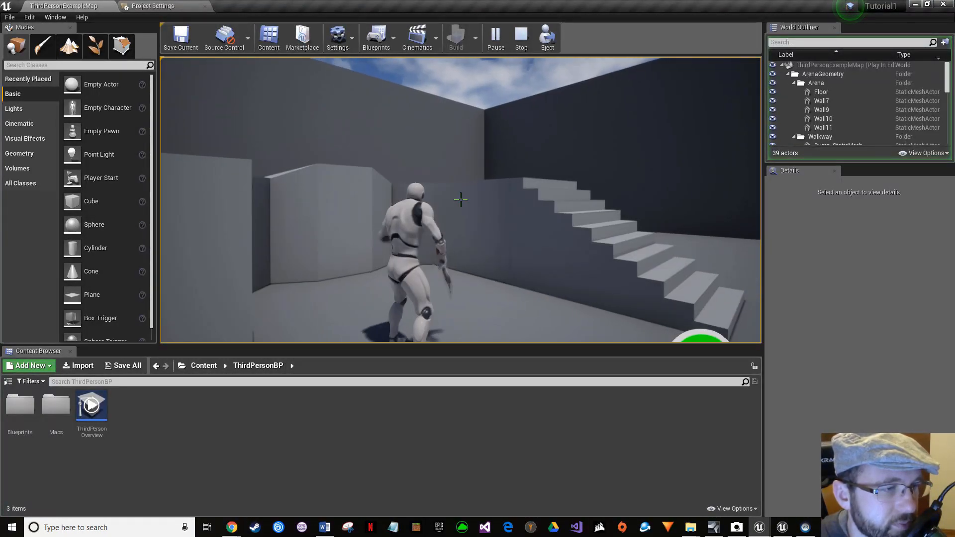
pyautogui.click(461, 200)
pyautogui.press('s')
pyautogui.press('w')
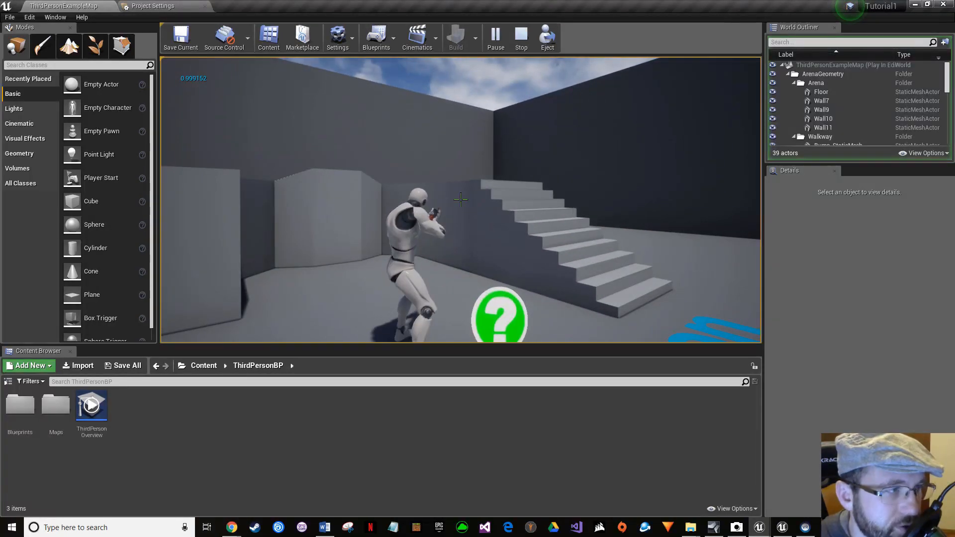
pyautogui.press('Escape')
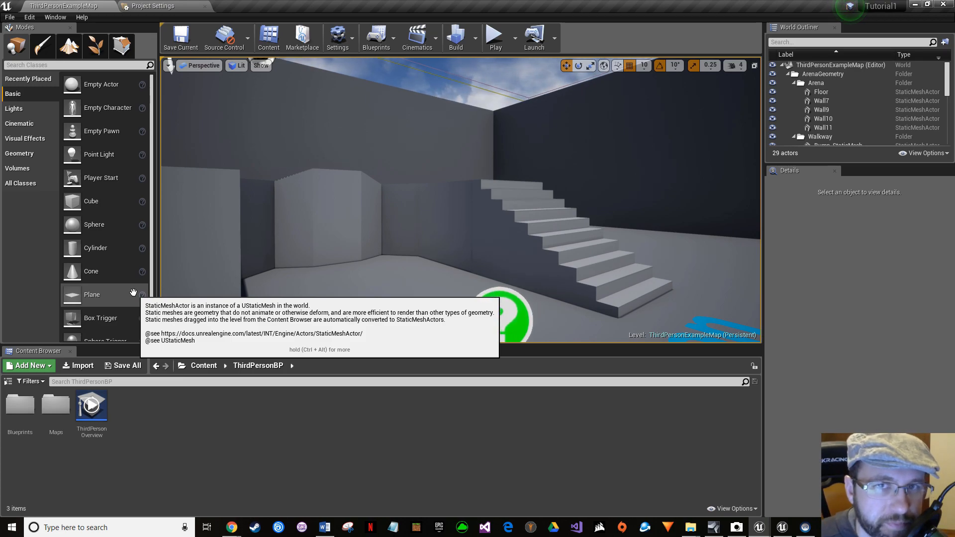
# - Show the folder tree in the Content Browser and open the root Content folder
pyautogui.click(9, 381)
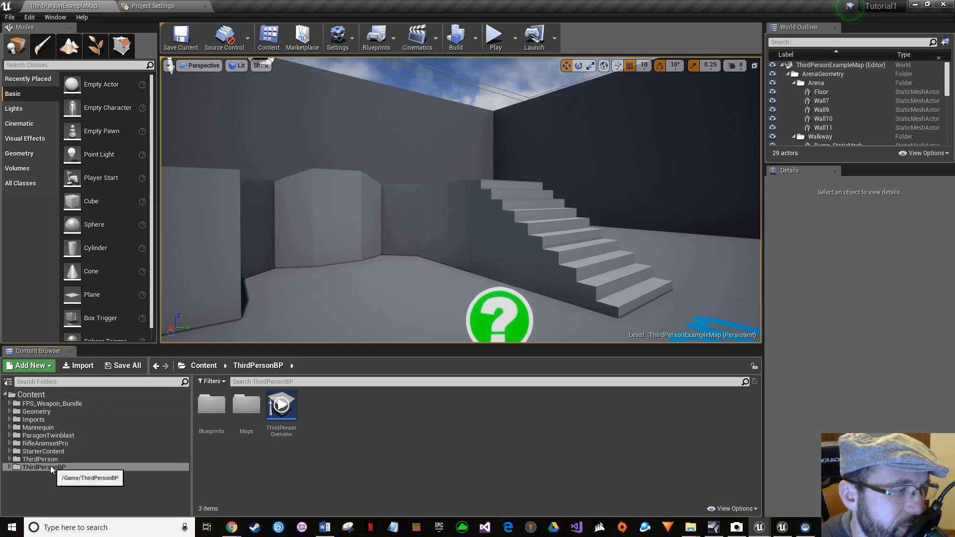
pyautogui.click(78, 395)
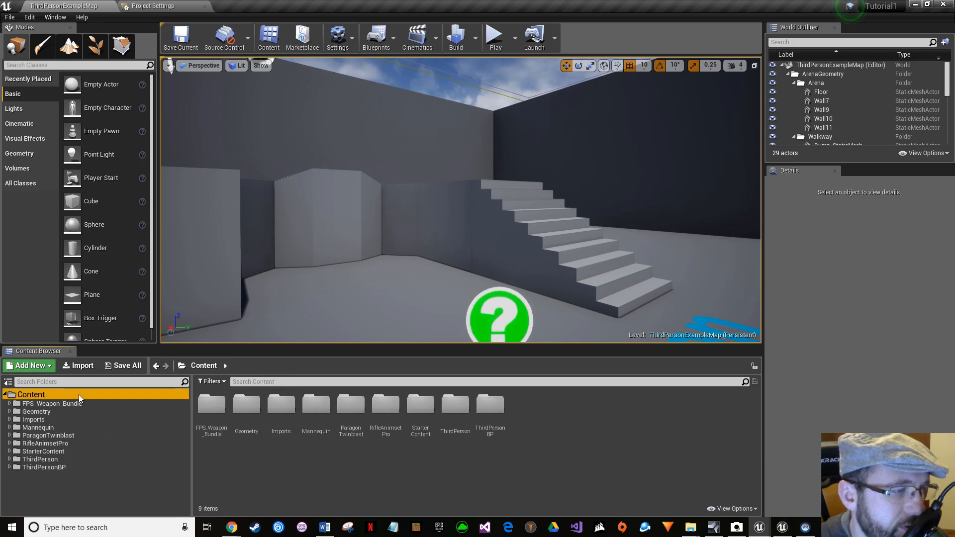
pyautogui.rightClick(527, 407)
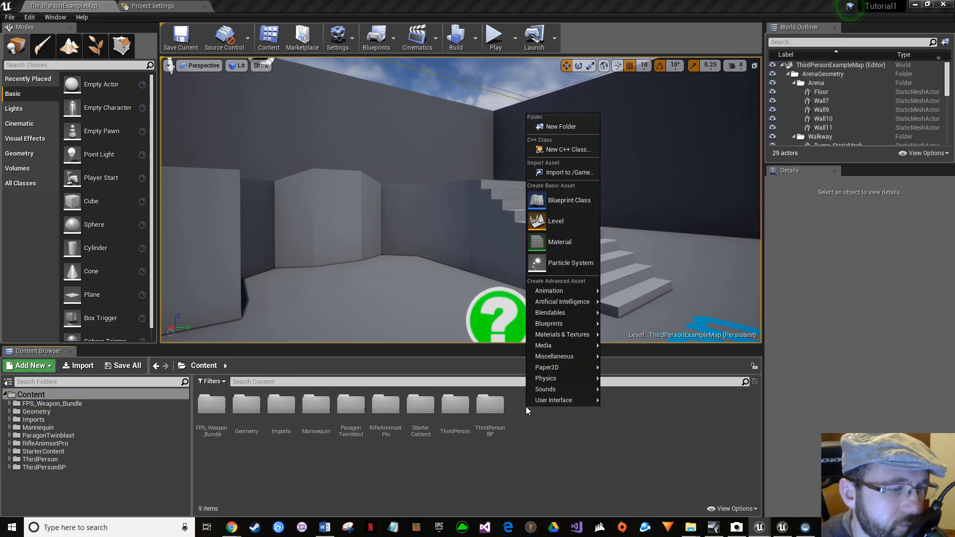
pyautogui.moveTo(533, 382)
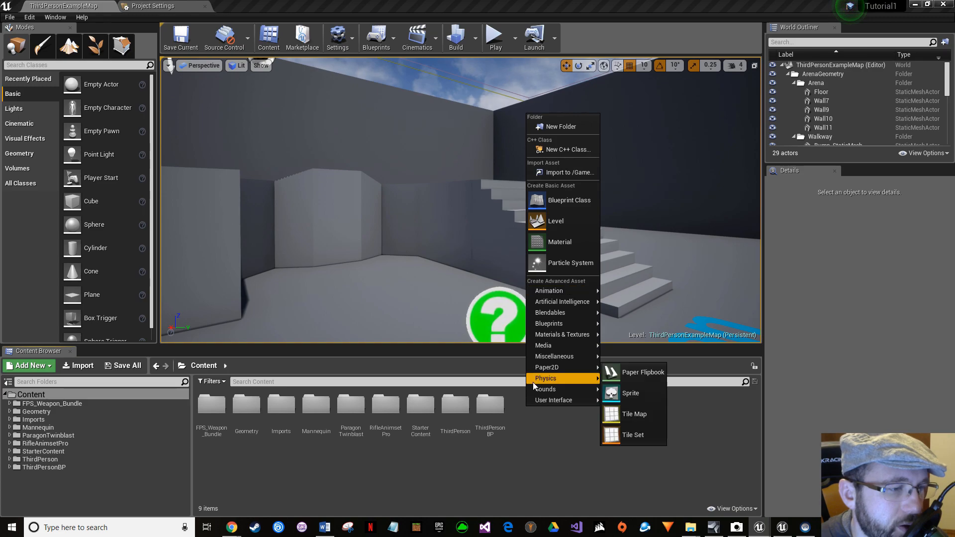
pyautogui.click(541, 438)
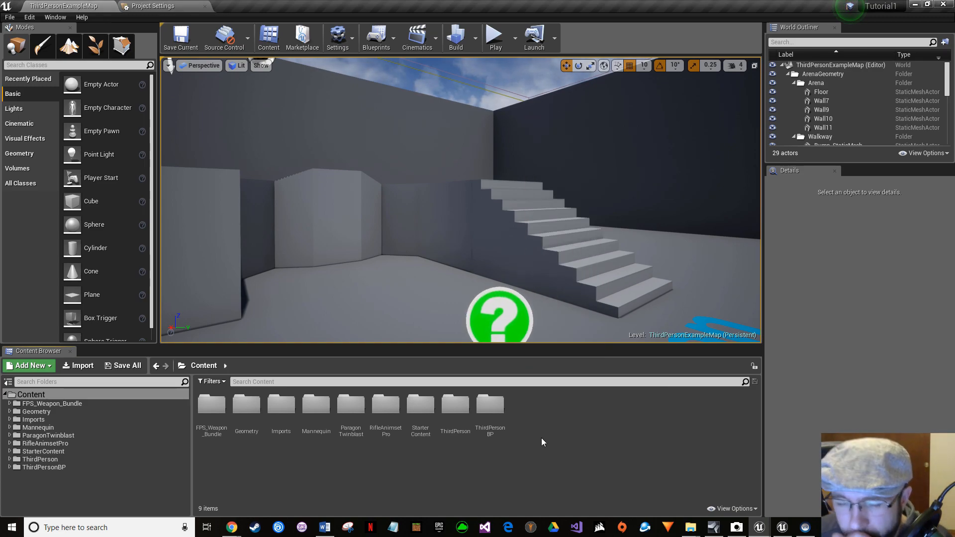
# - Start a new C++ class in the Content folder with None as its parent class
pyautogui.rightClick(540, 404)
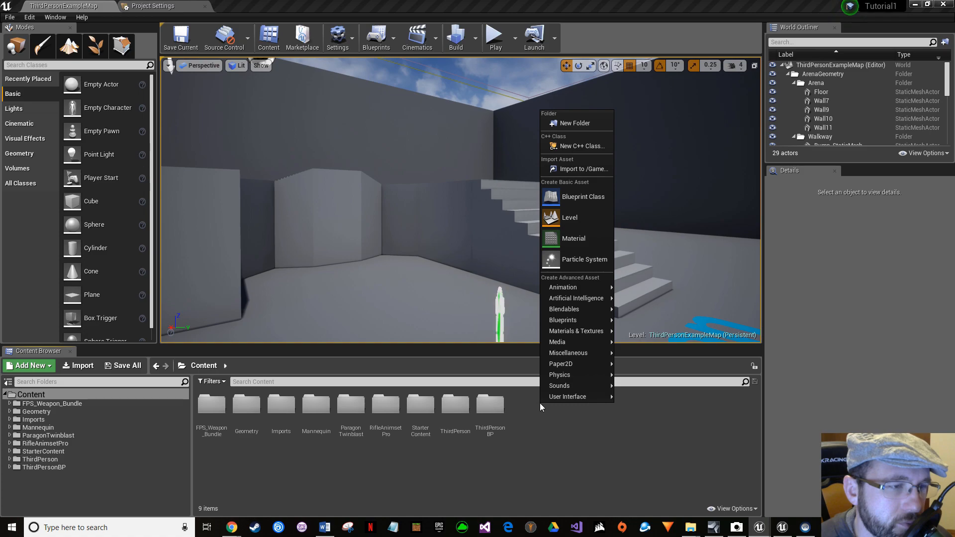
pyautogui.click(562, 146)
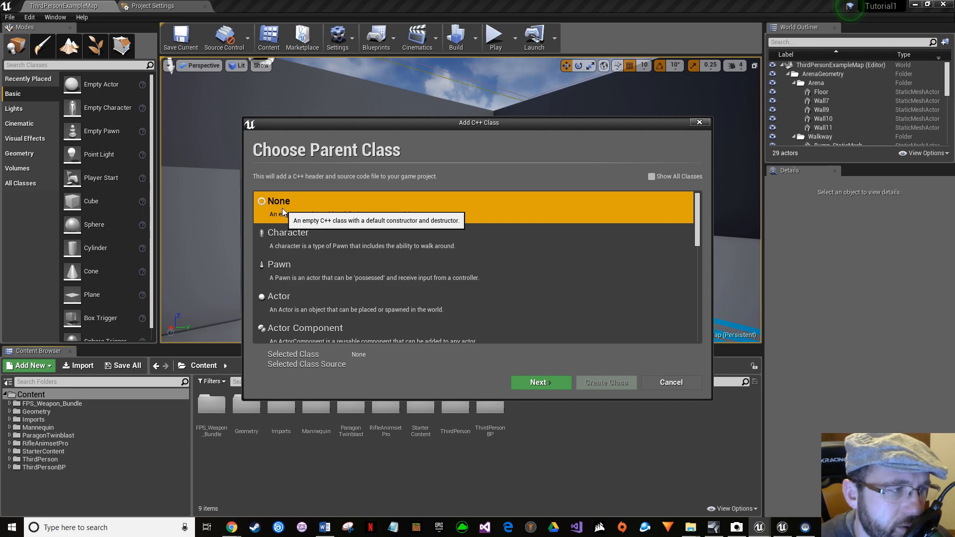
pyautogui.click(534, 383)
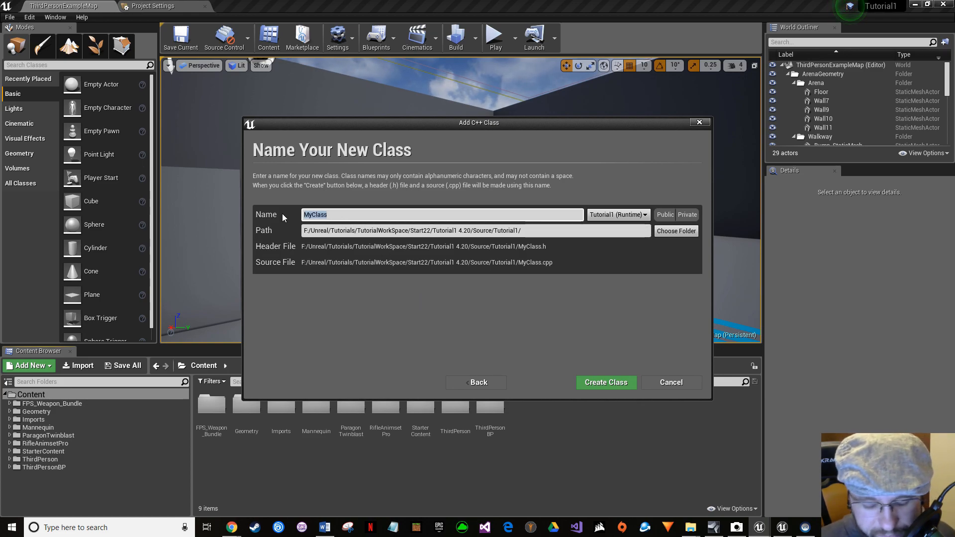
# - Name the new class MarkEmptyClass and create it in the Tutorial1 runtime module
pyautogui.write('m')
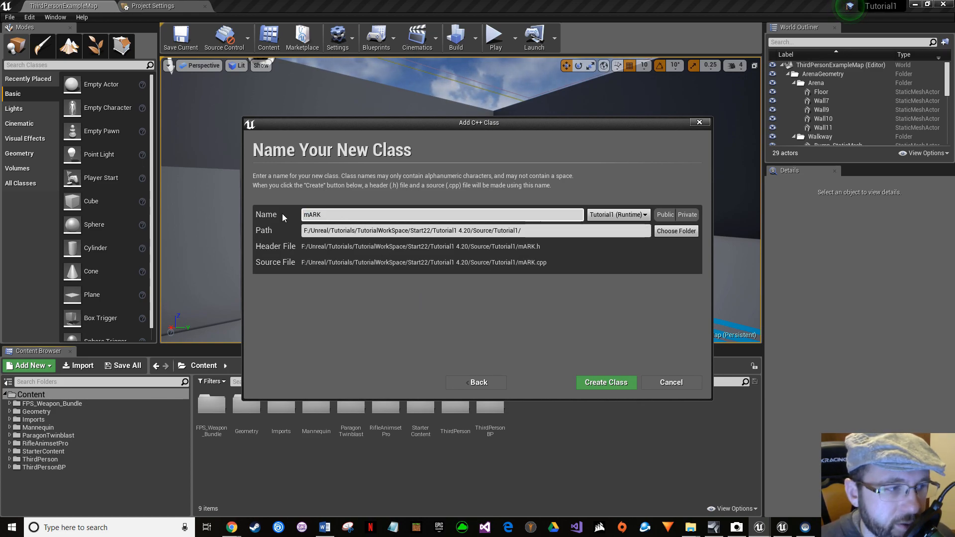
pyautogui.press('BackSpace')
pyautogui.write('Mark')
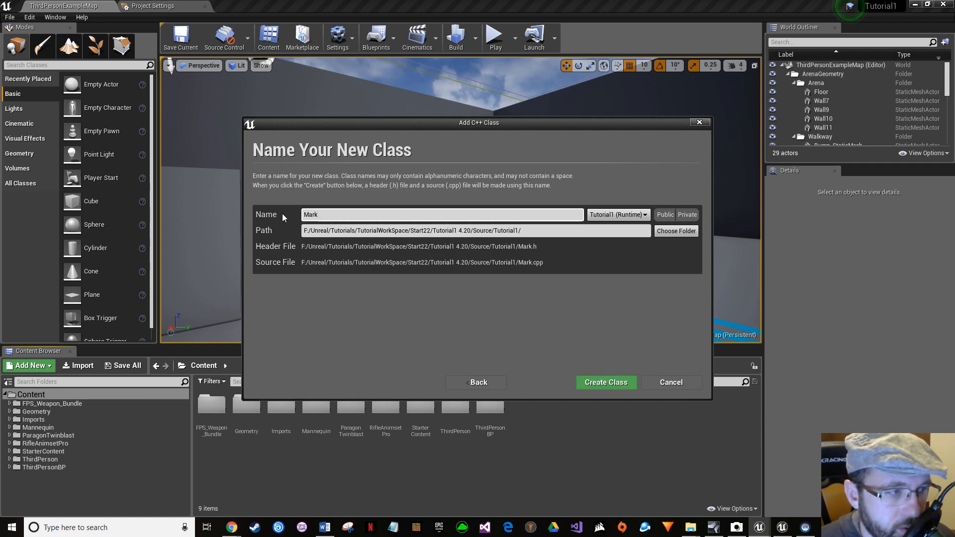
pyautogui.write('EmptyClass')
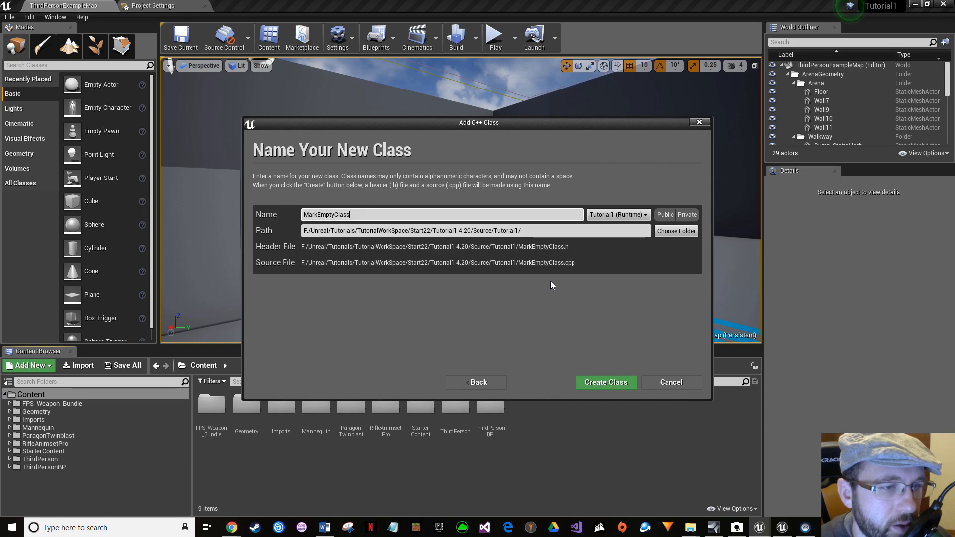
pyautogui.click(600, 383)
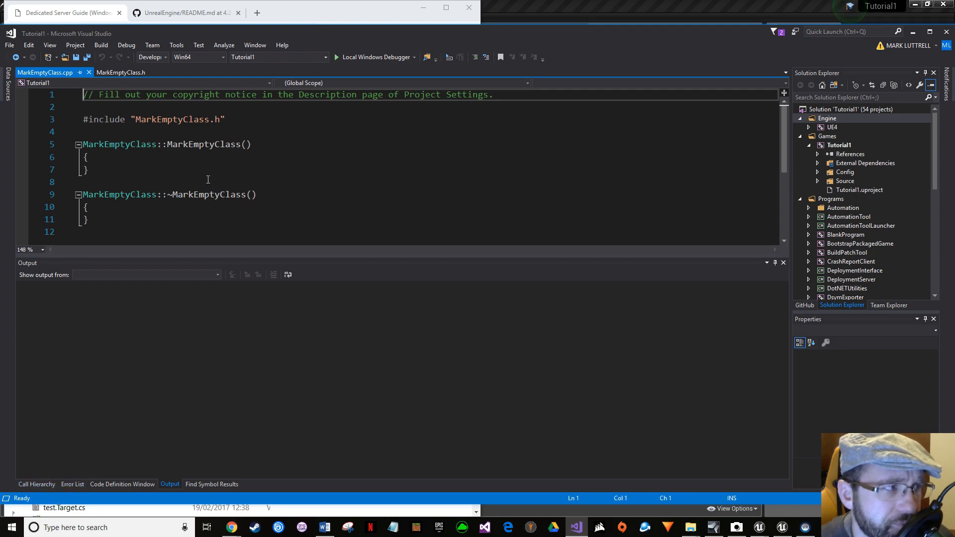
pyautogui.moveTo(437, 35); pyautogui.dragTo(388, 40)
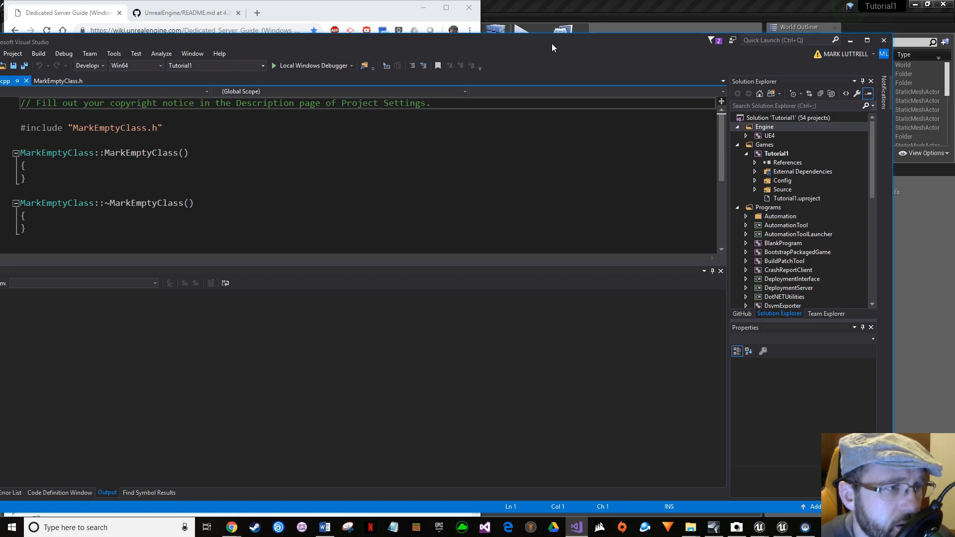
# - Close Visual Studio with the generated class files and return to the Unreal Editor
pyautogui.moveTo(551, 43)
pyautogui.mouseDown()
pyautogui.moveTo(609, 44)
pyautogui.moveTo(537, 45)
pyautogui.mouseUp()
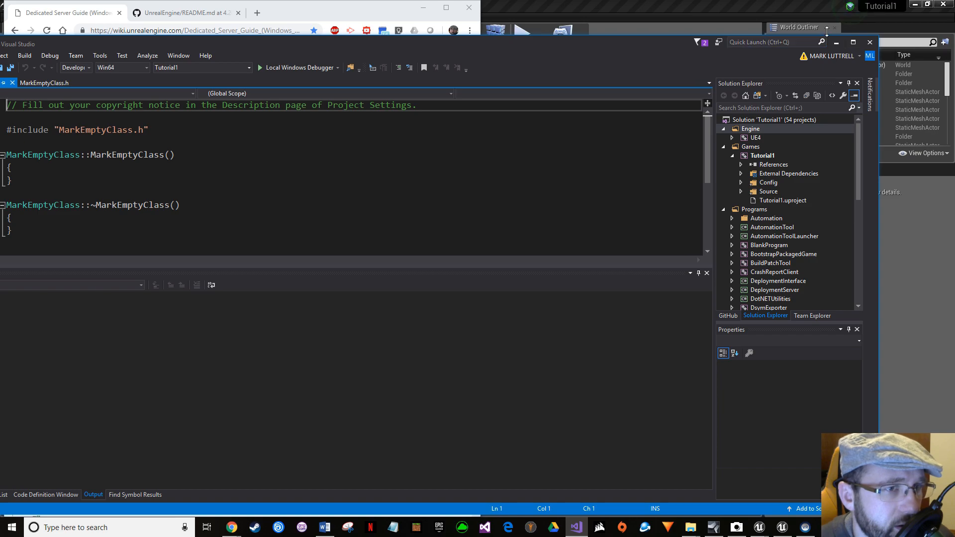
pyautogui.moveTo(606, 49); pyautogui.dragTo(679, 47)
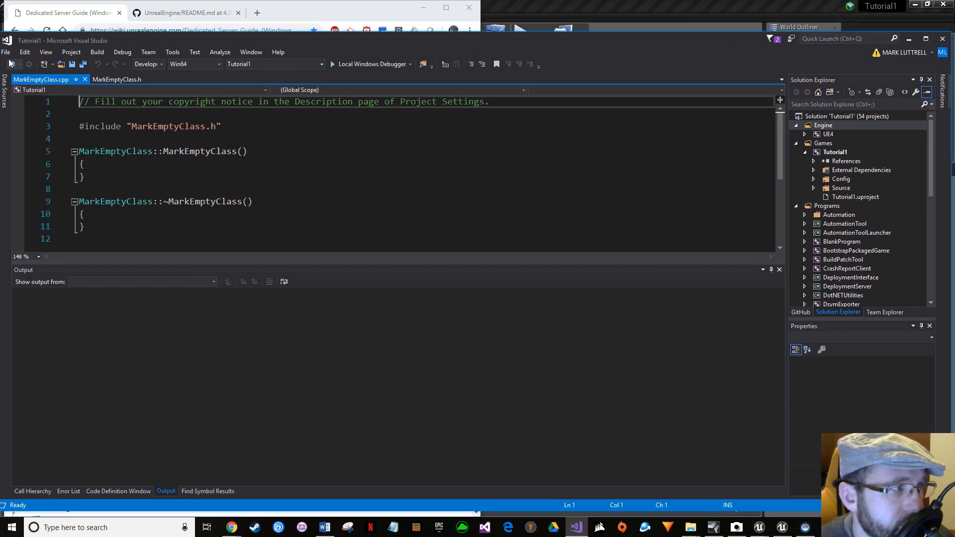
pyautogui.click(942, 38)
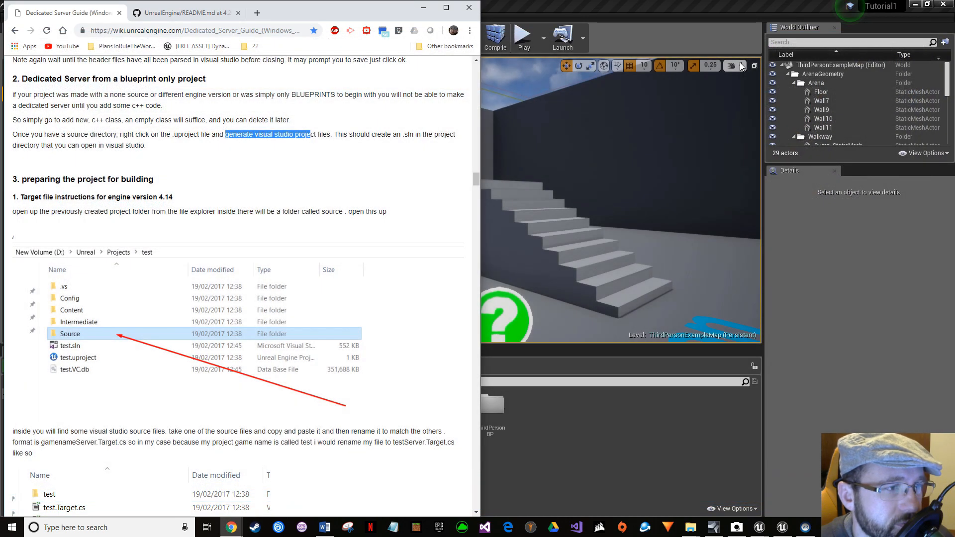
pyautogui.moveTo(315, 9)
pyautogui.mouseDown()
pyautogui.moveTo(329, 10)
pyautogui.moveTo(314, 9)
pyautogui.mouseUp()
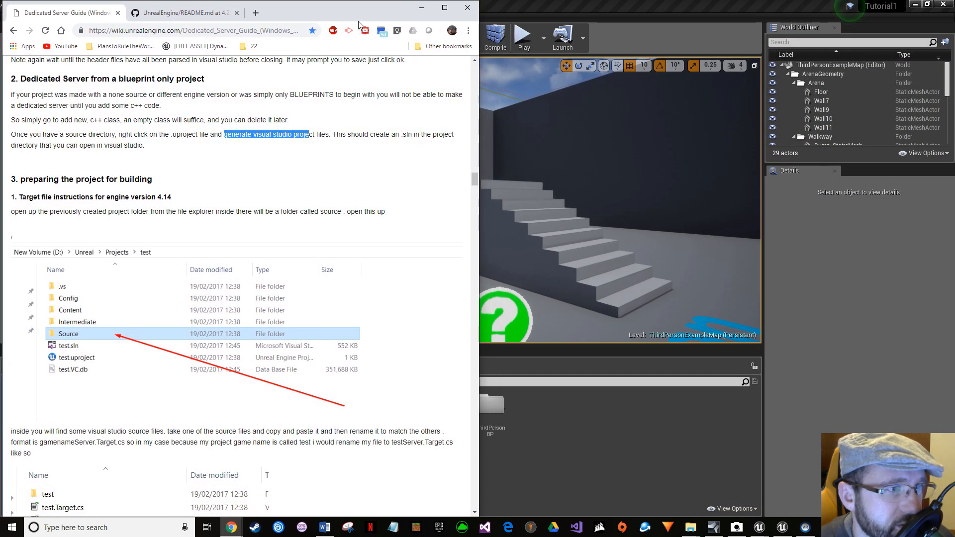
pyautogui.click(536, 10)
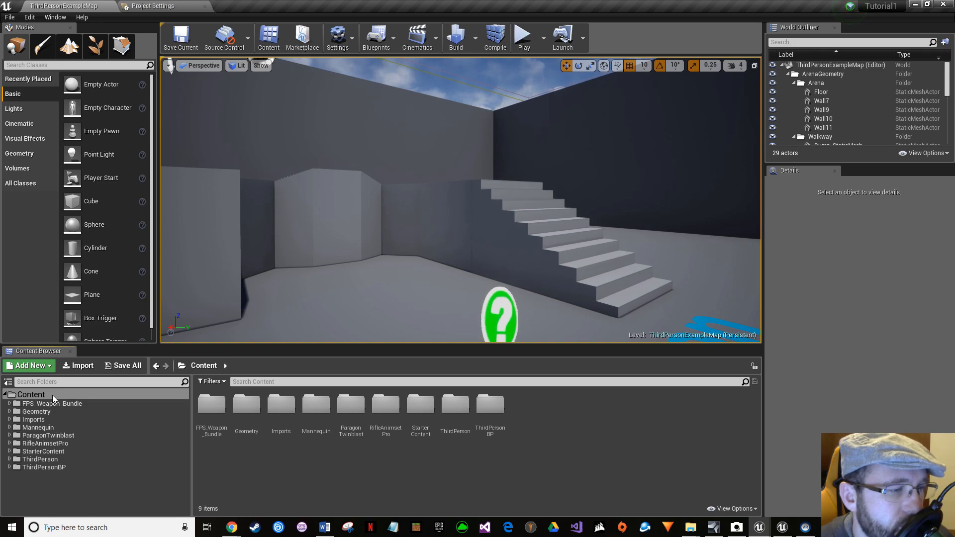
# - Create a new folder named Maps in the root Content folder
pyautogui.rightClick(533, 413)
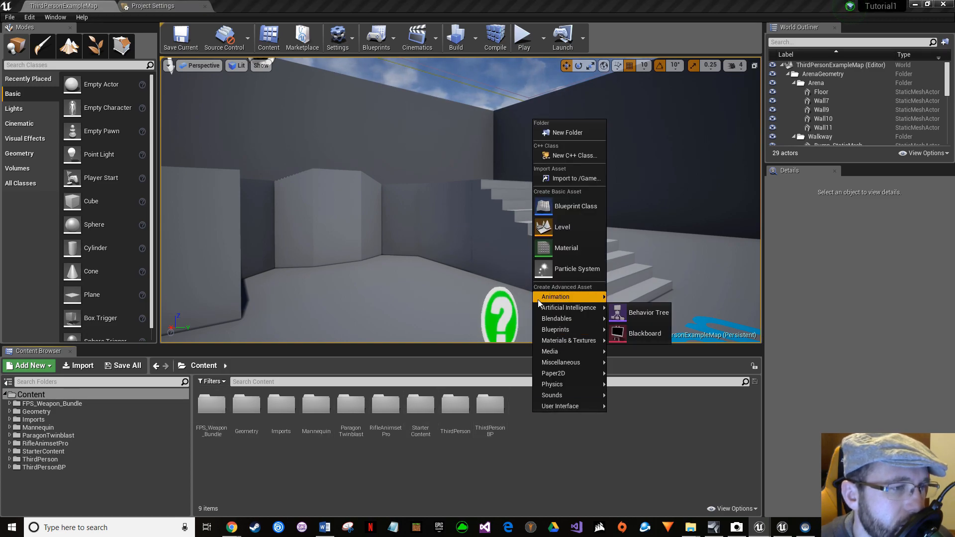
pyautogui.click(553, 133)
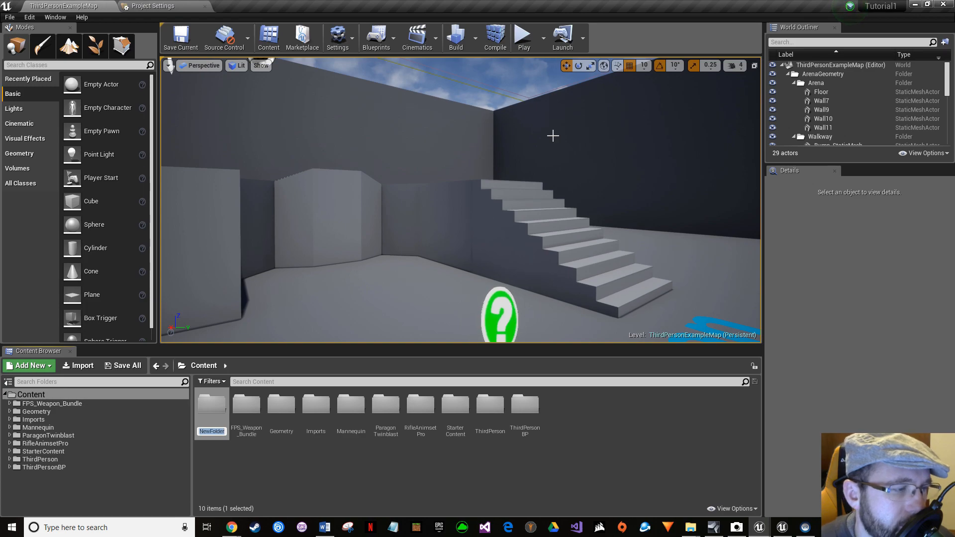
pyautogui.write('Maps')
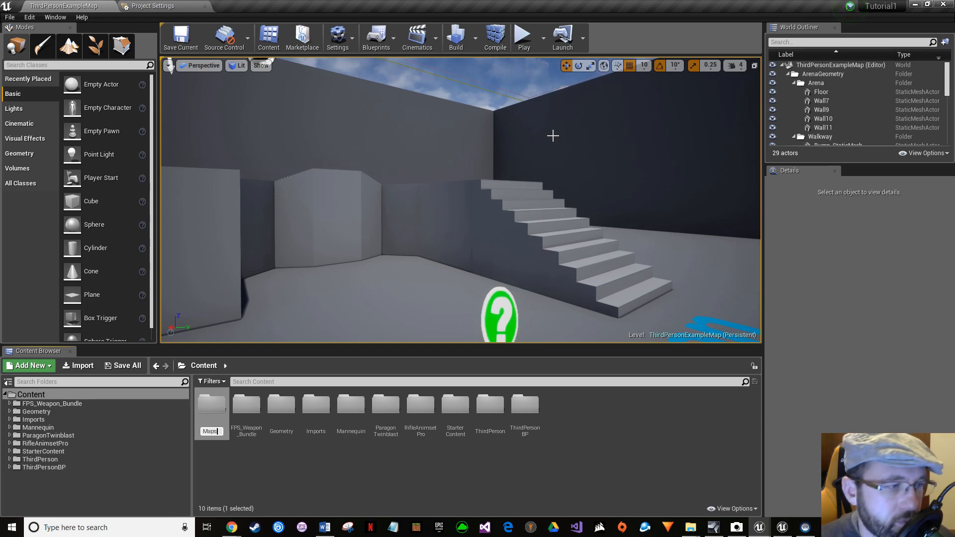
pyautogui.press('Return')
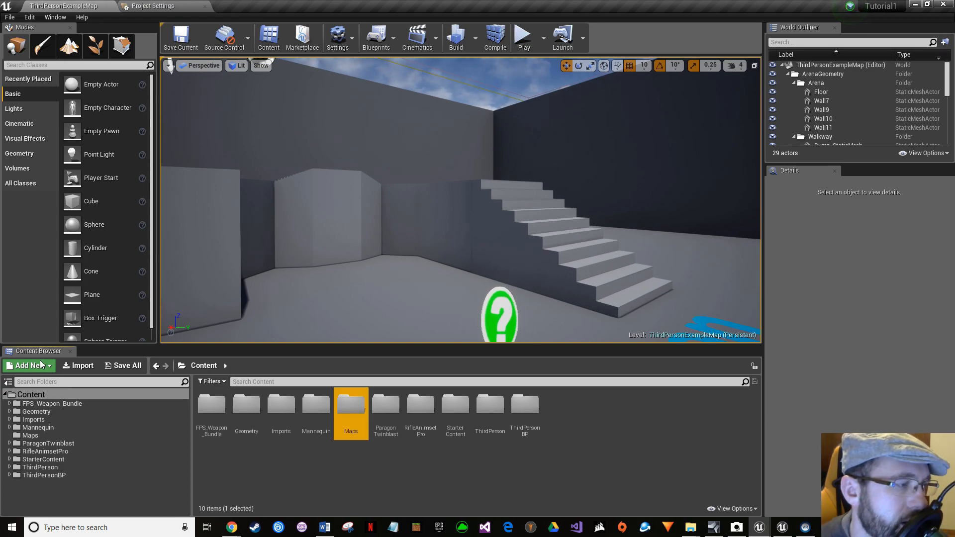
# - Copy the ThirdPersonExampleMap level from the ThirdPersonBP Maps folder into the new Maps folder under Content
pyautogui.click(63, 473)
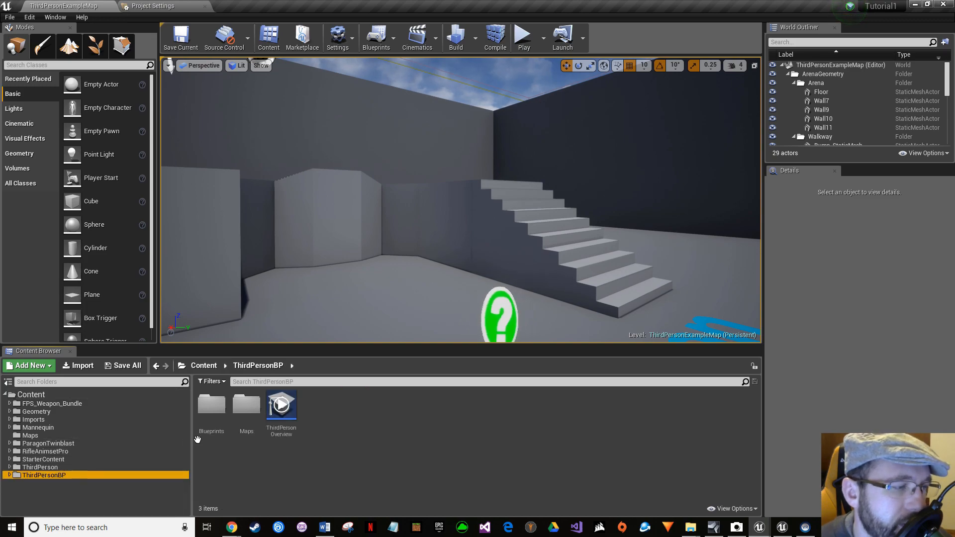
pyautogui.doubleClick(246, 406)
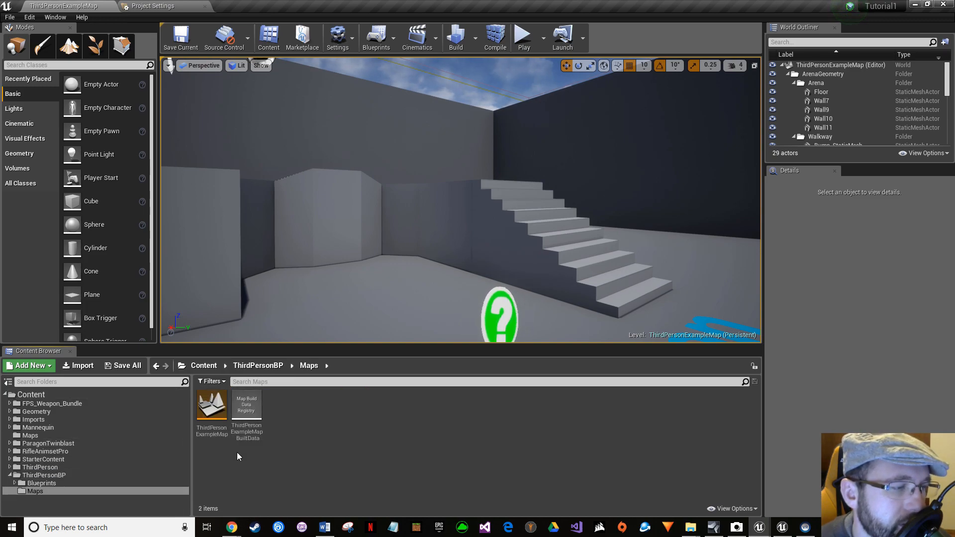
pyautogui.click(212, 426)
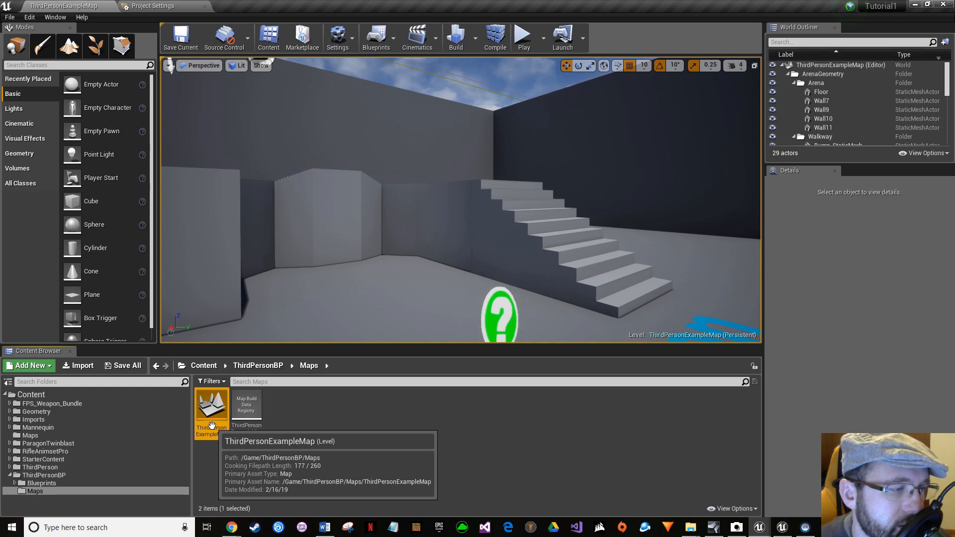
pyautogui.rightClick(212, 425)
pyautogui.moveTo(236, 301)
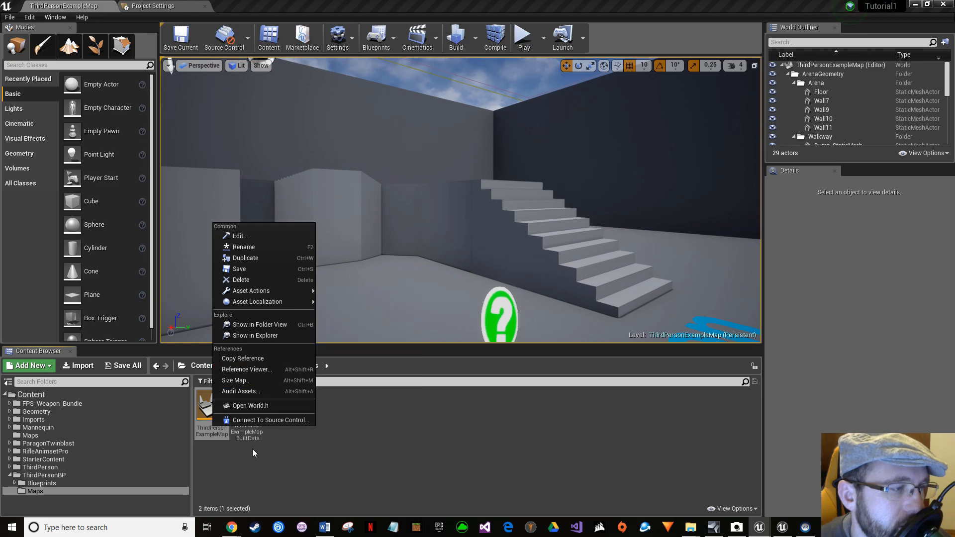
pyautogui.click(252, 447)
pyautogui.click(213, 426)
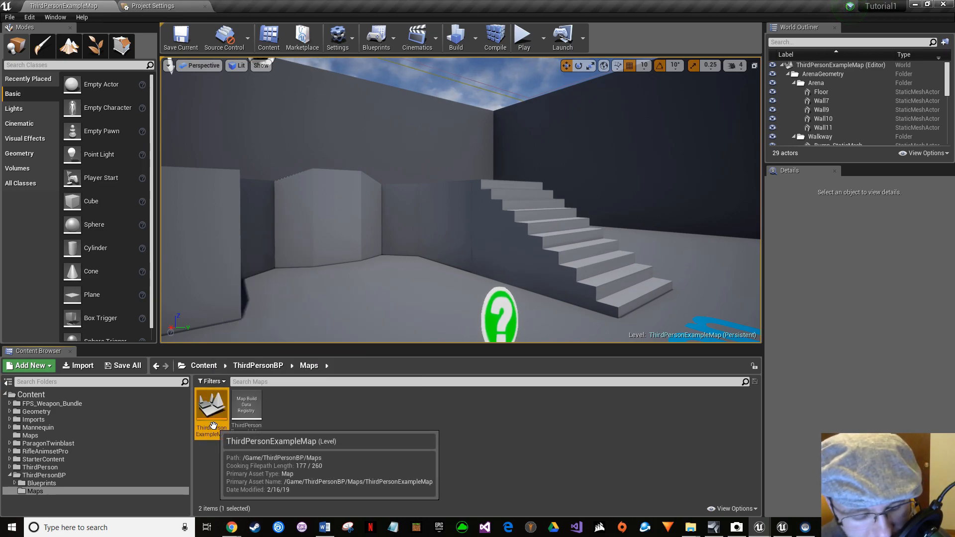
pyautogui.click(52, 437)
pyautogui.rightClick(244, 413)
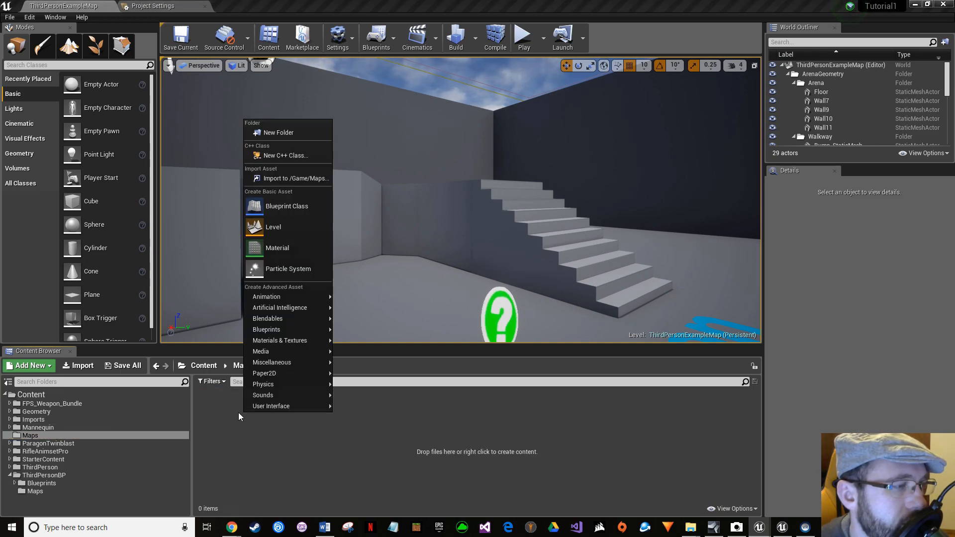
pyautogui.click(237, 413)
pyautogui.hotkey('ctrl', 'v')
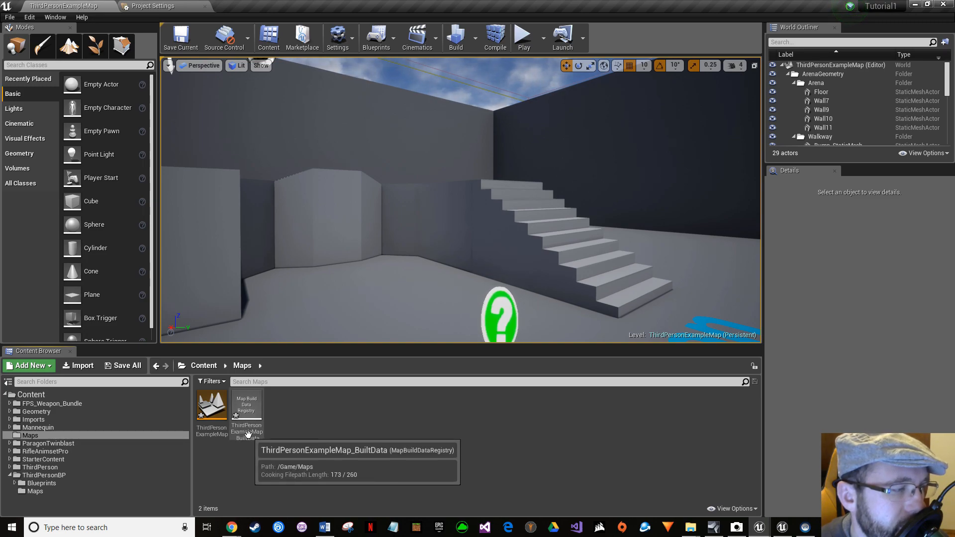
# - Compare the copied map and its BuiltData asset with the originals in the ThirdPersonBP Maps folder
pyautogui.click(247, 434)
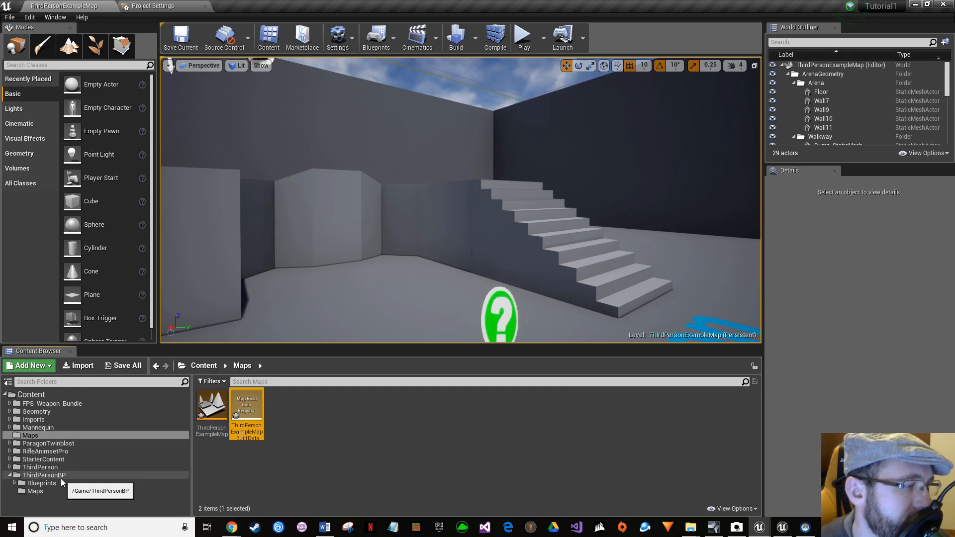
pyautogui.click(43, 475)
pyautogui.doubleClick(224, 423)
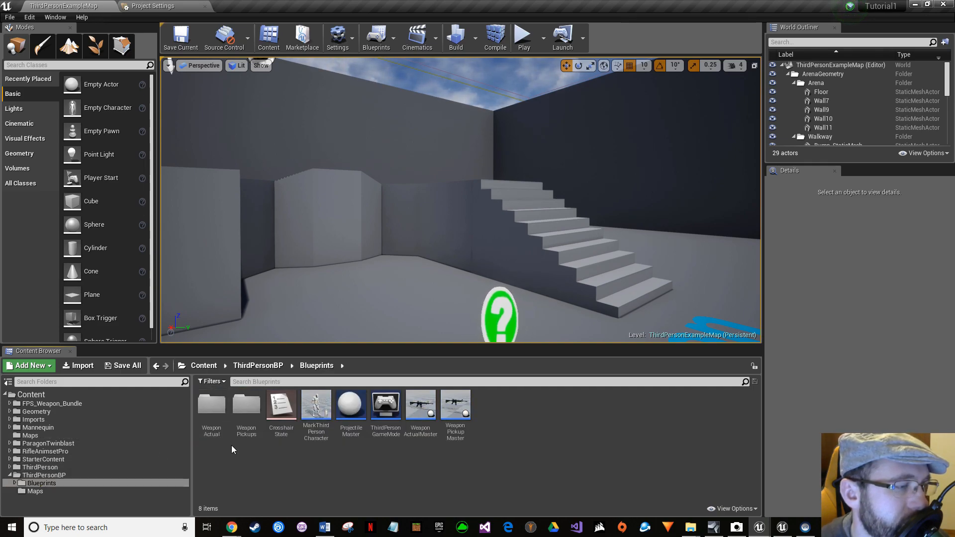
pyautogui.click(103, 491)
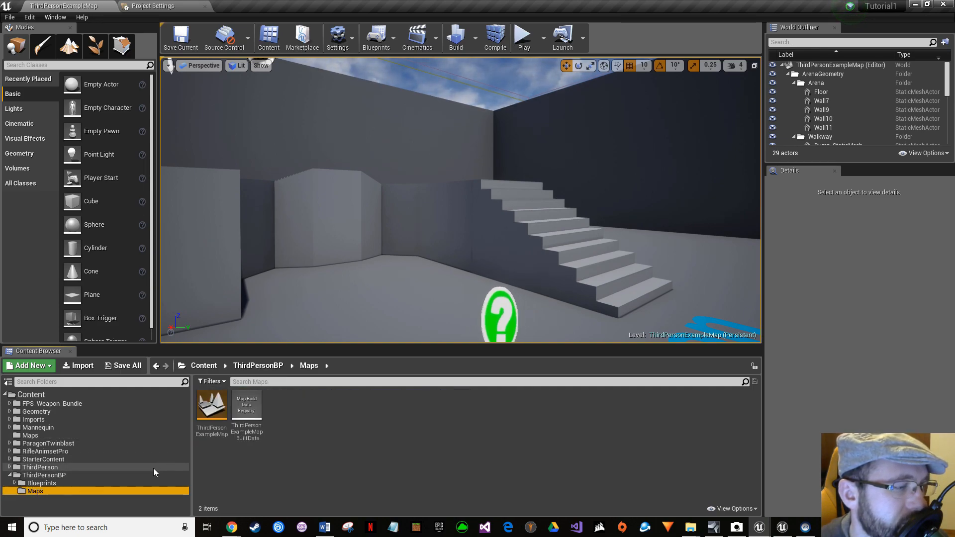
pyautogui.click(70, 433)
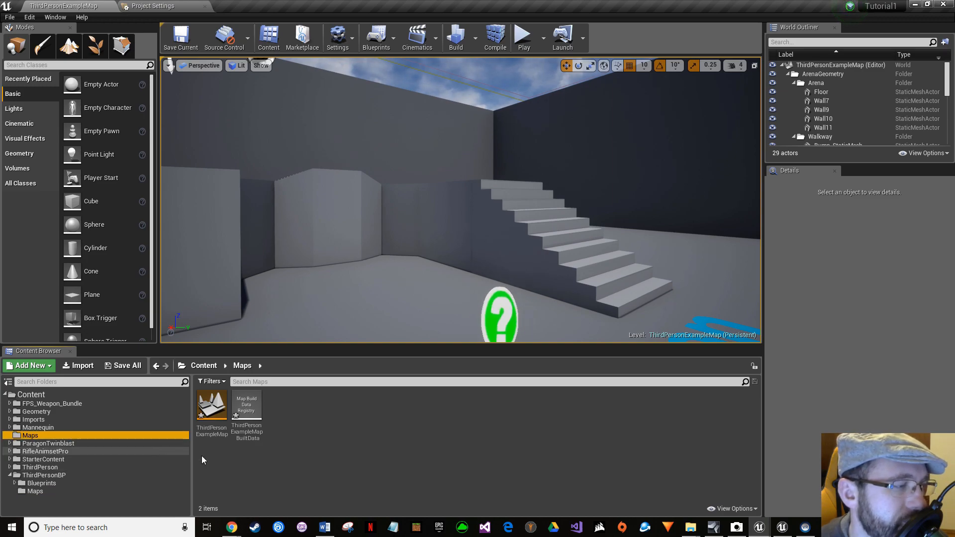
pyautogui.click(250, 434)
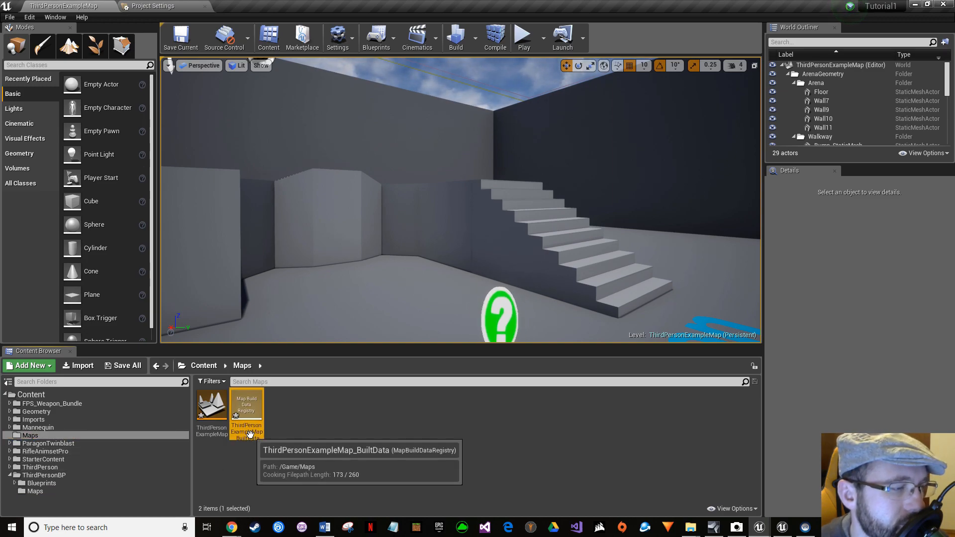
pyautogui.click(298, 433)
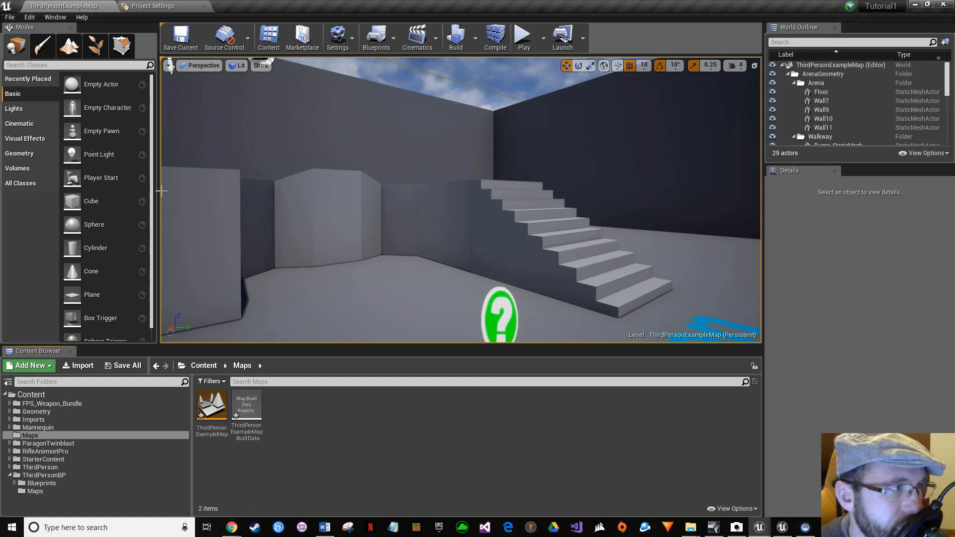
# - Create a new level from the Empty Level template, saving the copied ThirdPersonExampleMap and its BuiltData
pyautogui.click(8, 18)
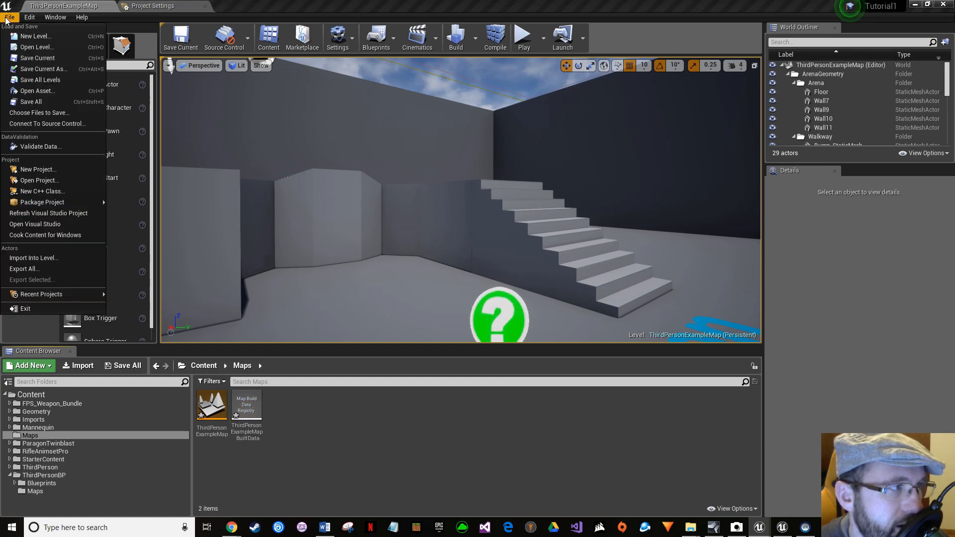
pyautogui.click(25, 35)
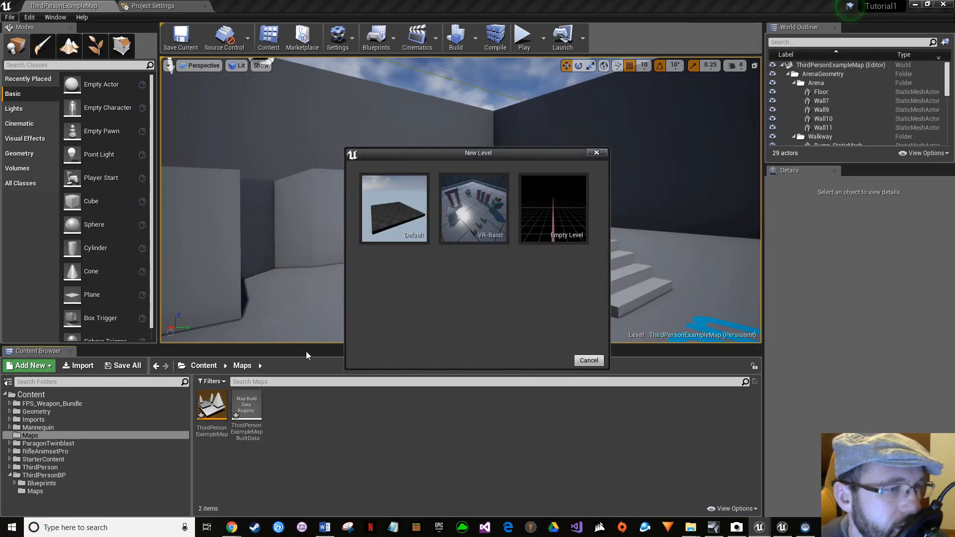
pyautogui.click(536, 219)
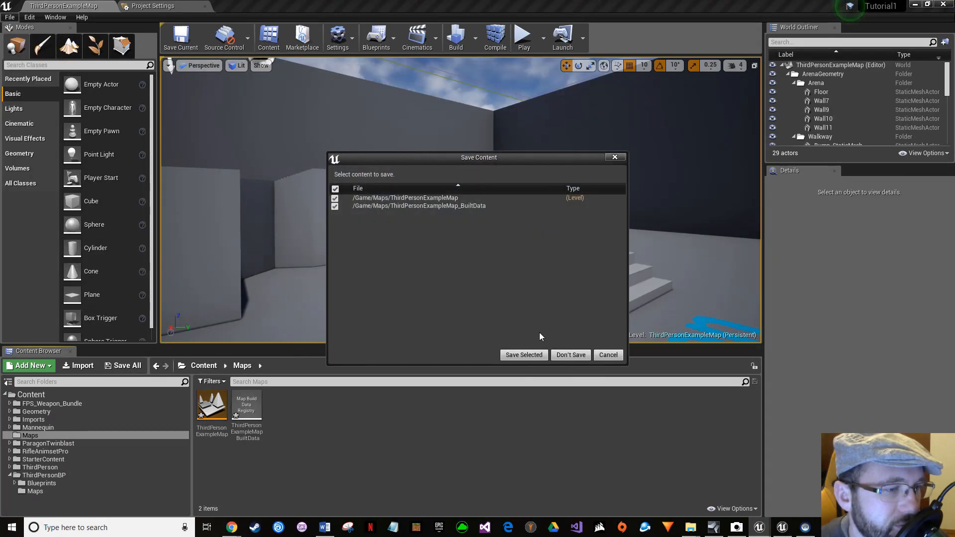
pyautogui.click(524, 355)
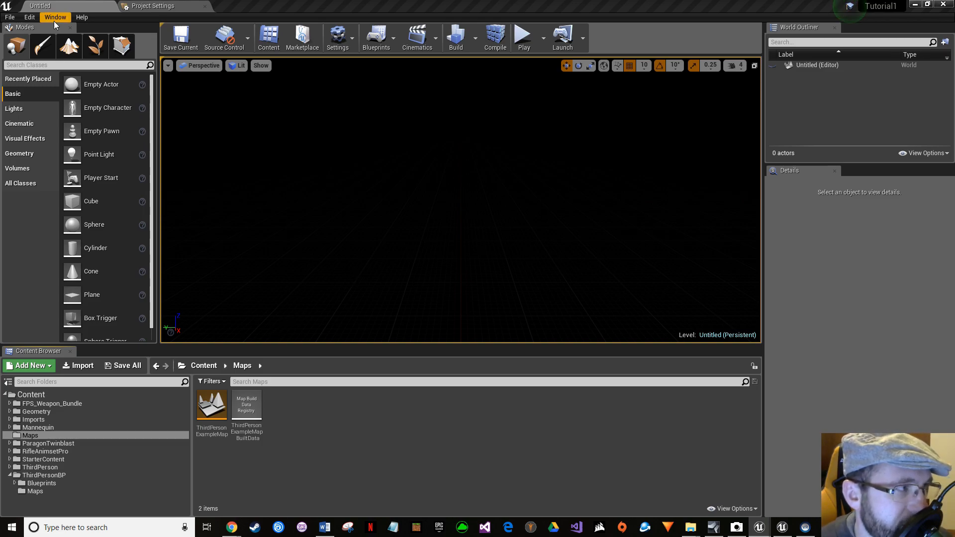
# - Save the new empty level as entryMap in the root Content folder
pyautogui.click(18, 19)
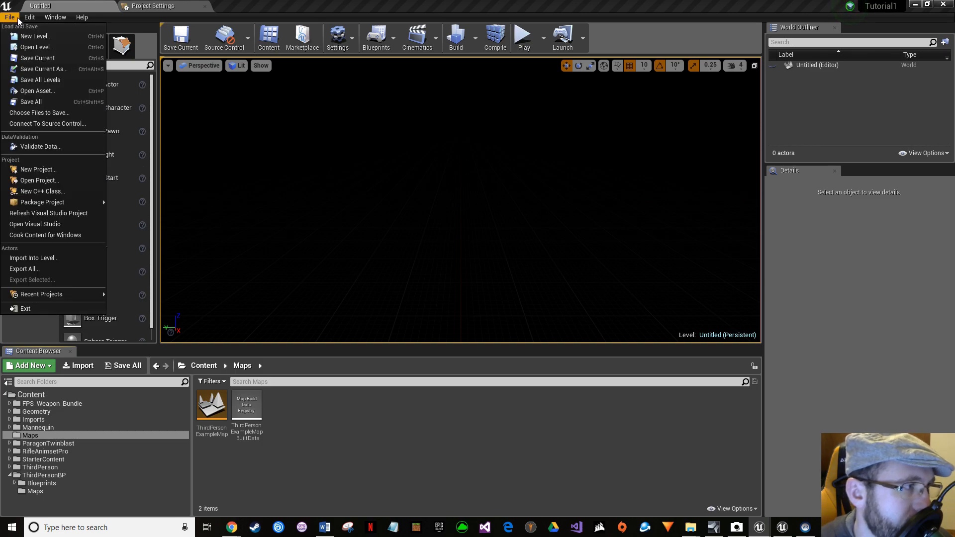
pyautogui.click(56, 57)
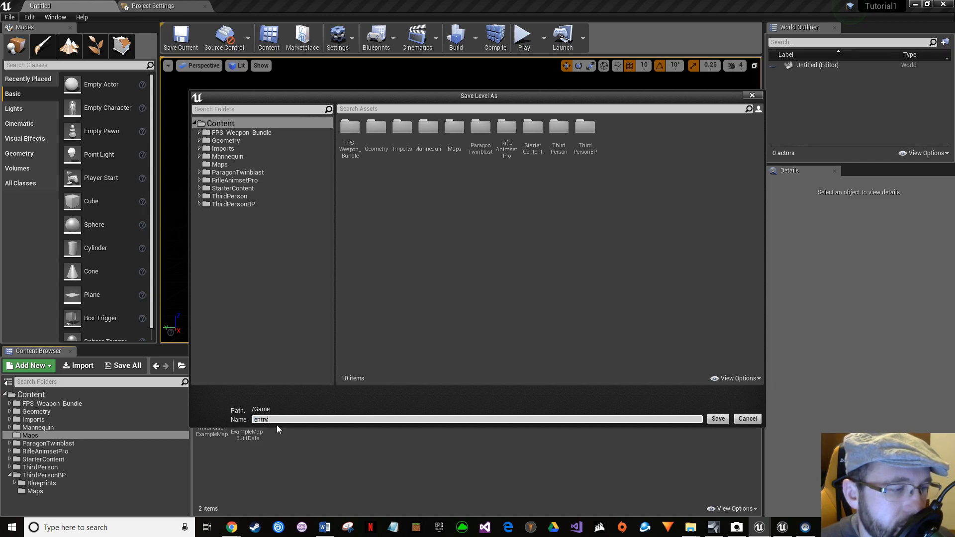
pyautogui.write('Map')
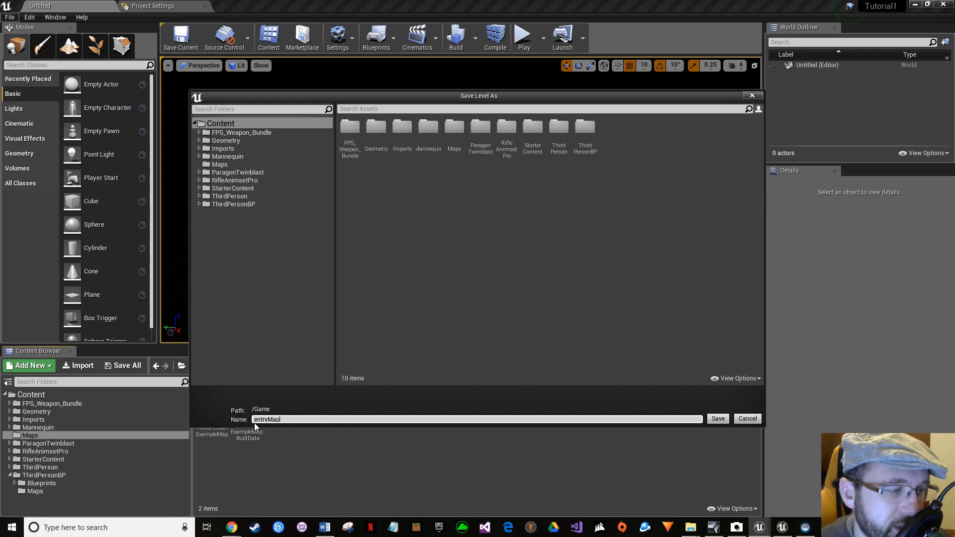
pyautogui.click(718, 418)
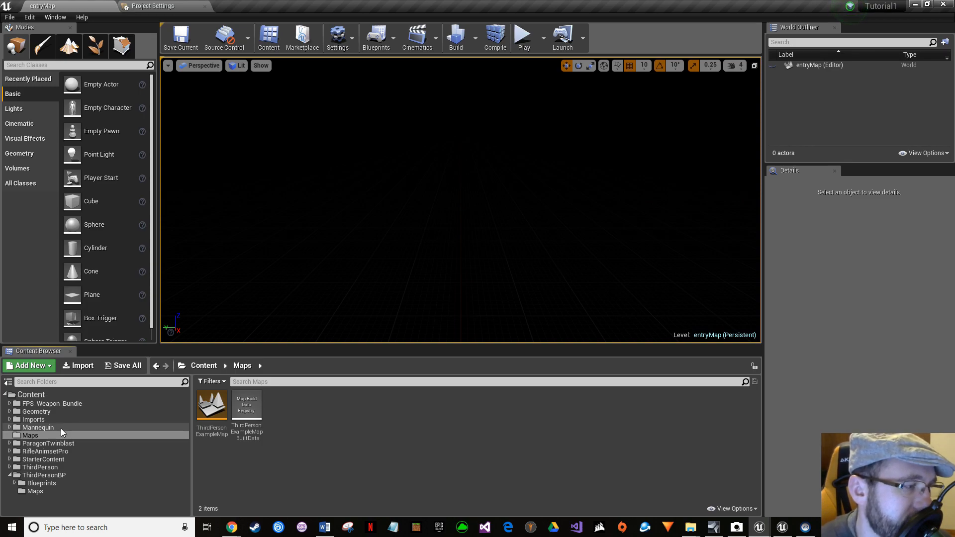
# - Move the entryMap level from the root Content folder into the Maps folder and save all assets
pyautogui.click(53, 399)
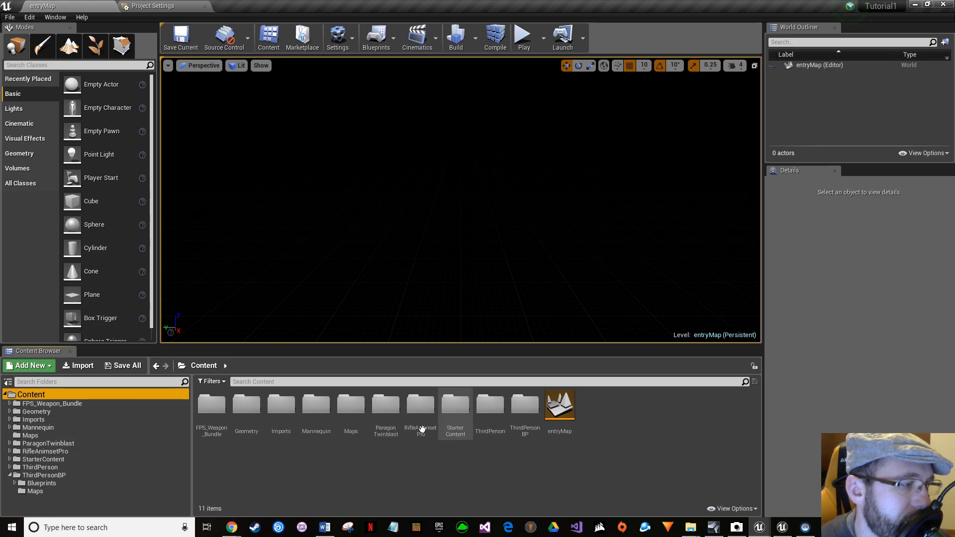
pyautogui.moveTo(560, 413); pyautogui.dragTo(85, 432)
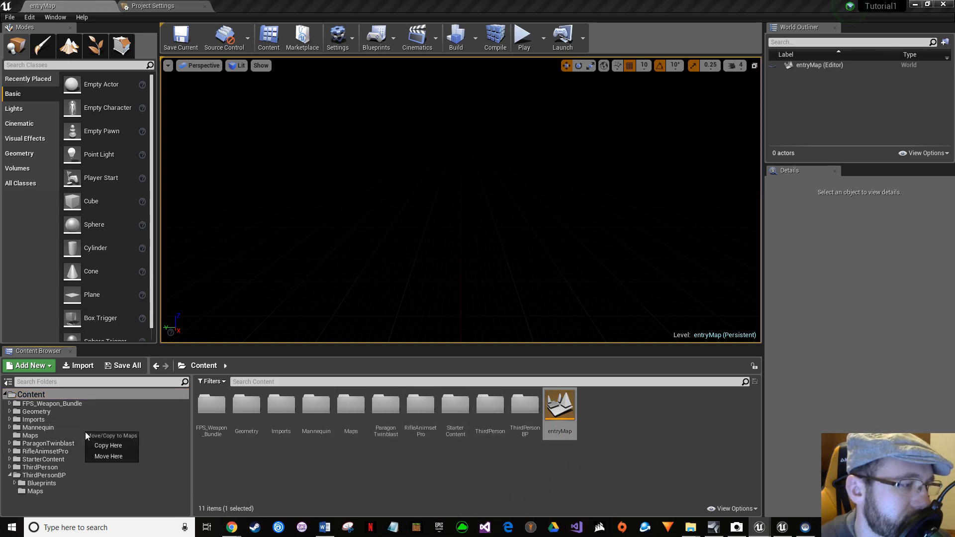
pyautogui.click(106, 455)
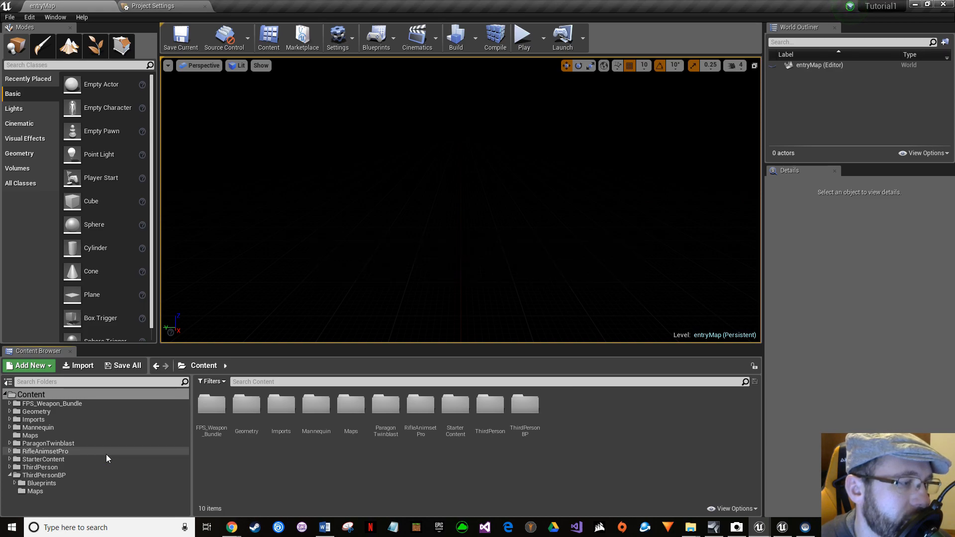
pyautogui.click(53, 436)
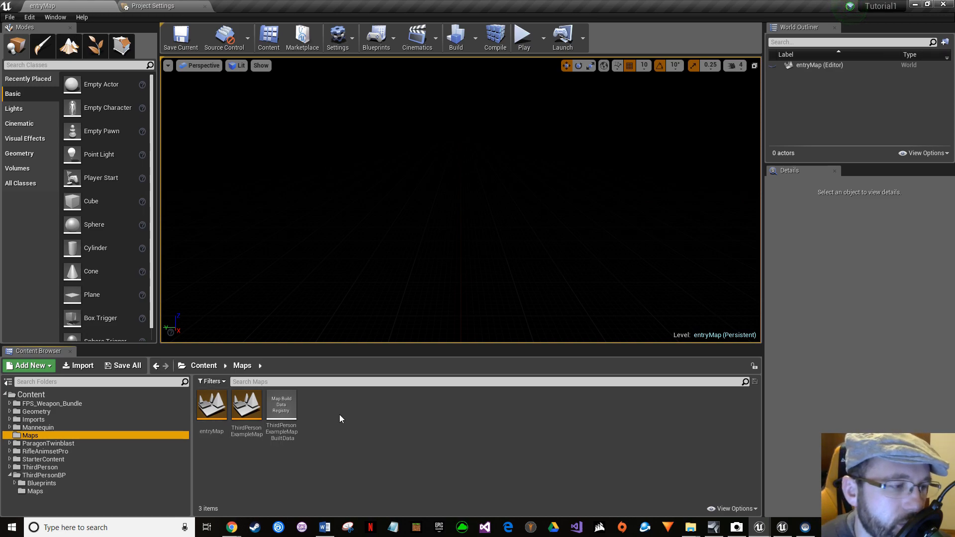
pyautogui.click(112, 368)
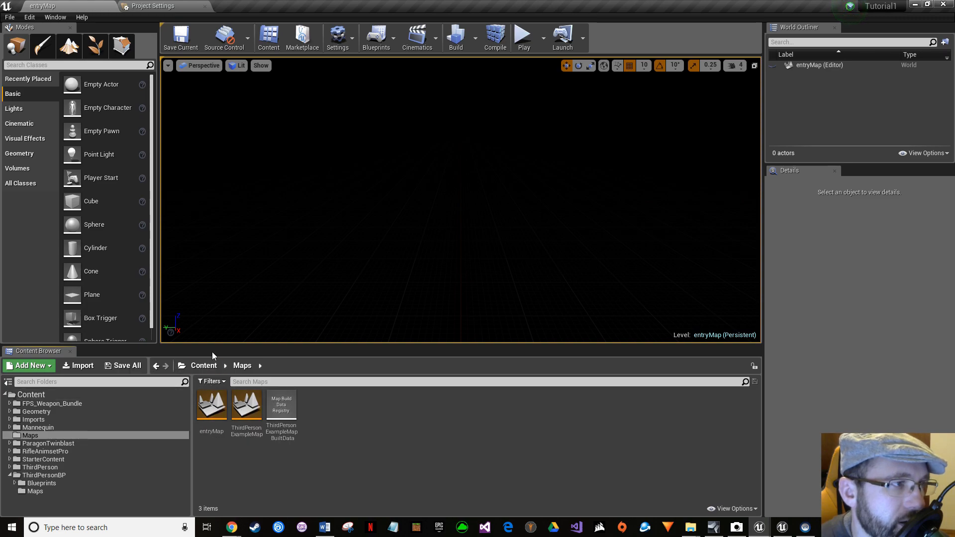
# - Build the entryMap level and save all assets, including its BuiltData
pyautogui.click(457, 43)
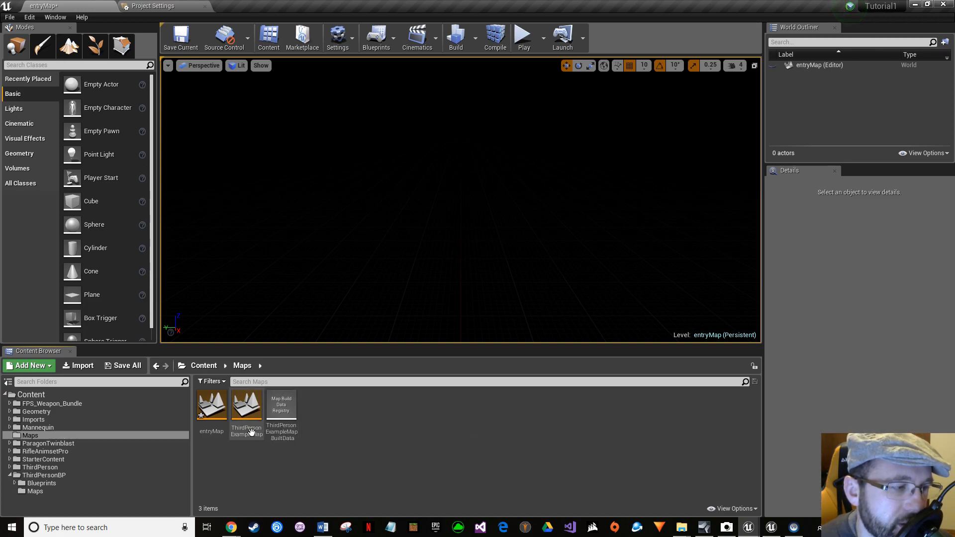
pyautogui.click(121, 367)
pyautogui.click(566, 356)
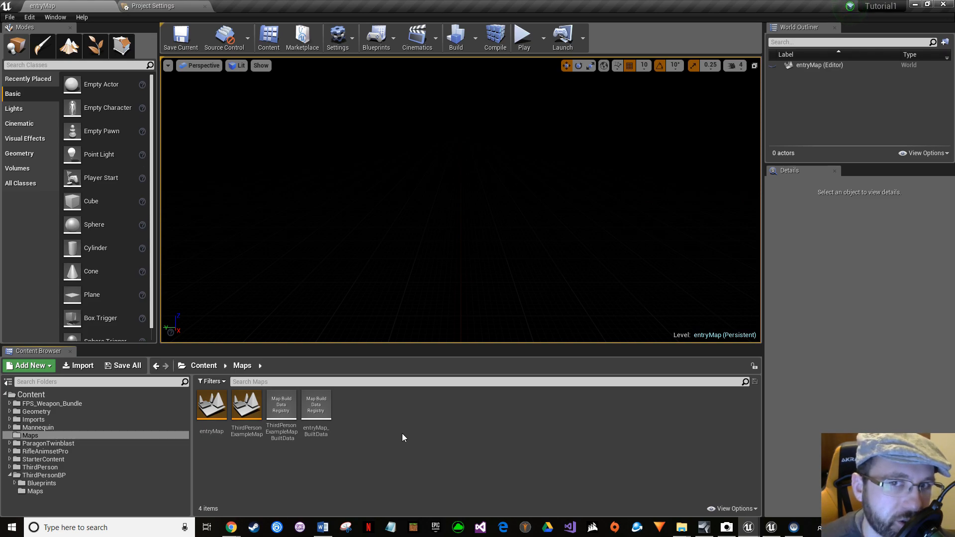
# - Switch to the Dedicated Server Guide in the browser and examine the sections from generating project files to fixing the lighting swarm error
pyautogui.moveTo(413, 7); pyautogui.dragTo(646, 108)
pyautogui.click(225, 167)
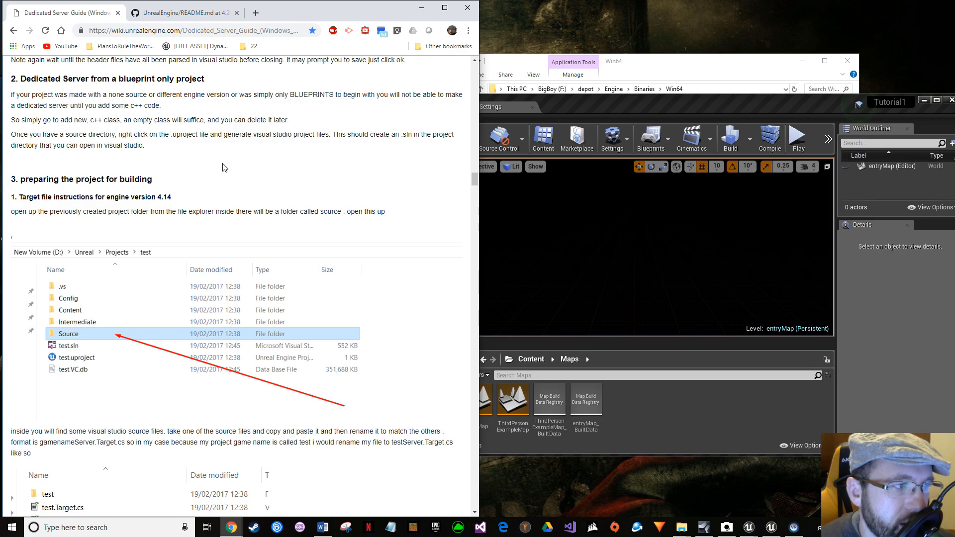
pyautogui.moveTo(227, 134); pyautogui.dragTo(314, 134)
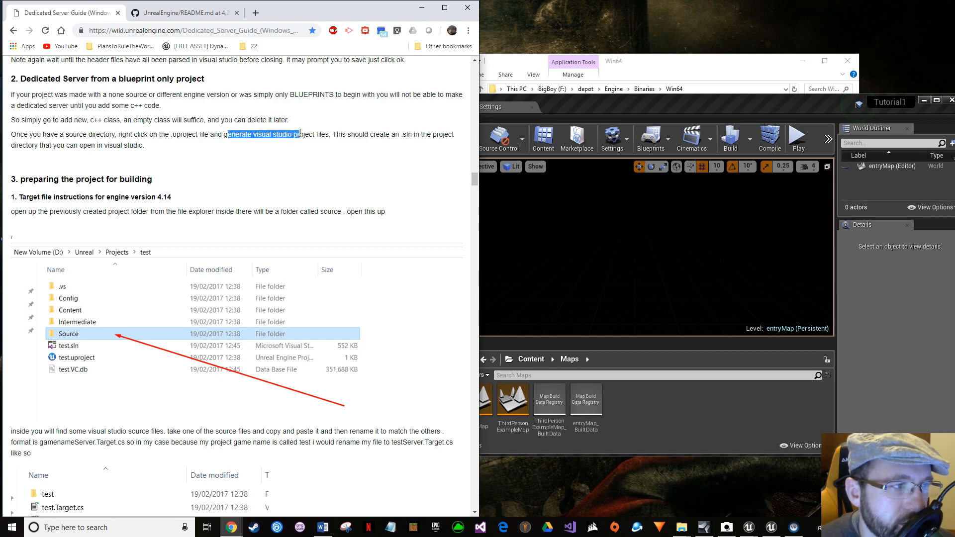
pyautogui.scroll(-7, 292, 256)
pyautogui.scroll(-20, 293, 258)
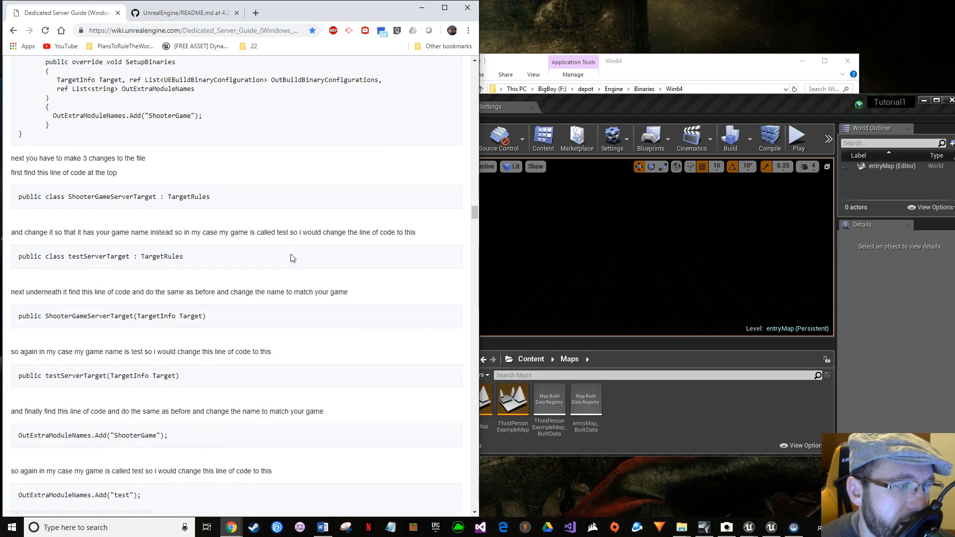
pyautogui.scroll(-20, 292, 257)
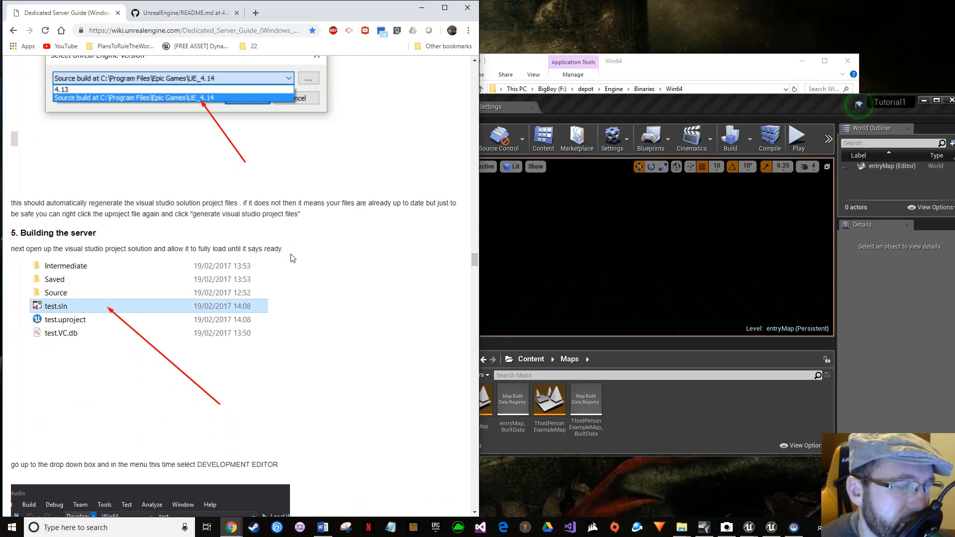
pyautogui.scroll(-20, 292, 259)
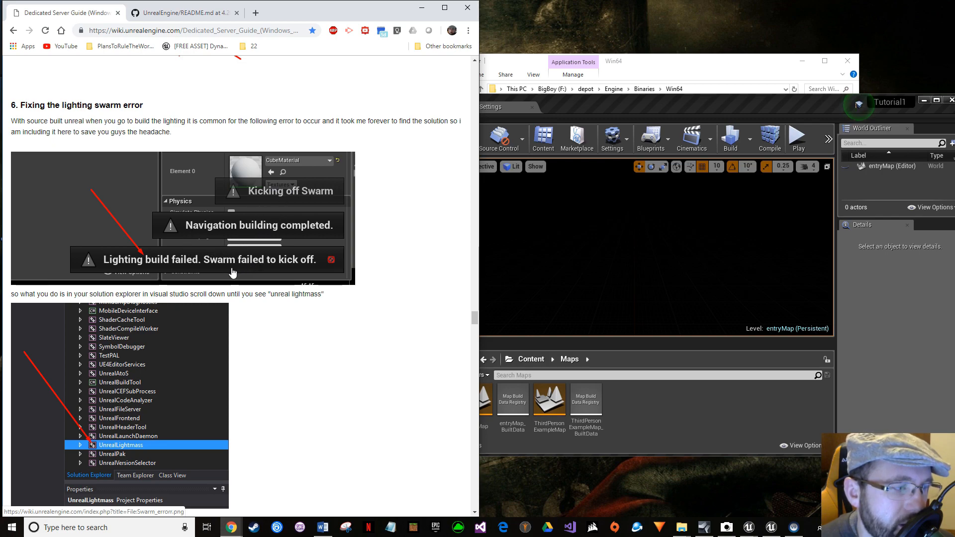
pyautogui.scroll(-2, 224, 298)
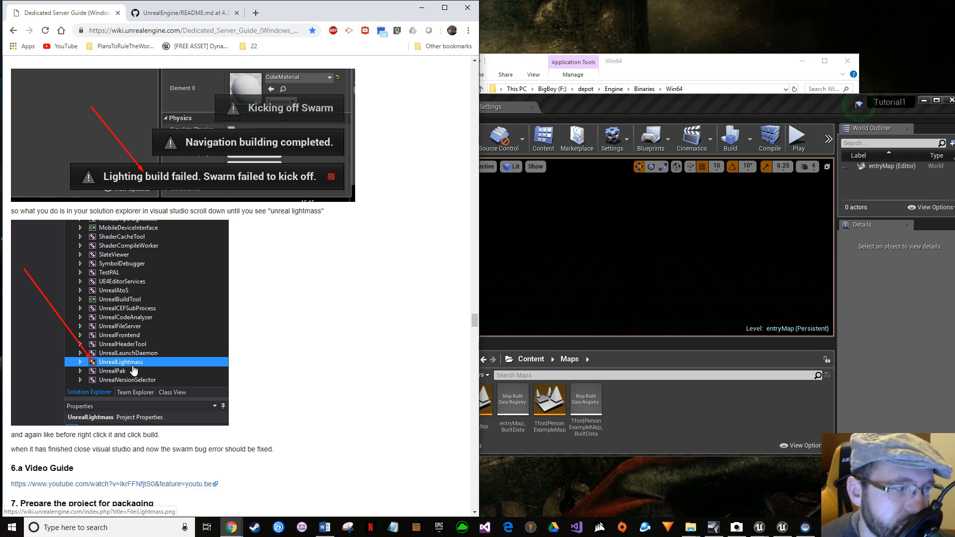
pyautogui.scroll(12, 109, 375)
pyautogui.scroll(-12, 110, 375)
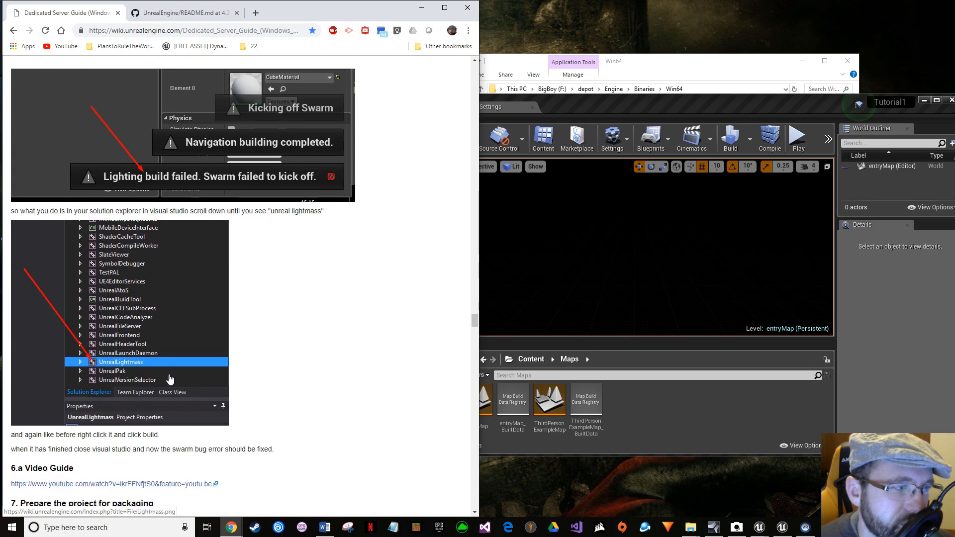
# - Look back at the guide's engine version and server target file instructions, and return to the Unreal Editor
pyautogui.scroll(-15, 164, 378)
pyautogui.scroll(15, 163, 410)
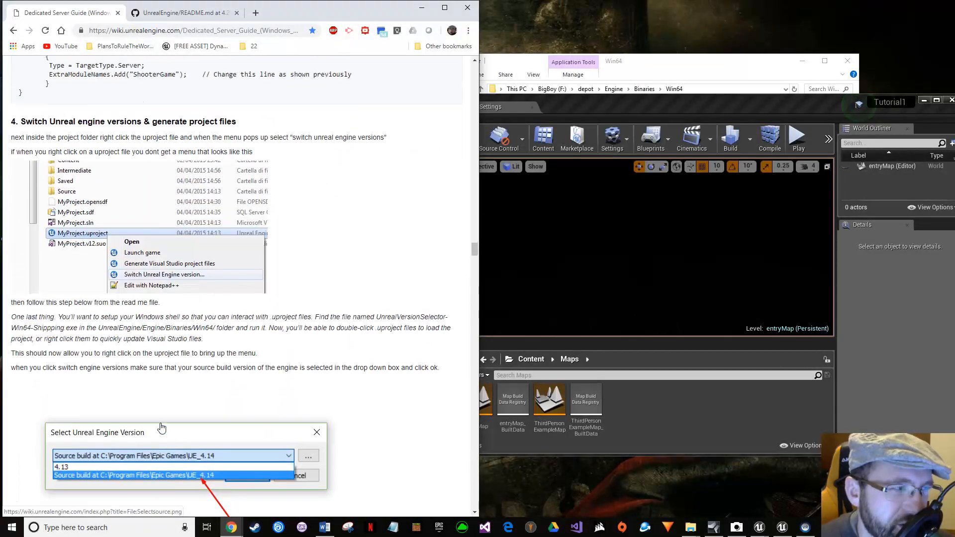
pyautogui.scroll(15, 151, 468)
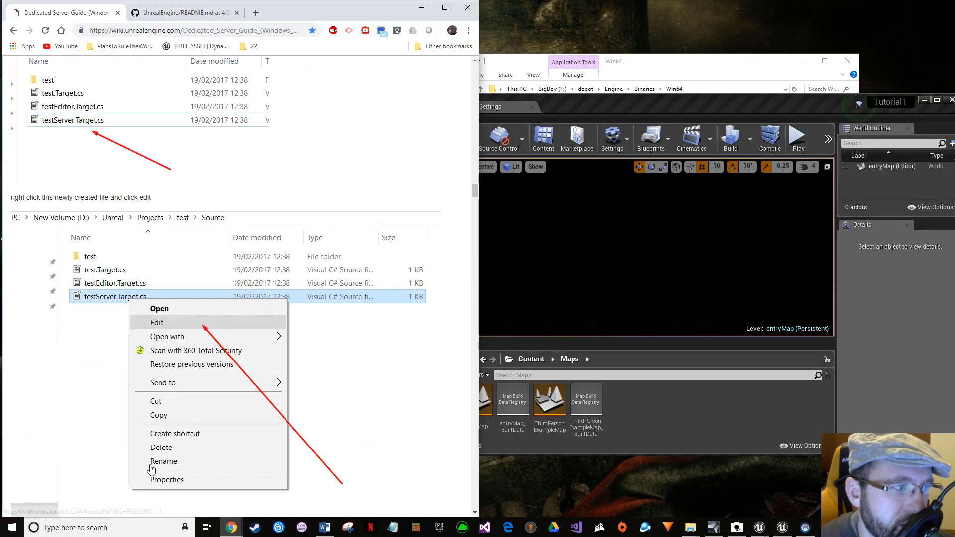
pyautogui.scroll(-5, 152, 465)
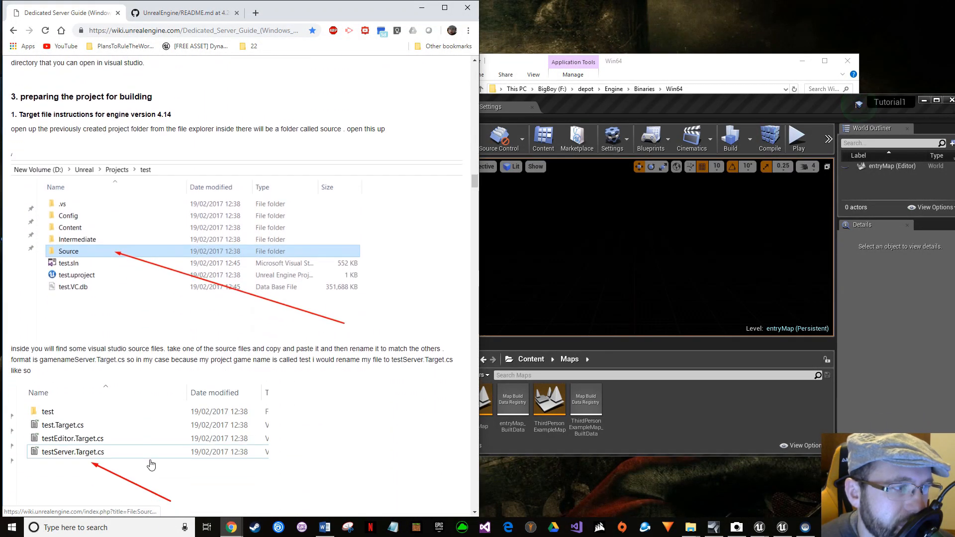
pyautogui.scroll(3, 152, 466)
pyautogui.click(643, 422)
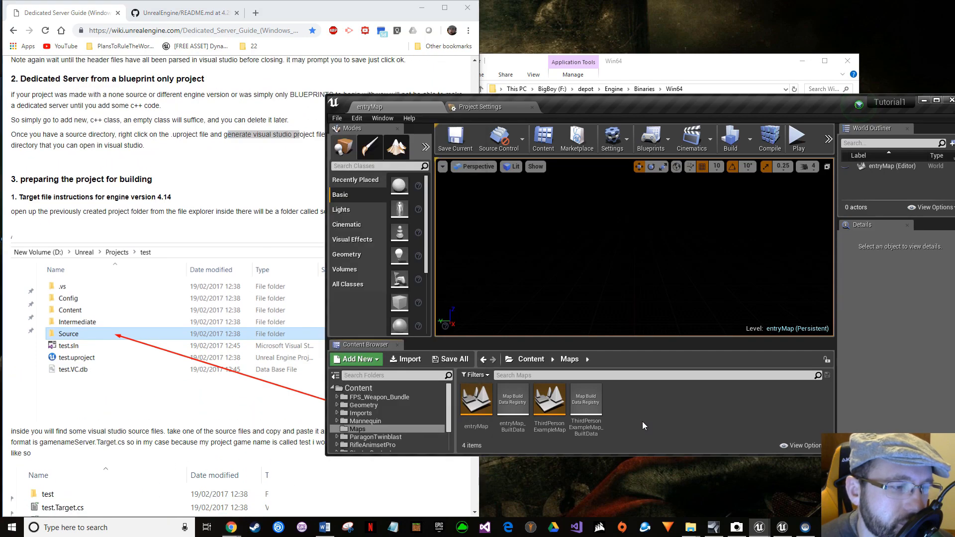
pyautogui.moveTo(605, 99); pyautogui.dragTo(497, 81)
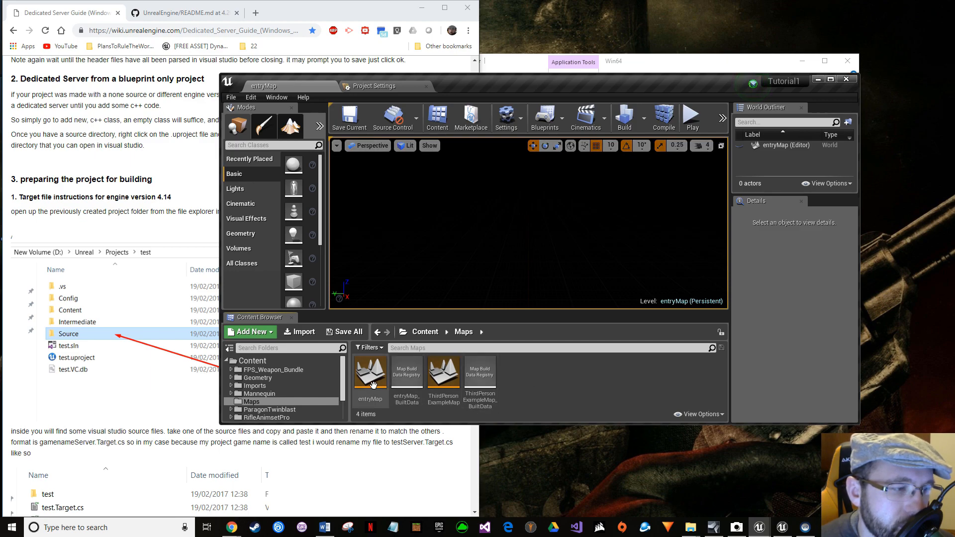
pyautogui.rightClick(514, 384)
pyautogui.moveTo(535, 366)
pyautogui.click(533, 423)
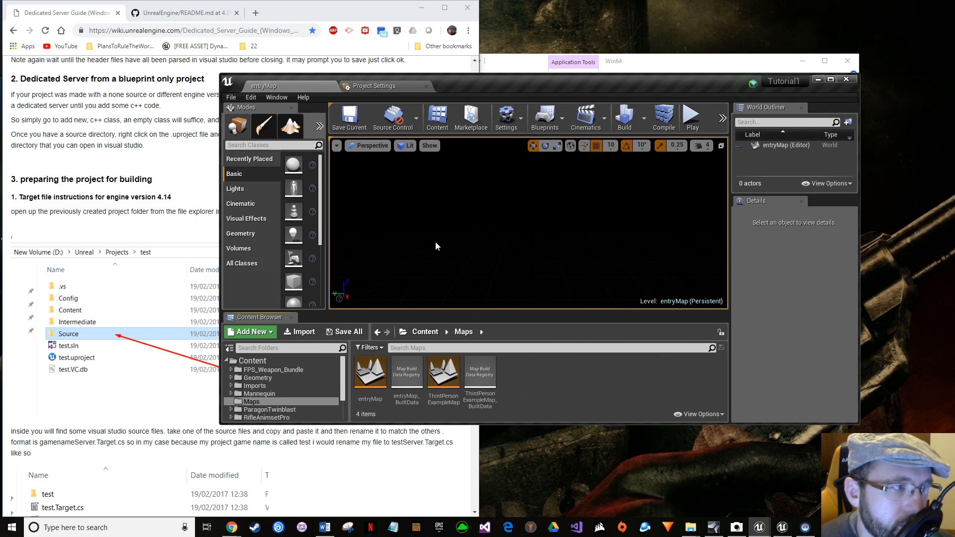
# - Create a new level from the Empty Level template
pyautogui.click(230, 98)
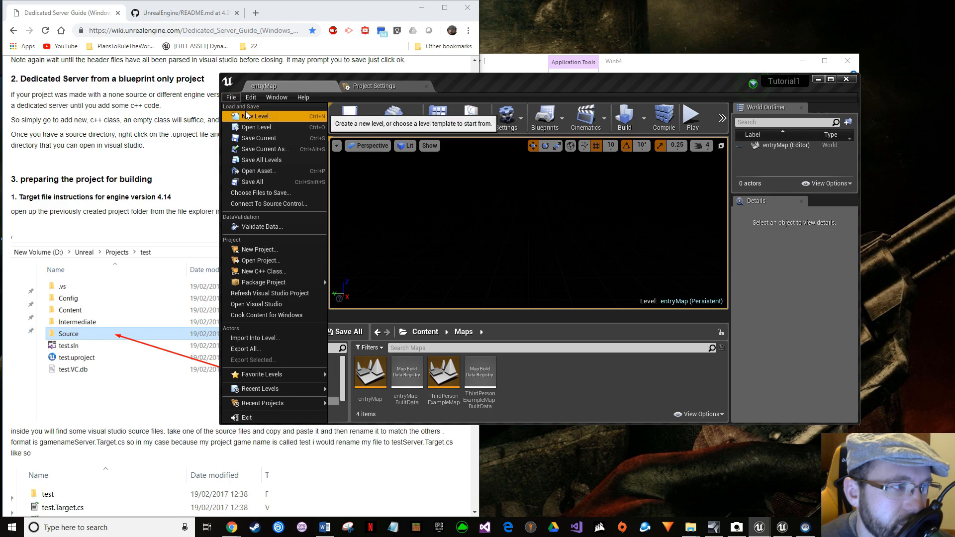
pyautogui.click(257, 117)
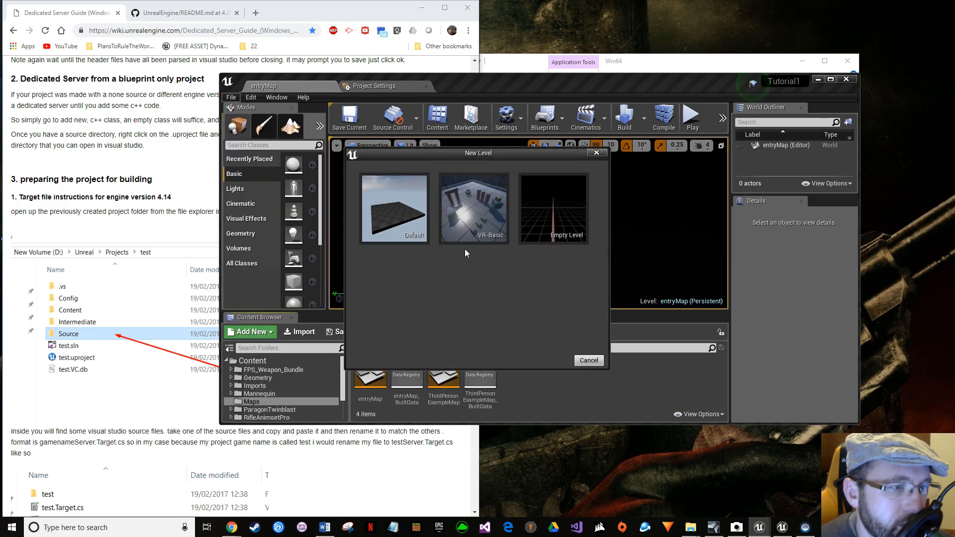
pyautogui.click(542, 204)
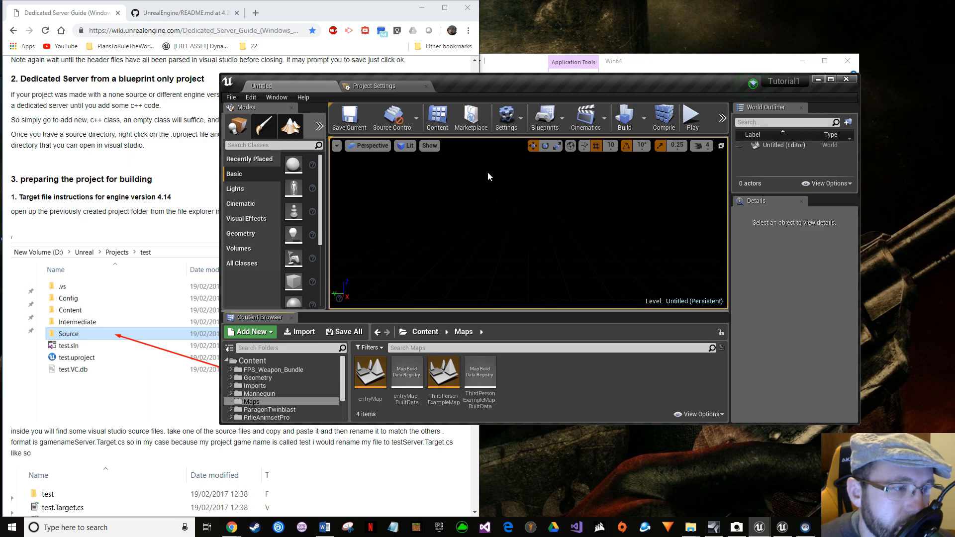
# - Save the new empty level as tranMap in the root Content folder
pyautogui.click(231, 98)
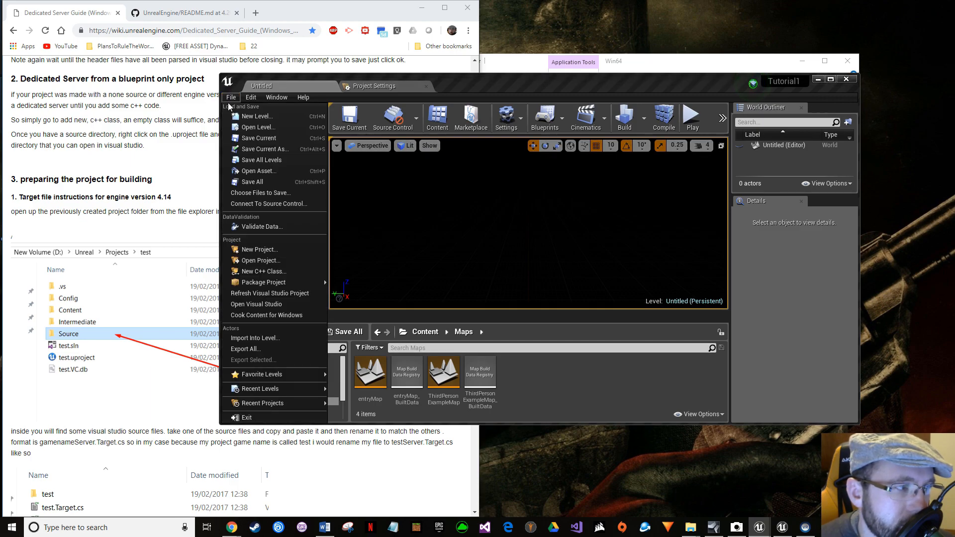
pyautogui.click(242, 138)
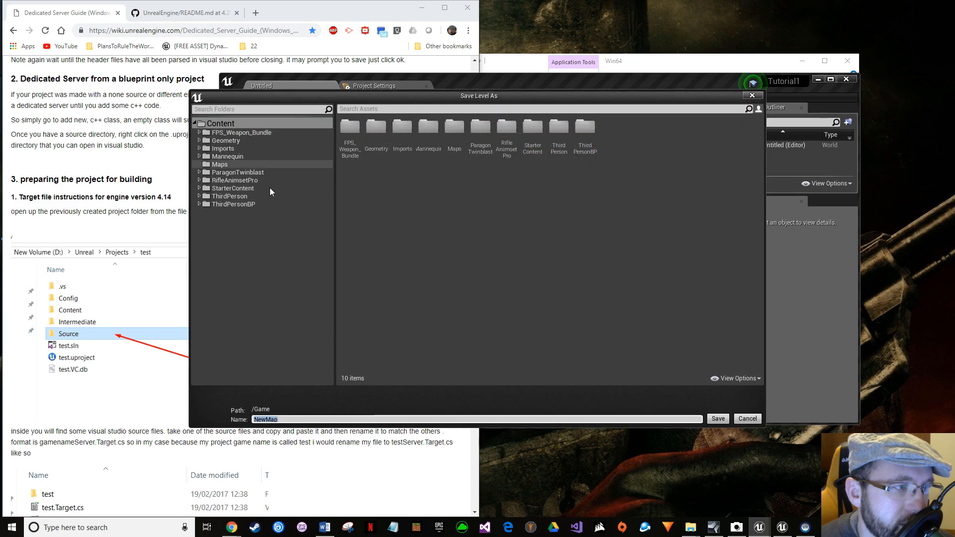
pyautogui.moveTo(430, 91); pyautogui.dragTo(390, 66)
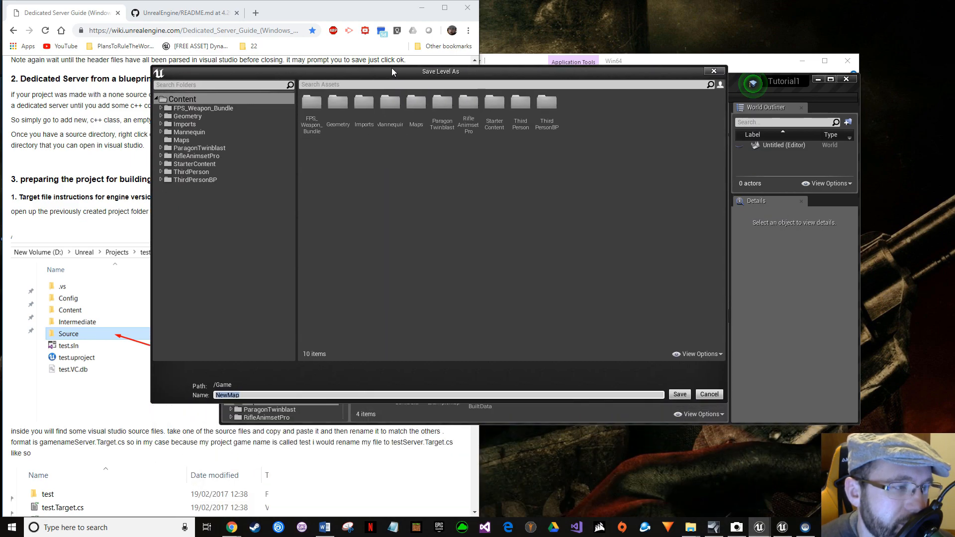
pyautogui.press('Home')
pyautogui.press('Delete')
pyautogui.press('Delete')
pyautogui.press('Delete')
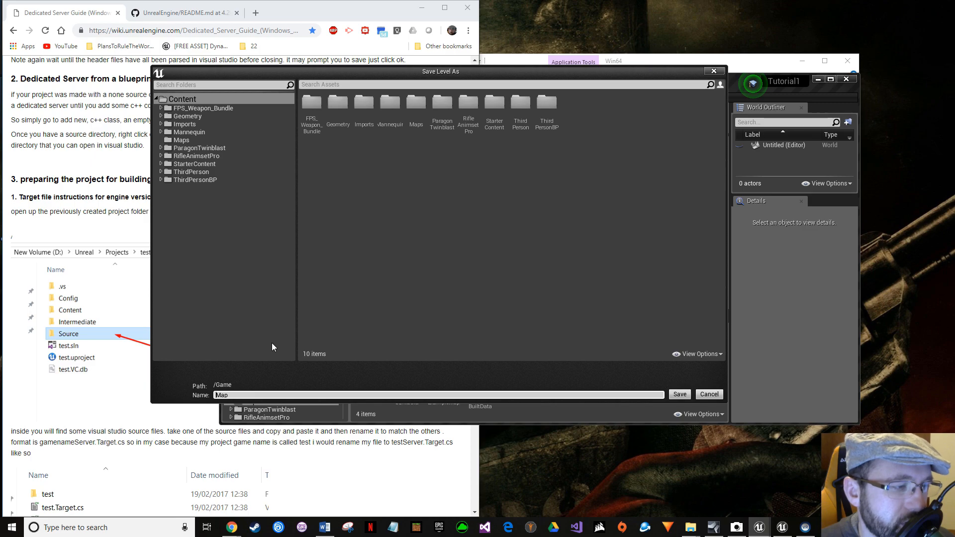
pyautogui.write('tran')
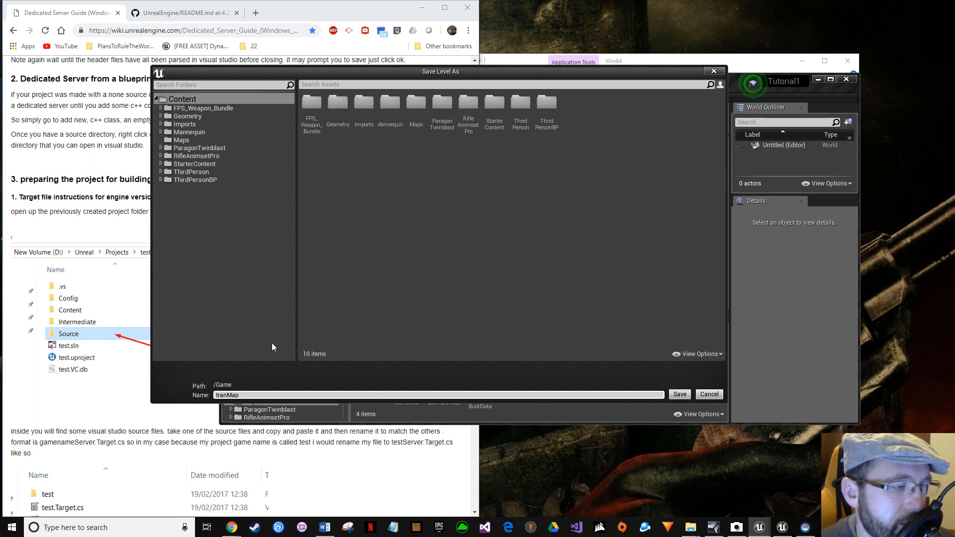
pyautogui.click(682, 394)
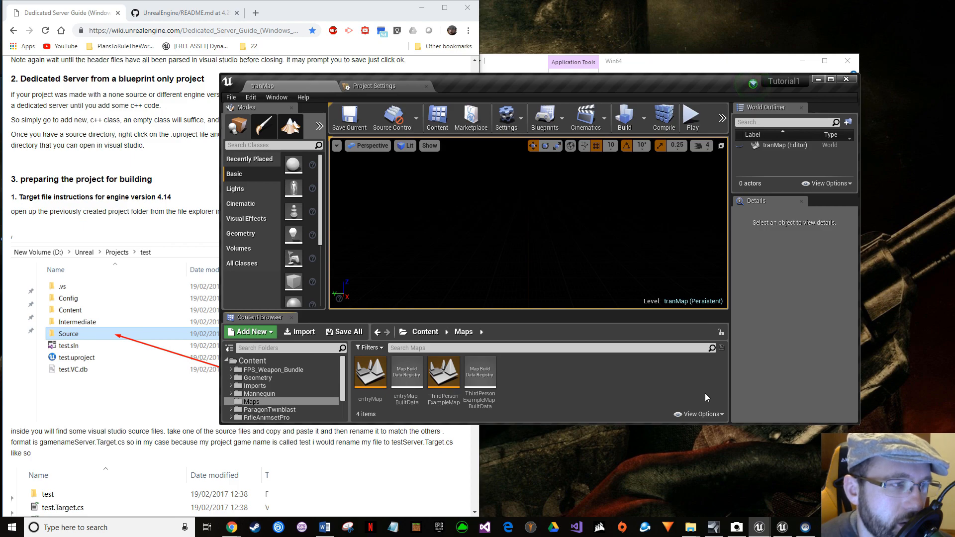
# - Move the tranMap level from the root Content folder into the Maps folder and open that folder
pyautogui.click(282, 363)
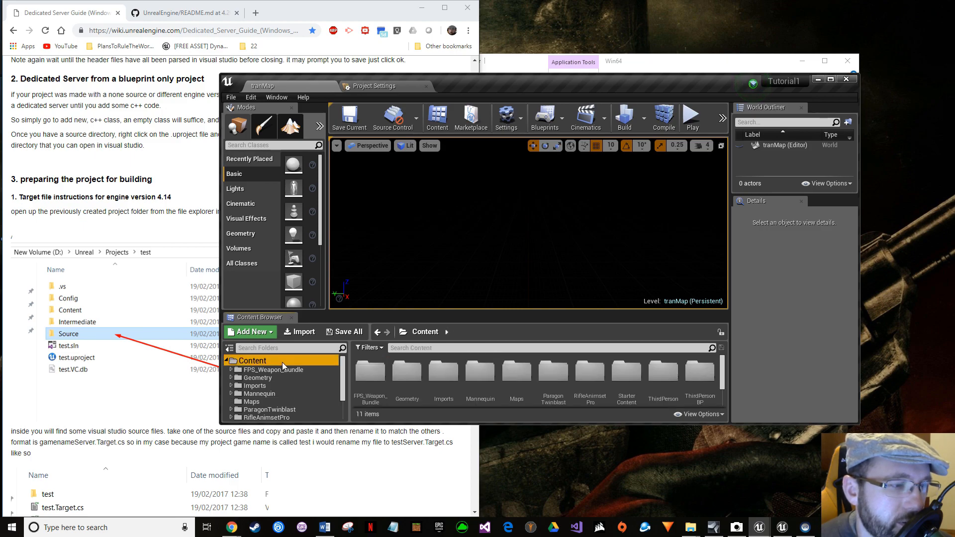
pyautogui.click(832, 80)
pyautogui.click(556, 405)
pyautogui.moveTo(557, 406); pyautogui.dragTo(100, 441)
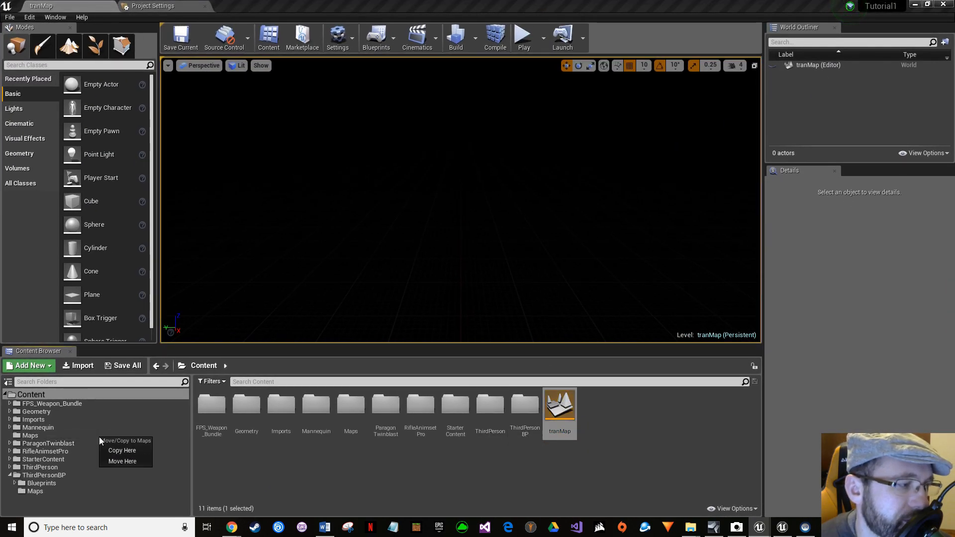
pyautogui.click(116, 459)
pyautogui.click(41, 435)
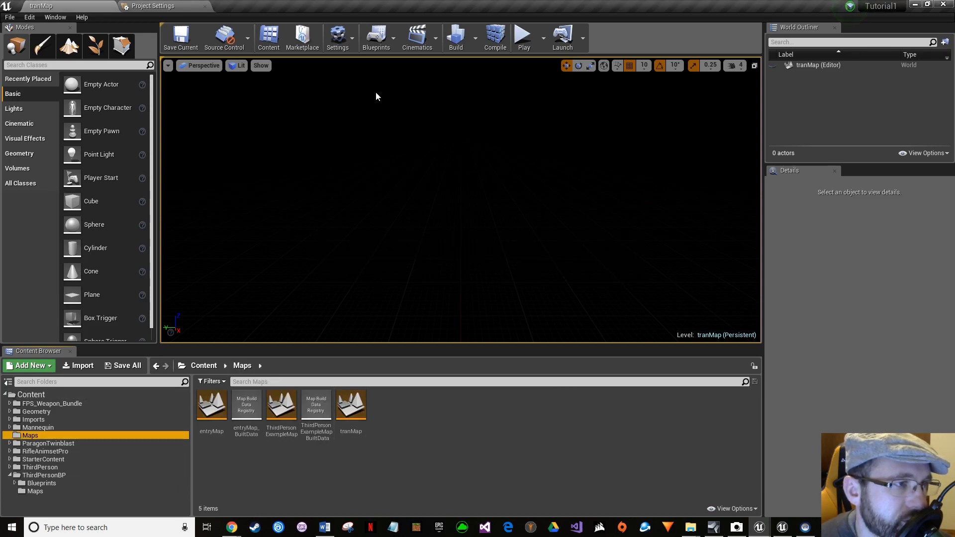
# - Build the tranMap level and save all assets, including its BuiltData
pyautogui.click(460, 37)
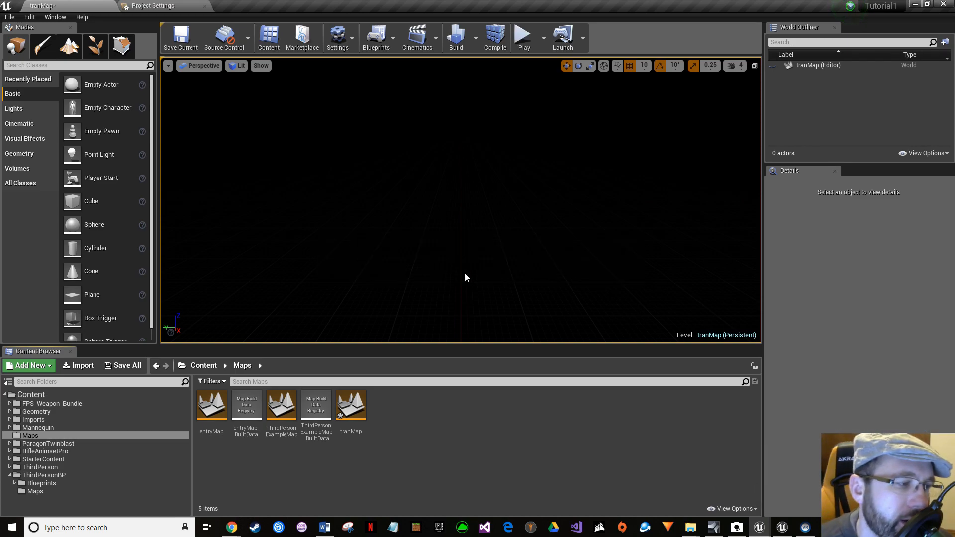
pyautogui.click(137, 368)
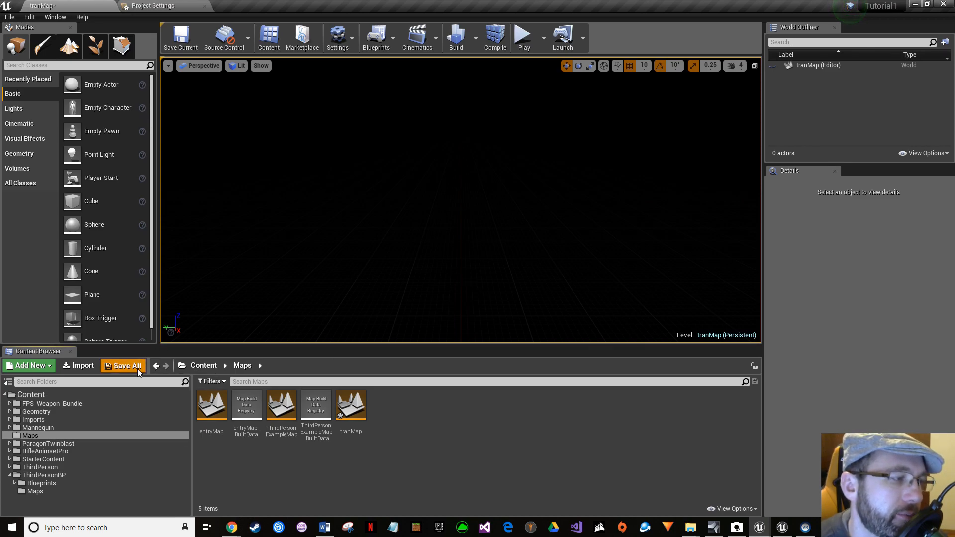
pyautogui.click(552, 356)
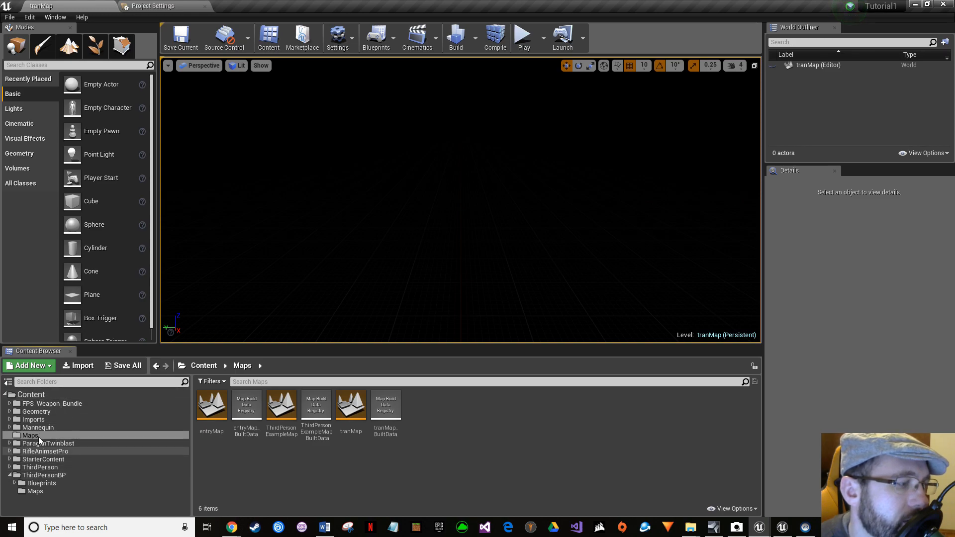
# - Create a Widget Blueprint named IP_Widget in the Imports/Widgets folder and save all assets
pyautogui.click(43, 475)
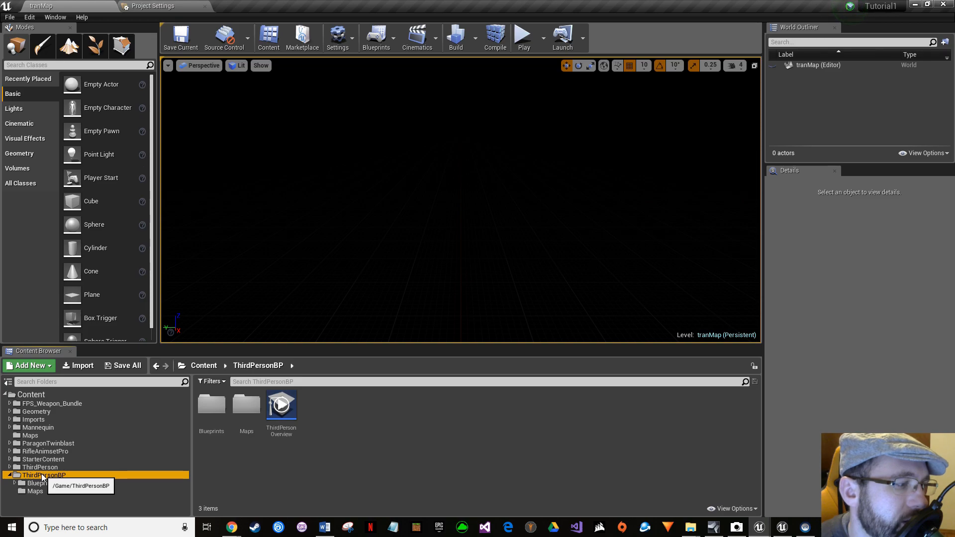
pyautogui.click(55, 418)
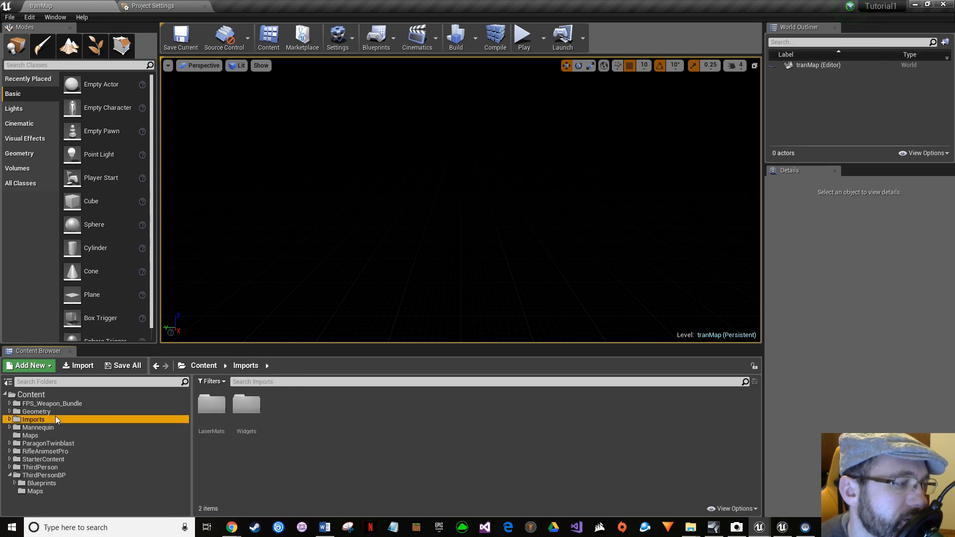
pyautogui.doubleClick(248, 415)
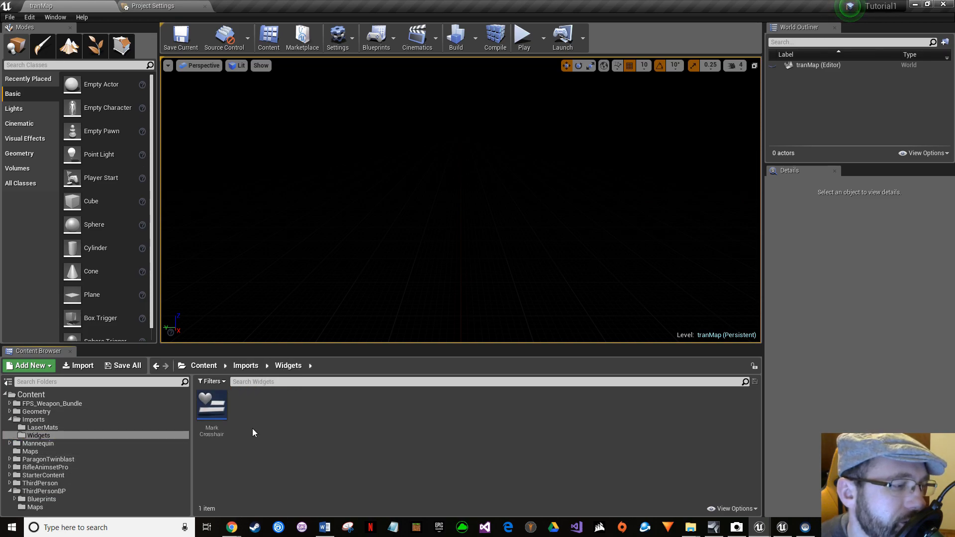
pyautogui.rightClick(269, 404)
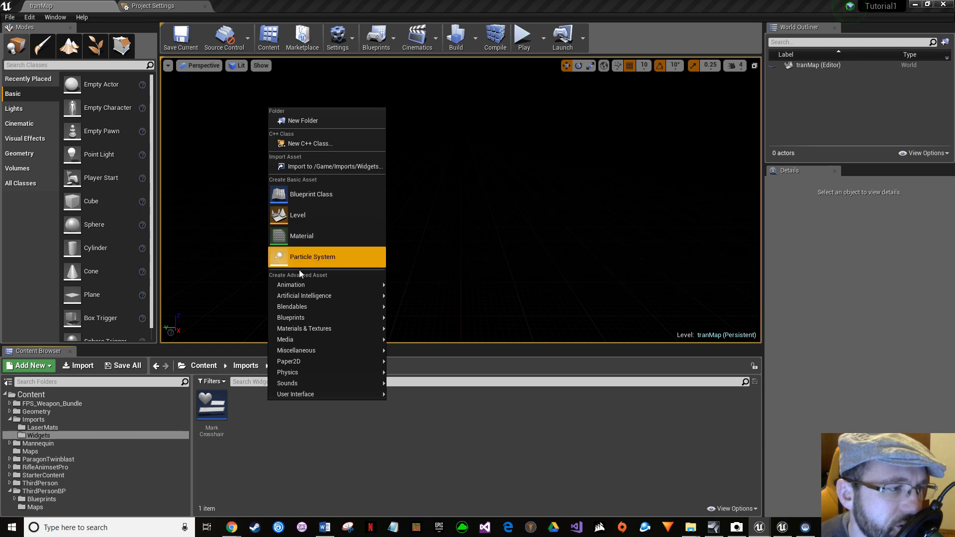
pyautogui.moveTo(301, 284)
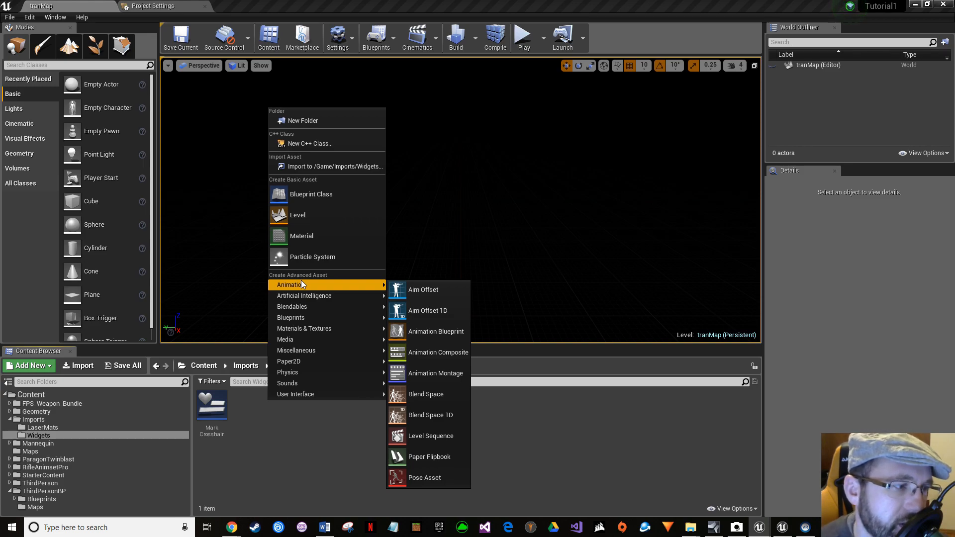
pyautogui.moveTo(346, 393)
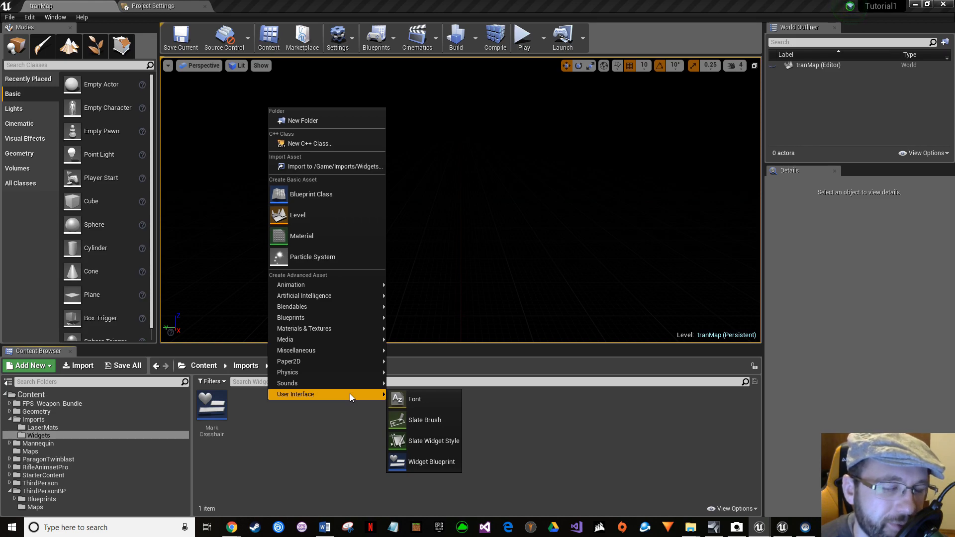
pyautogui.click(446, 463)
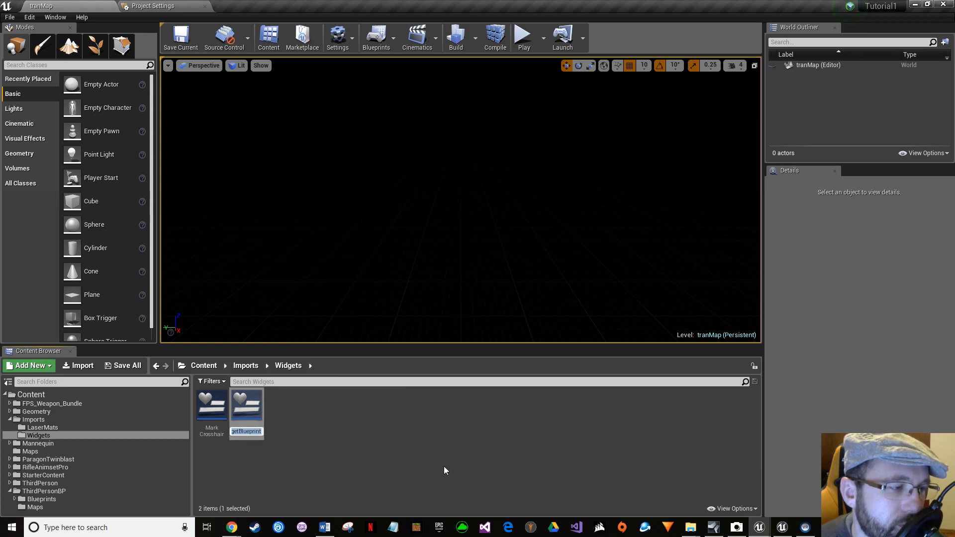
pyautogui.write('l')
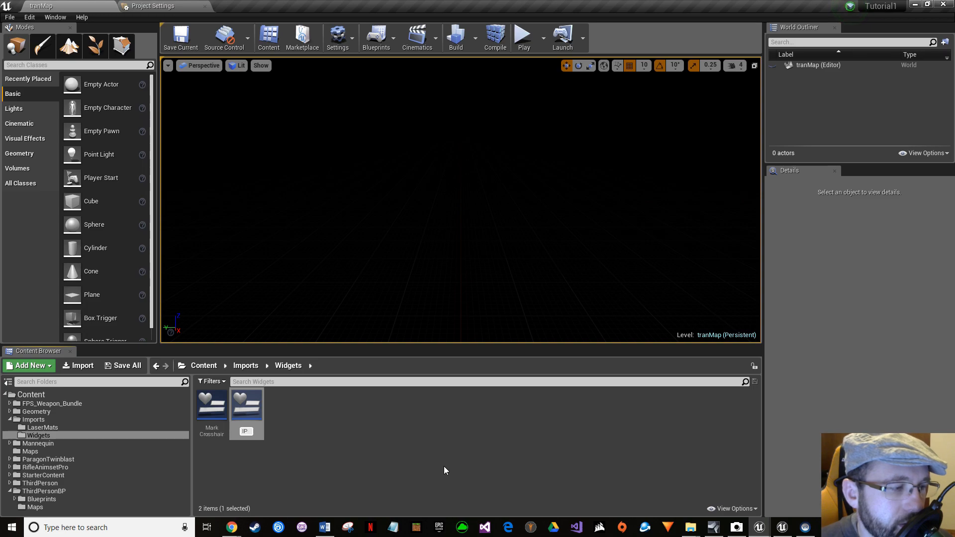
pyautogui.write('P_Widget')
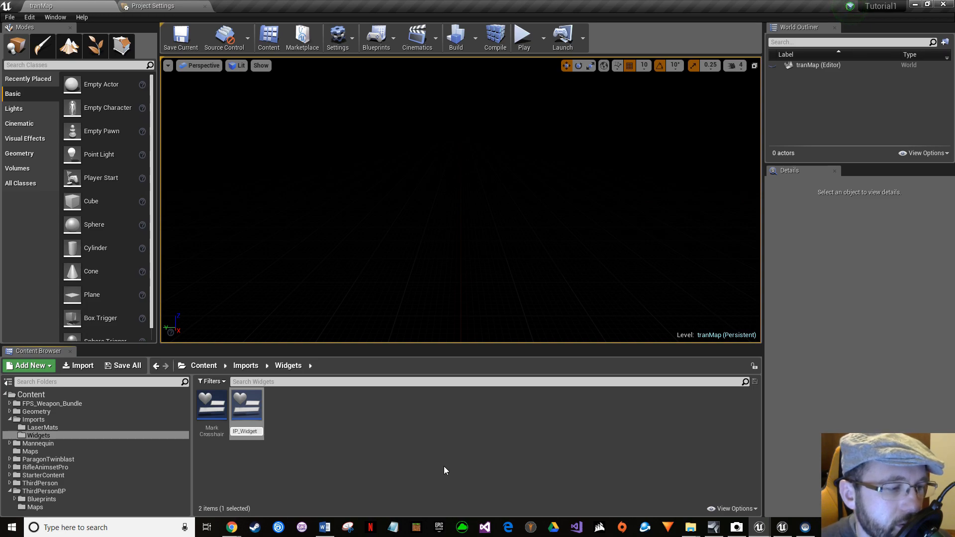
pyautogui.press('Return')
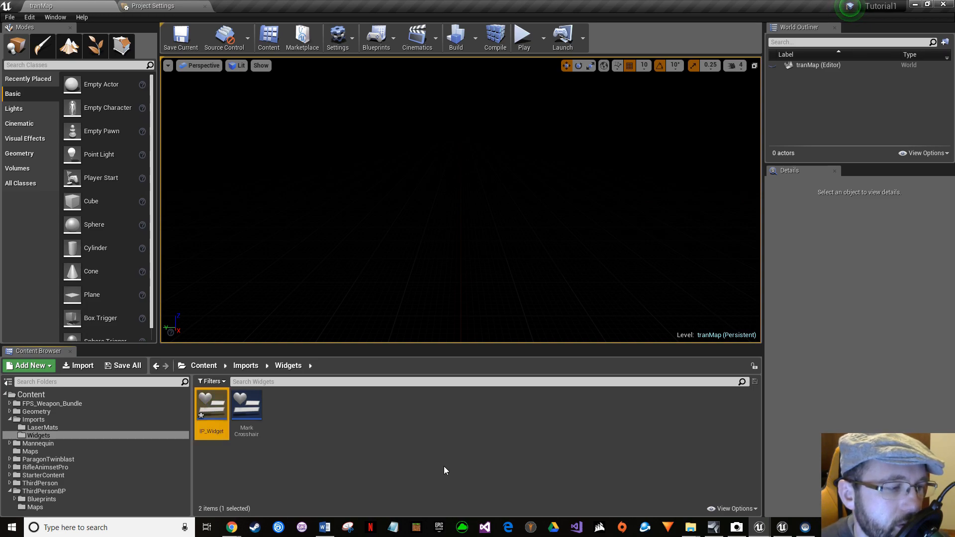
pyautogui.click(118, 367)
pyautogui.click(543, 354)
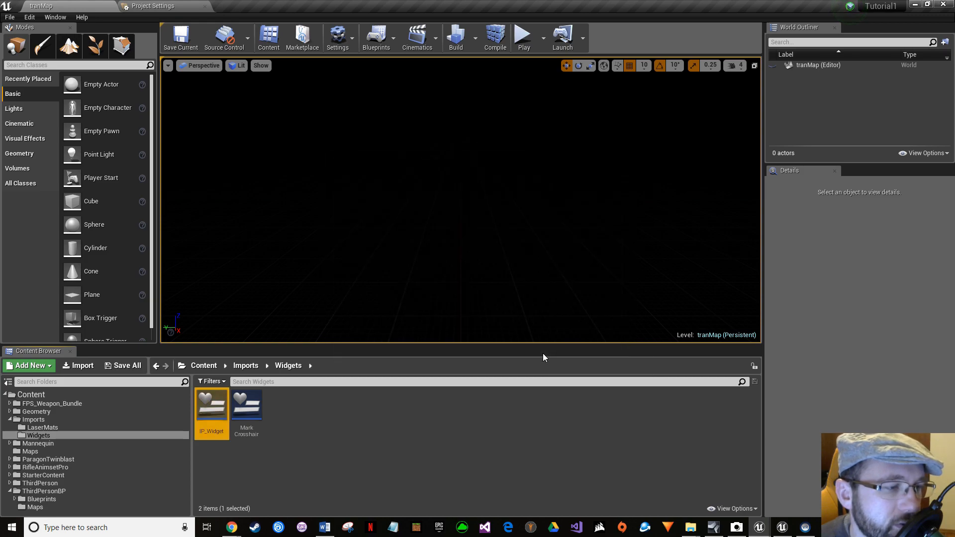
# - Open IP_Widget for editing and dock its window alongside the tranMap and Project Settings tabs
pyautogui.doubleClick(222, 427)
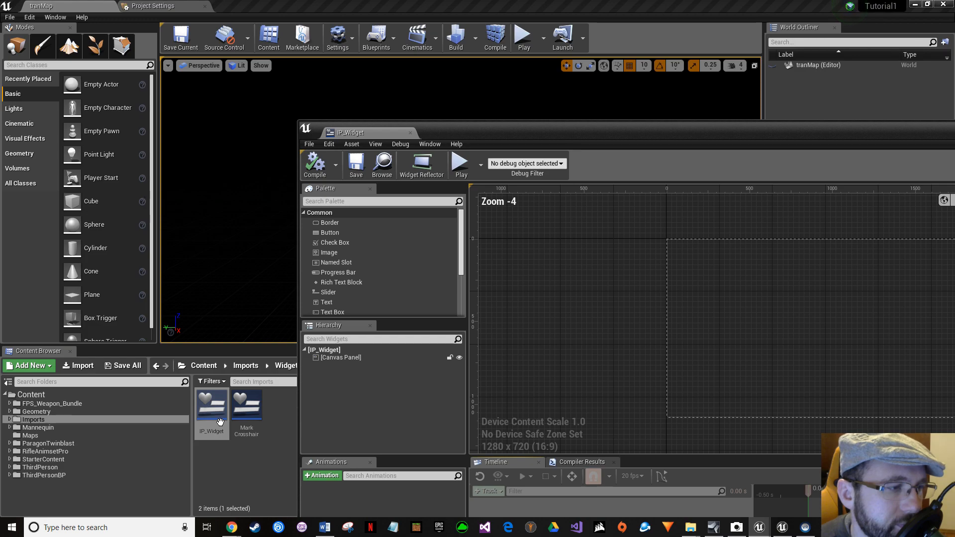
pyautogui.moveTo(557, 136); pyautogui.dragTo(318, 116)
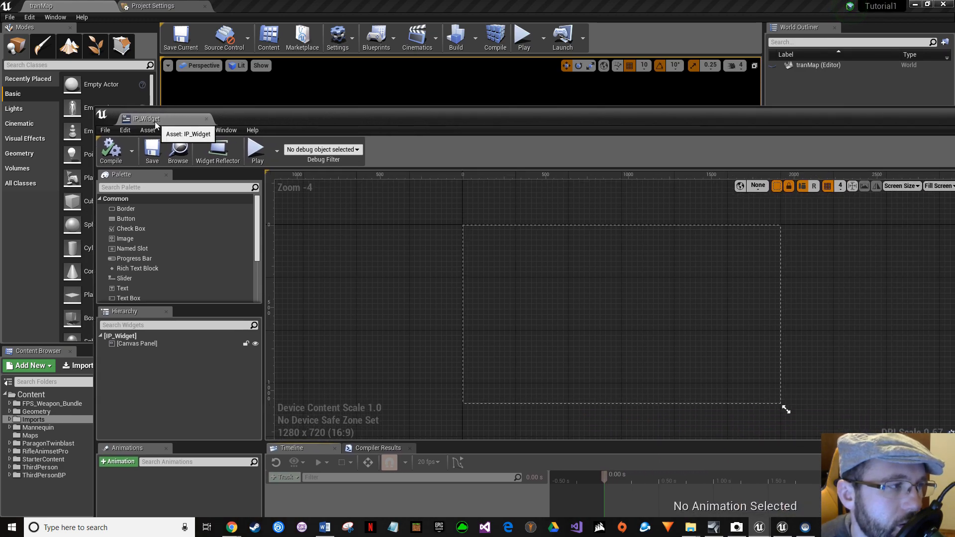
pyautogui.moveTo(154, 121); pyautogui.dragTo(246, 5)
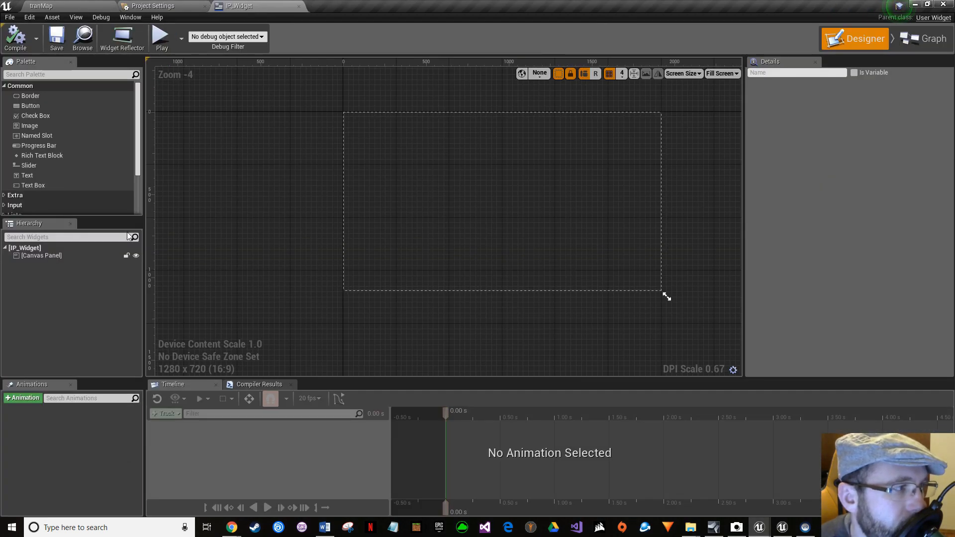
# - Place a button at 900, 732 on the canvas and a text box of about 505 × 120 above it at 848, 500
pyautogui.moveTo(32, 107); pyautogui.dragTo(493, 234)
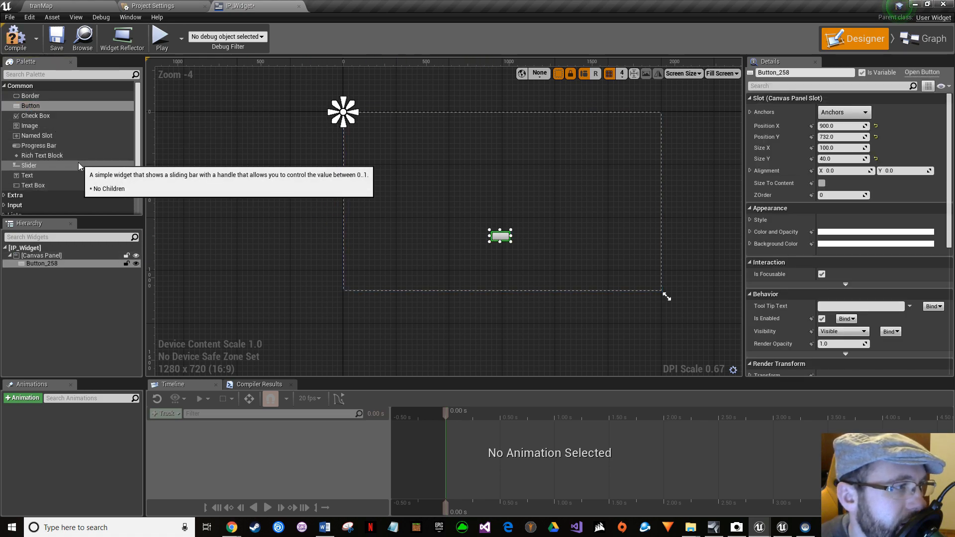
pyautogui.click(55, 184)
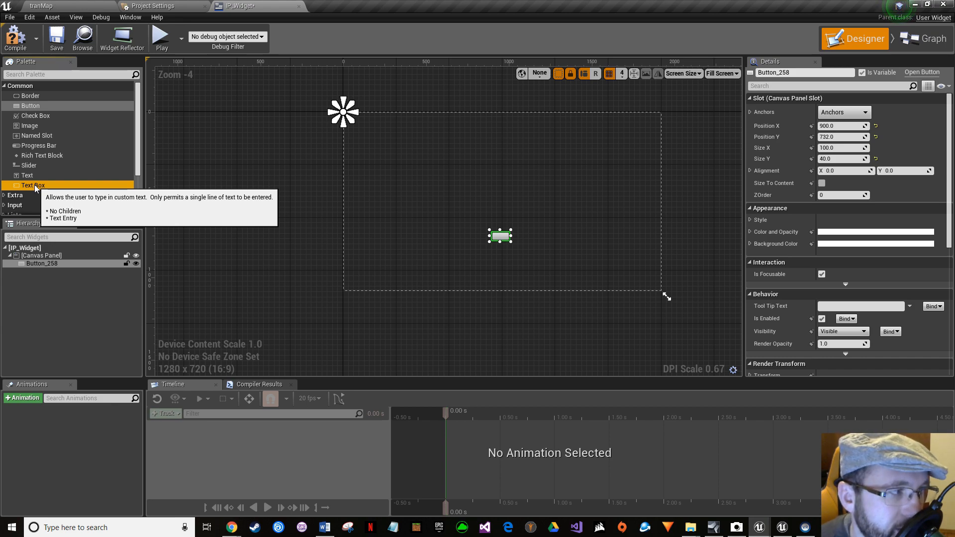
pyautogui.moveTo(33, 184); pyautogui.dragTo(632, 222)
pyautogui.scroll(4, 498, 202)
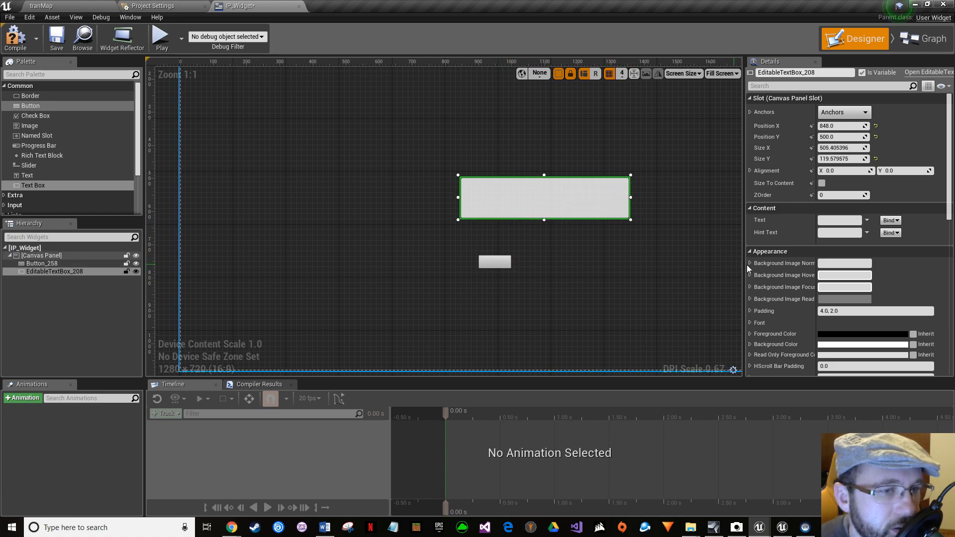
# - Set the text box's font size to 20 and leave its hint text empty
pyautogui.scroll(-3, 772, 249)
pyautogui.scroll(-5, 798, 266)
pyautogui.scroll(-2, 797, 262)
pyautogui.scroll(3, 797, 261)
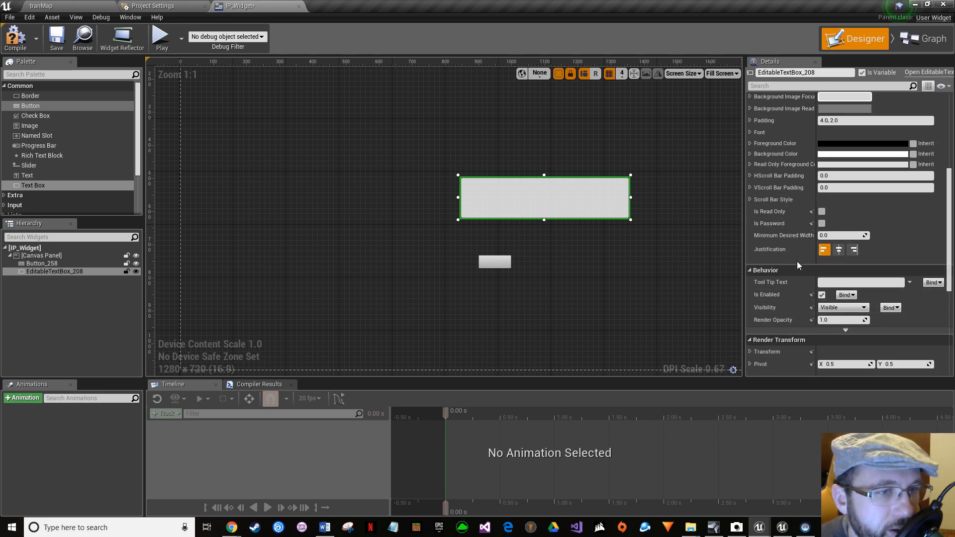
pyautogui.click(750, 133)
pyautogui.click(840, 170)
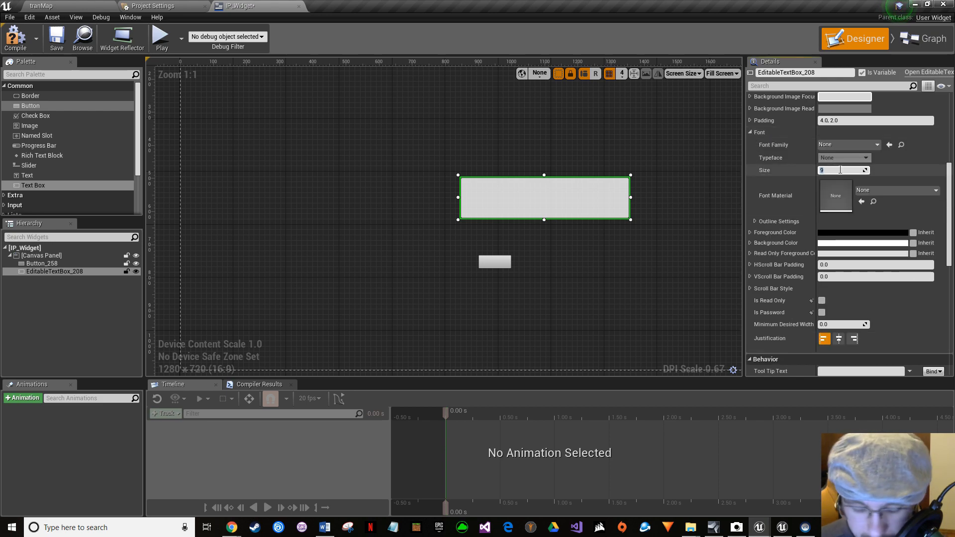
pyautogui.press('Tab')
pyautogui.scroll(5, 840, 169)
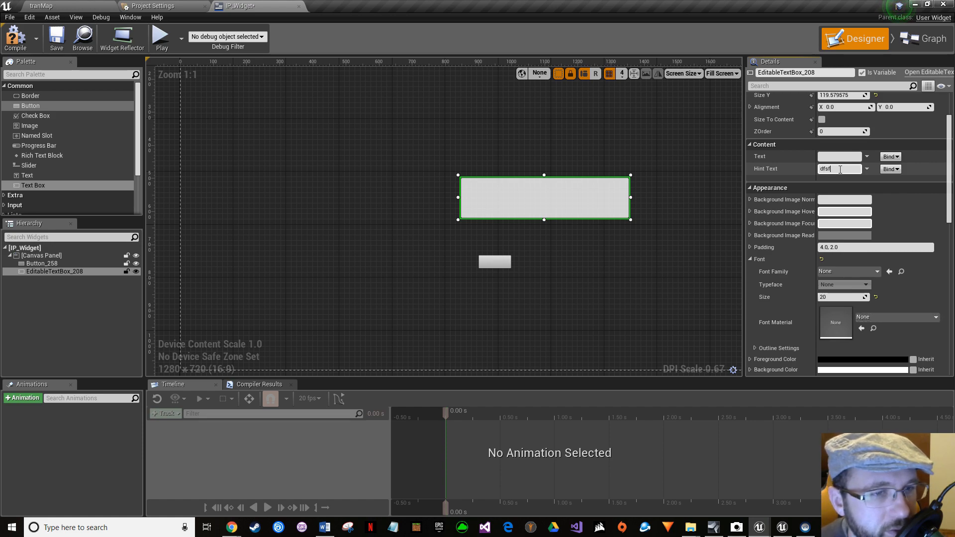
pyautogui.press('BackSpace')
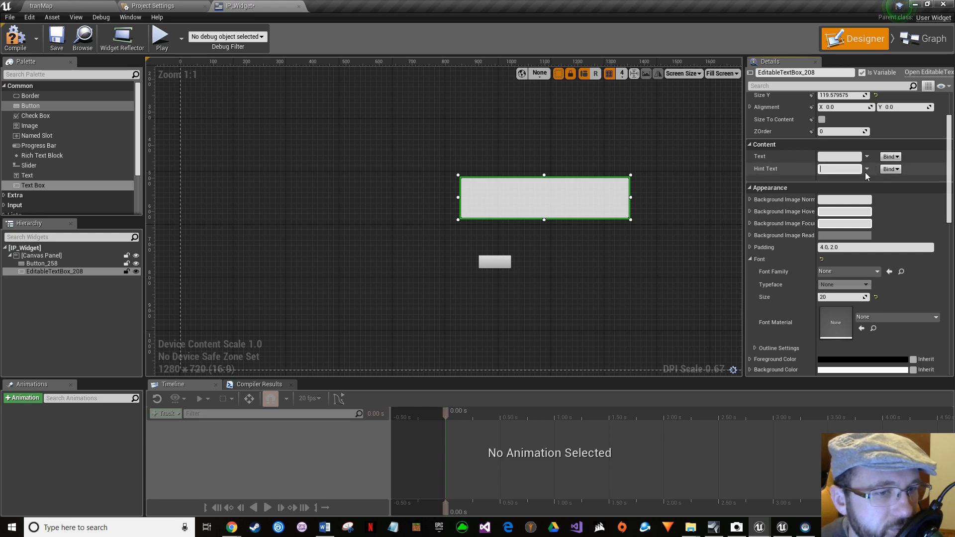
# - Compile IP_Widget and save all assets
pyautogui.scroll(-5, 856, 226)
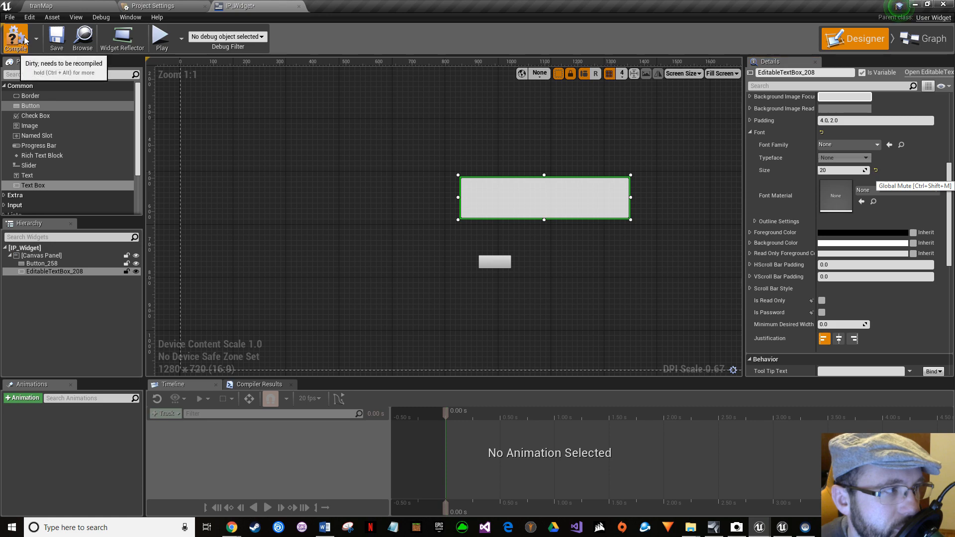
pyautogui.click(10, 17)
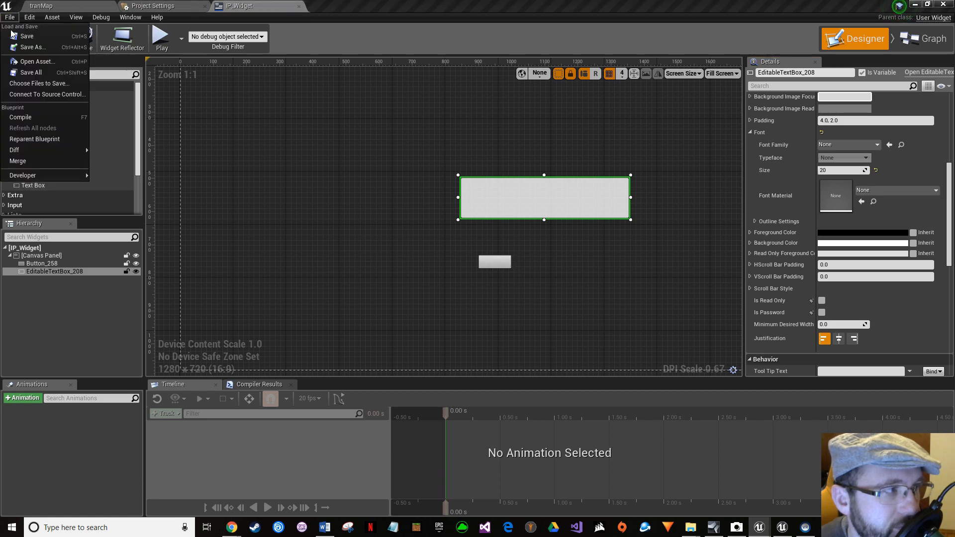
pyautogui.click(23, 75)
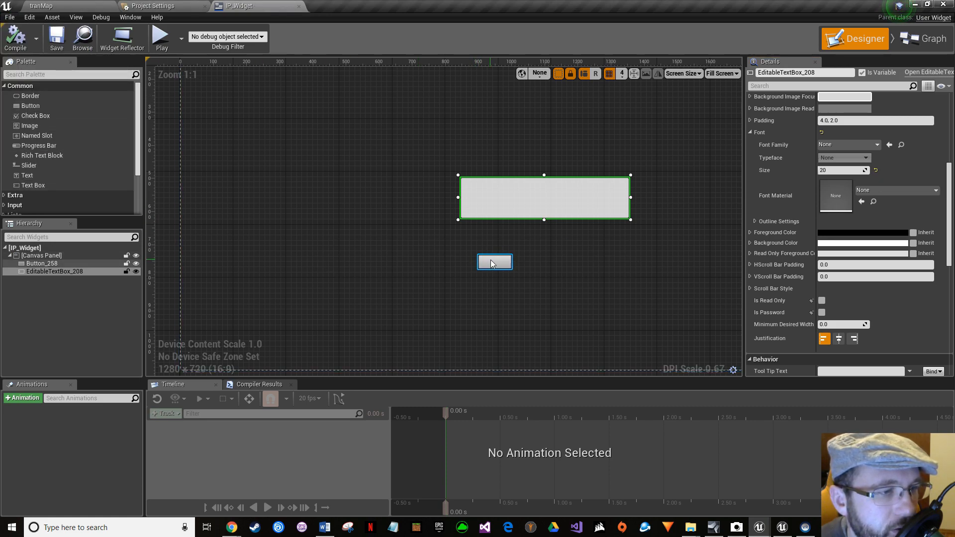
pyautogui.scroll(-4, 456, 158)
pyautogui.scroll(-2, 458, 187)
pyautogui.scroll(4, 459, 186)
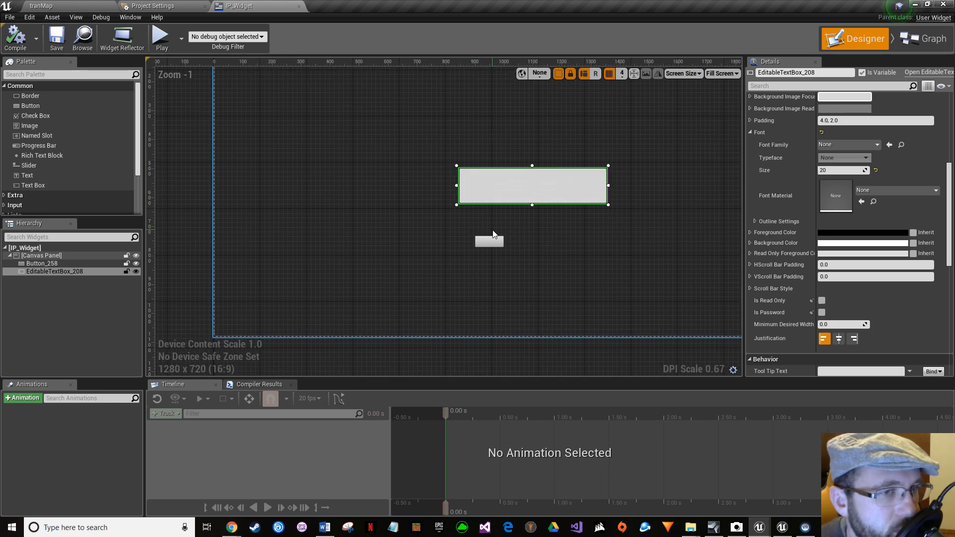
pyautogui.click(929, 33)
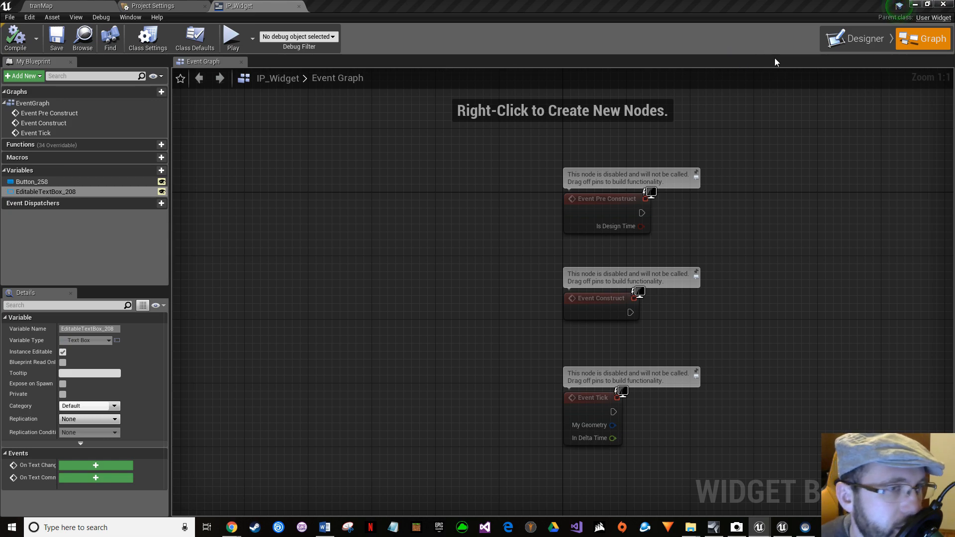
pyautogui.click(841, 42)
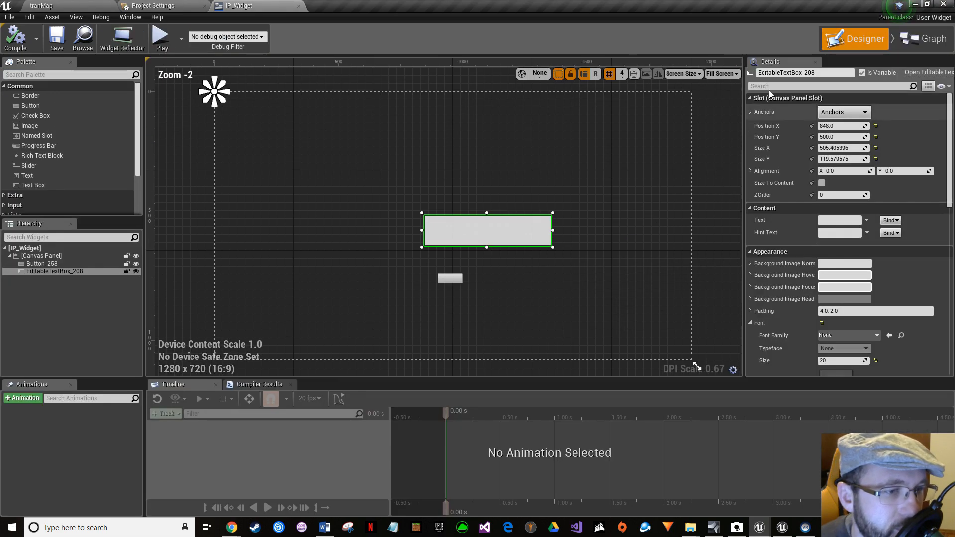
# - Add an On Clicked event for the button and shift its node slightly left in the event graph
pyautogui.click(455, 279)
pyautogui.scroll(-5, 799, 314)
pyautogui.scroll(-4, 811, 320)
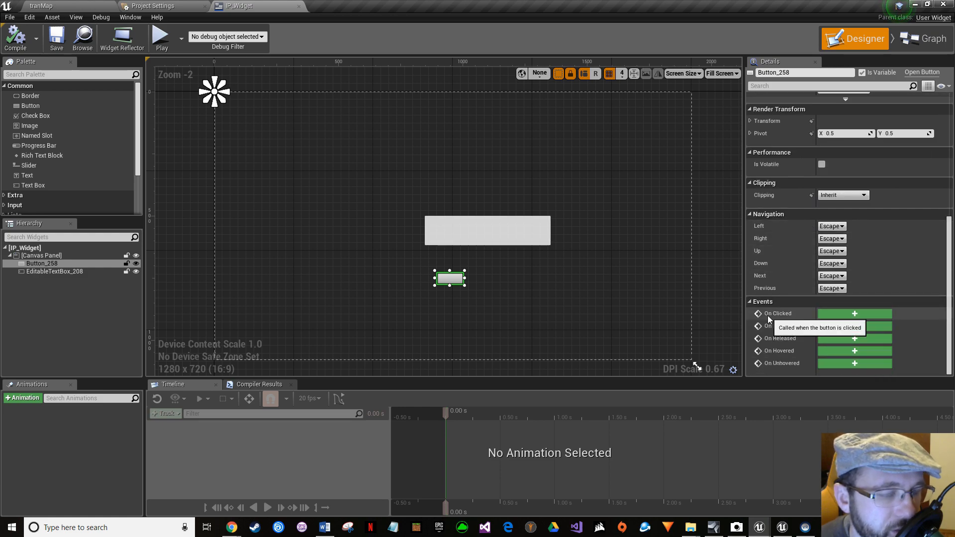
pyautogui.click(828, 315)
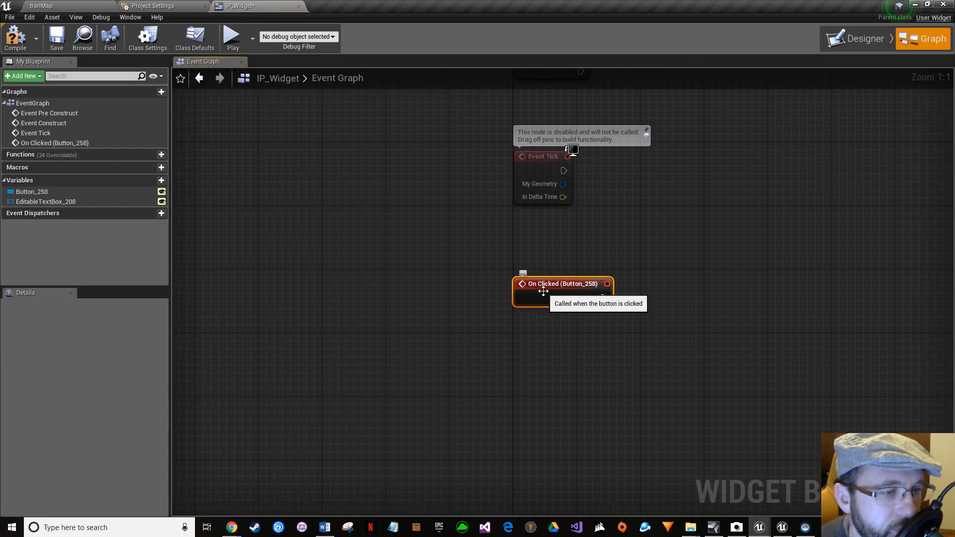
pyautogui.moveTo(592, 301)
pyautogui.mouseDown()
pyautogui.moveTo(649, 298)
pyautogui.moveTo(576, 301)
pyautogui.mouseUp()
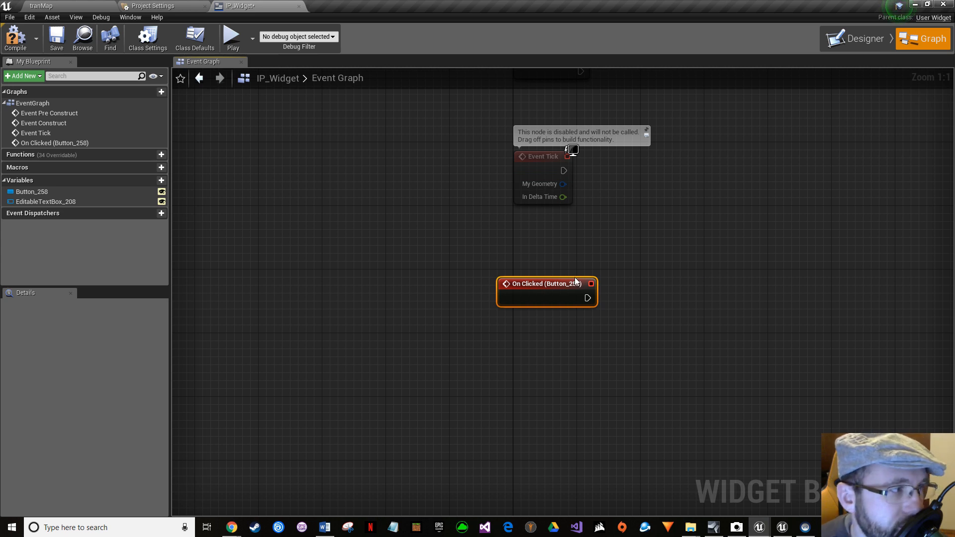
# - Add a getter for EditableTextBox_208 above the On Clicked event and feed it into a GetText (Text Box) node beside it
pyautogui.click(59, 204)
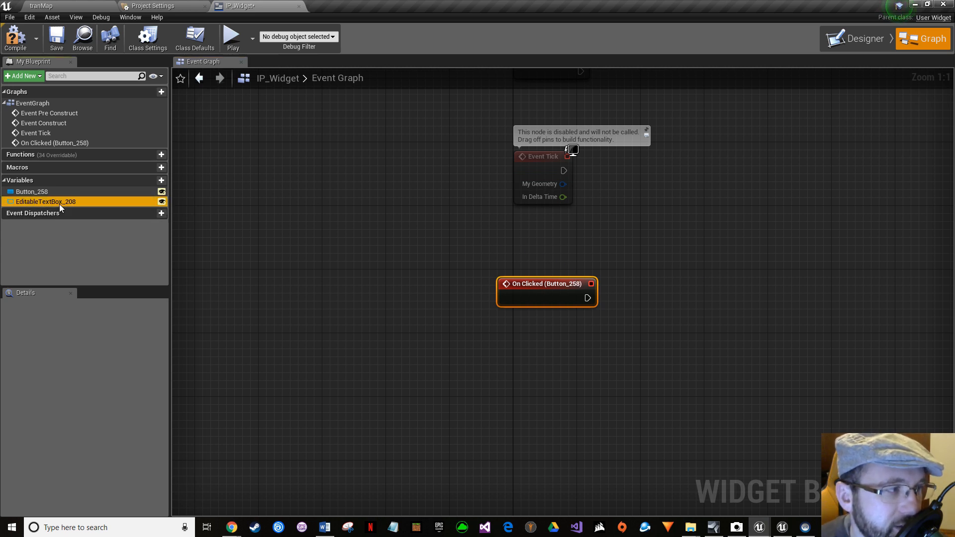
pyautogui.moveTo(58, 204); pyautogui.dragTo(533, 248)
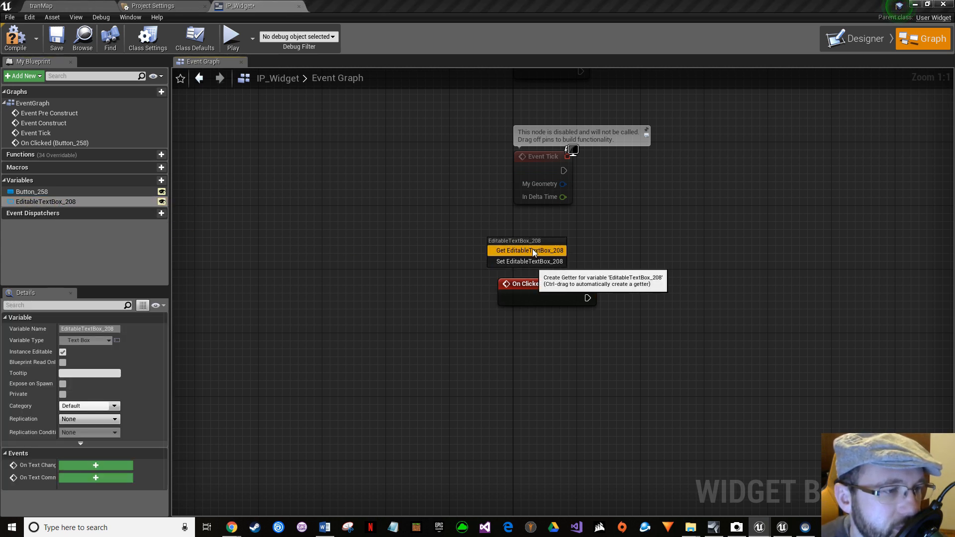
pyautogui.click(532, 249)
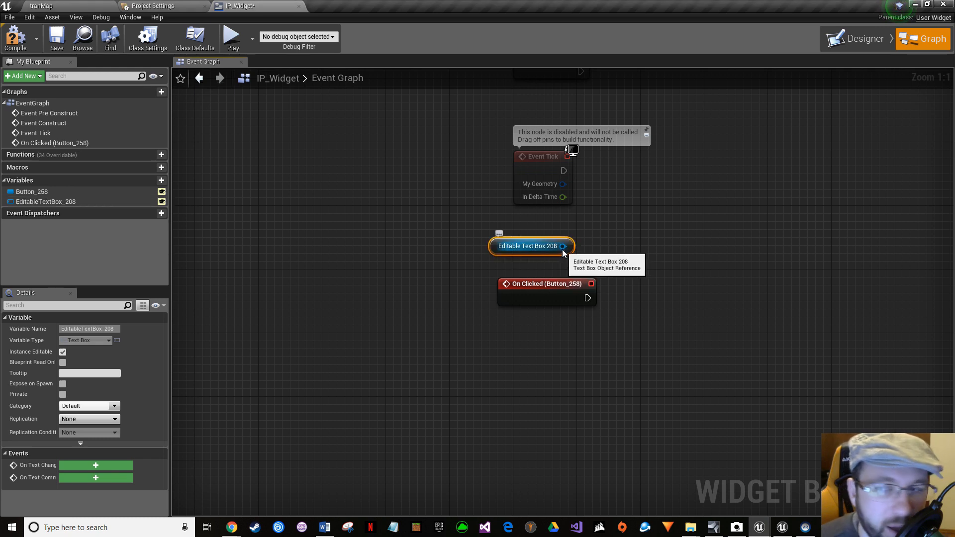
pyautogui.moveTo(563, 249); pyautogui.dragTo(660, 237)
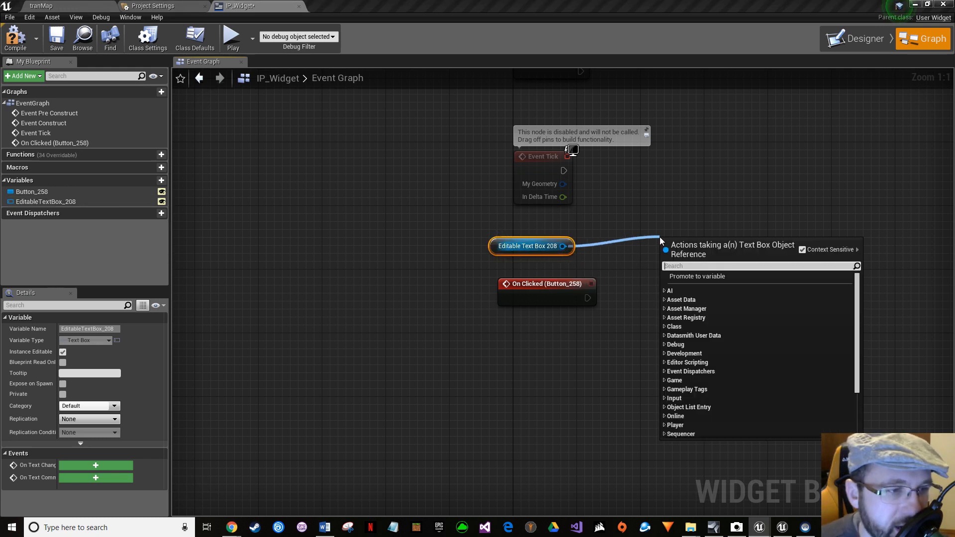
pyautogui.write('get tex')
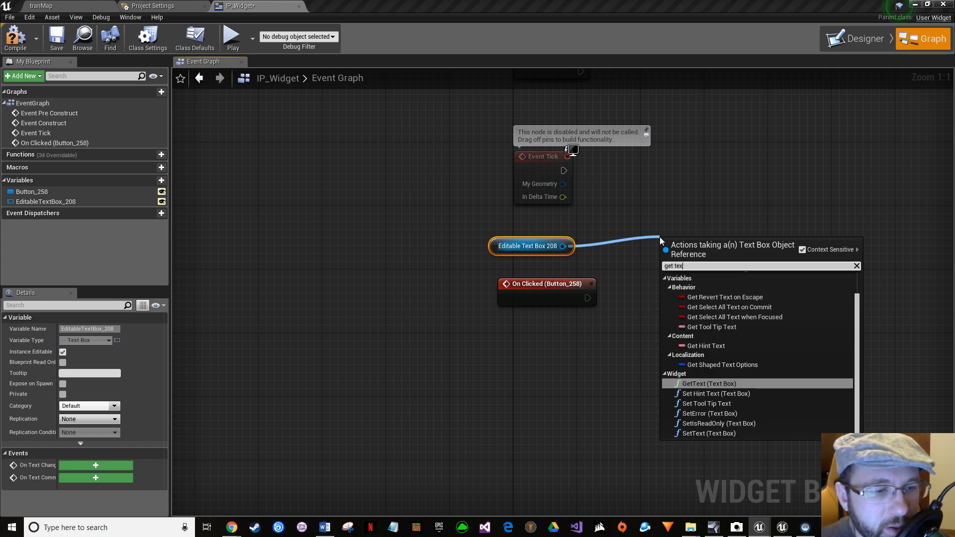
pyautogui.press('Return')
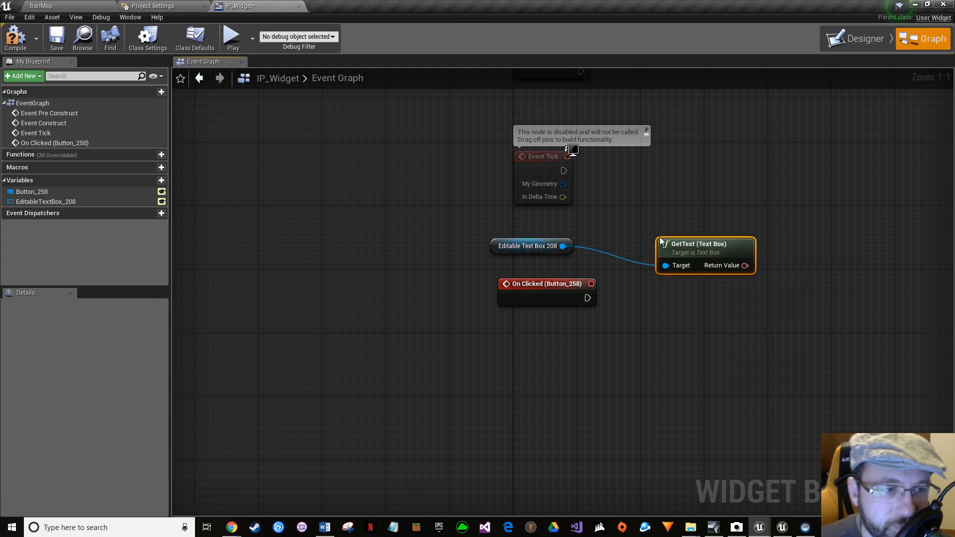
pyautogui.moveTo(717, 251); pyautogui.dragTo(670, 235)
pyautogui.moveTo(534, 254); pyautogui.dragTo(526, 255)
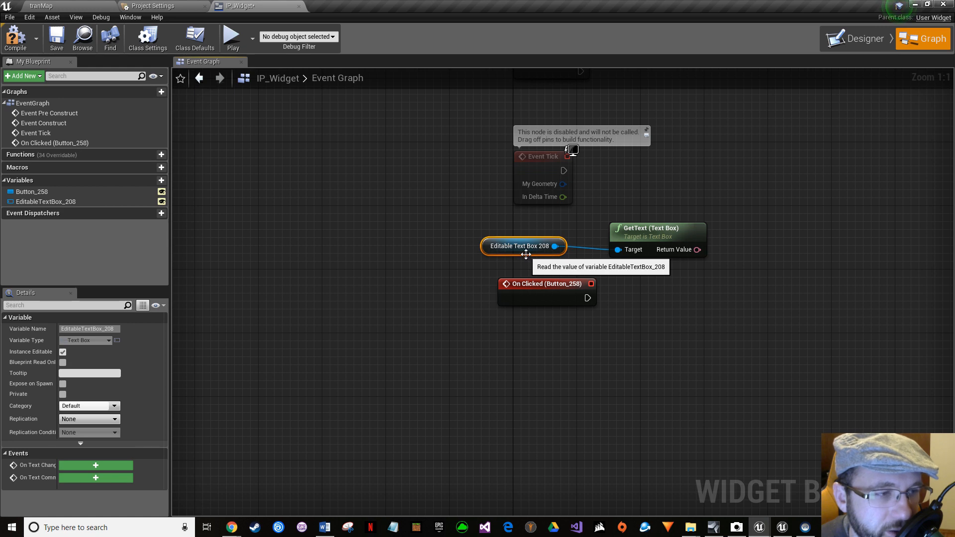
pyautogui.moveTo(640, 234); pyautogui.dragTo(631, 234)
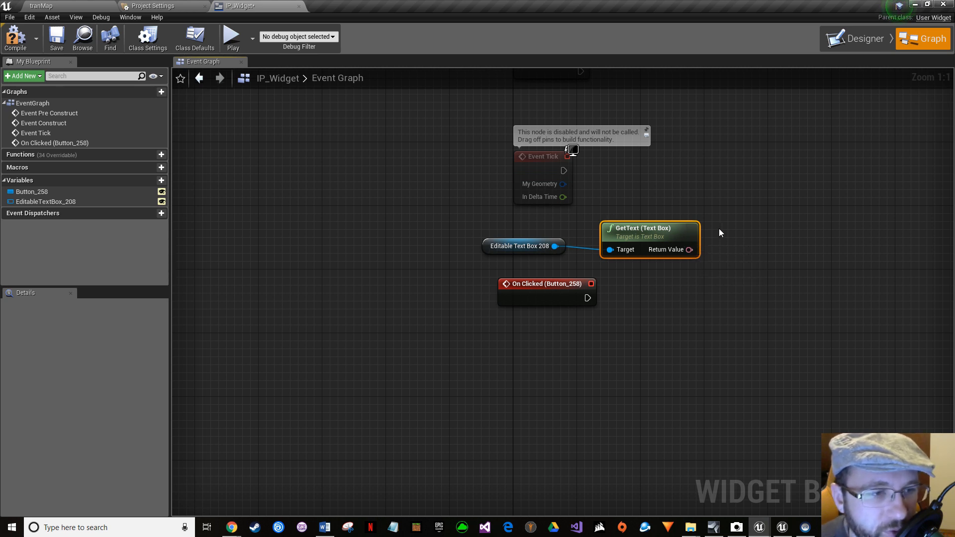
# - Add an Open Level node beside the GetText node
pyautogui.rightClick(728, 211)
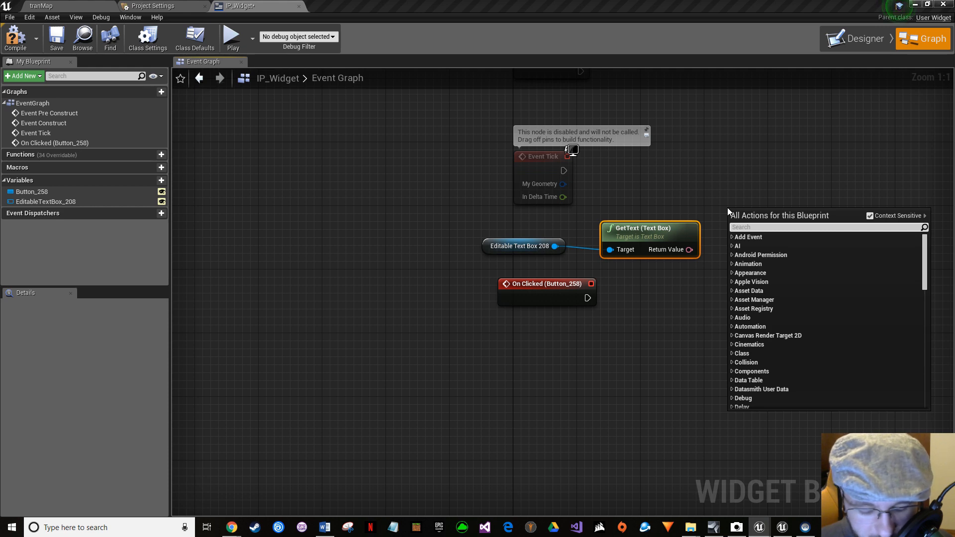
pyautogui.write('open')
pyautogui.press('Return')
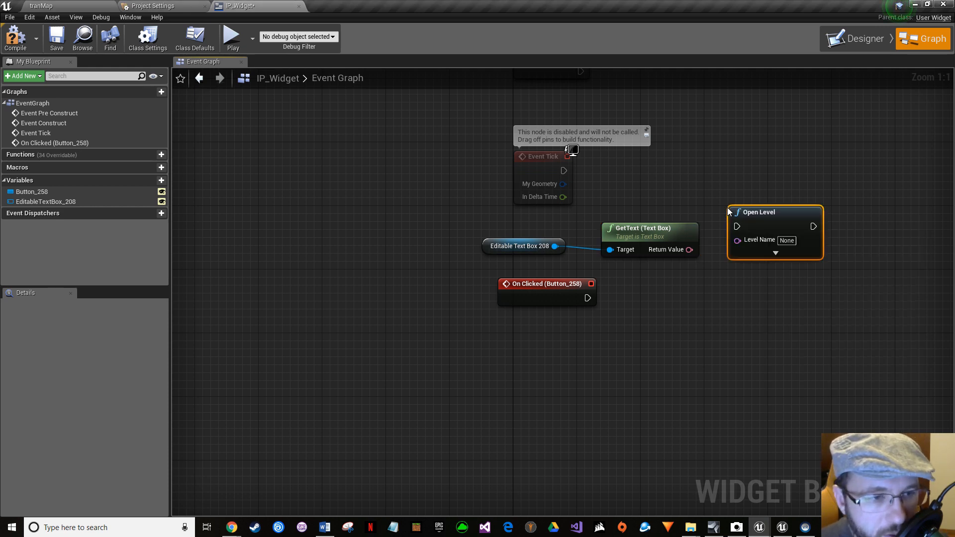
# - Convert the GetText return value with a ToString (text) node and arrange it between GetText and Open Level
pyautogui.moveTo(689, 250); pyautogui.dragTo(724, 286)
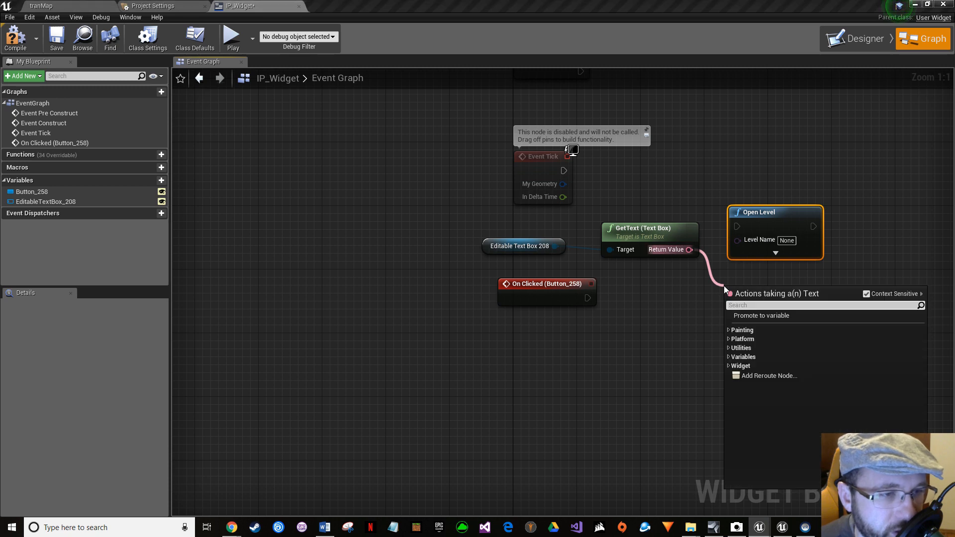
pyautogui.write('ri')
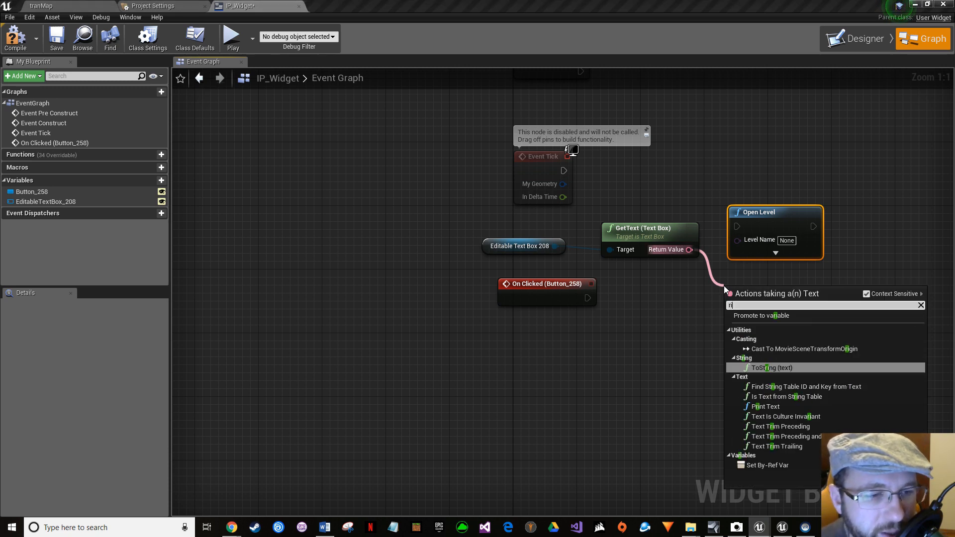
pyautogui.click(759, 369)
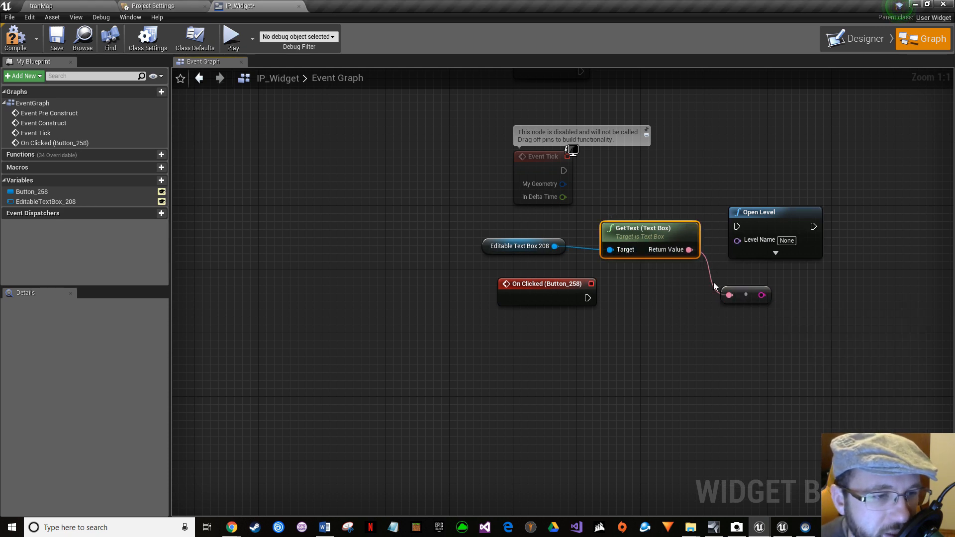
pyautogui.moveTo(741, 220); pyautogui.dragTo(675, 239, button='right')
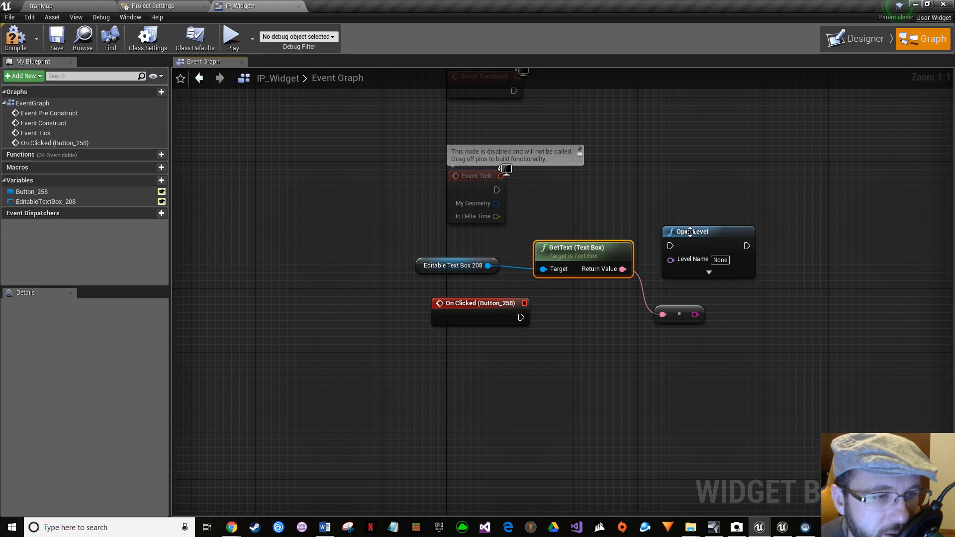
pyautogui.moveTo(690, 231); pyautogui.dragTo(754, 240)
pyautogui.moveTo(687, 308); pyautogui.dragTo(671, 260)
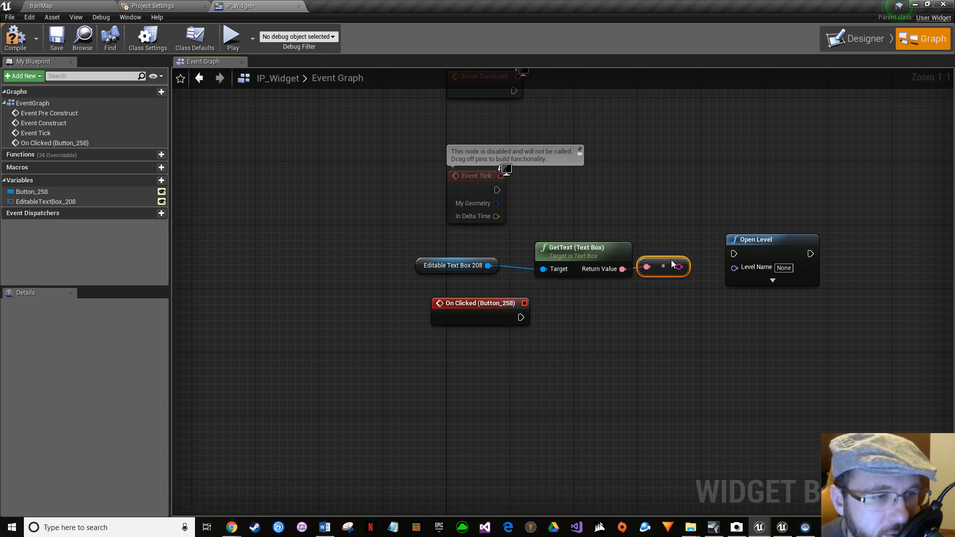
pyautogui.moveTo(671, 259); pyautogui.dragTo(648, 263, button='right')
pyautogui.moveTo(638, 276); pyautogui.dragTo(639, 269)
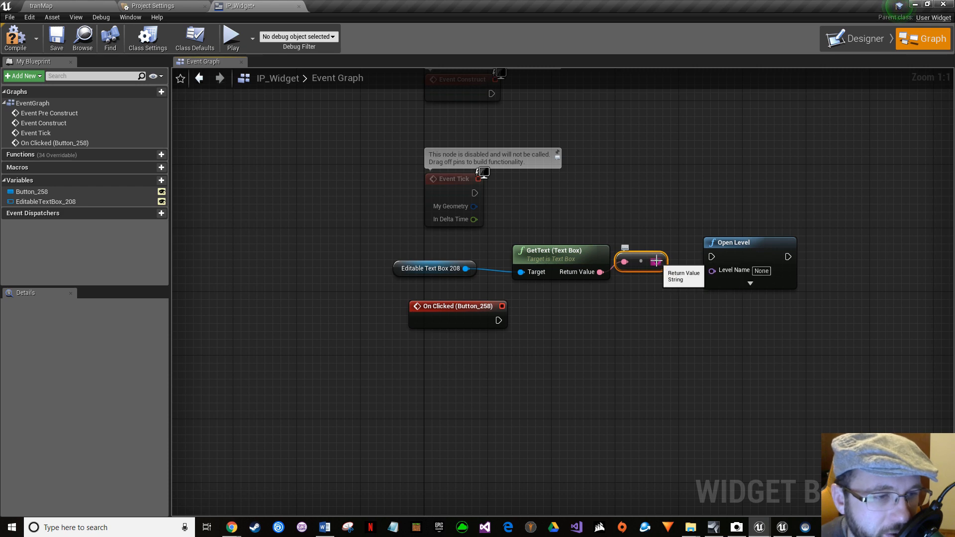
# - Connect the converted string to Open Level's Level Name input and move Open Level below the conversion nodes
pyautogui.moveTo(657, 261); pyautogui.dragTo(724, 271)
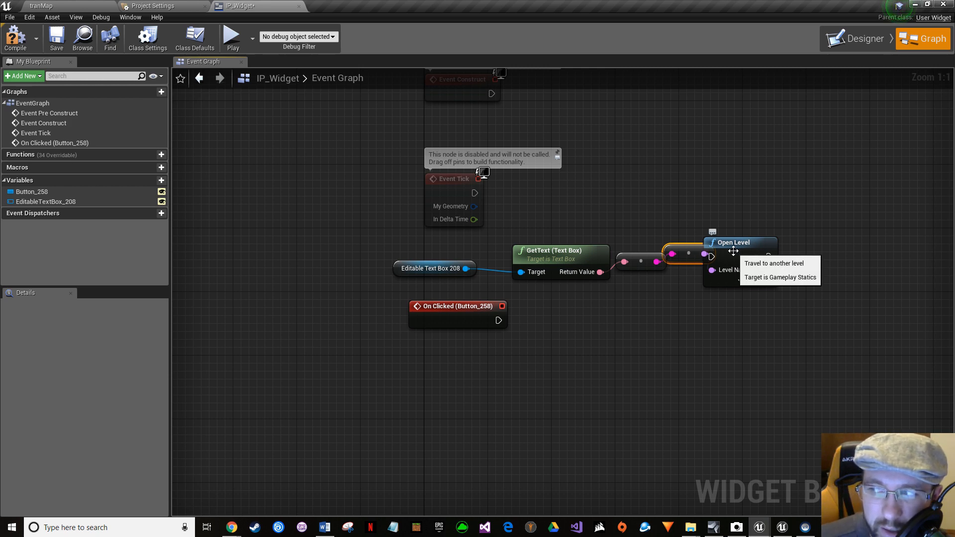
pyautogui.moveTo(733, 252); pyautogui.dragTo(781, 251)
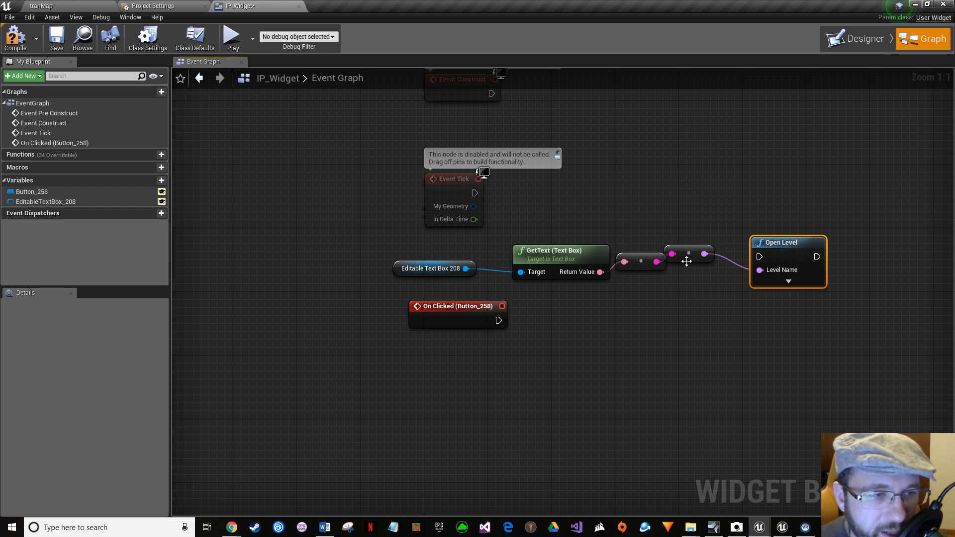
pyautogui.moveTo(686, 262); pyautogui.dragTo(694, 278)
pyautogui.moveTo(792, 260); pyautogui.dragTo(749, 315)
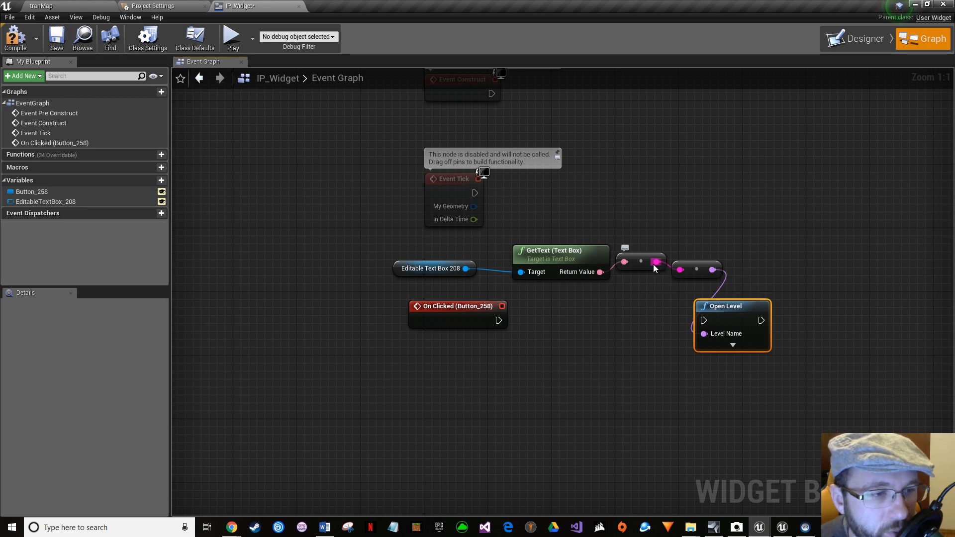
# - Add a Print String node fed by the converted text and move the name conversion node up out of its way
pyautogui.moveTo(655, 266); pyautogui.dragTo(602, 333)
pyautogui.write('print string')
pyautogui.press('Return')
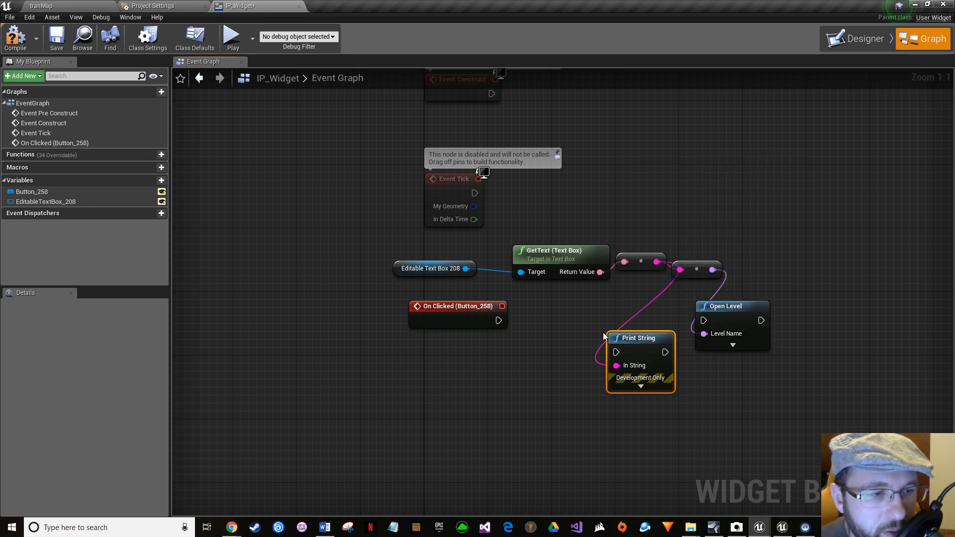
pyautogui.moveTo(696, 269); pyautogui.dragTo(713, 246)
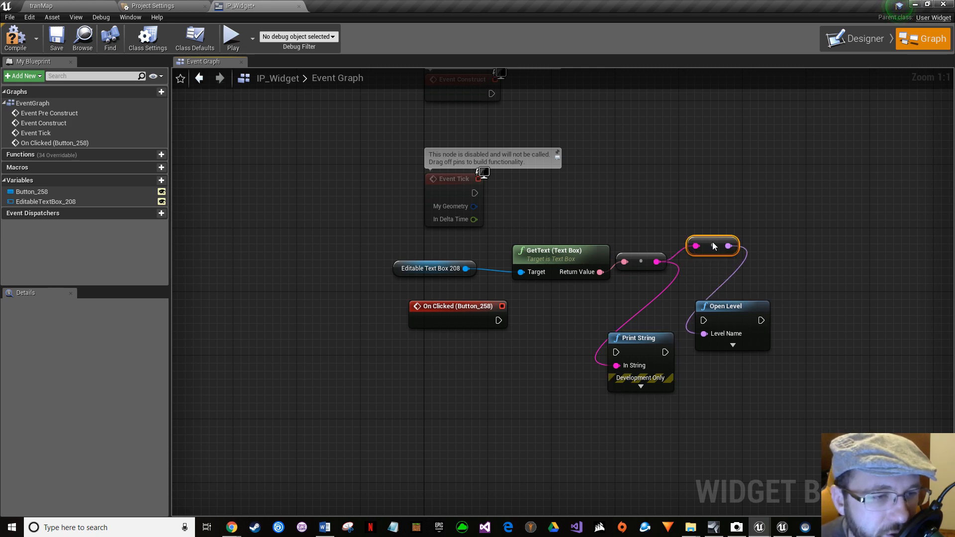
# - Wire the On Clicked event through Print String to Open Level, align the nodes, and expand Open Level's advanced inputs
pyautogui.moveTo(732, 309); pyautogui.dragTo(756, 301)
pyautogui.moveTo(640, 338); pyautogui.dragTo(639, 322)
pyautogui.moveTo(498, 320); pyautogui.dragTo(727, 312)
pyautogui.moveTo(637, 330); pyautogui.dragTo(637, 315)
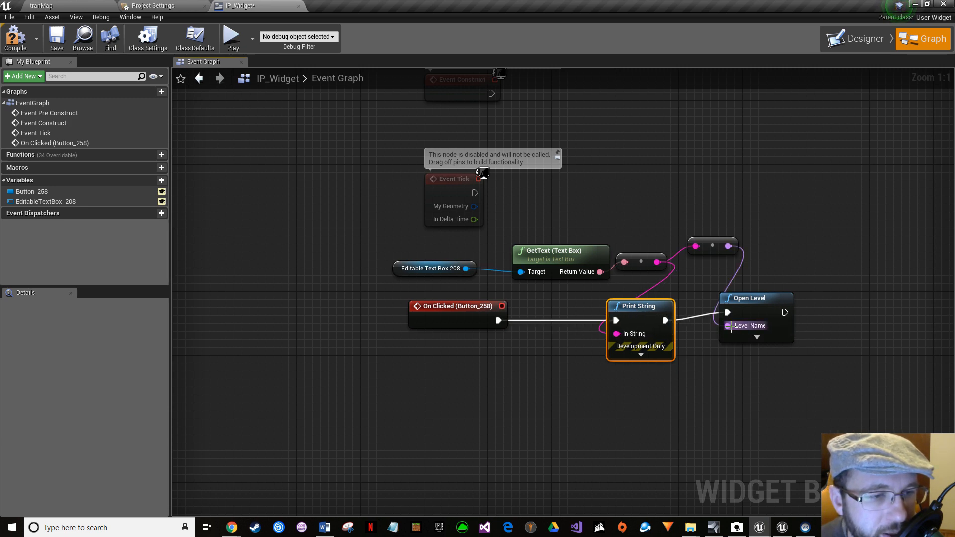
pyautogui.click(743, 337)
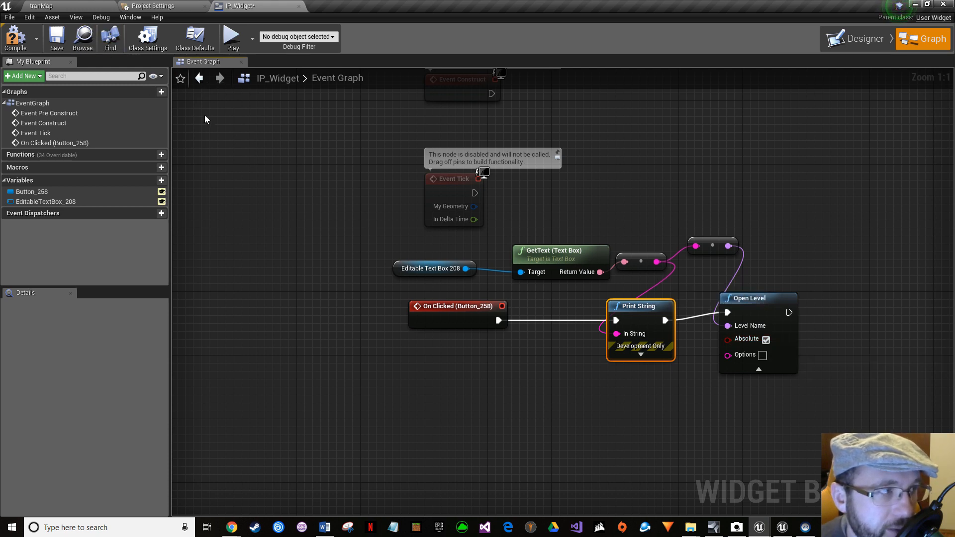
# - Compile the IP_Widget blueprint and save all changes
pyautogui.click(15, 37)
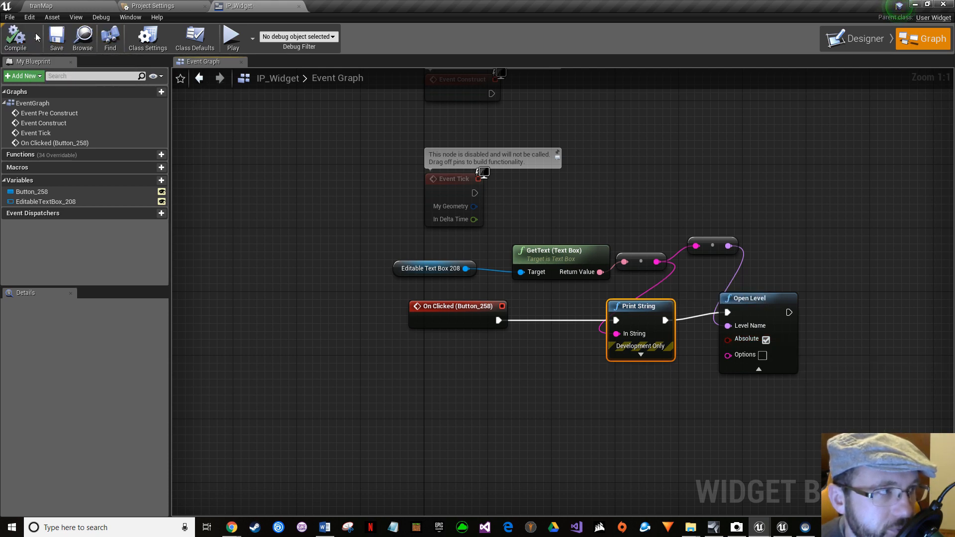
pyautogui.click(10, 18)
pyautogui.click(27, 70)
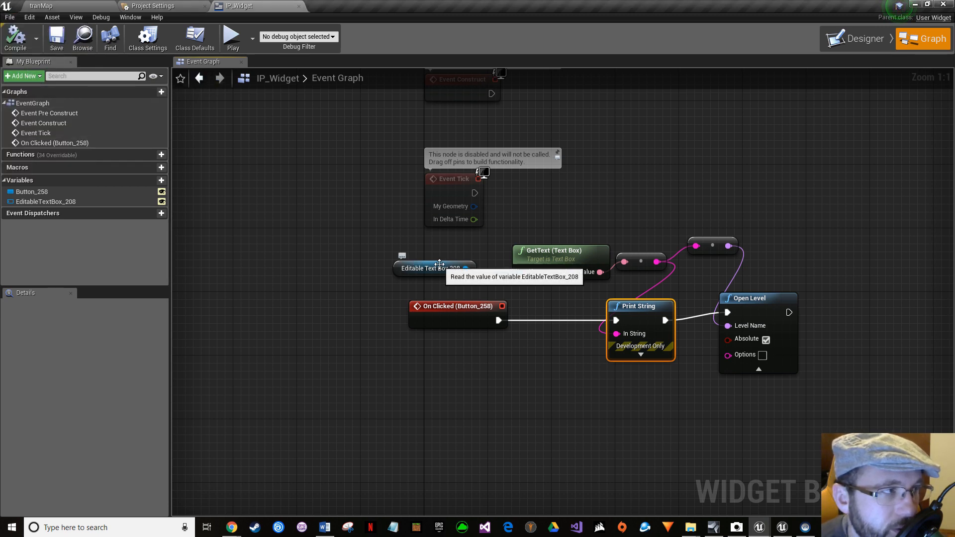
# - Open entryMap from the Maps folder and open its level blueprint
pyautogui.click(100, 6)
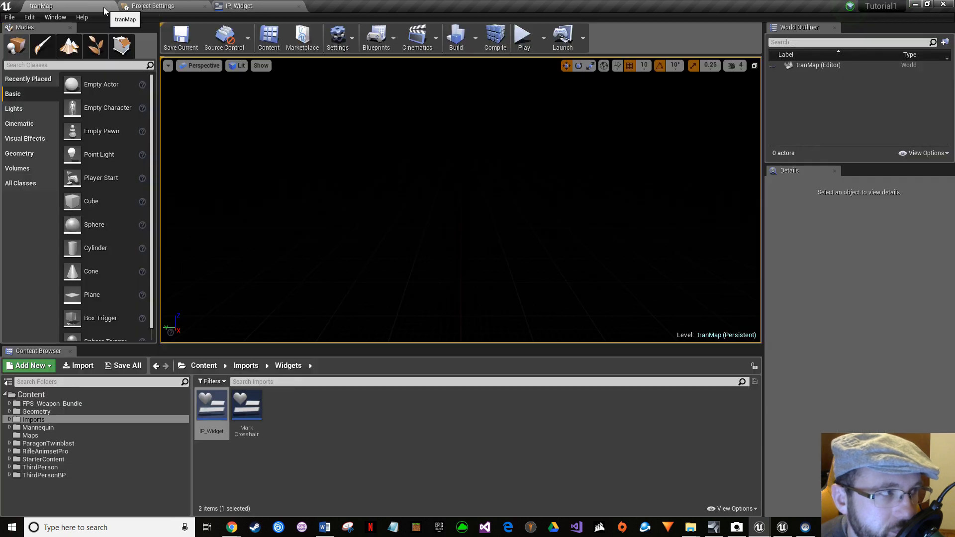
pyautogui.click(63, 435)
pyautogui.doubleClick(205, 423)
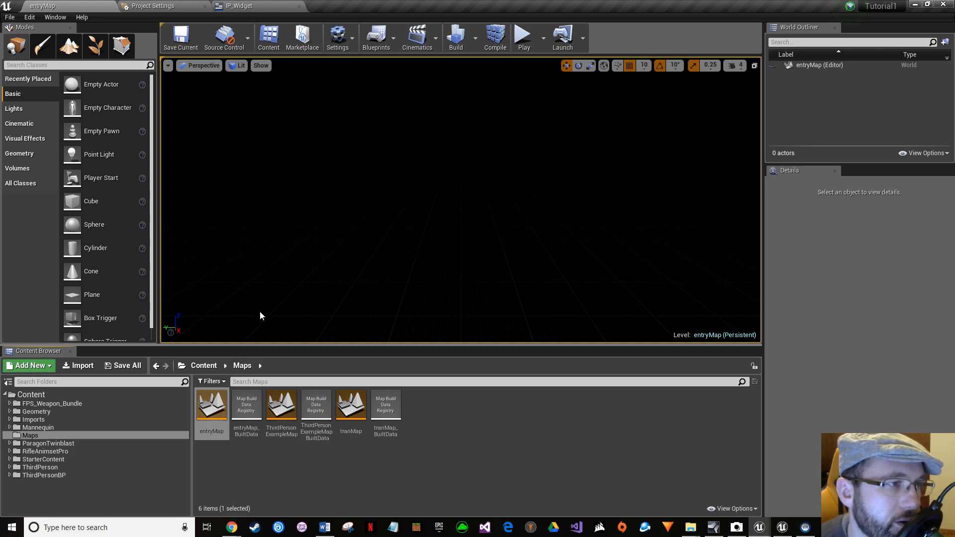
pyautogui.click(390, 45)
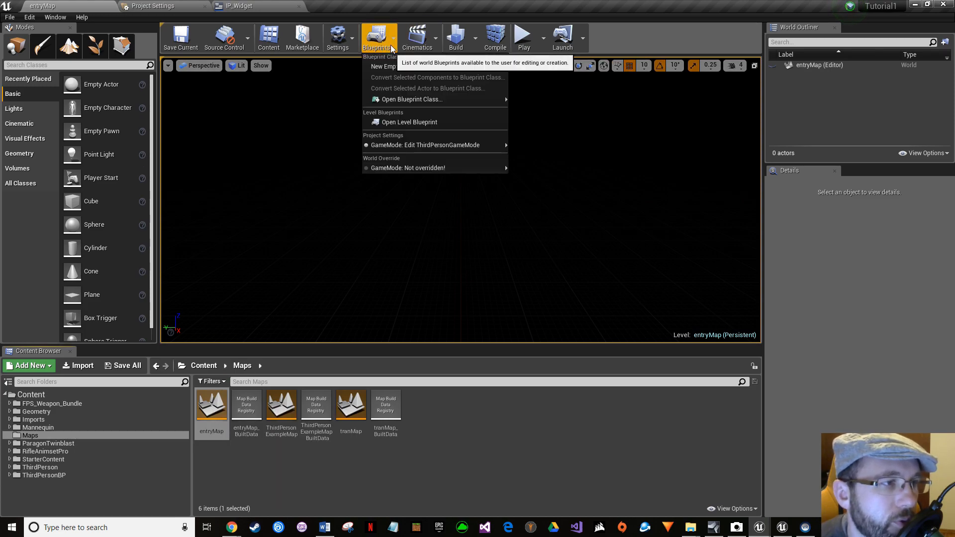
pyautogui.moveTo(420, 100)
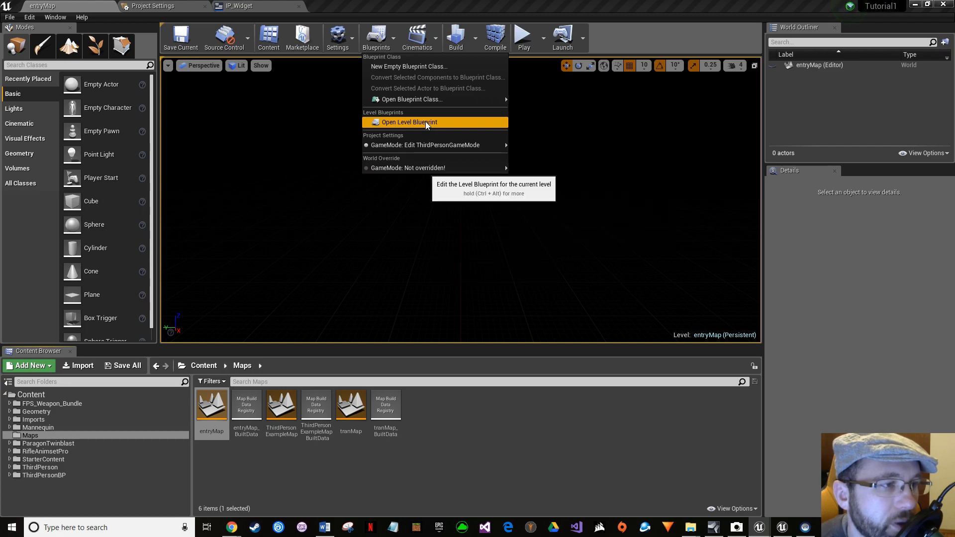
pyautogui.click(425, 122)
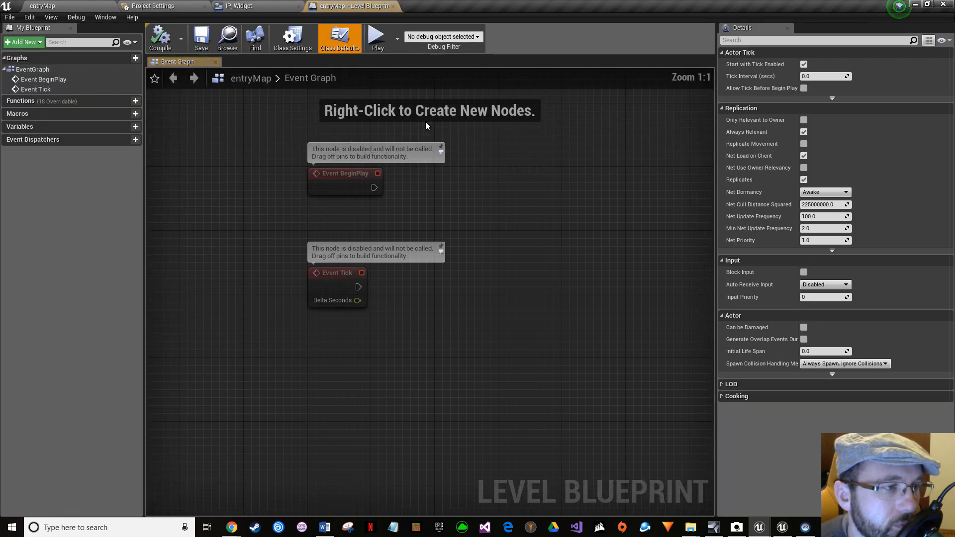
# - Add a Create Widget node beside Event BeginPlay and set its class to IP_Widget
pyautogui.moveTo(511, 246); pyautogui.dragTo(508, 250, button='right')
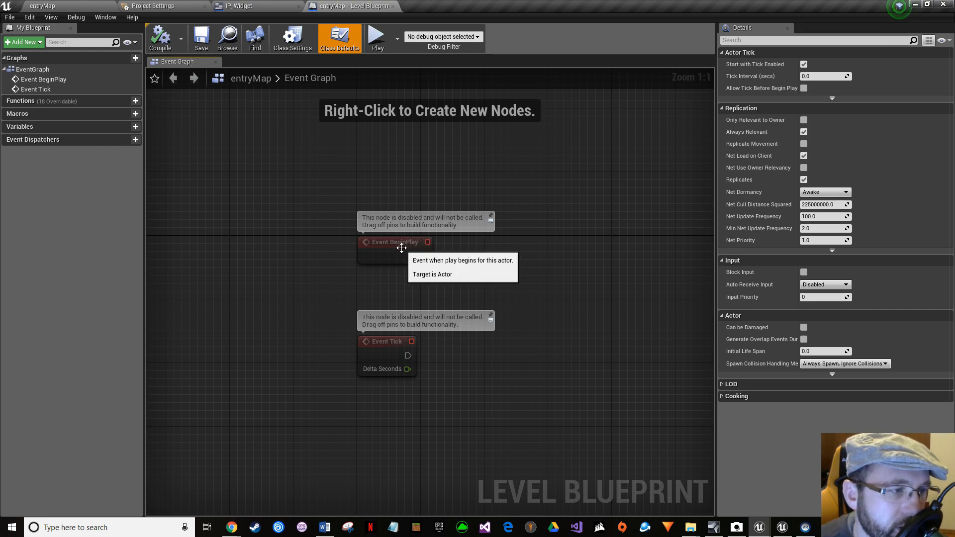
pyautogui.moveTo(452, 241); pyautogui.dragTo(397, 245, button='right')
pyautogui.moveTo(337, 247); pyautogui.dragTo(333, 231)
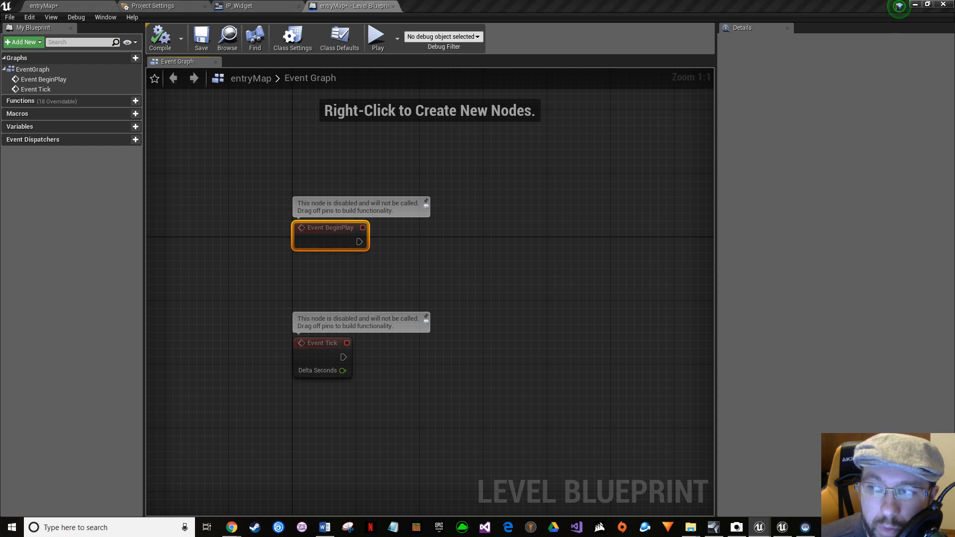
pyautogui.rightClick(472, 249)
pyautogui.write('create widget')
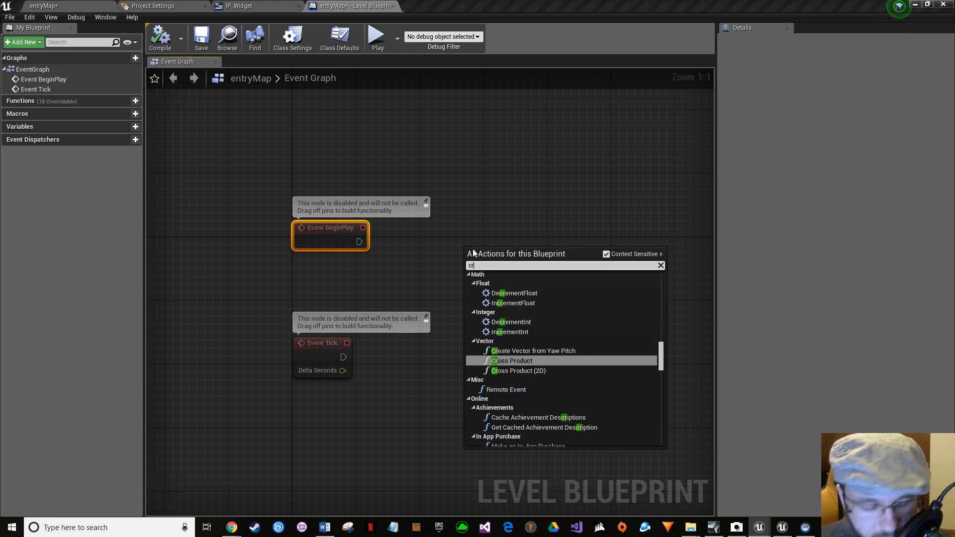
pyautogui.press('Return')
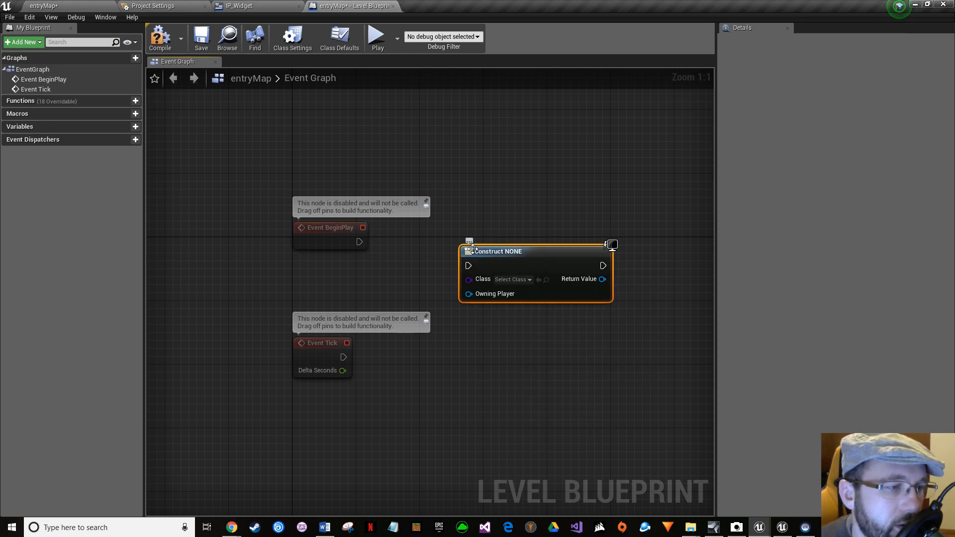
pyautogui.moveTo(545, 256); pyautogui.dragTo(534, 228)
pyautogui.click(502, 240)
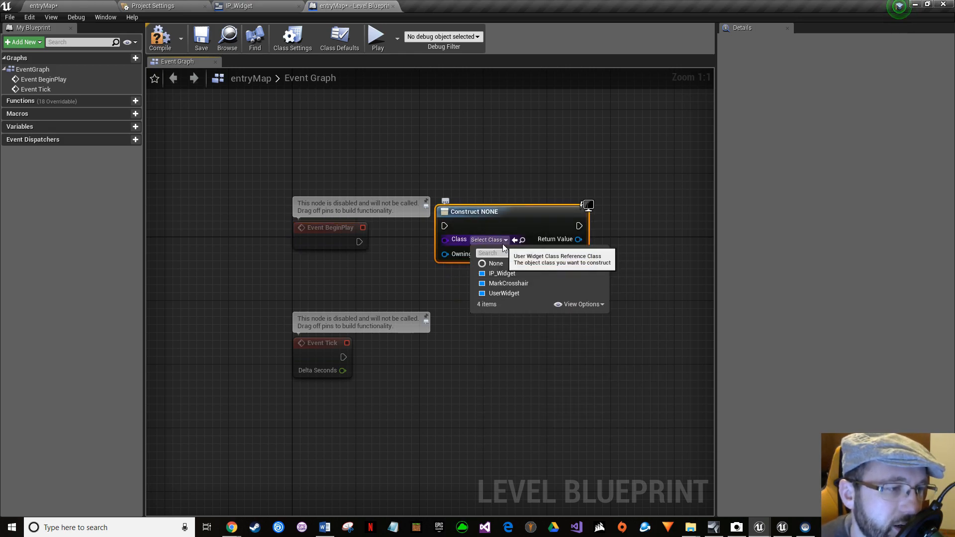
pyautogui.click(513, 274)
pyautogui.moveTo(525, 271)
pyautogui.mouseDown(button='right')
pyautogui.moveTo(445, 278)
pyautogui.moveTo(539, 279)
pyautogui.mouseUp(button='right')
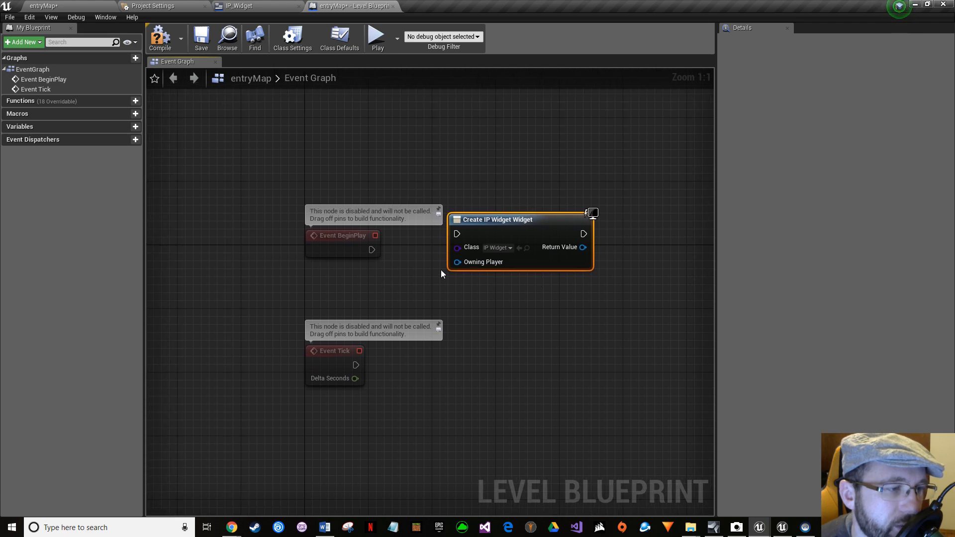
# - Add a Get Player Controller node below Event BeginPlay and connect its Return Value to the widget node's Owning Player
pyautogui.rightClick(343, 278)
pyautogui.write('get player controller')
pyautogui.press('Return')
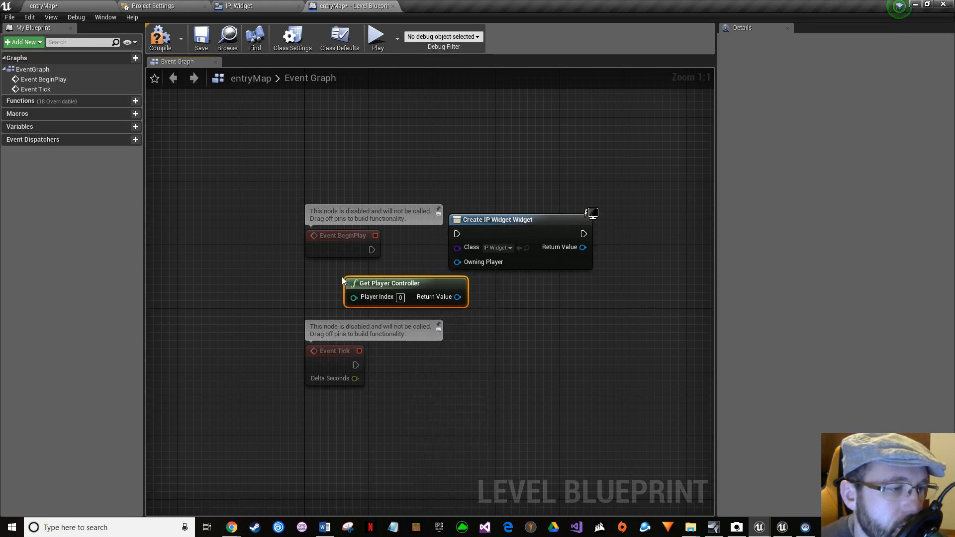
pyautogui.moveTo(354, 297)
pyautogui.mouseDown()
pyautogui.moveTo(373, 295)
pyautogui.moveTo(373, 285)
pyautogui.moveTo(339, 286)
pyautogui.mouseUp()
pyautogui.click(397, 276)
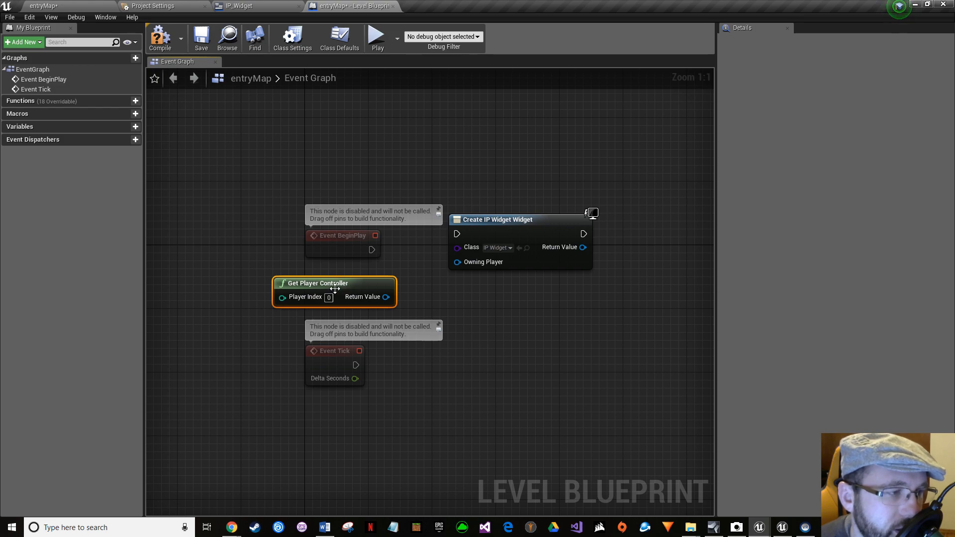
pyautogui.moveTo(408, 284); pyautogui.dragTo(366, 286, button='right')
pyautogui.moveTo(294, 238); pyautogui.dragTo(268, 219)
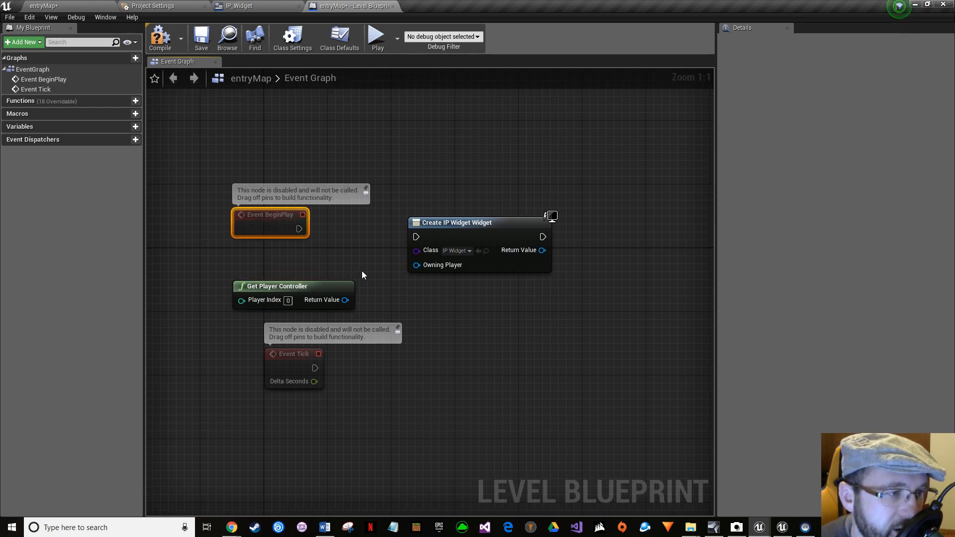
pyautogui.moveTo(346, 300); pyautogui.dragTo(416, 265)
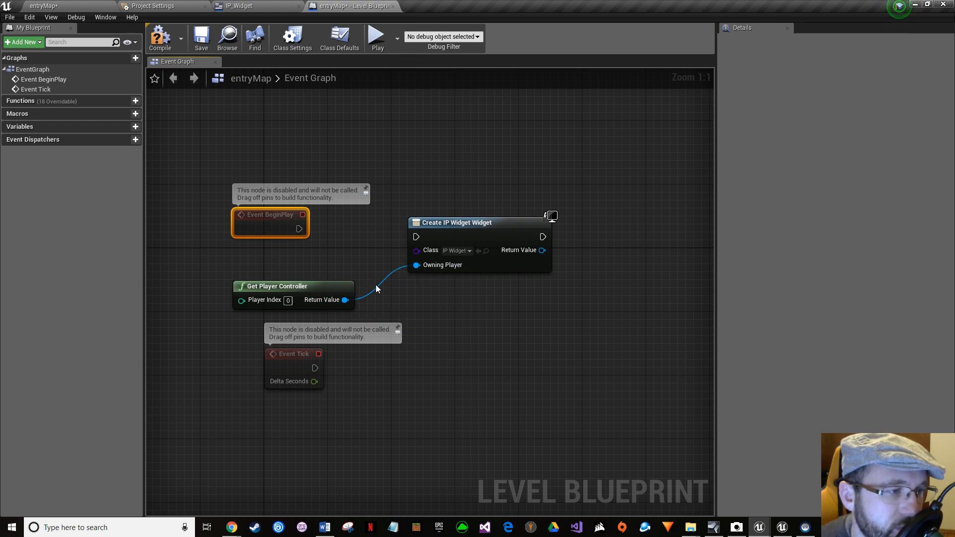
pyautogui.click(329, 293)
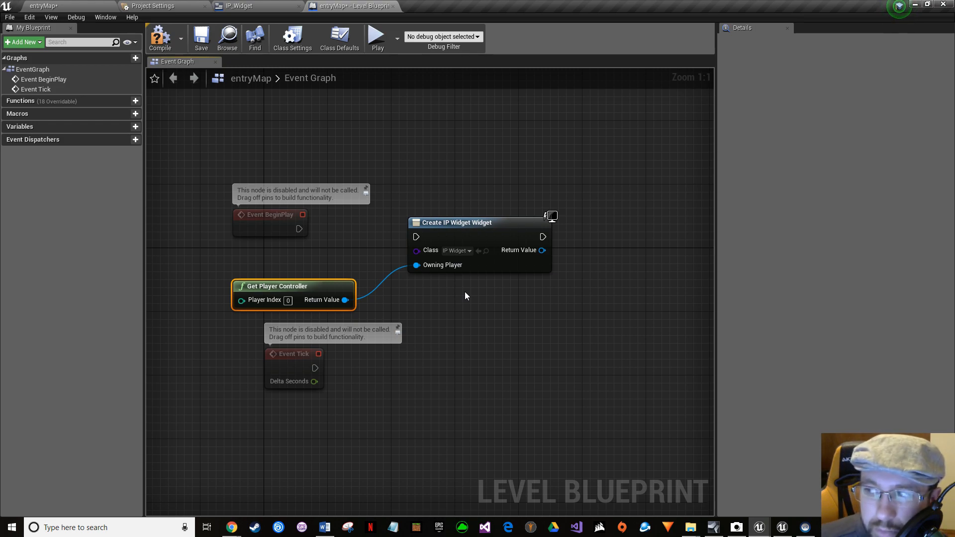
# - Promote the Create IP Widget node's Return Value to a variable named IP_WidgetRef and align its SET node
pyautogui.moveTo(497, 292); pyautogui.dragTo(435, 296, button='right')
pyautogui.moveTo(480, 254); pyautogui.dragTo(478, 252)
pyautogui.click(515, 222)
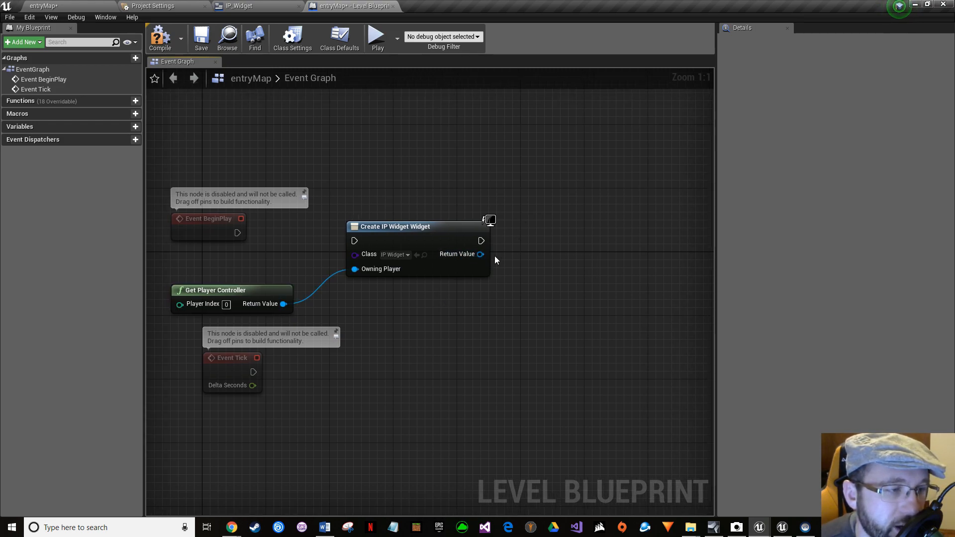
pyautogui.rightClick(479, 254)
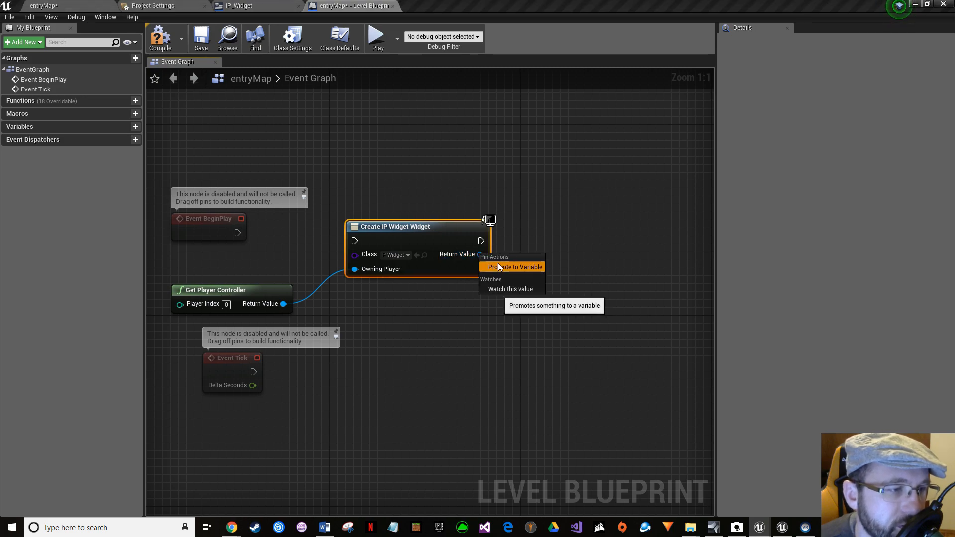
pyautogui.click(498, 263)
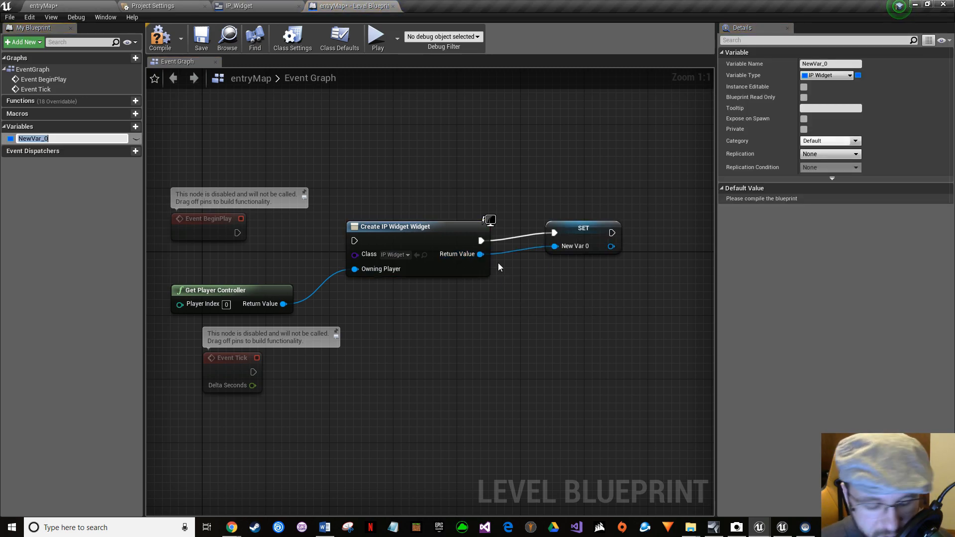
pyautogui.write('I')
pyautogui.write('PW')
pyautogui.write('WidgetRef')
pyautogui.press('Return')
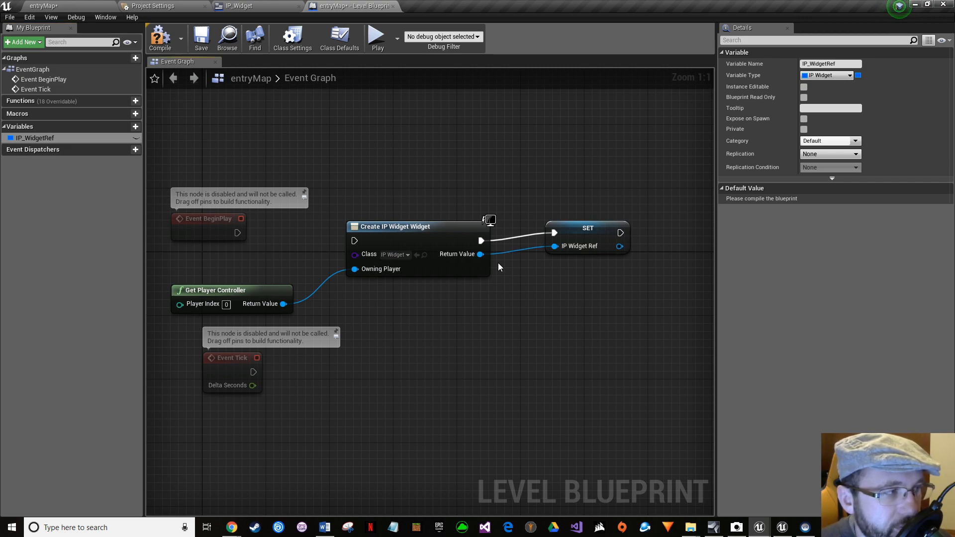
pyautogui.moveTo(601, 242); pyautogui.dragTo(577, 247)
# - Add an Add to Viewport node from the SET node's IP Widget Ref output and align it
pyautogui.moveTo(634, 243); pyautogui.dragTo(526, 244, button='right')
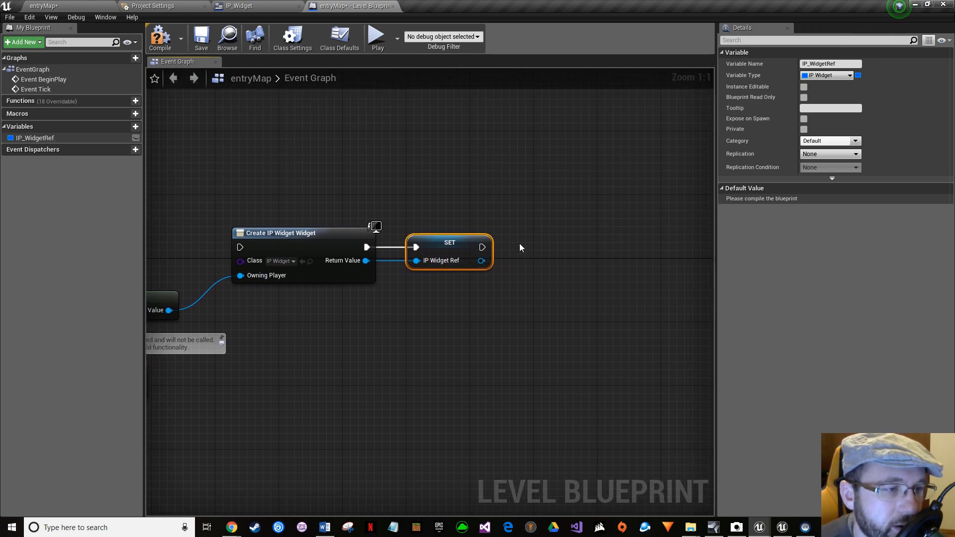
pyautogui.moveTo(486, 262); pyautogui.dragTo(561, 240)
pyautogui.write('add to ve')
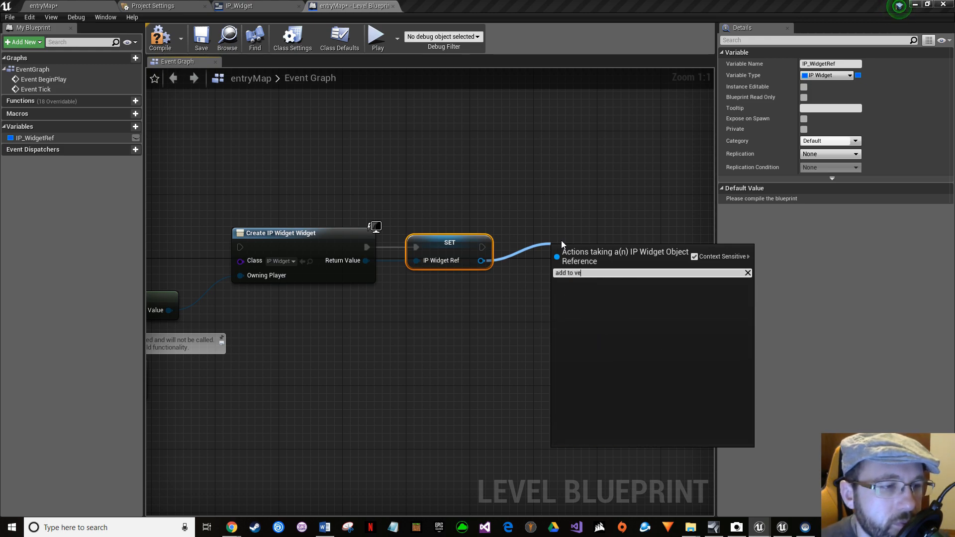
pyautogui.press('Return')
pyautogui.moveTo(597, 256); pyautogui.dragTo(575, 238)
# - Place a Get node for IP_WidgetRef in the graph and move Event BeginPlay farther from Create IP Widget to make room
pyautogui.moveTo(575, 238); pyautogui.dragTo(693, 246, button='right')
pyautogui.moveTo(70, 139); pyautogui.dragTo(347, 145)
pyautogui.click(371, 160)
pyautogui.moveTo(241, 136); pyautogui.dragTo(322, 146, button='right')
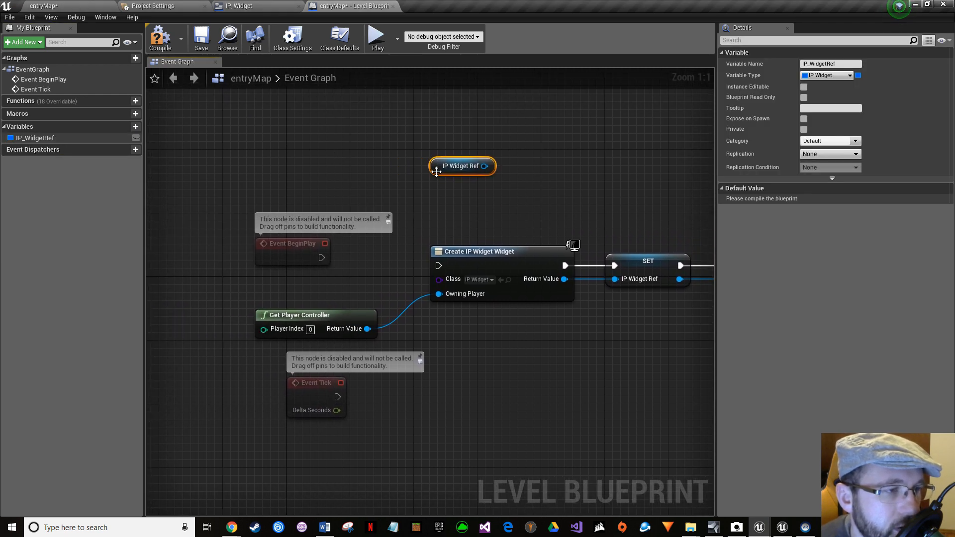
pyautogui.moveTo(433, 170); pyautogui.dragTo(370, 187)
pyautogui.moveTo(288, 244); pyautogui.dragTo(180, 211)
pyautogui.moveTo(180, 211); pyautogui.dragTo(301, 210, button='right')
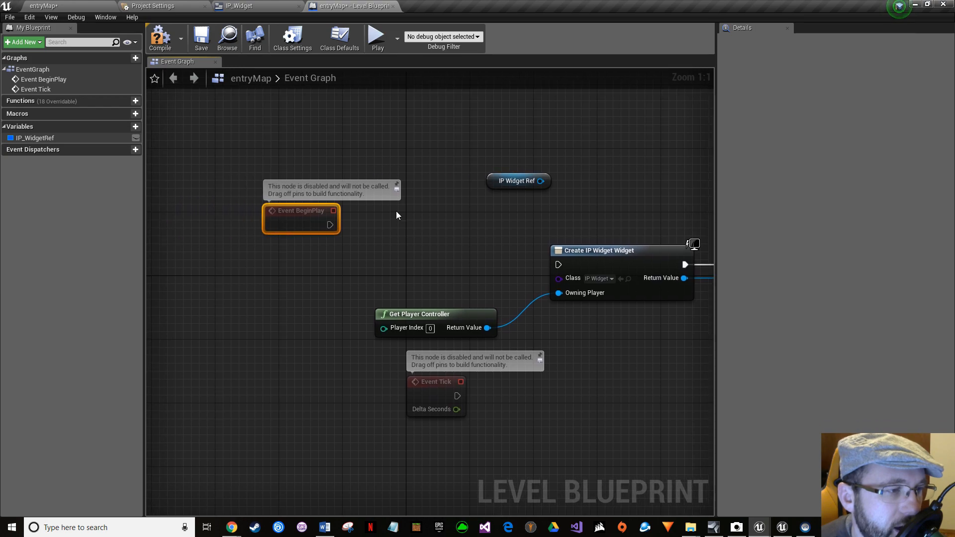
# - Add the IsValid macro node fed by IP Widget Ref and place it beside Event BeginPlay
pyautogui.moveTo(537, 182); pyautogui.dragTo(405, 228)
pyautogui.write('is v')
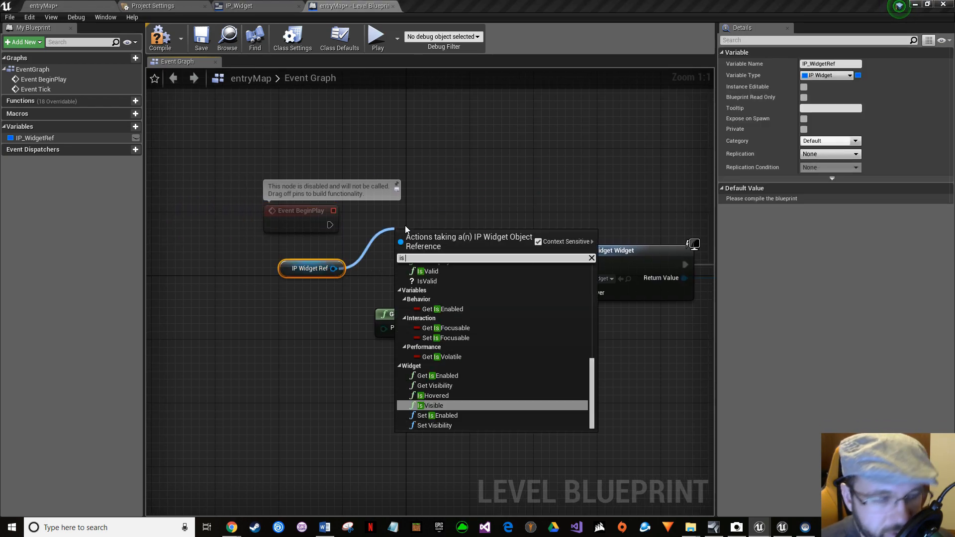
pyautogui.press('Up')
pyautogui.press('Up')
pyautogui.press('Up')
pyautogui.press('Up')
pyautogui.press('Up')
pyautogui.press('Up')
pyautogui.press('Up')
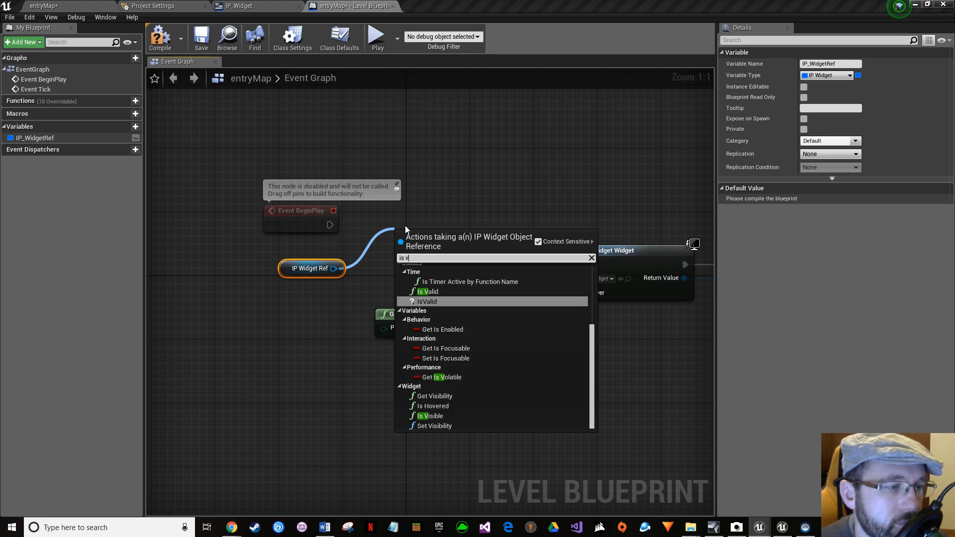
pyautogui.press('Return')
pyautogui.moveTo(449, 253); pyautogui.dragTo(434, 222)
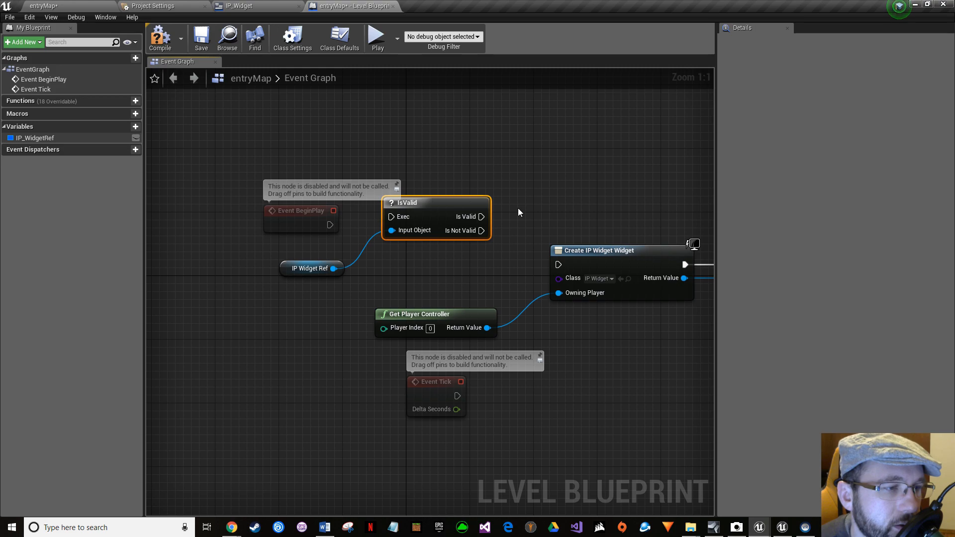
# - Add a Remove from Parent node with IP Widget Ref as its target, above the Create IP Widget node
pyautogui.moveTo(518, 208); pyautogui.dragTo(428, 212, button='right')
pyautogui.moveTo(244, 273); pyautogui.dragTo(475, 136)
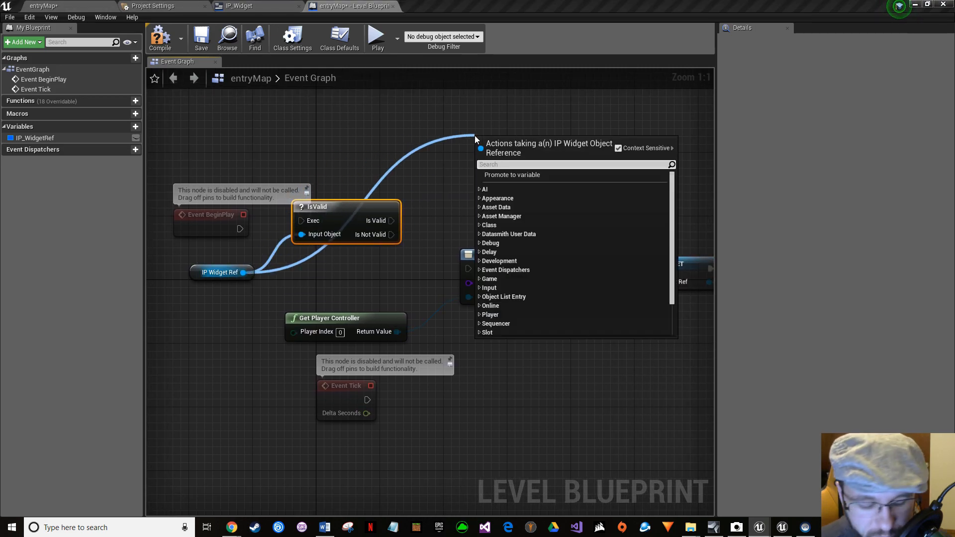
pyautogui.write('remo')
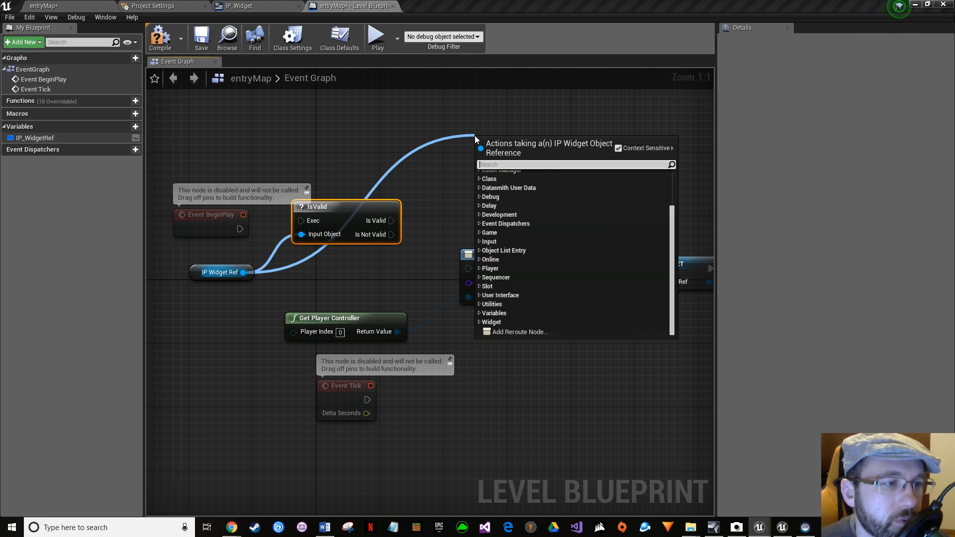
pyautogui.write('ve')
pyautogui.press('Down')
pyautogui.press('Down')
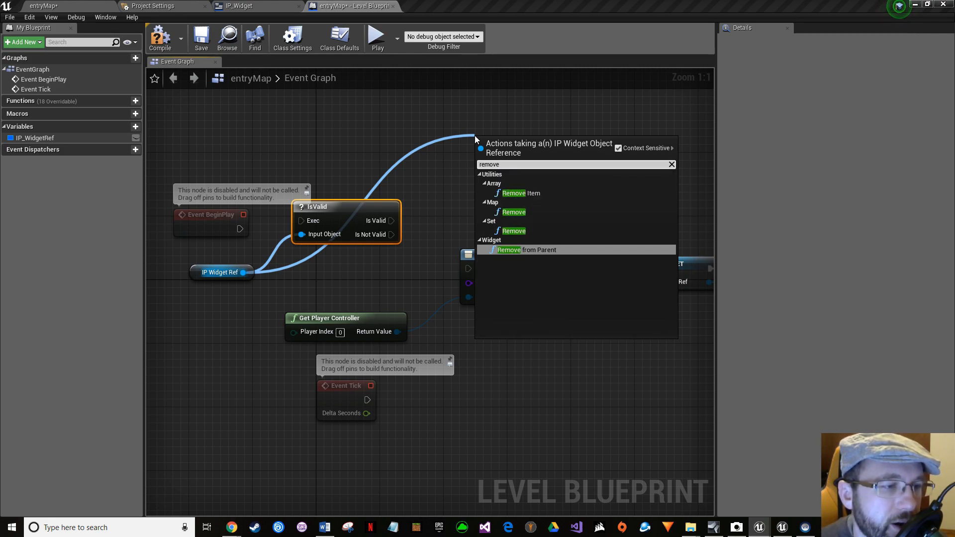
pyautogui.press('Return')
pyautogui.click(371, 207)
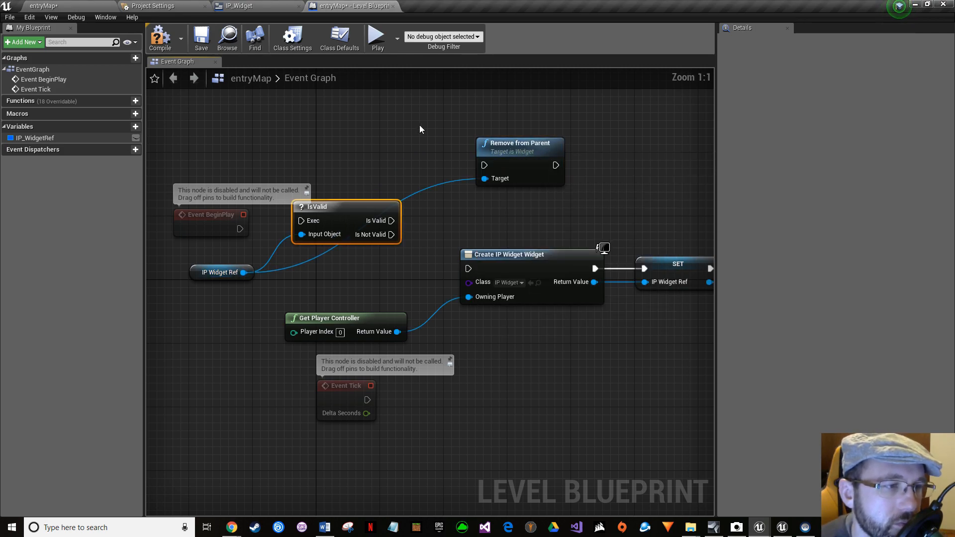
pyautogui.click(385, 199)
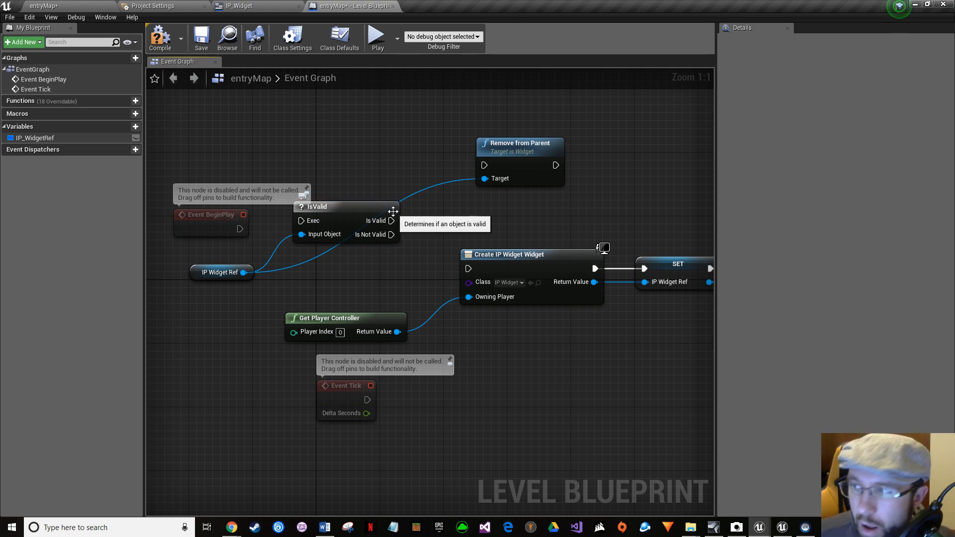
# - Wire Event BeginPlay into IsValid, Is Valid through Remove from Parent to Create IP Widget, and Is Not Valid directly to Create IP Widget
pyautogui.moveTo(391, 221); pyautogui.dragTo(480, 167)
pyautogui.moveTo(560, 170); pyautogui.dragTo(473, 271)
pyautogui.moveTo(391, 234); pyautogui.dragTo(468, 269)
pyautogui.moveTo(240, 229); pyautogui.dragTo(302, 220)
# - Move the IP Widget Ref node above IsValid and shift Remove from Parent closer to it
pyautogui.moveTo(214, 277); pyautogui.dragTo(270, 138)
pyautogui.moveTo(383, 172); pyautogui.dragTo(362, 188, button='right')
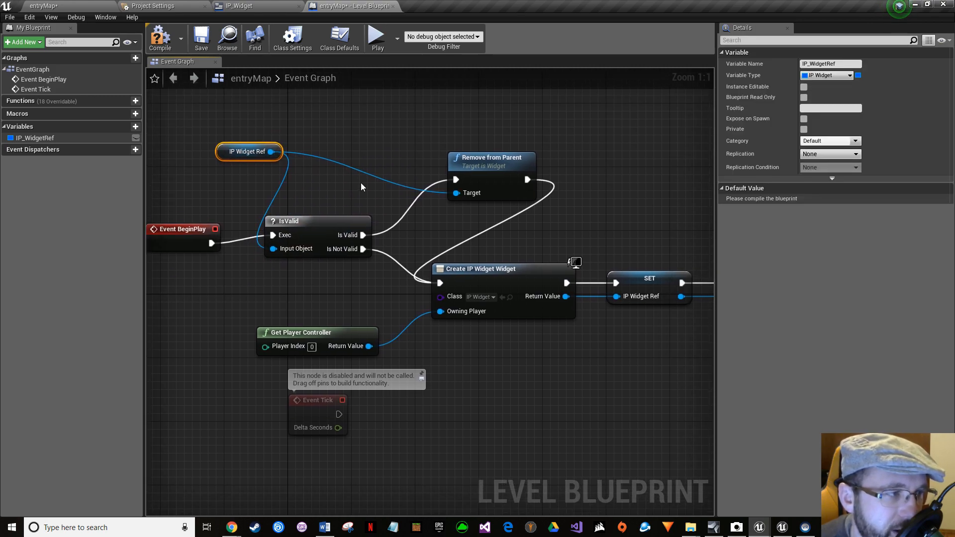
pyautogui.moveTo(489, 188); pyautogui.dragTo(434, 188)
# - Compile the entryMap level blueprint and save all changes
pyautogui.scroll(-2, 452, 252)
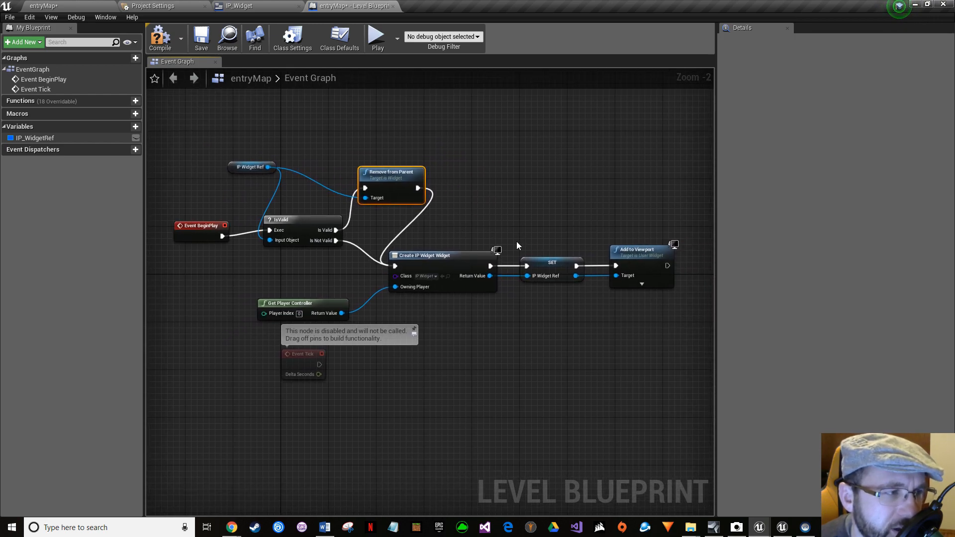
pyautogui.moveTo(517, 241); pyautogui.dragTo(561, 241, button='right')
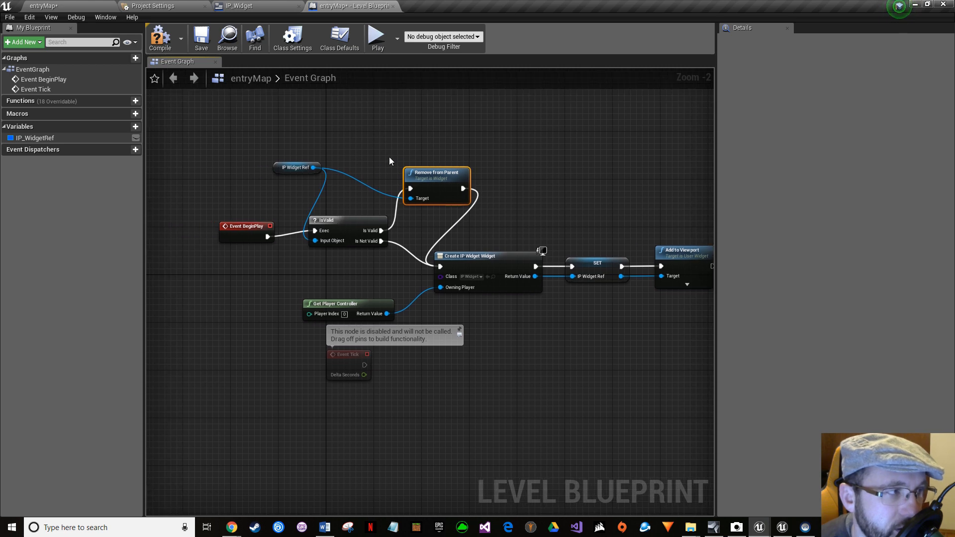
pyautogui.click(171, 40)
pyautogui.click(11, 18)
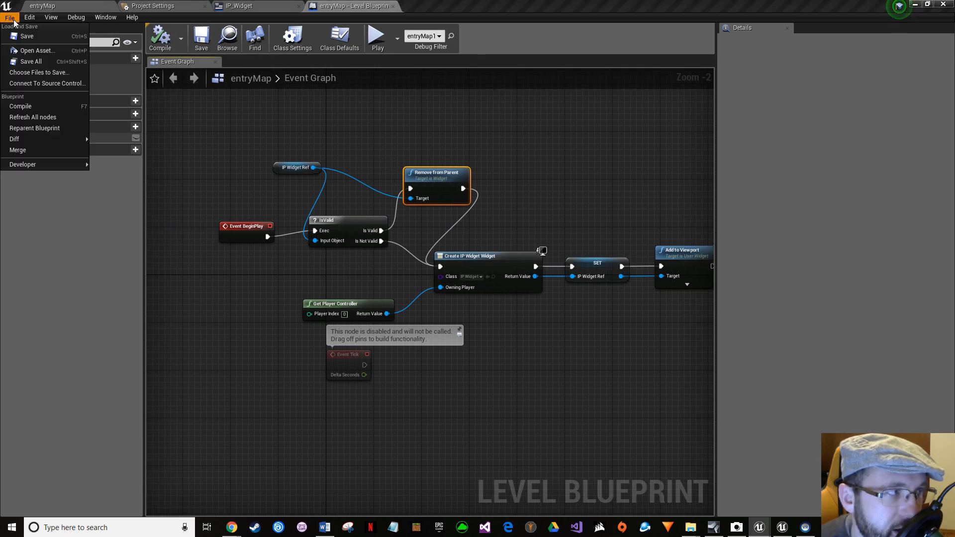
pyautogui.click(29, 58)
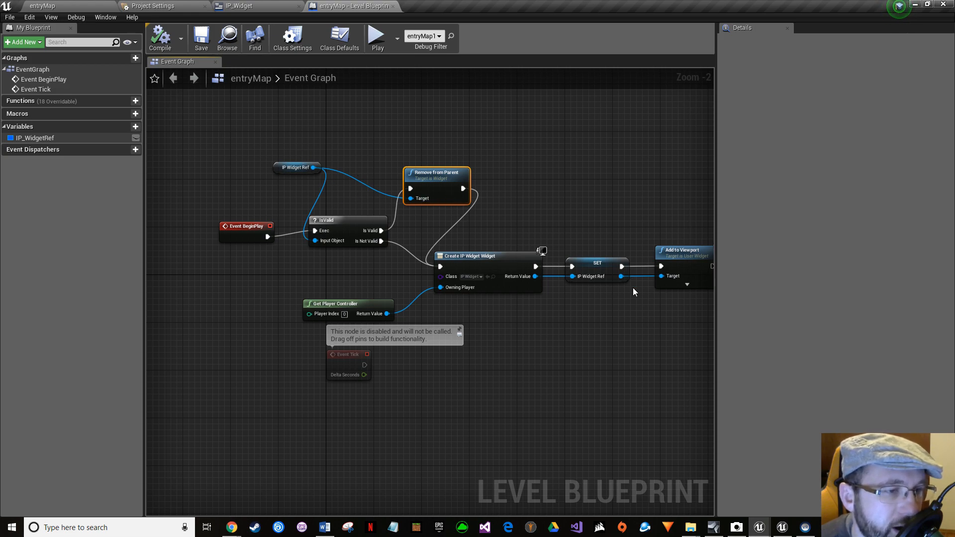
pyautogui.scroll(2, 499, 301)
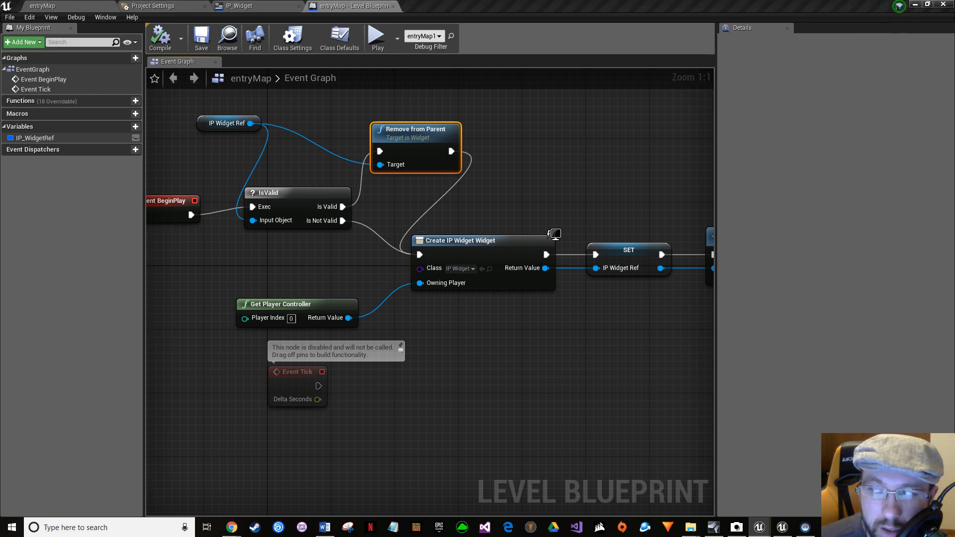
pyautogui.moveTo(422, 326); pyautogui.dragTo(287, 319, button='right')
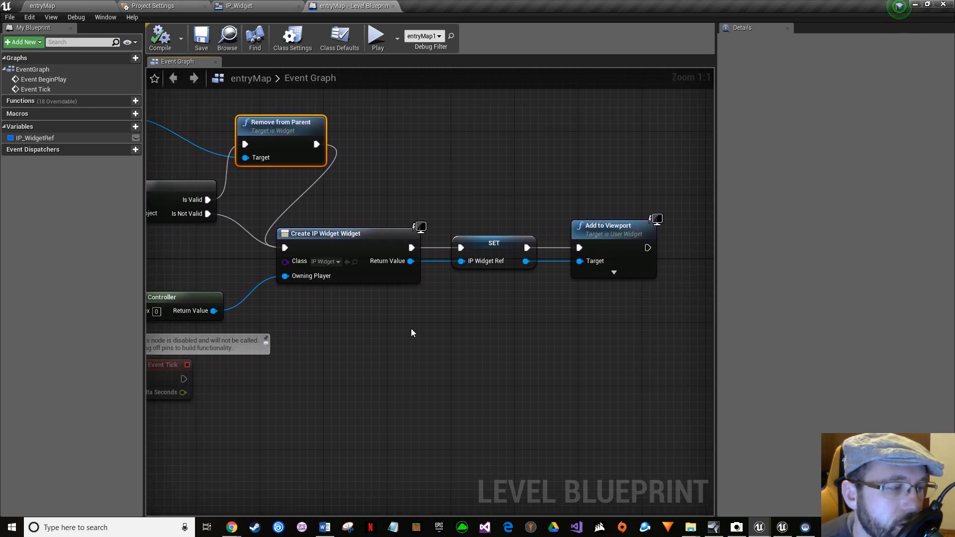
pyautogui.moveTo(213, 311); pyautogui.dragTo(516, 314)
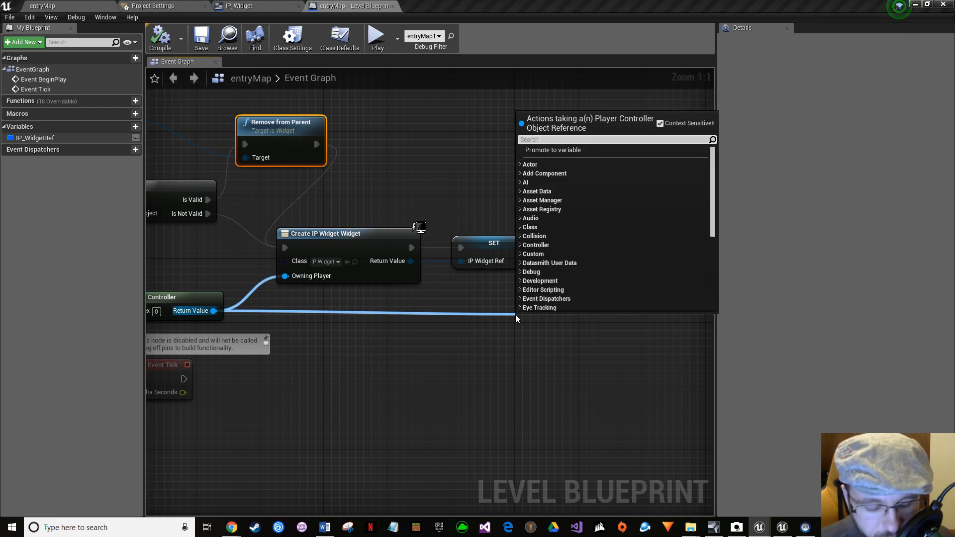
pyautogui.write('set visi')
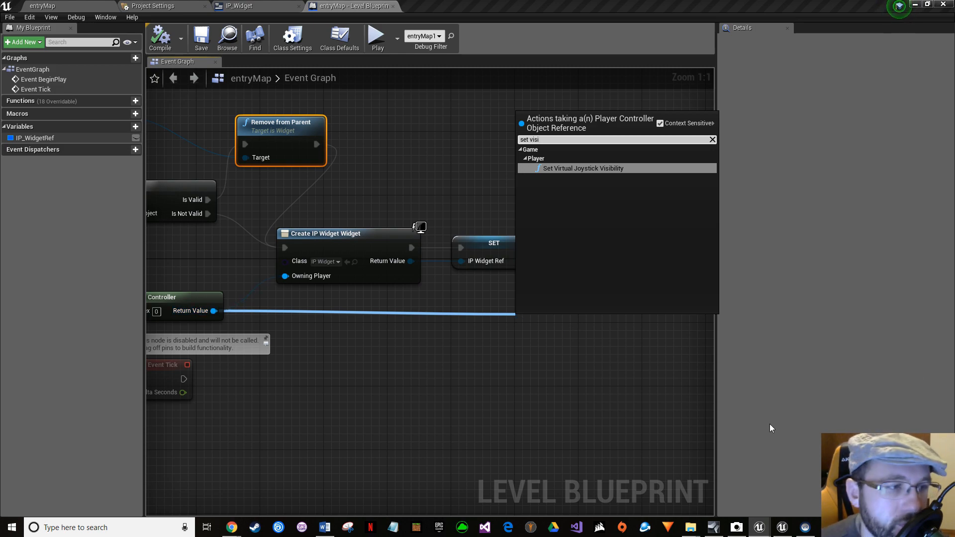
pyautogui.click(616, 406)
# - Add a Set Show Mouse Cursor node targeting Get Player Controller's return value, with Show Mouse Cursor enabled
pyautogui.moveTo(212, 311); pyautogui.dragTo(482, 322)
pyautogui.write('show mou')
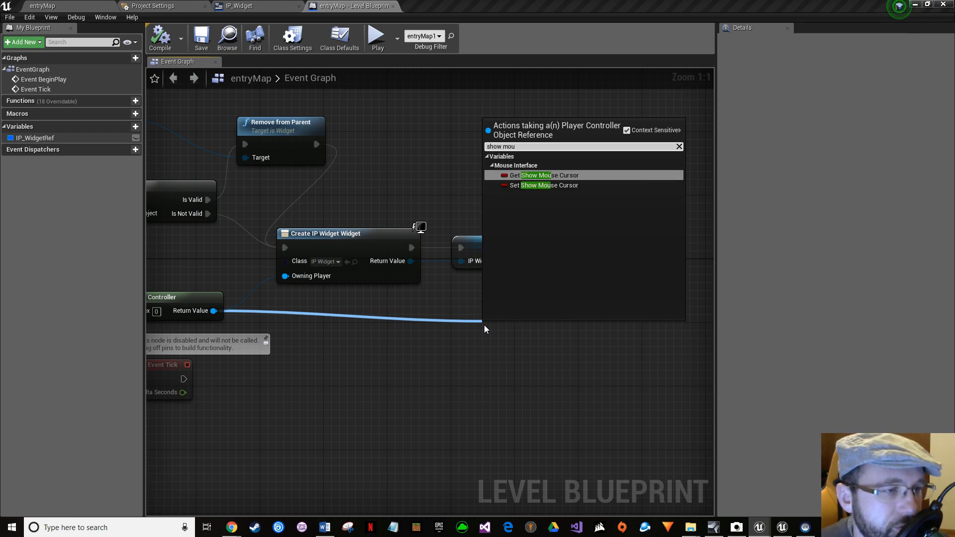
pyautogui.press('Down')
pyautogui.press('Return')
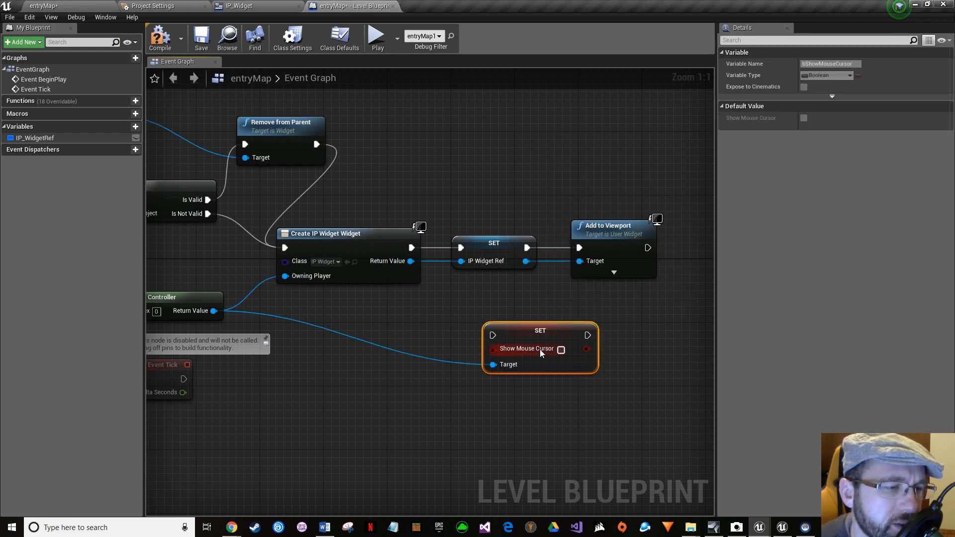
pyautogui.click(561, 350)
# - Place the Show Mouse Cursor SET node after Add to Viewport and connect Add to Viewport's execution output to it
pyautogui.moveTo(557, 326); pyautogui.dragTo(414, 351, button='right')
pyautogui.moveTo(413, 350); pyautogui.dragTo(637, 255)
pyautogui.moveTo(504, 273); pyautogui.dragTo(573, 265)
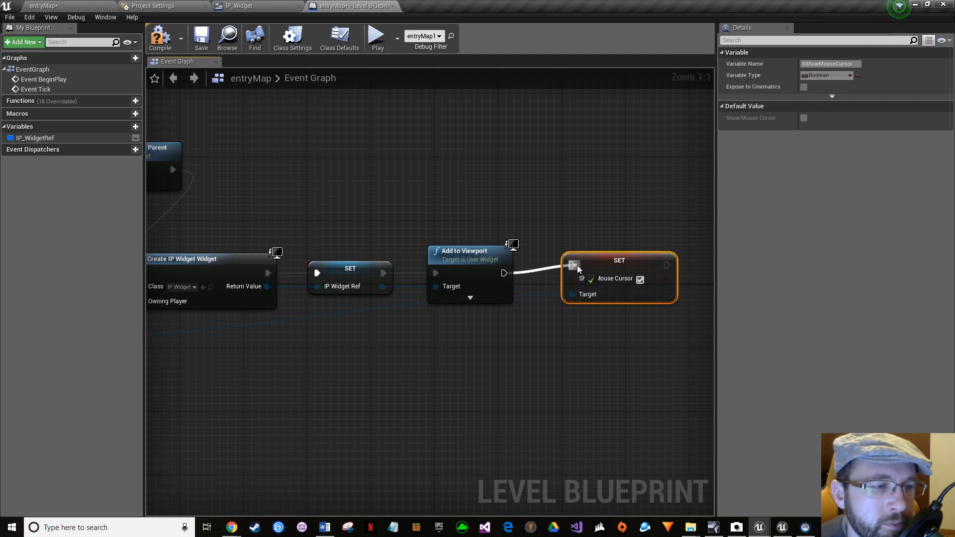
# - Save the entryMap level blueprint together with all other modified assets
pyautogui.scroll(-4, 572, 266)
pyautogui.moveTo(463, 309); pyautogui.dragTo(531, 301, button='right')
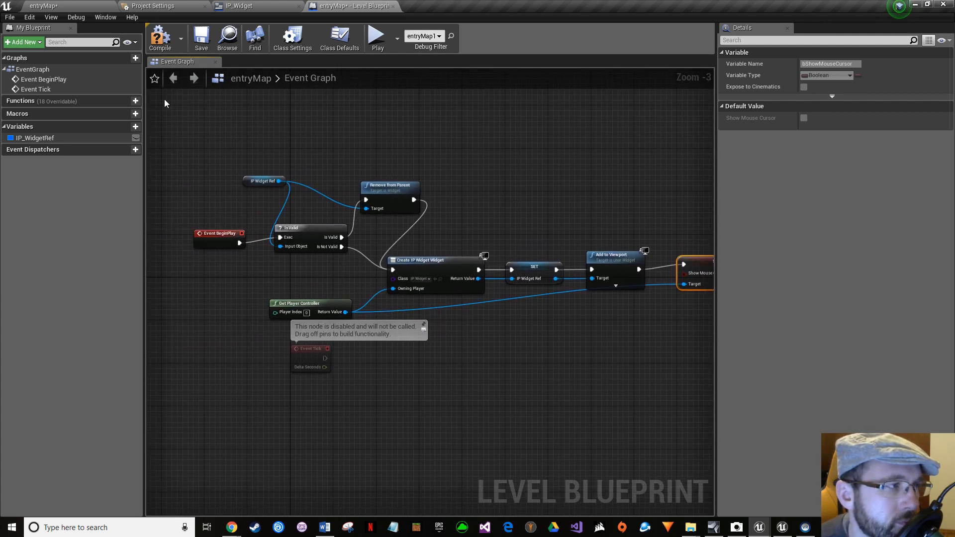
pyautogui.click(202, 39)
pyautogui.click(10, 18)
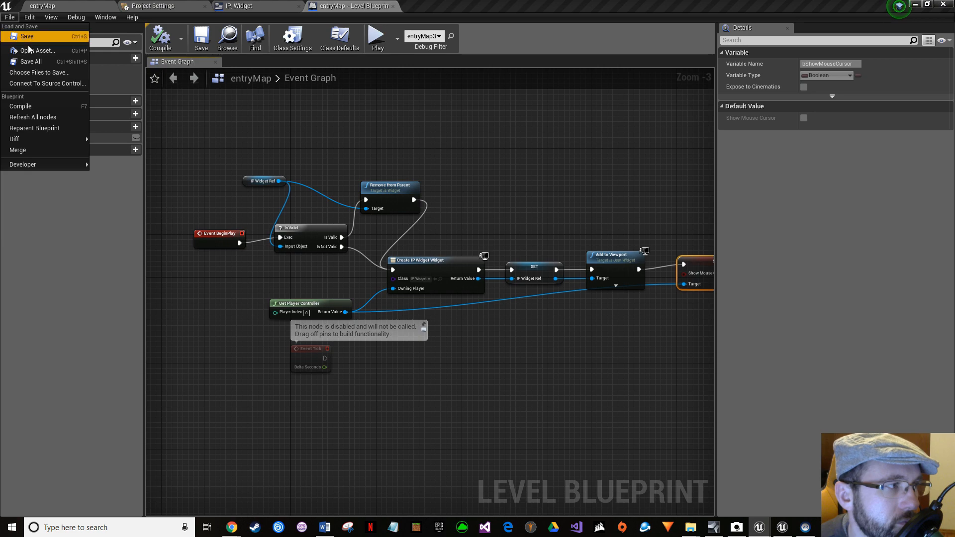
pyautogui.click(31, 64)
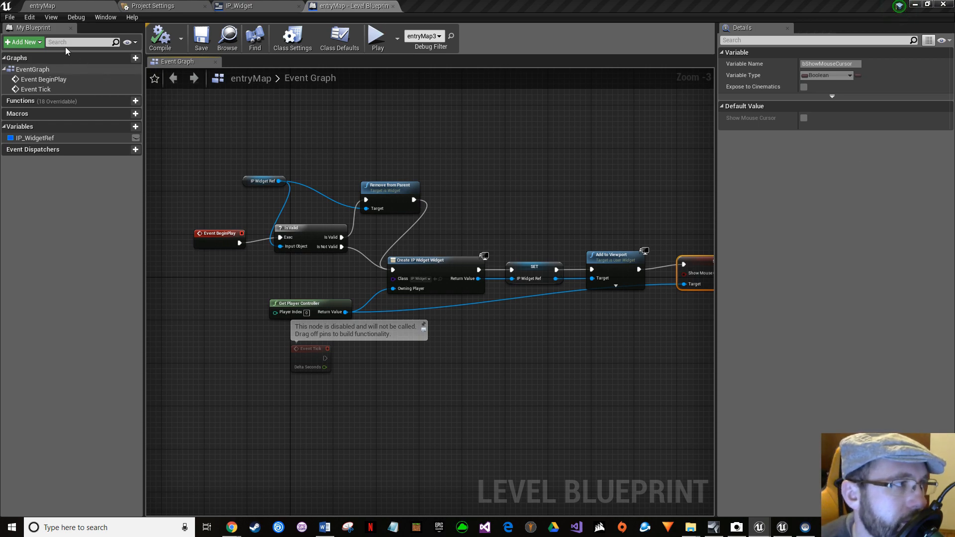
pyautogui.click(8, 17)
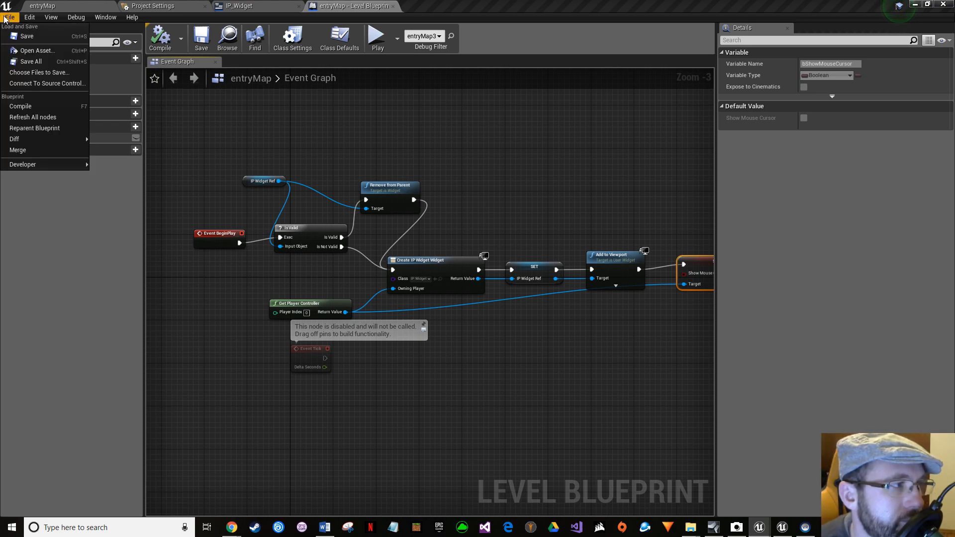
pyautogui.click(17, 60)
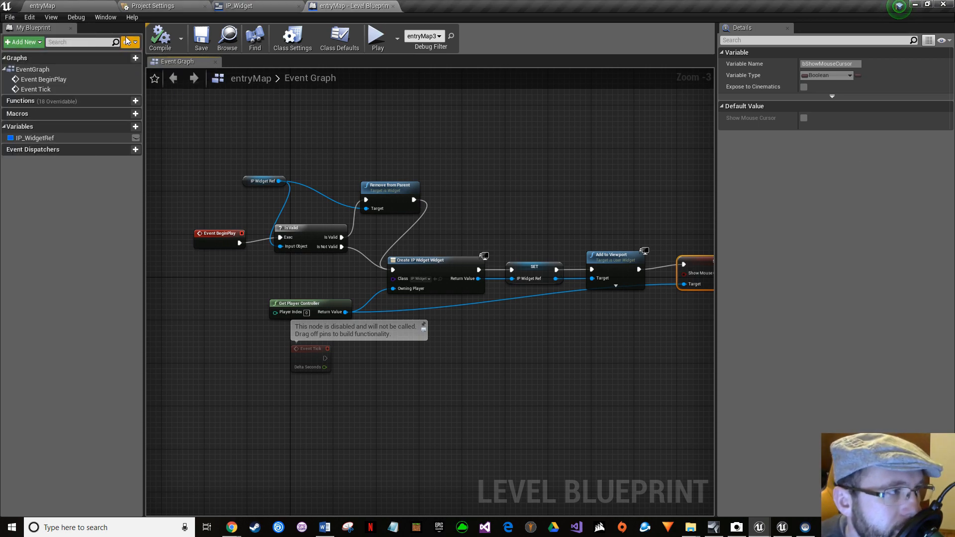
# - Test-play entryMap, enter 127.0.0.1 in the widget's text box, activate the widget's button and stop the play session
pyautogui.click(94, 6)
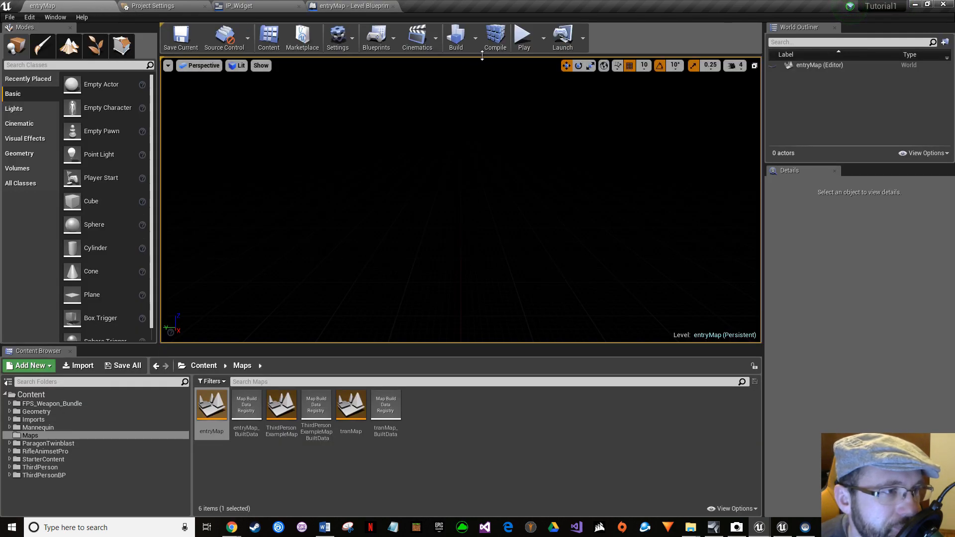
pyautogui.click(527, 42)
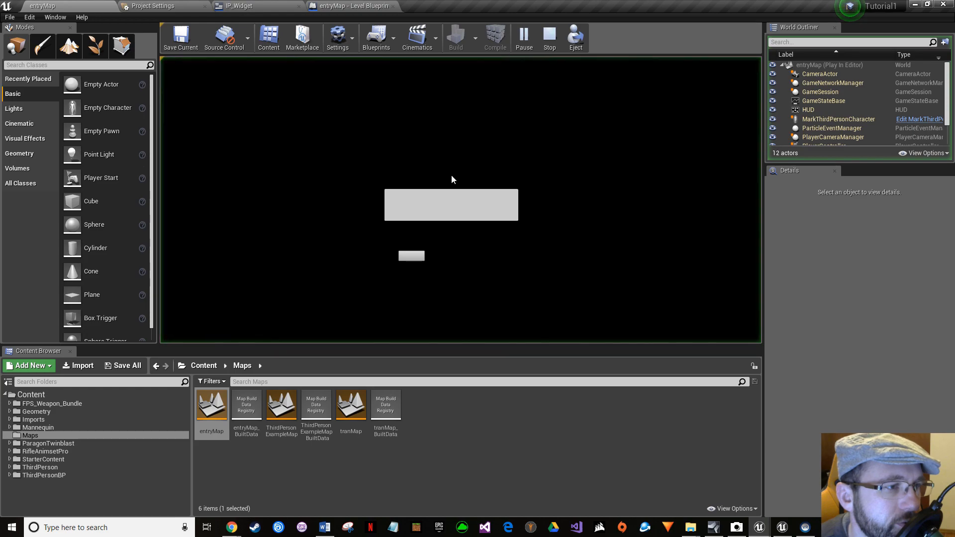
pyautogui.click(435, 206)
pyautogui.write('127.0.0.1')
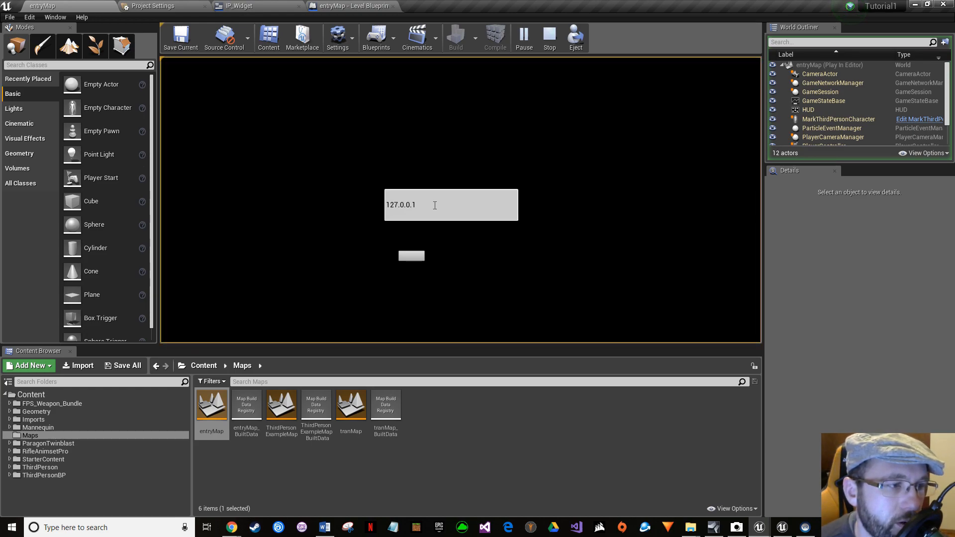
pyautogui.click(410, 258)
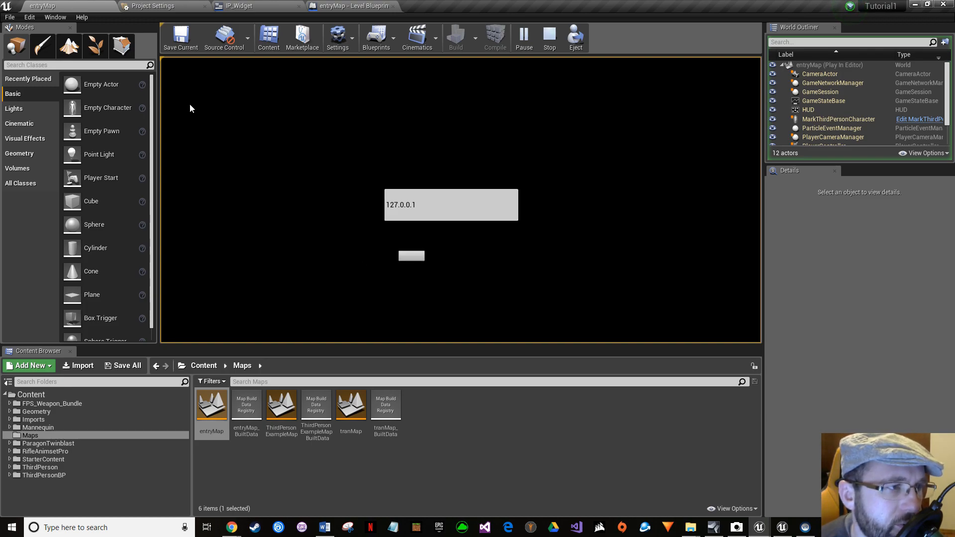
pyautogui.click(546, 40)
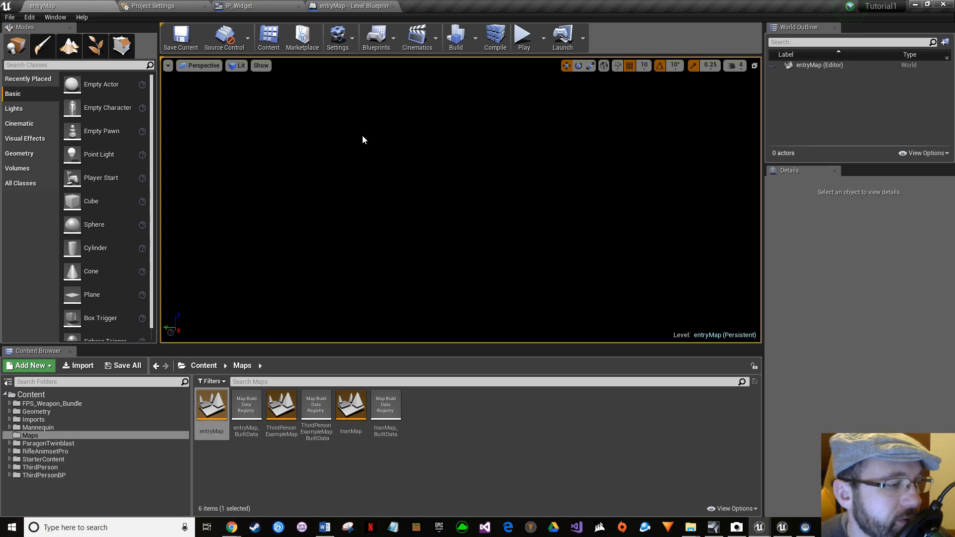
# - Switch to the Dedicated Server Guide in the browser and read through the project map settings and the start of section 8, packaging settings
pyautogui.doubleClick(488, 4)
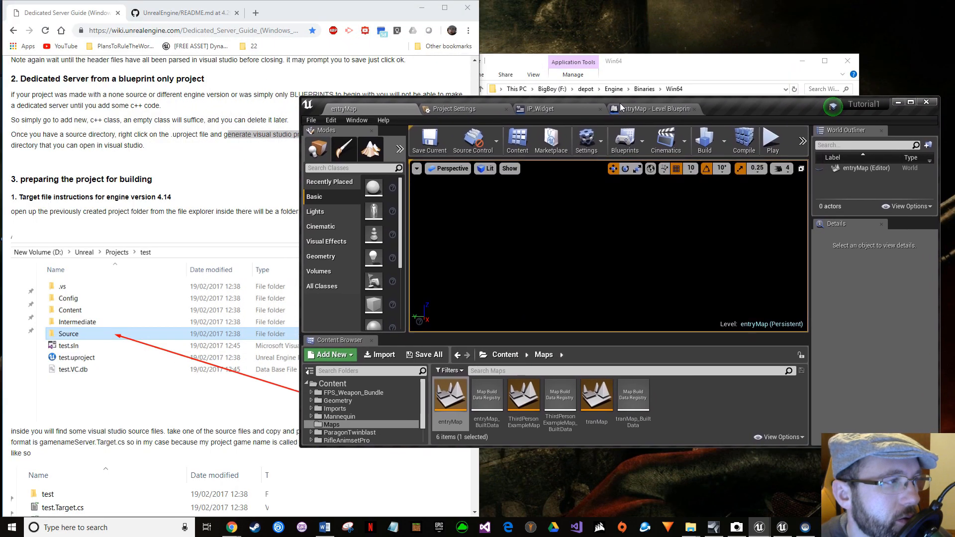
pyautogui.click(318, 11)
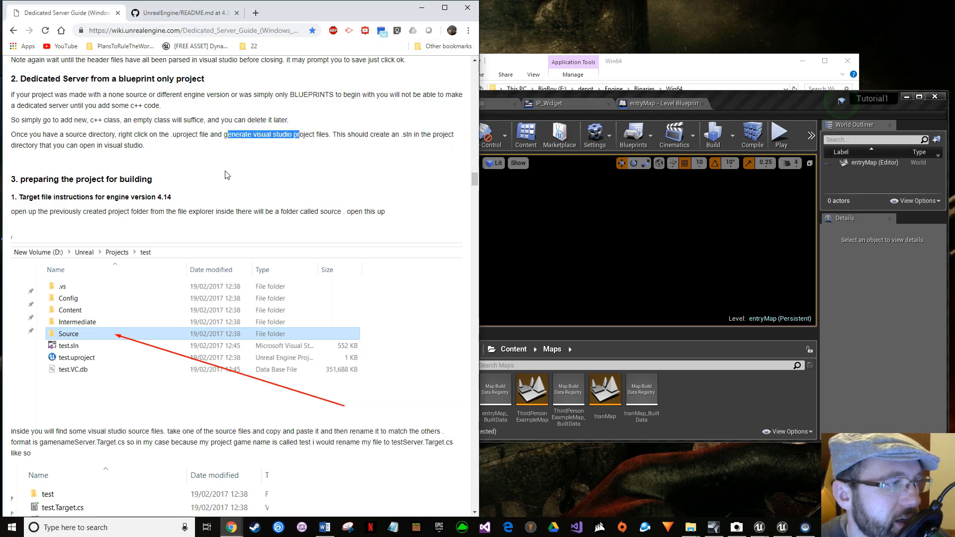
pyautogui.scroll(-1, 226, 190)
pyautogui.scroll(-15, 223, 191)
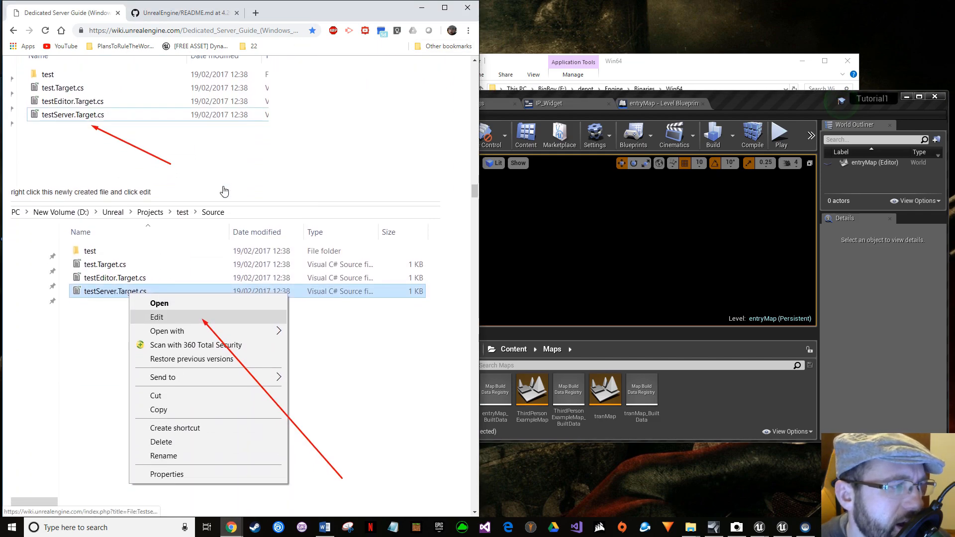
pyautogui.scroll(-20, 224, 191)
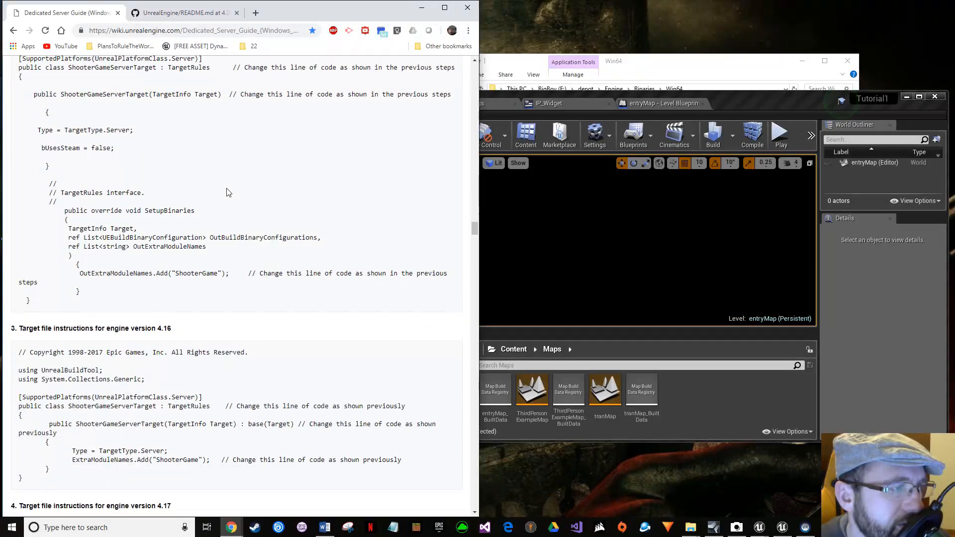
pyautogui.scroll(-20, 227, 192)
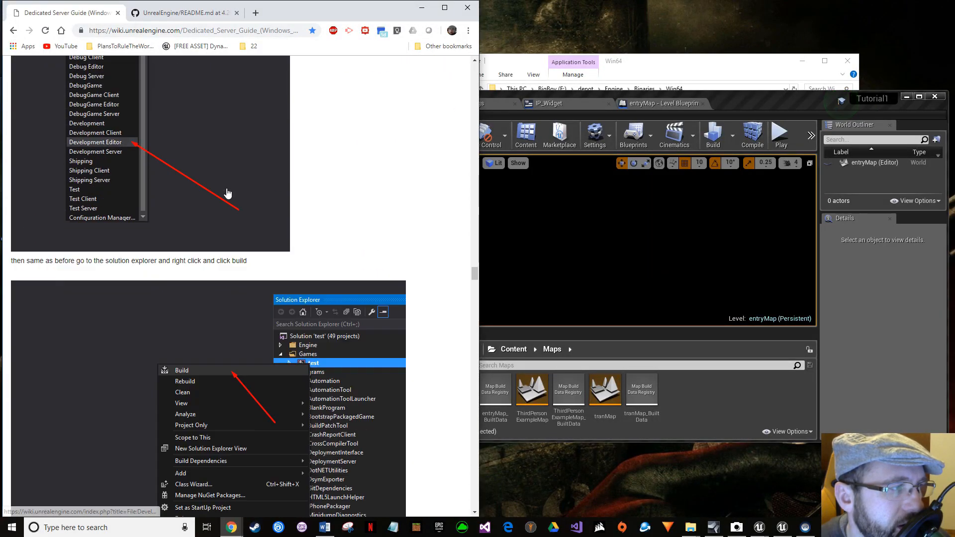
pyautogui.scroll(-20, 227, 193)
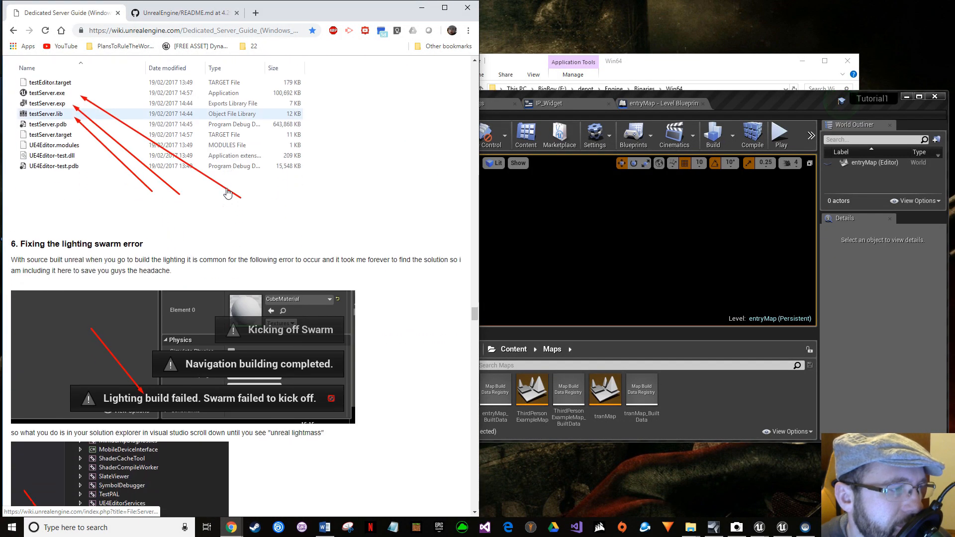
pyautogui.scroll(-20, 227, 192)
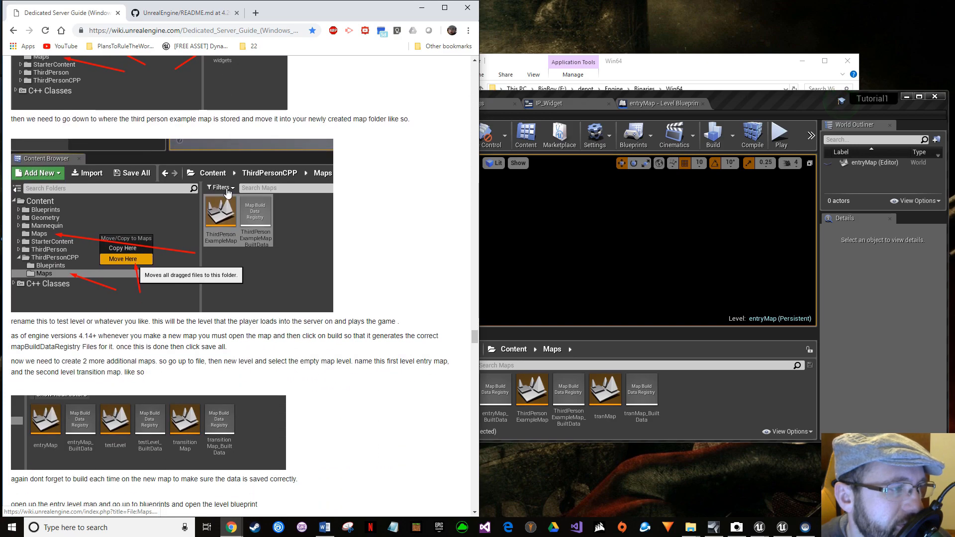
pyautogui.scroll(-7, 227, 193)
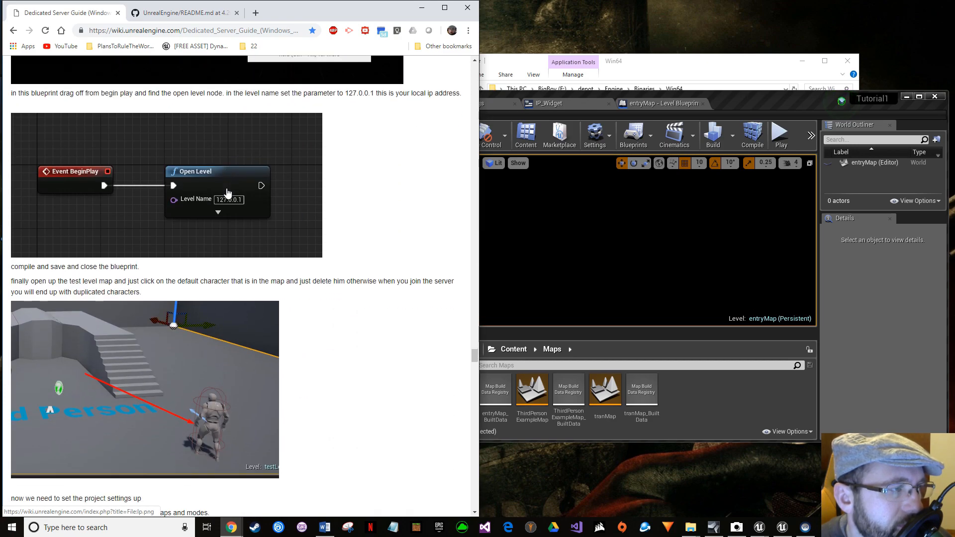
pyautogui.scroll(-5, 160, 204)
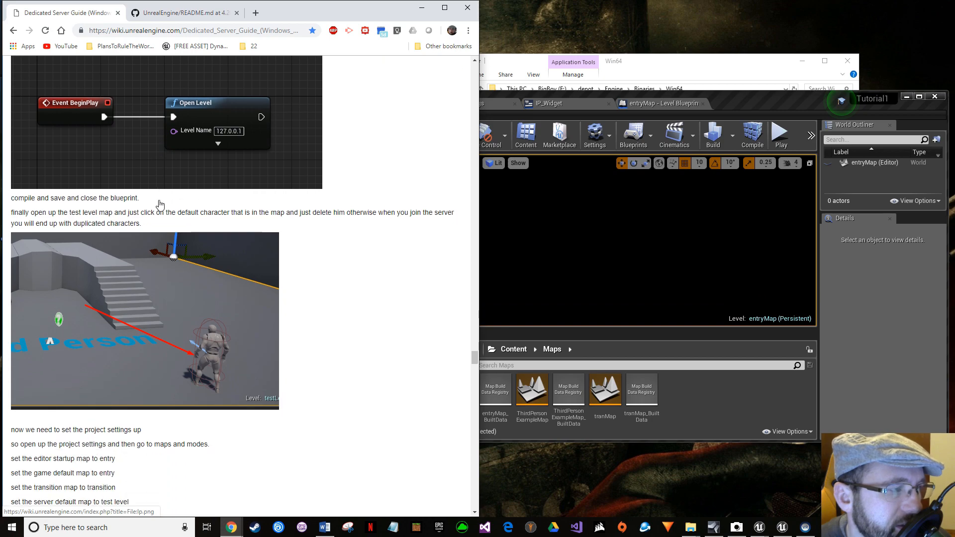
pyautogui.scroll(-3, 160, 201)
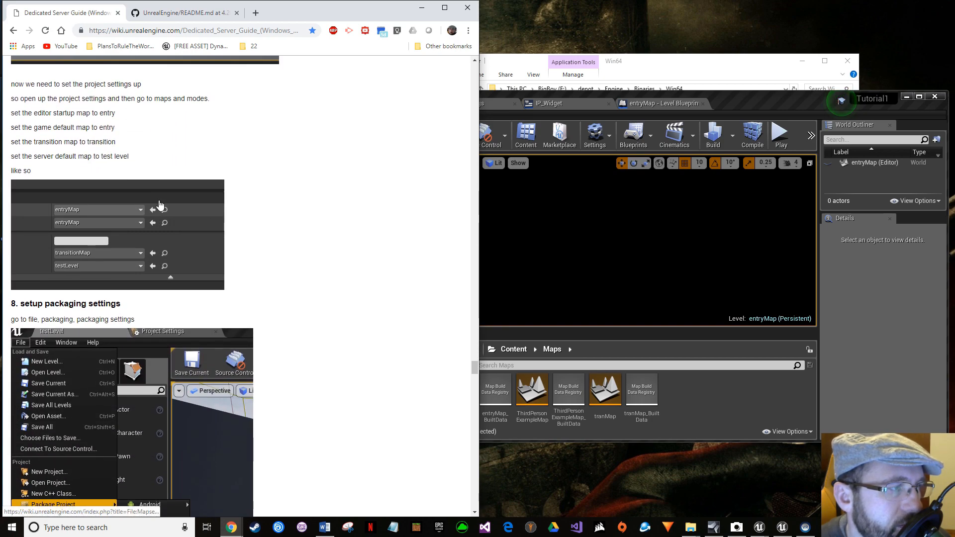
pyautogui.scroll(-2, 170, 239)
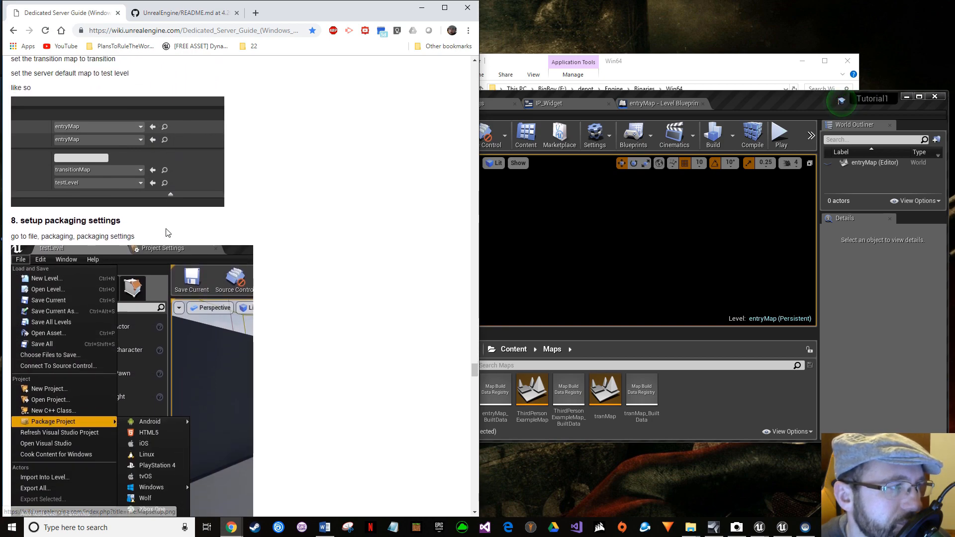
# - Switch back to the Unreal Editor, maximize its window and open the Project Settings
pyautogui.moveTo(727, 99); pyautogui.dragTo(736, 20)
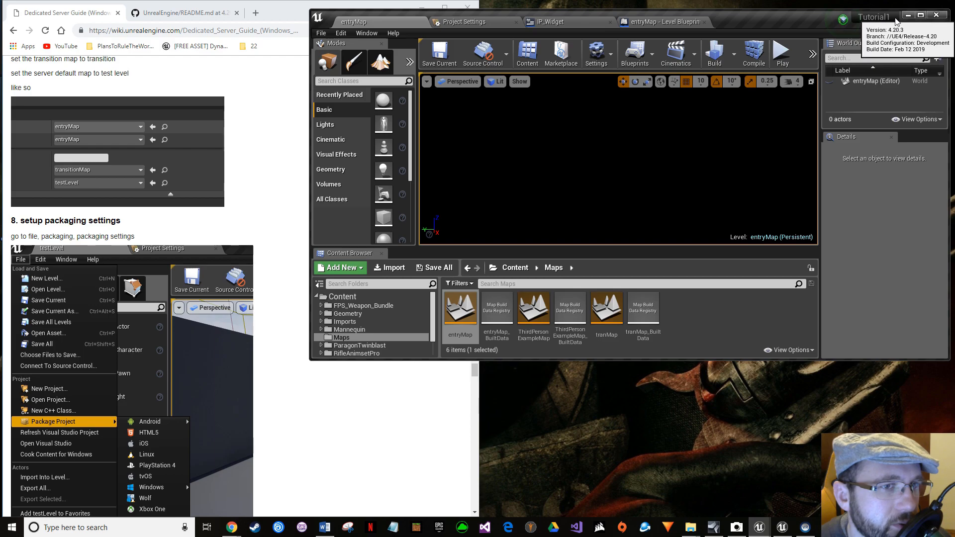
pyautogui.click(920, 15)
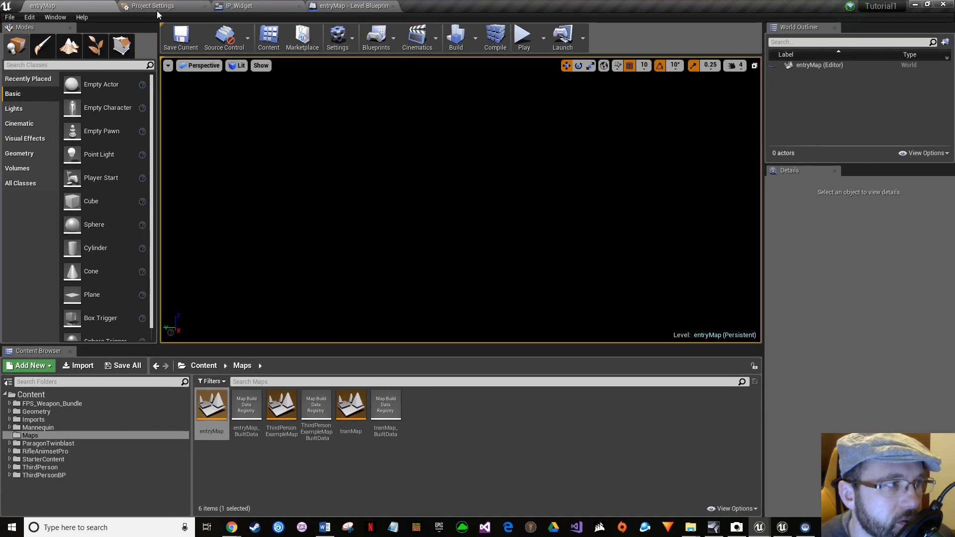
pyautogui.click(153, 5)
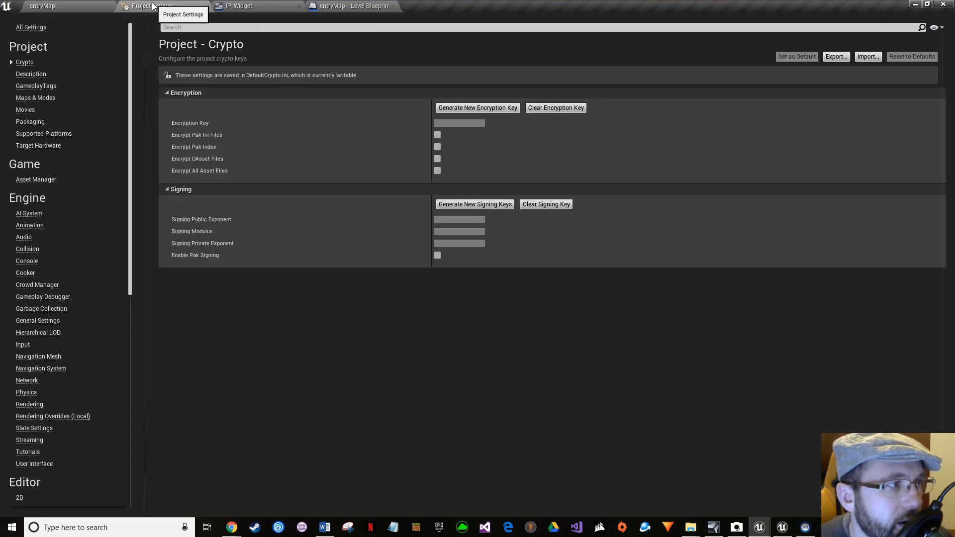
pyautogui.click(75, 6)
pyautogui.click(328, 44)
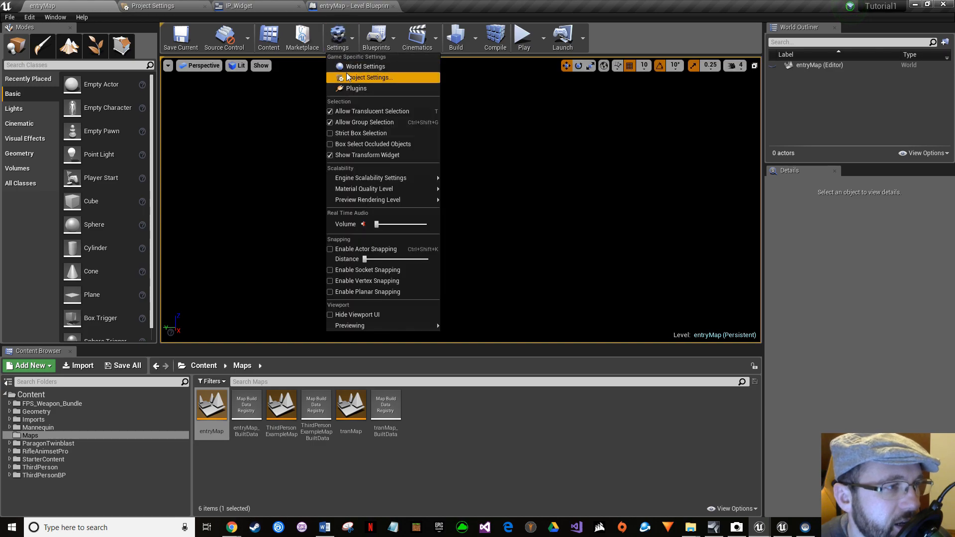
pyautogui.click(153, 6)
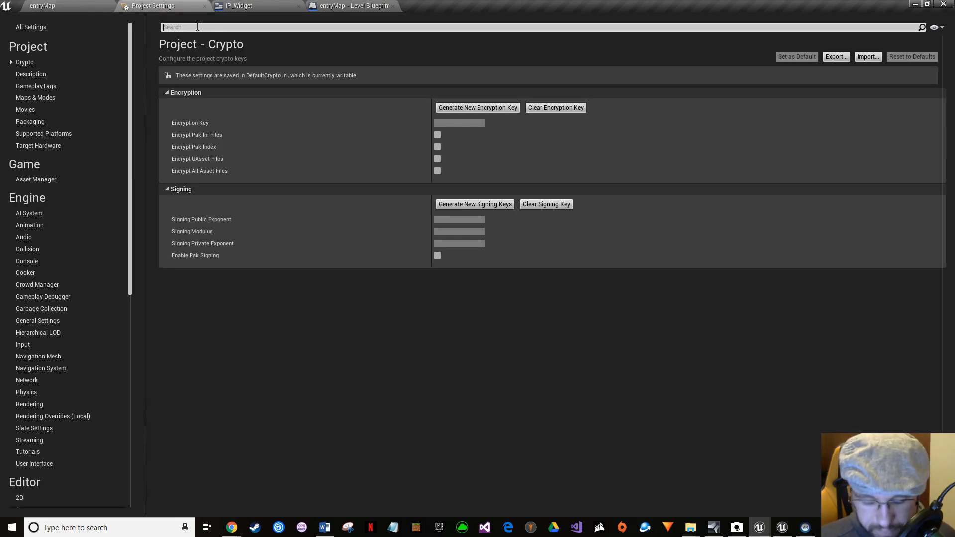
# - Filter the project settings by MAP
pyautogui.write('nodp')
pyautogui.press('BackSpace')
pyautogui.press('BackSpace')
pyautogui.press('BackSpace')
pyautogui.press('BackSpace')
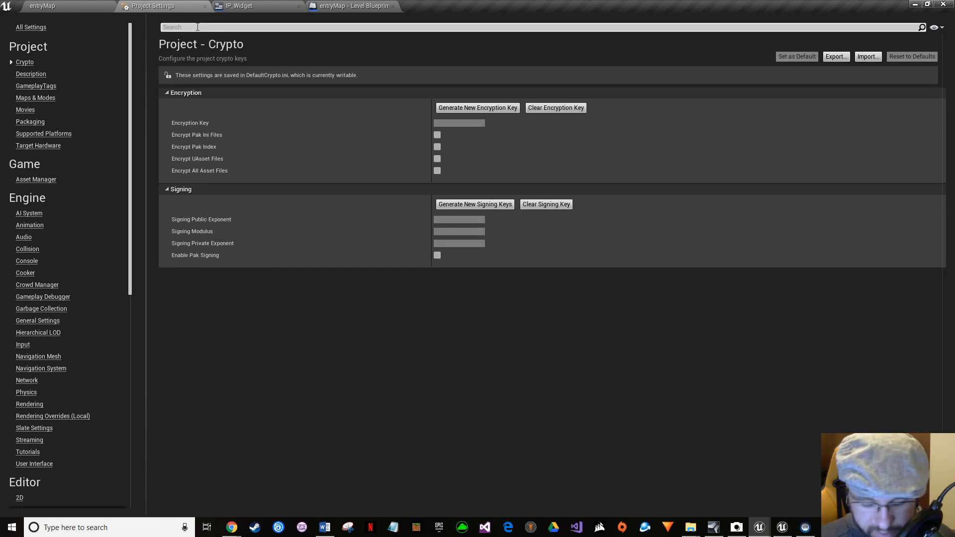
pyautogui.write('MAP')
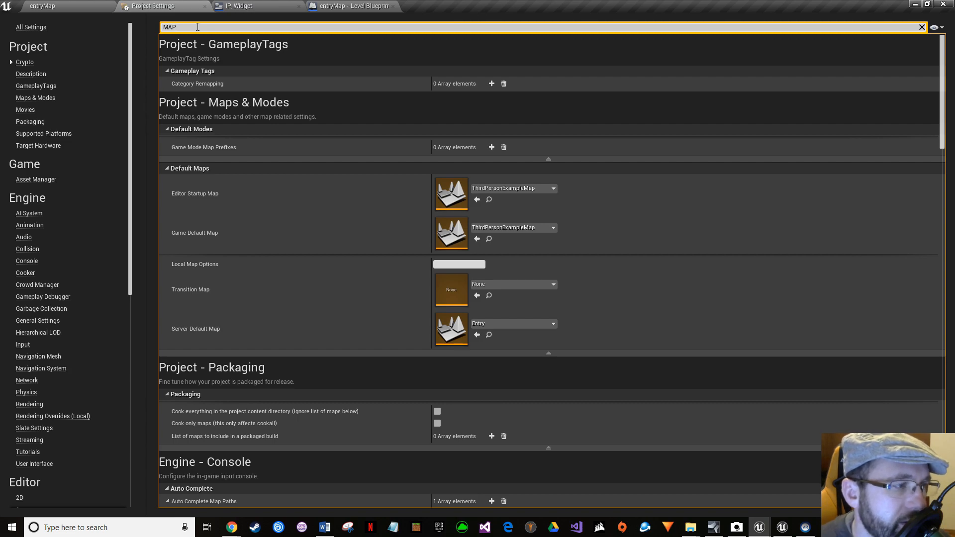
# - Narrow the project settings filter to MAPS
pyautogui.write('S')
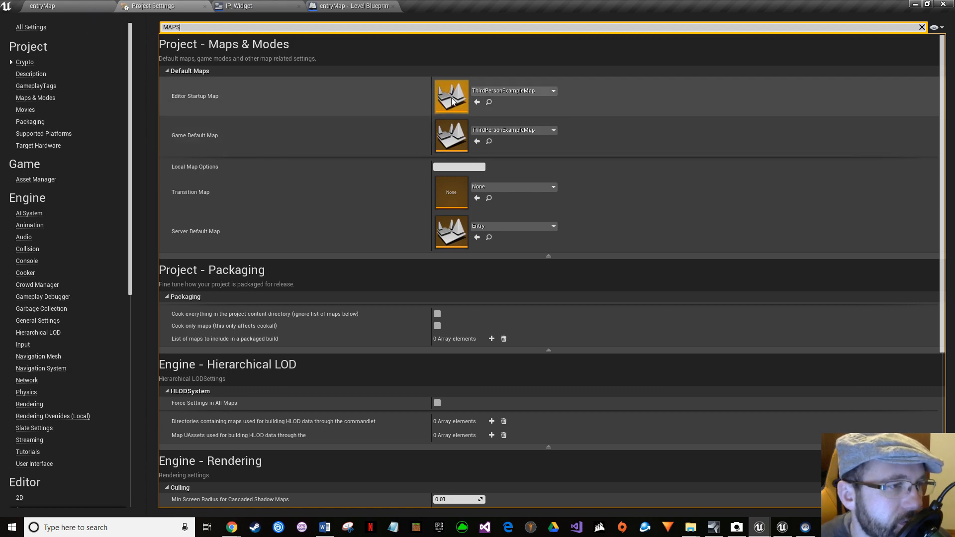
# - Return to the level editor, rename the ThirdPersonExampleMap level in the Maps folder to testLevel and save all changes
pyautogui.click(97, 8)
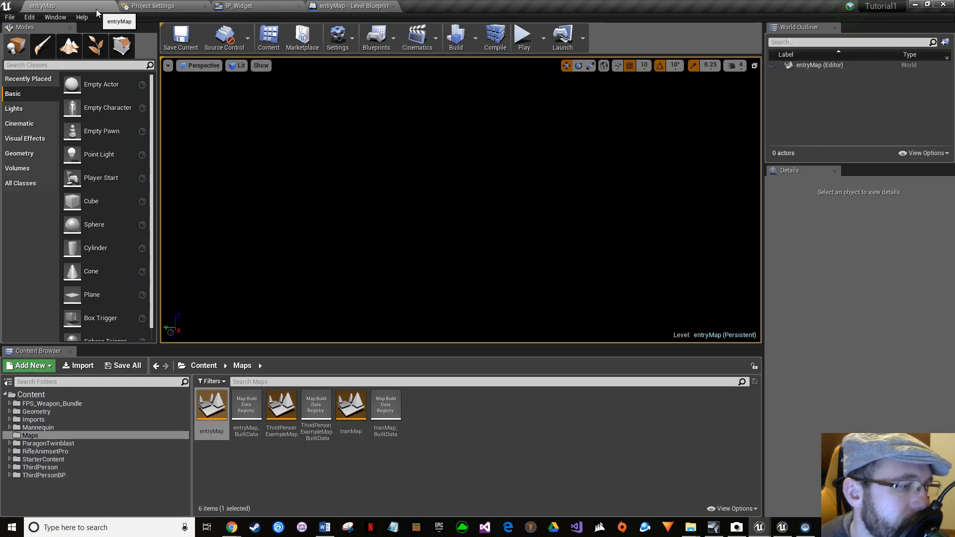
pyautogui.click(285, 436)
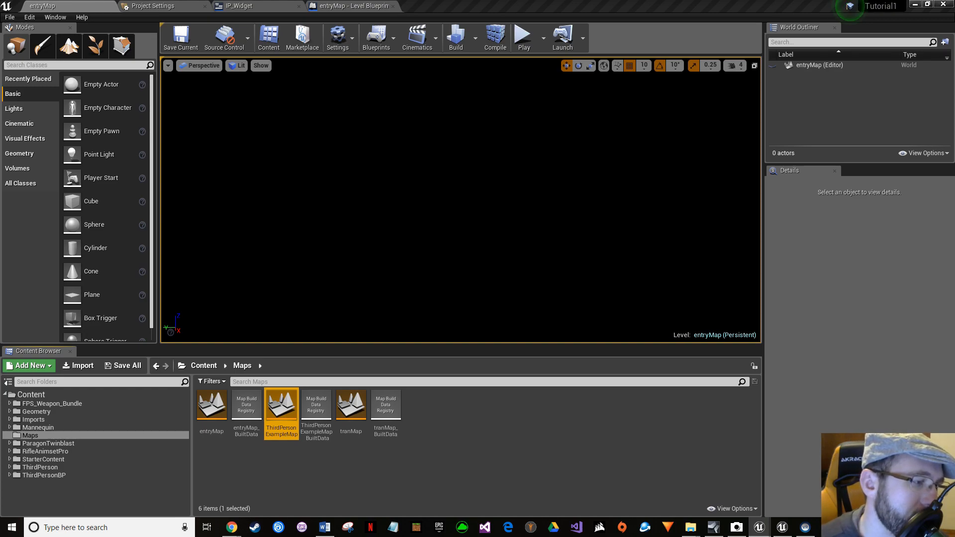
pyautogui.click(282, 432)
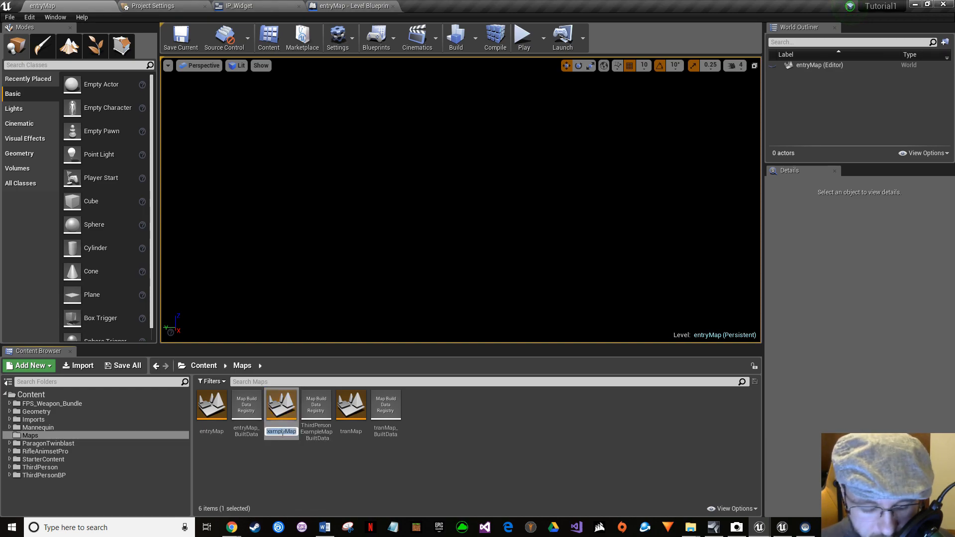
pyautogui.press('BackSpace')
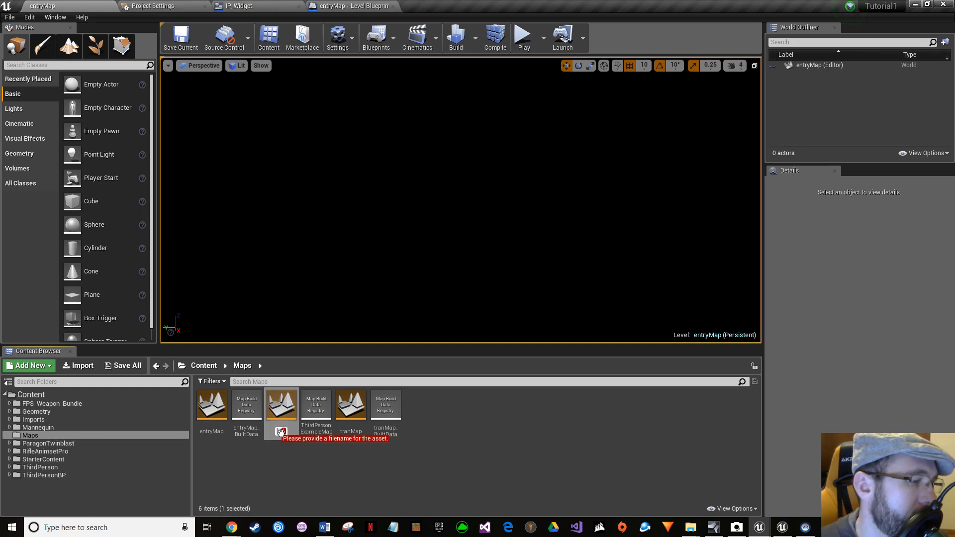
pyautogui.write('testLevel')
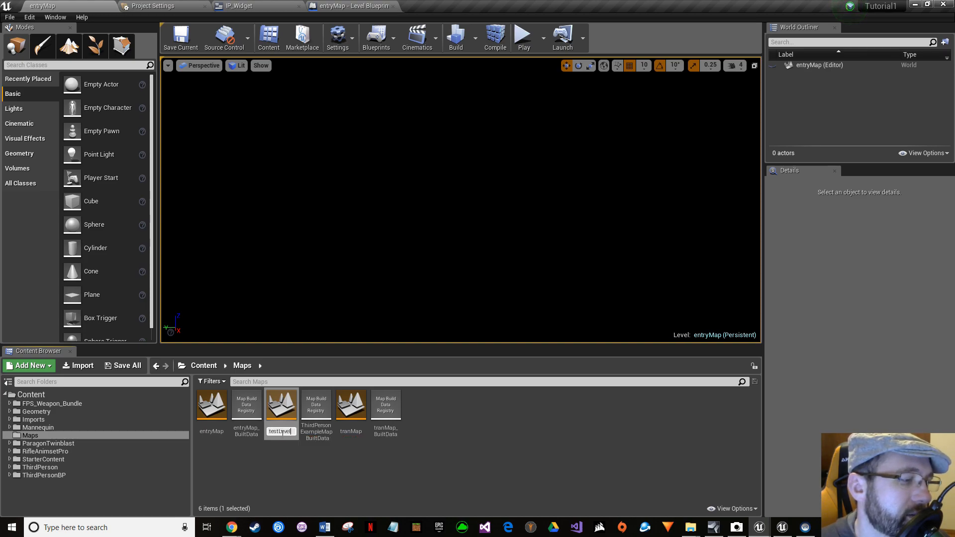
pyautogui.press('Return')
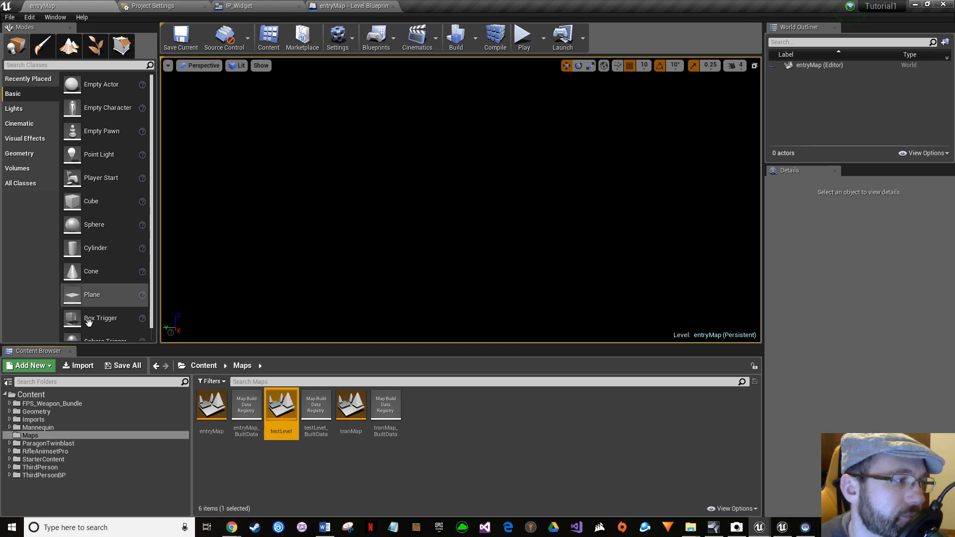
pyautogui.click(109, 368)
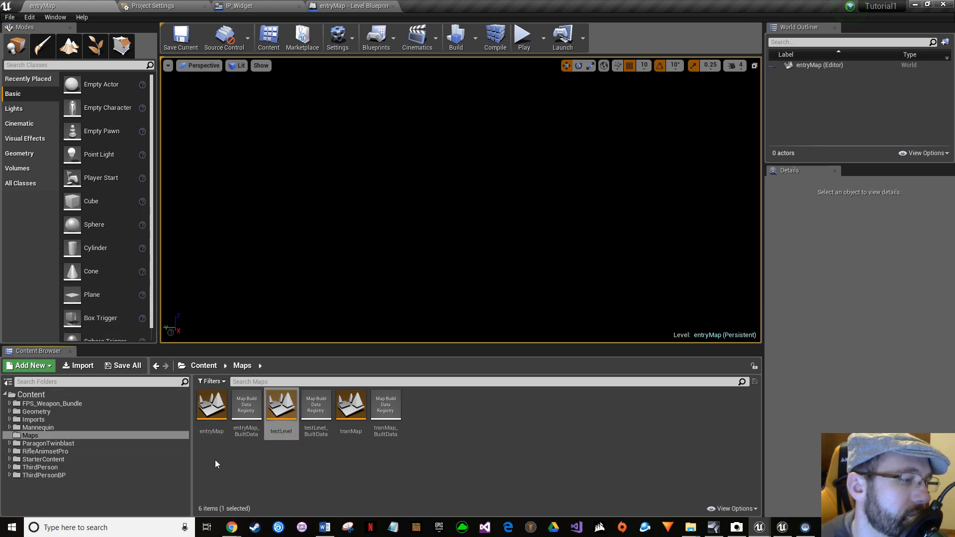
# - Rename the testLevel level in the Maps folder to testMap and save all changes
pyautogui.click(279, 433)
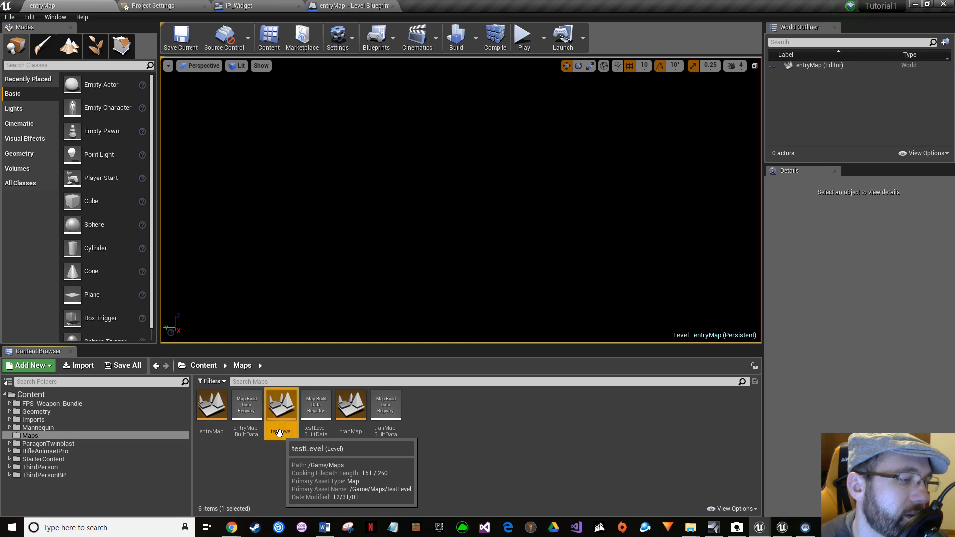
pyautogui.click(279, 432)
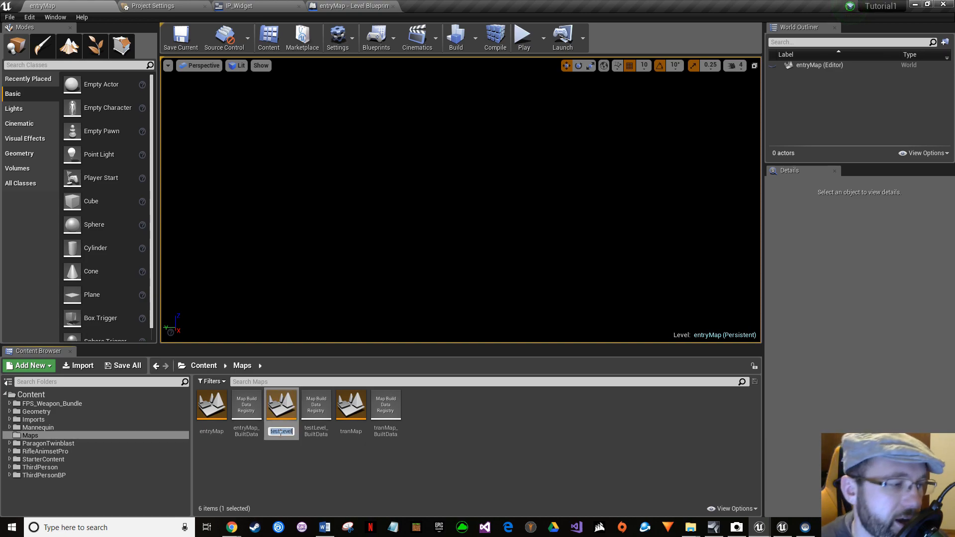
pyautogui.press('BackSpace')
pyautogui.press('BackSpace')
pyautogui.press('BackSpace')
pyautogui.press('BackSpace')
pyautogui.press('BackSpace')
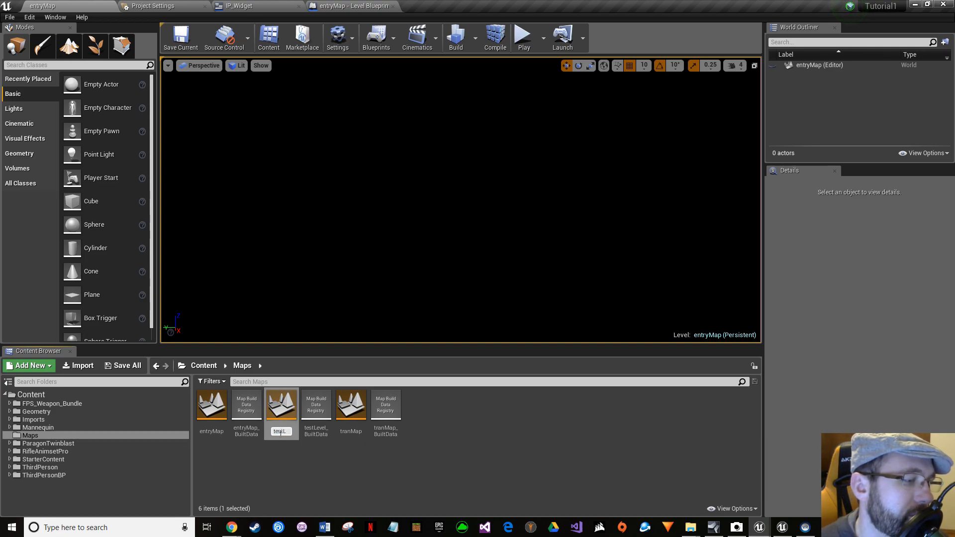
pyautogui.write('Map')
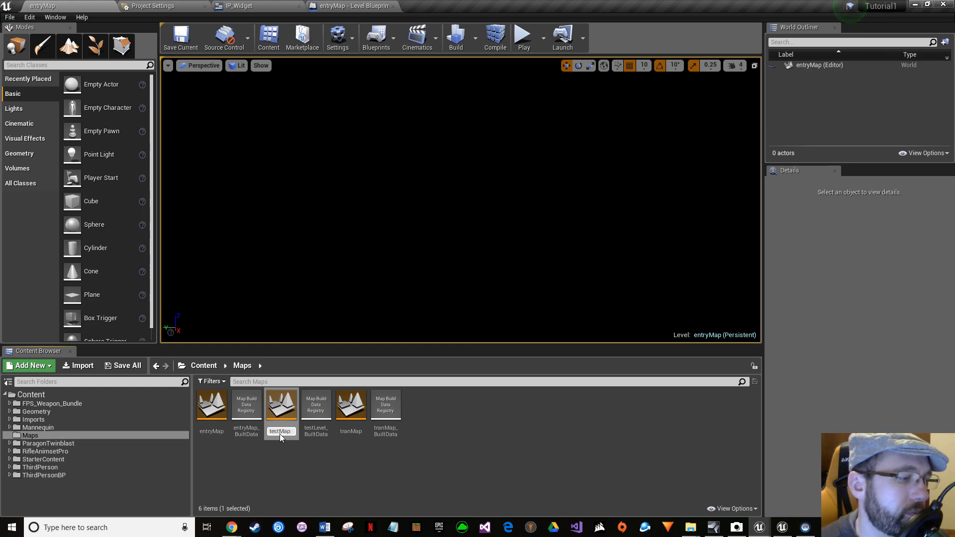
pyautogui.press('Return')
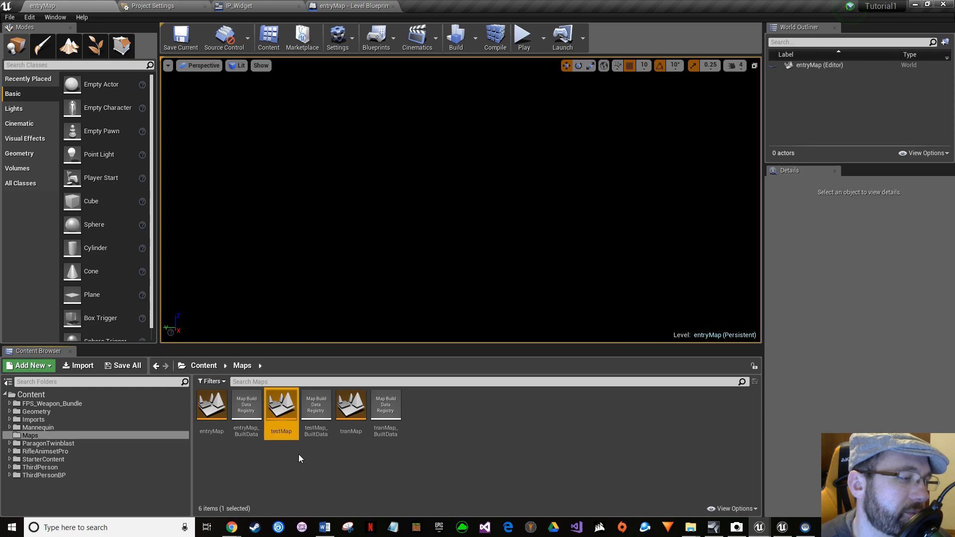
pyautogui.click(111, 366)
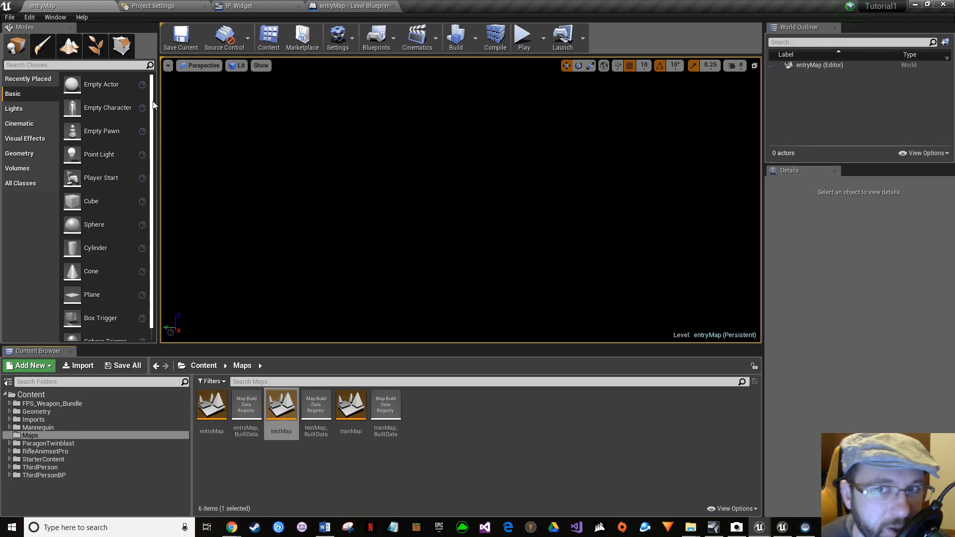
# - Return to the Project Settings and set the Editor Startup Map to entryMap
pyautogui.click(180, 6)
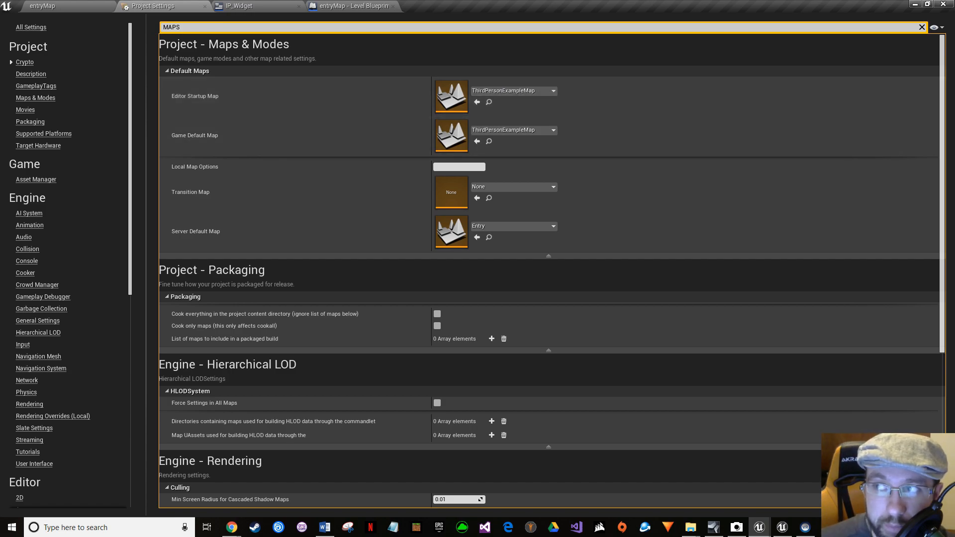
pyautogui.click(518, 91)
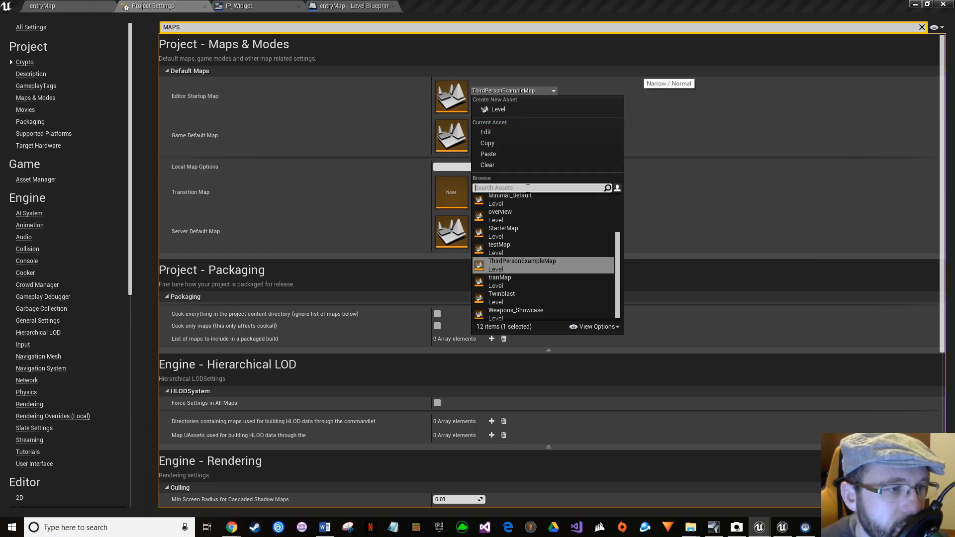
pyautogui.write('wbret')
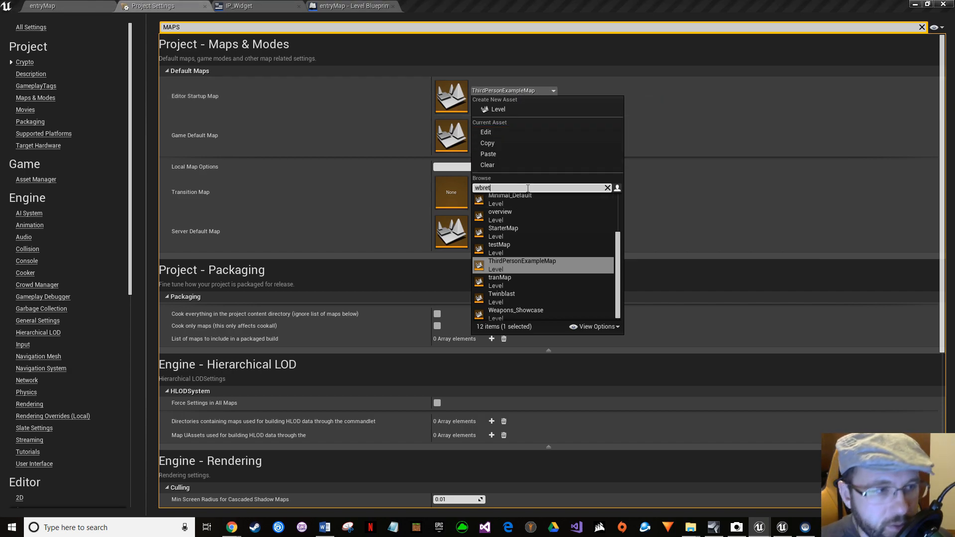
pyautogui.press('BackSpace')
pyautogui.press('BackSpace')
pyautogui.press('BackSpace')
pyautogui.press('BackSpace')
pyautogui.press('BackSpace')
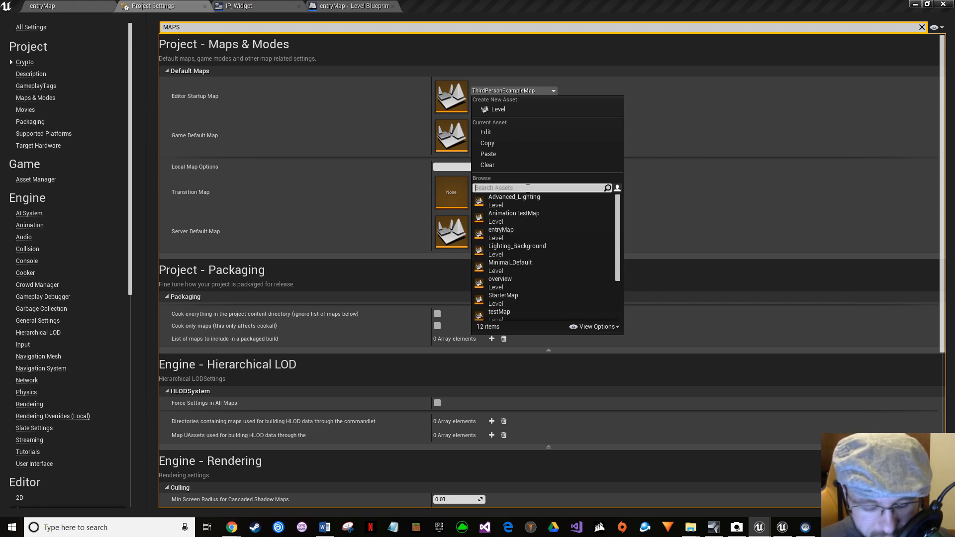
pyautogui.write('ent')
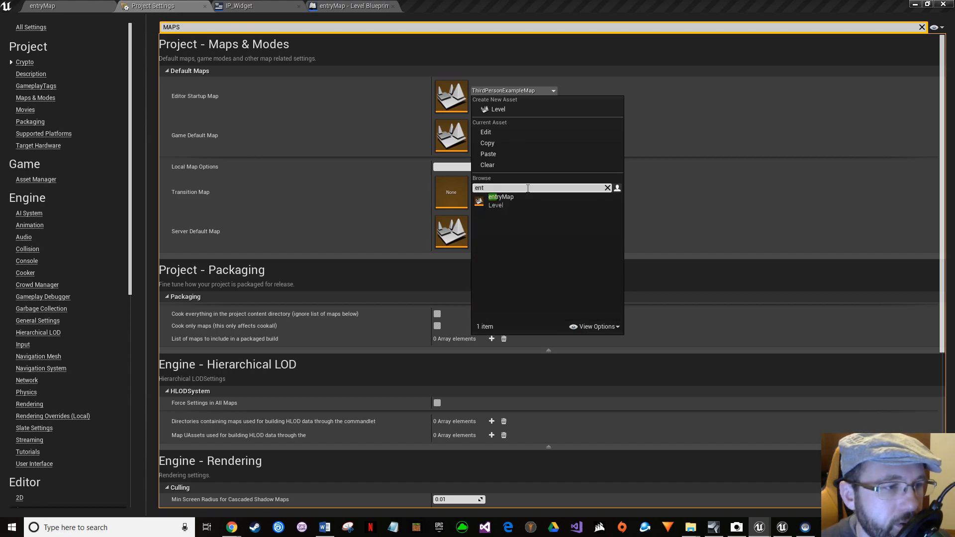
pyautogui.press('Return')
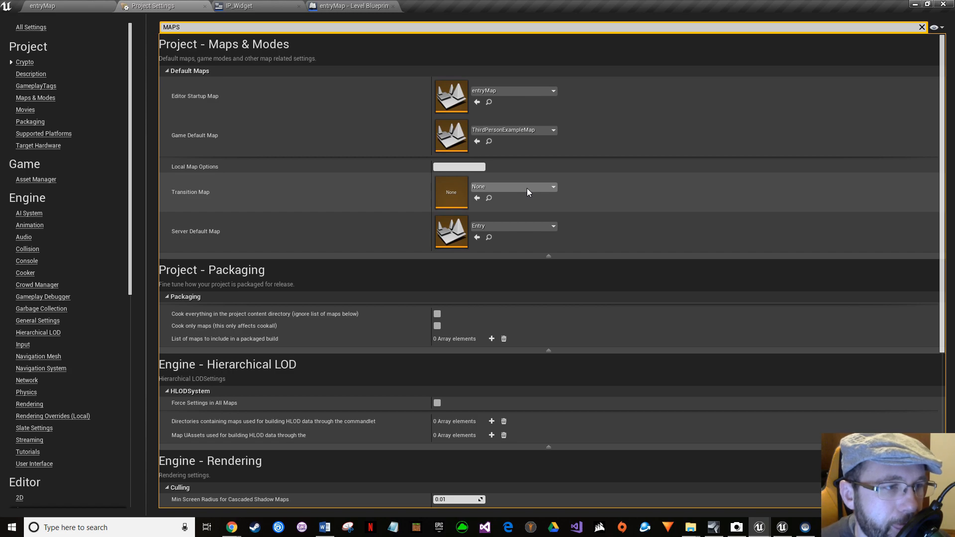
# - Set the Game Default Map to entryMap and the Transition Map to tranMap
pyautogui.click(550, 131)
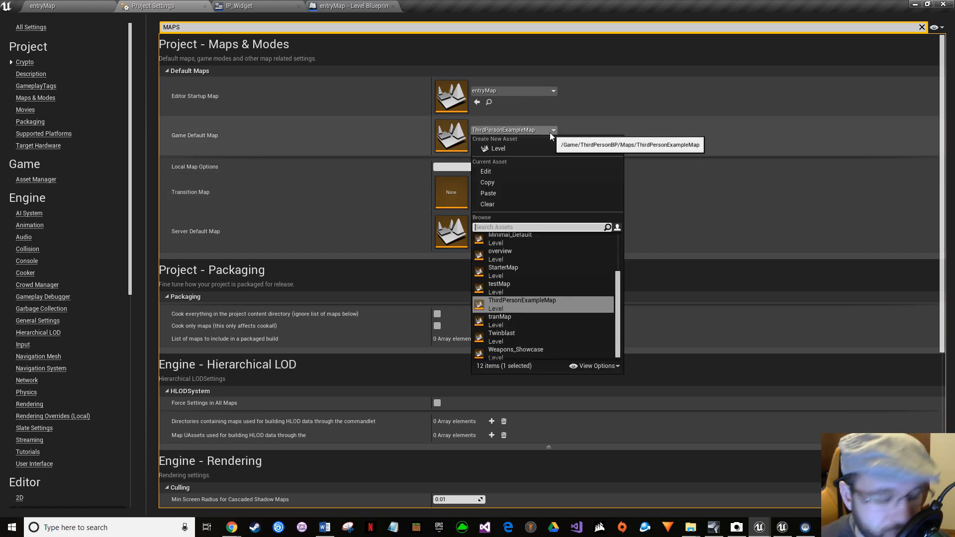
pyautogui.write('entry')
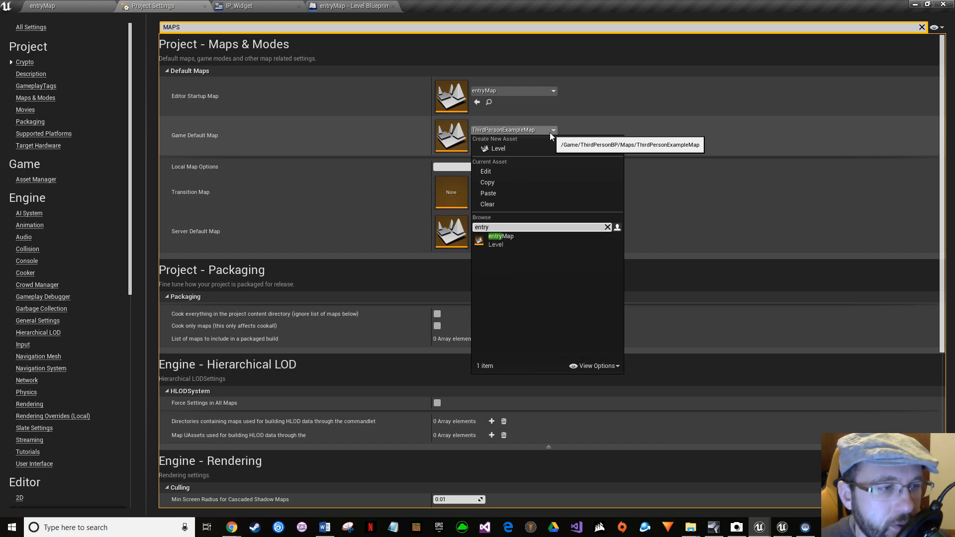
pyautogui.click(534, 238)
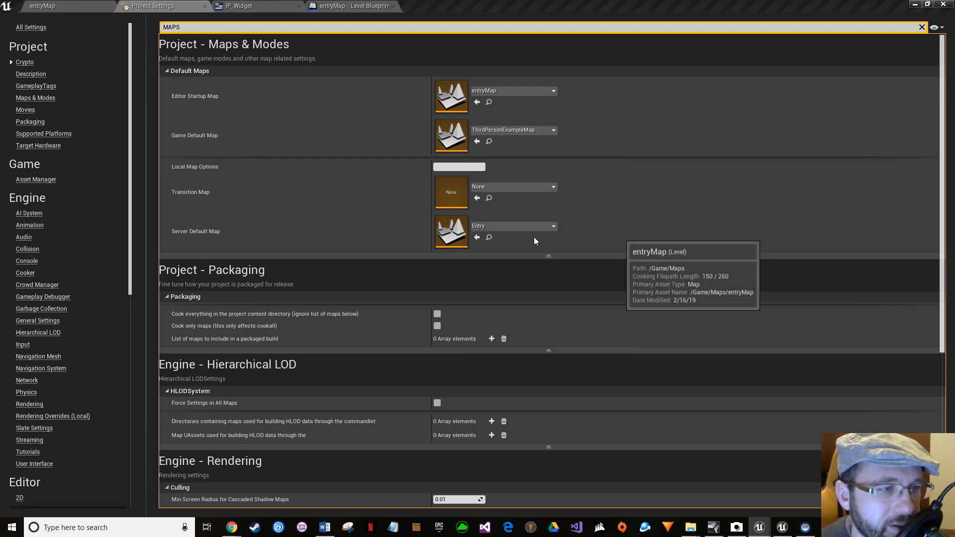
pyautogui.click(512, 188)
pyautogui.write('tran')
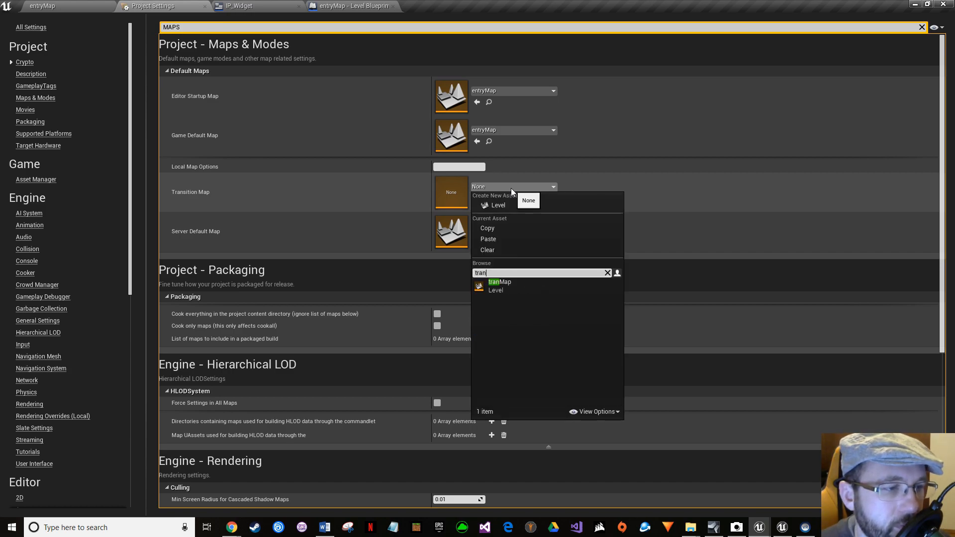
pyautogui.press('Return')
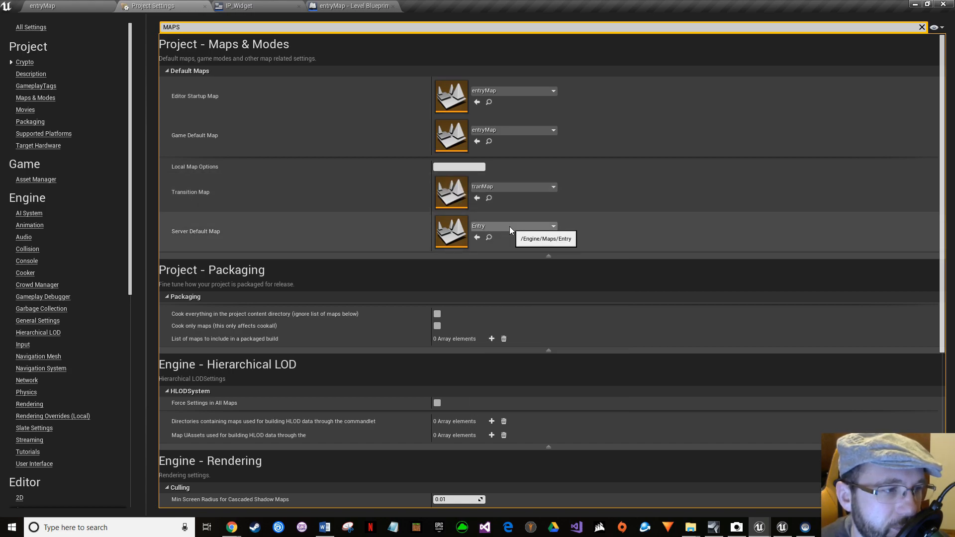
# - Set the Server Default Map to testMap
pyautogui.click(509, 226)
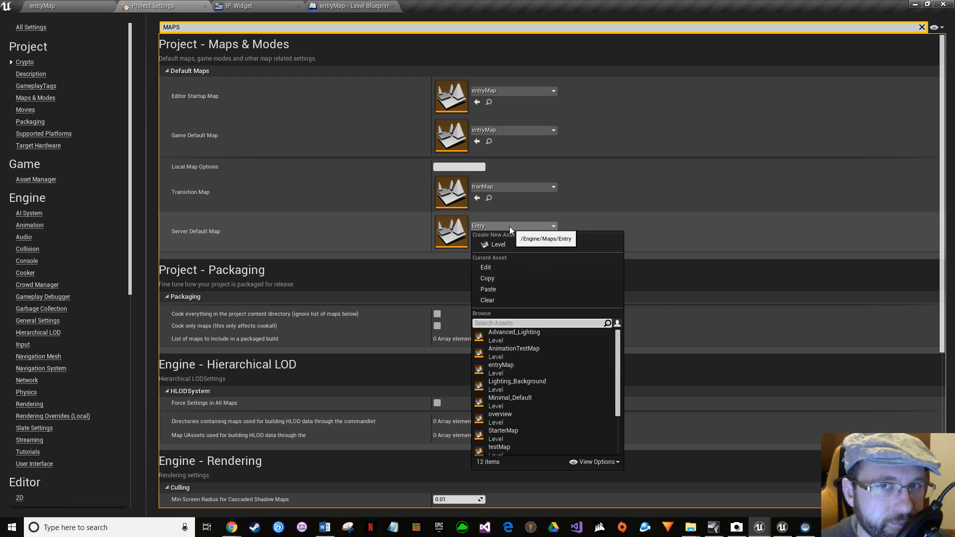
pyautogui.write('map')
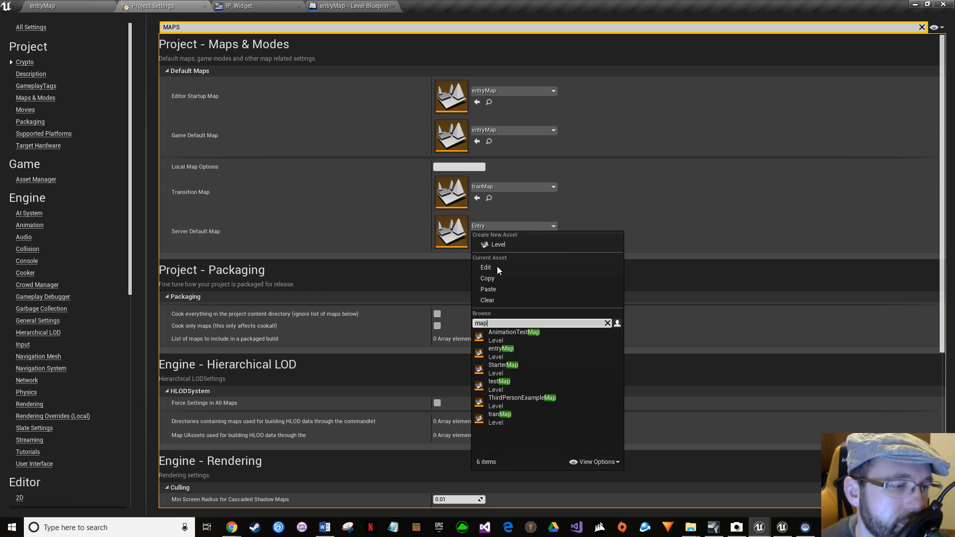
pyautogui.click(504, 385)
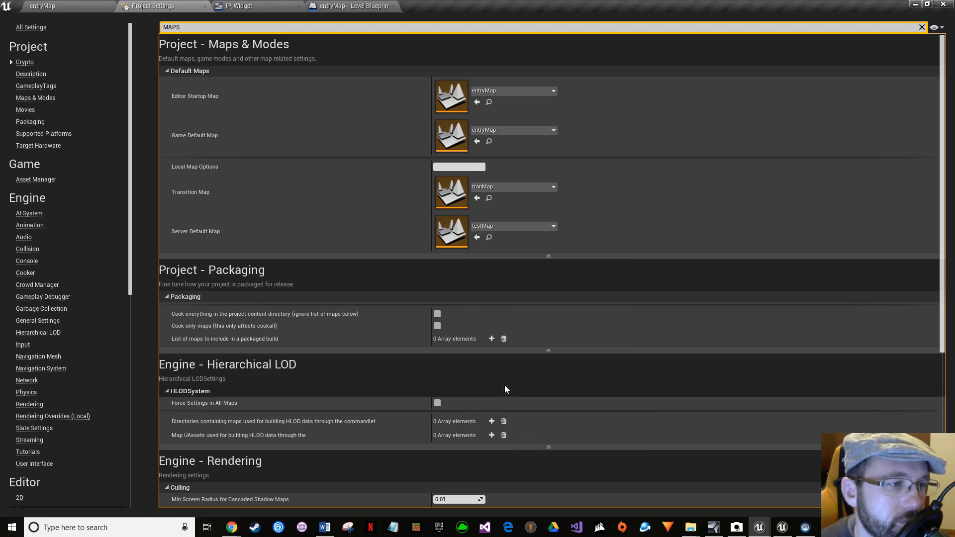
pyautogui.click(85, 7)
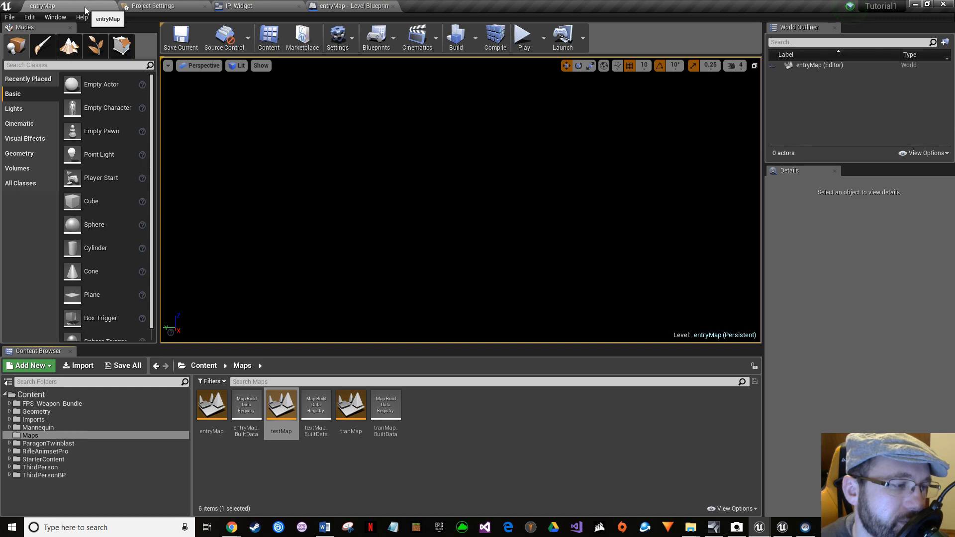
pyautogui.click(145, 7)
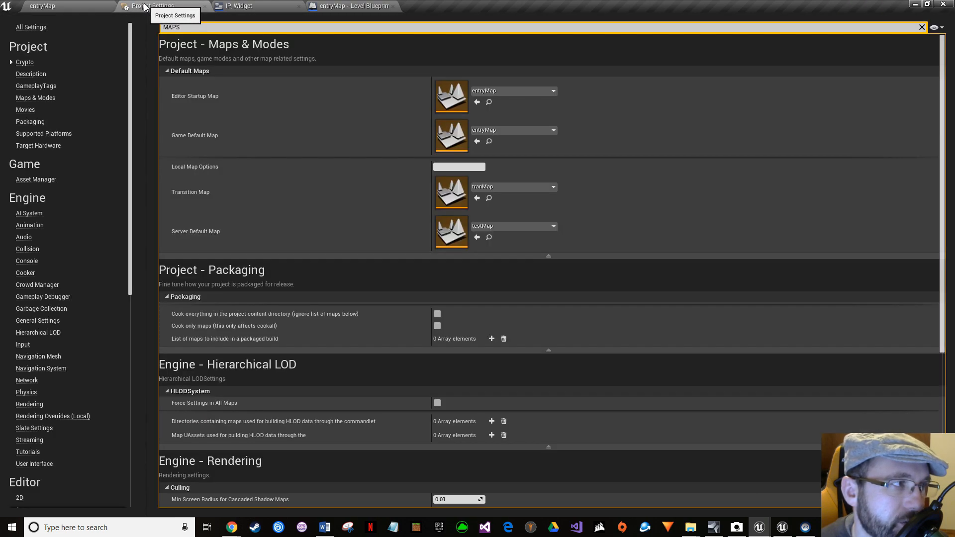
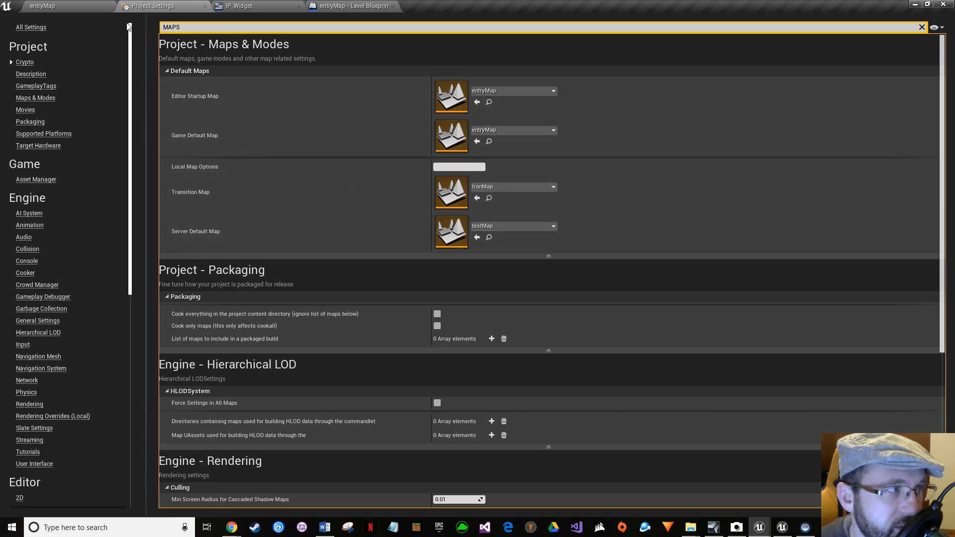
# - Open the testMap level from the Maps folder and check the event graph of its Level Blueprint
pyautogui.click(45, 6)
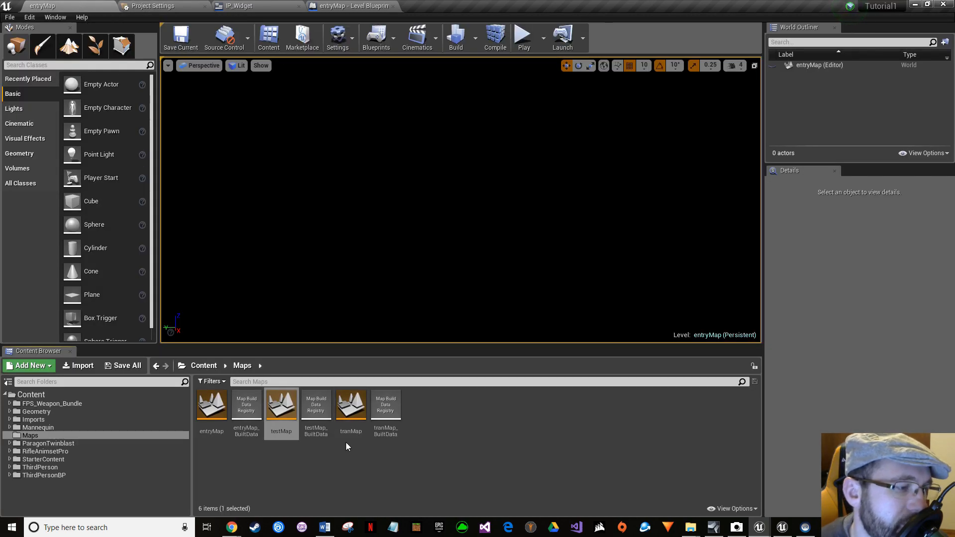
pyautogui.doubleClick(285, 422)
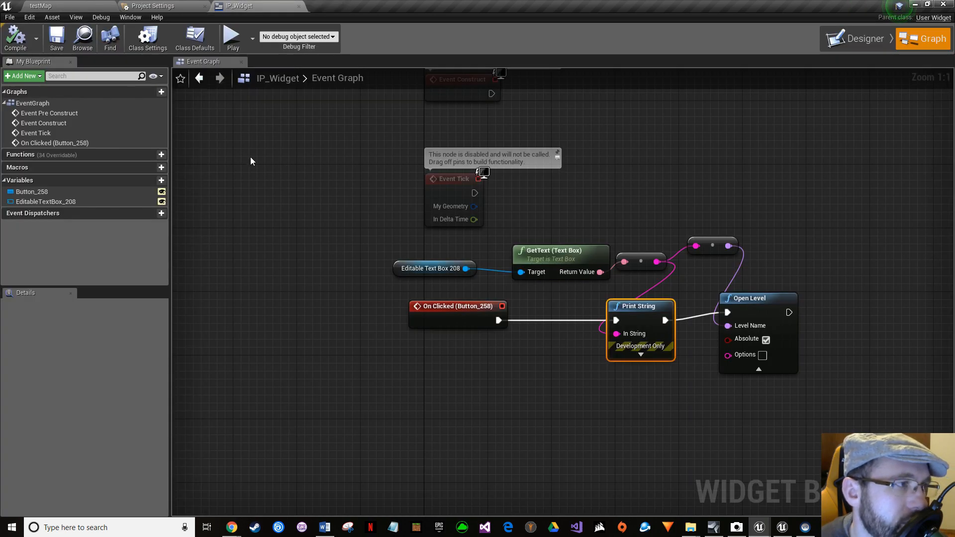
pyautogui.click(82, 5)
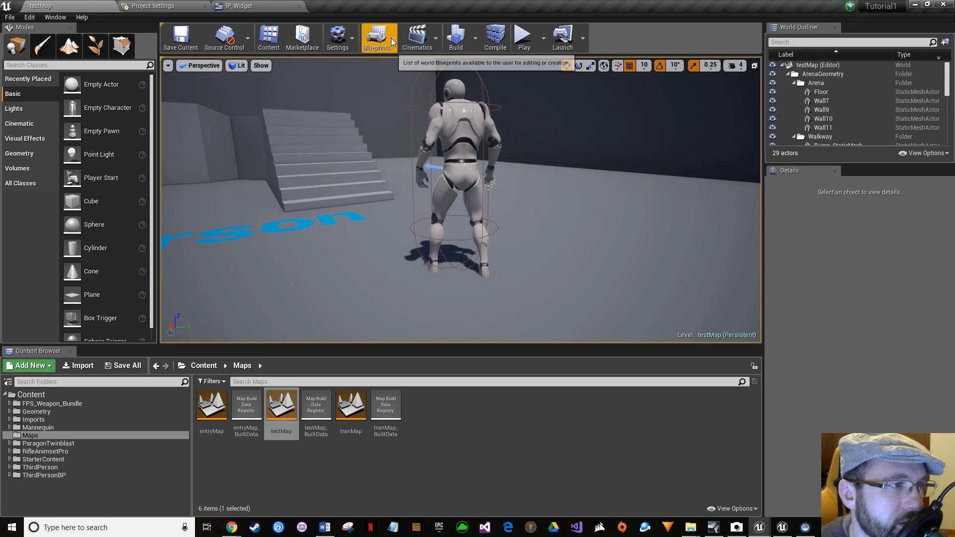
pyautogui.click(374, 50)
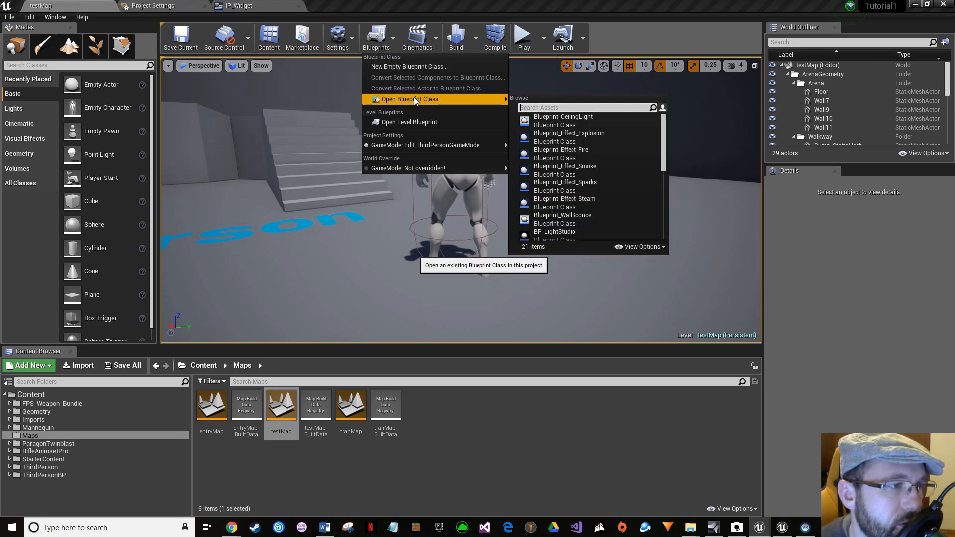
pyautogui.click(415, 122)
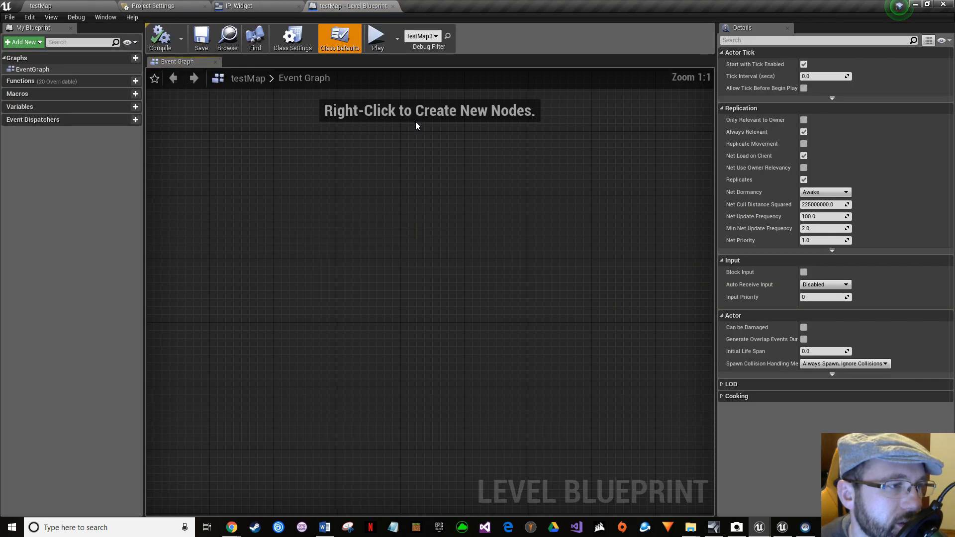
pyautogui.click(168, 9)
pyautogui.click(73, 5)
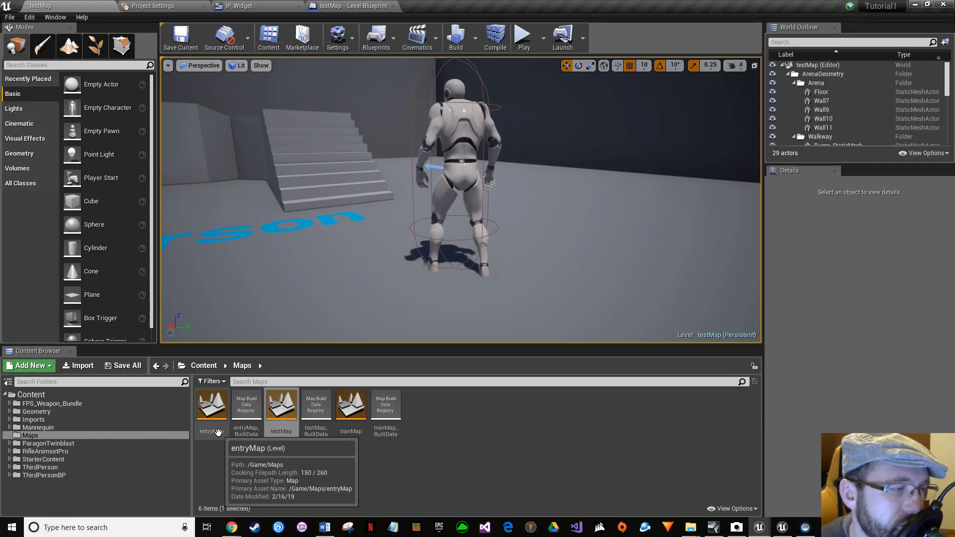
# - Delete the ThirdPersonCharacter mannequin from testMap and save the level
pyautogui.moveTo(437, 199)
pyautogui.mouseDown(button='right')
pyautogui.moveTo(413, 196)
pyautogui.moveTo(429, 188)
pyautogui.mouseUp(button='right')
pyautogui.click(482, 123)
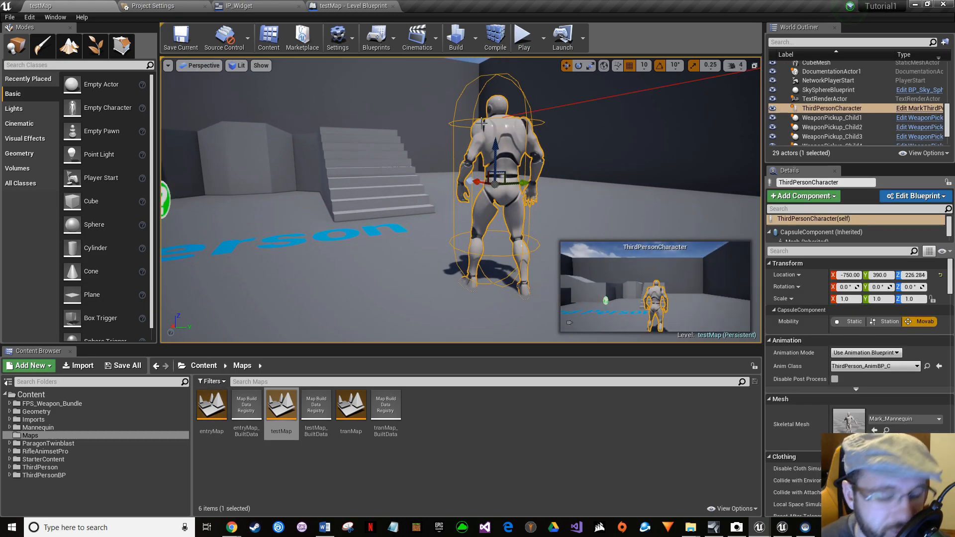
pyautogui.press('Delete')
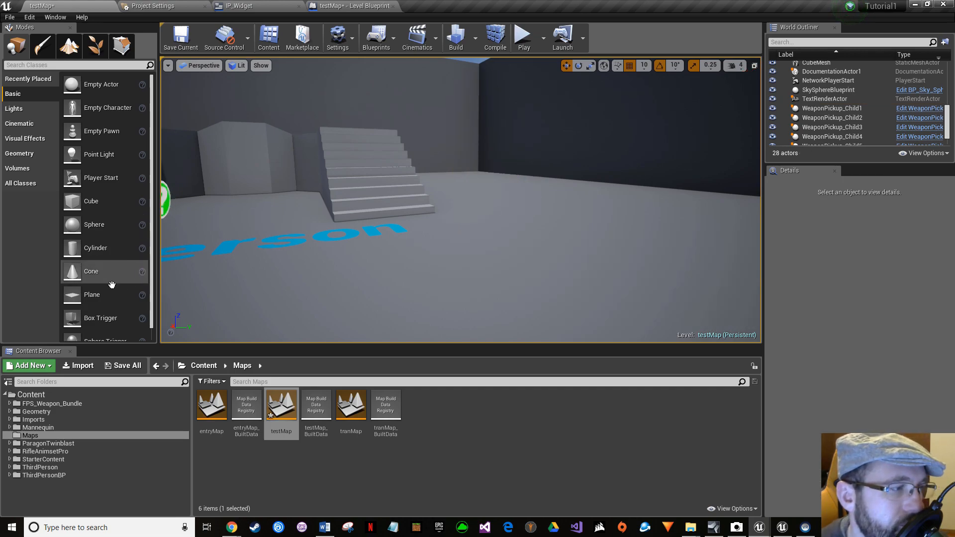
pyautogui.click(136, 365)
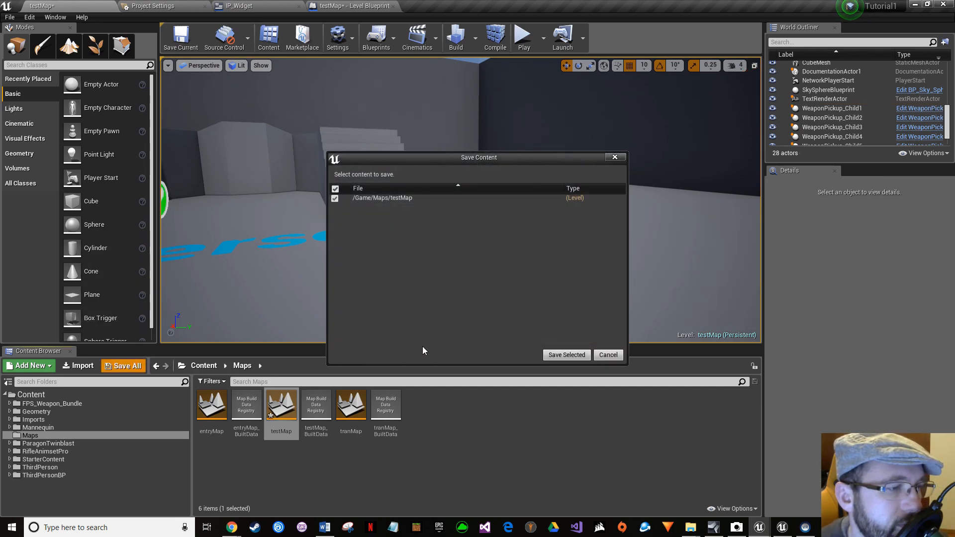
pyautogui.click(551, 352)
# - Place a Player Start actor on the testMap floor near the existing NetworkPlayerStart
pyautogui.moveTo(450, 214); pyautogui.dragTo(234, 213, button='right')
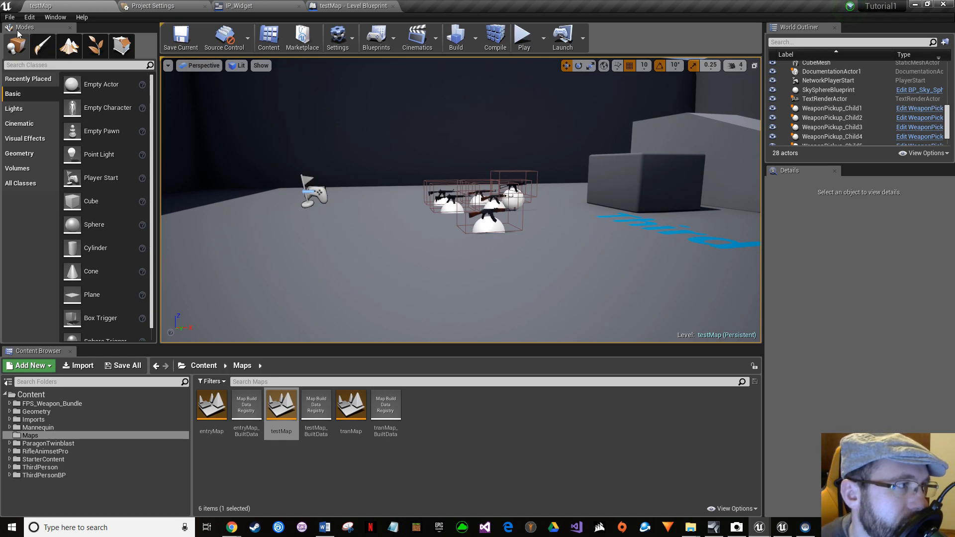
pyautogui.click(31, 65)
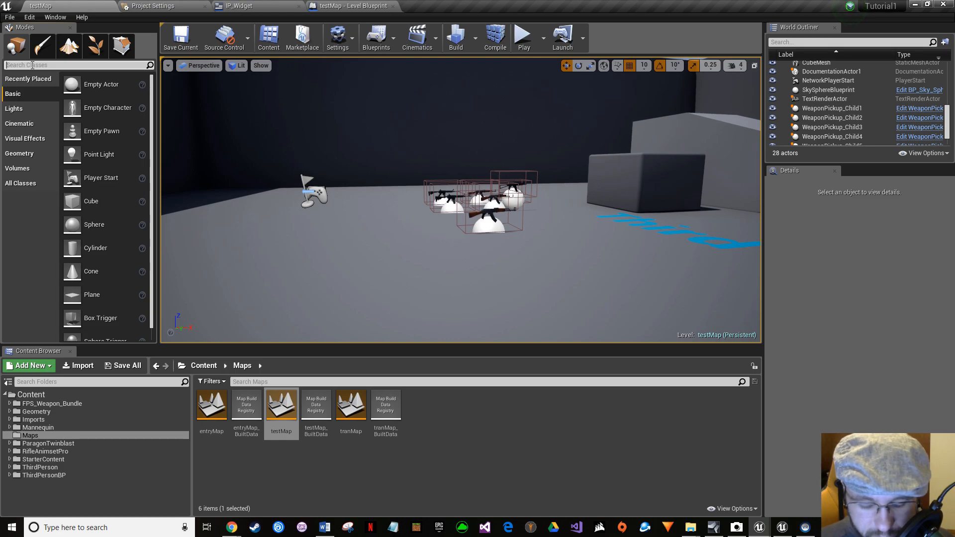
pyautogui.write('player')
pyautogui.moveTo(44, 84); pyautogui.dragTo(348, 281)
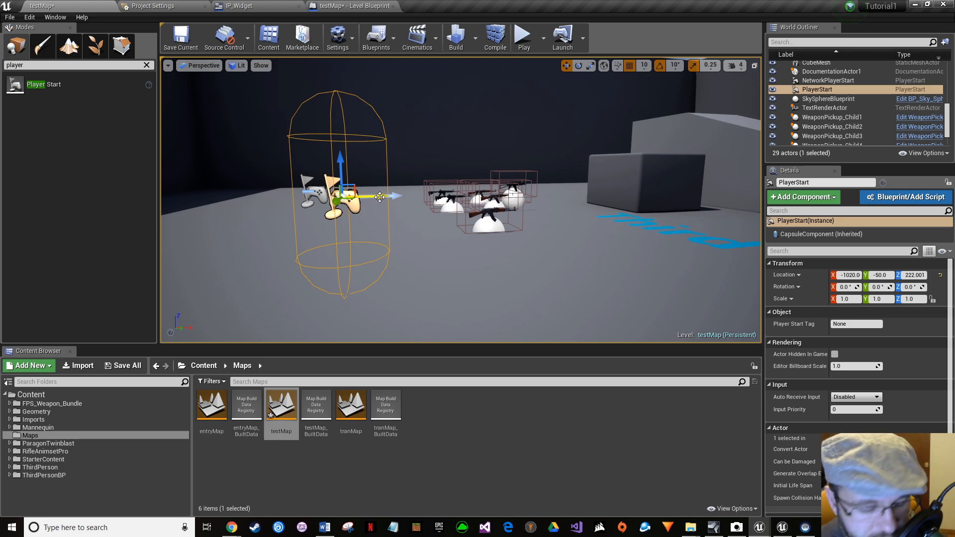
# - Duplicate the new Player Start, move the copy to about X -730, Y 60 beyond the weapon pickups, and save testMap
pyautogui.keyDown('alt'); pyautogui.moveTo(380, 197); pyautogui.dragTo(658, 193); pyautogui.keyUp('alt')
pyautogui.moveTo(658, 195); pyautogui.dragTo(693, 193, button='right')
pyautogui.moveTo(541, 186); pyautogui.dragTo(624, 196)
pyautogui.moveTo(624, 196); pyautogui.dragTo(676, 196, button='right')
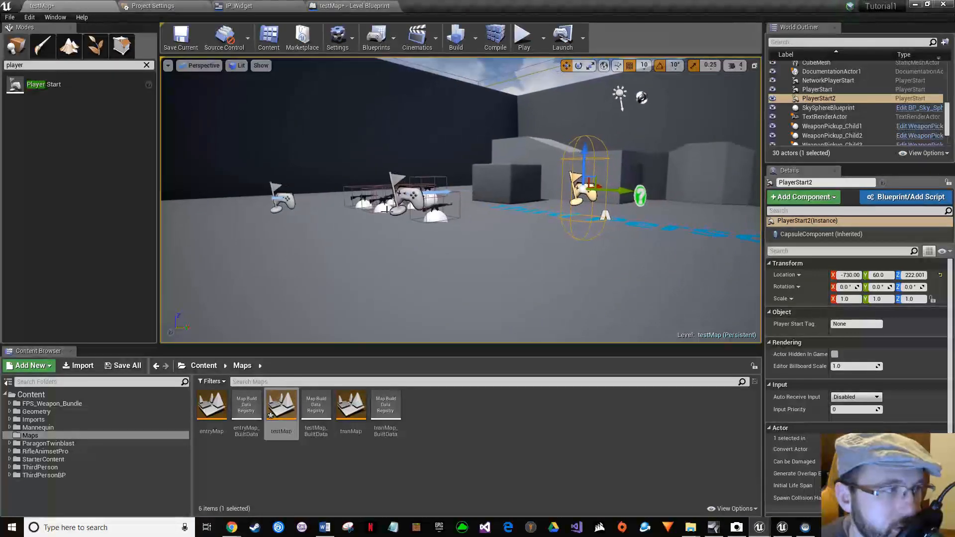
pyautogui.click(123, 366)
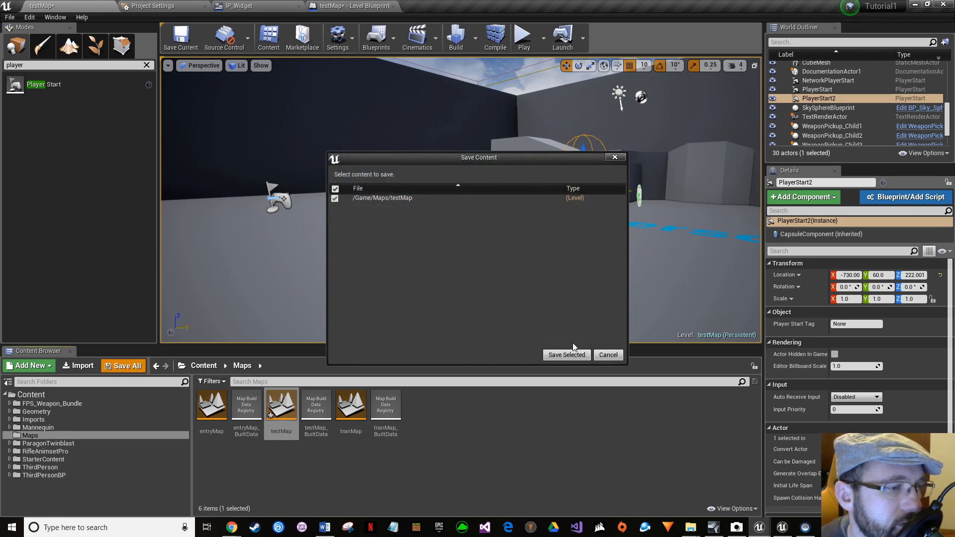
# - Save the selected testMap level and clear the actor class search
pyautogui.click(565, 355)
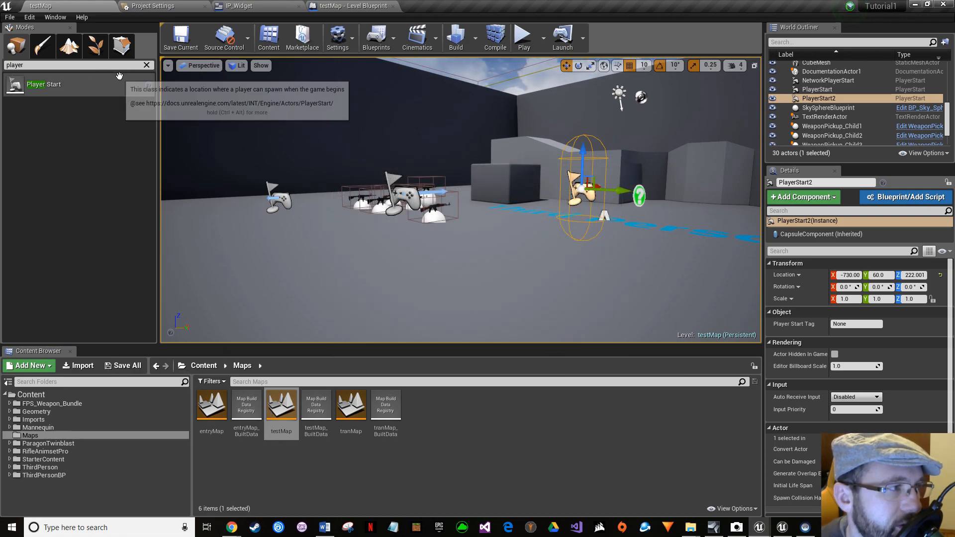
pyautogui.click(146, 65)
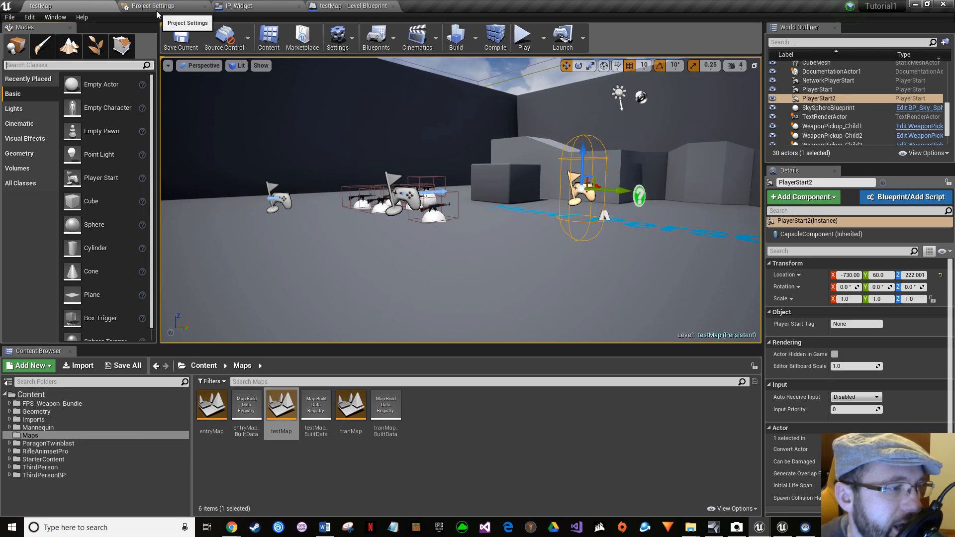
# - Open the entryMap level and review its level blueprint and the IP_Widget event graph
pyautogui.doubleClick(208, 430)
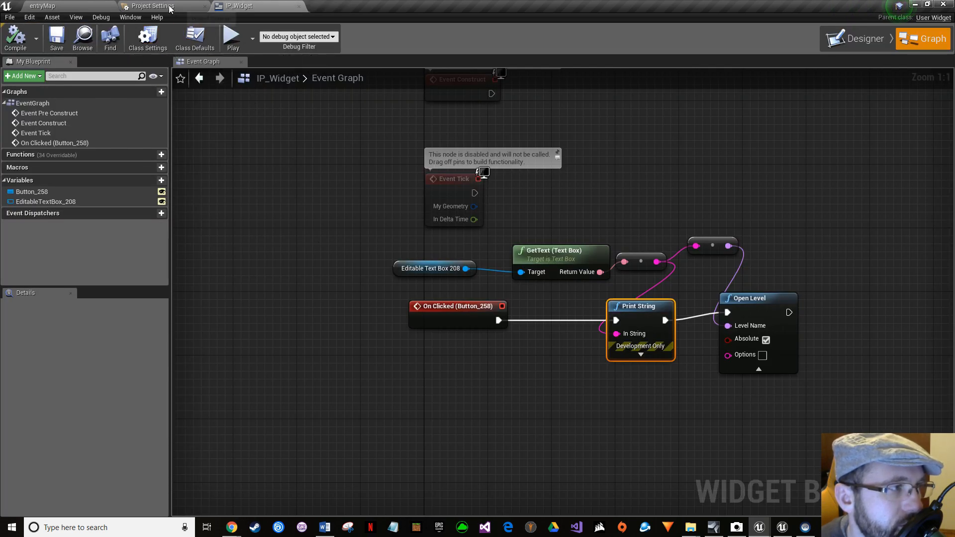
pyautogui.click(70, 6)
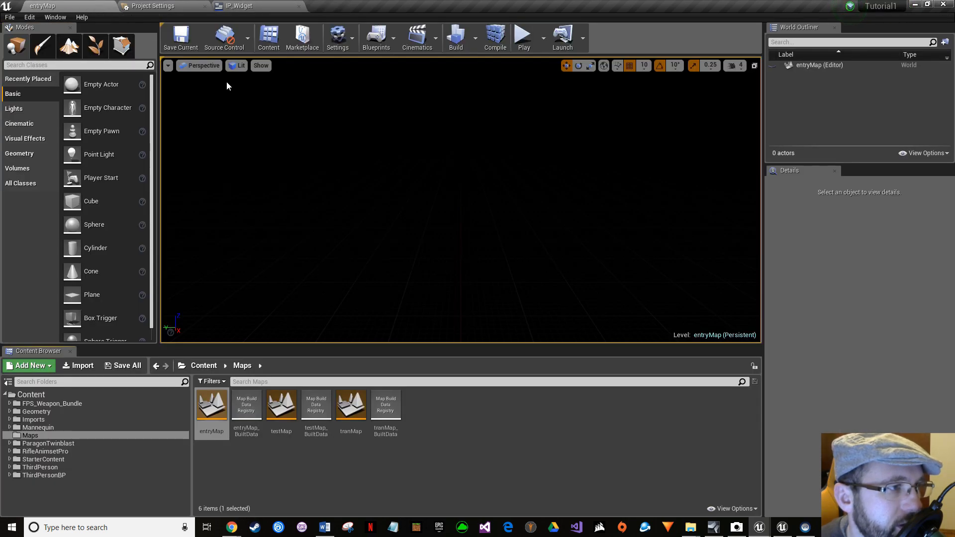
pyautogui.click(380, 51)
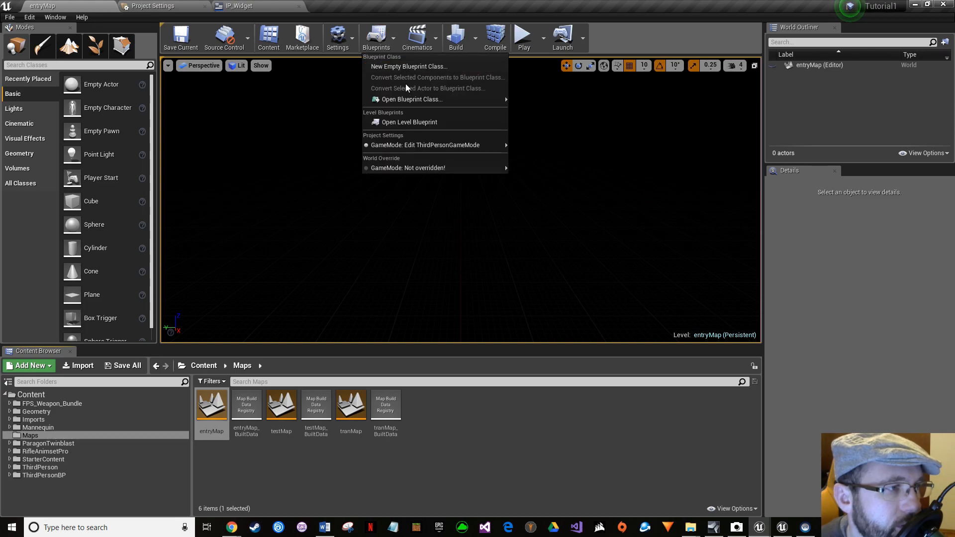
pyautogui.click(413, 123)
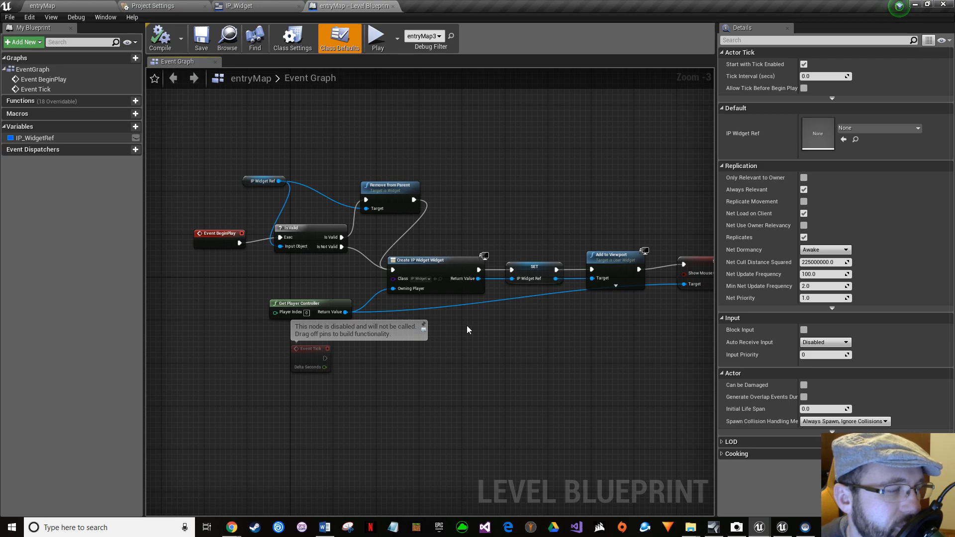
pyautogui.scroll(3, 407, 307)
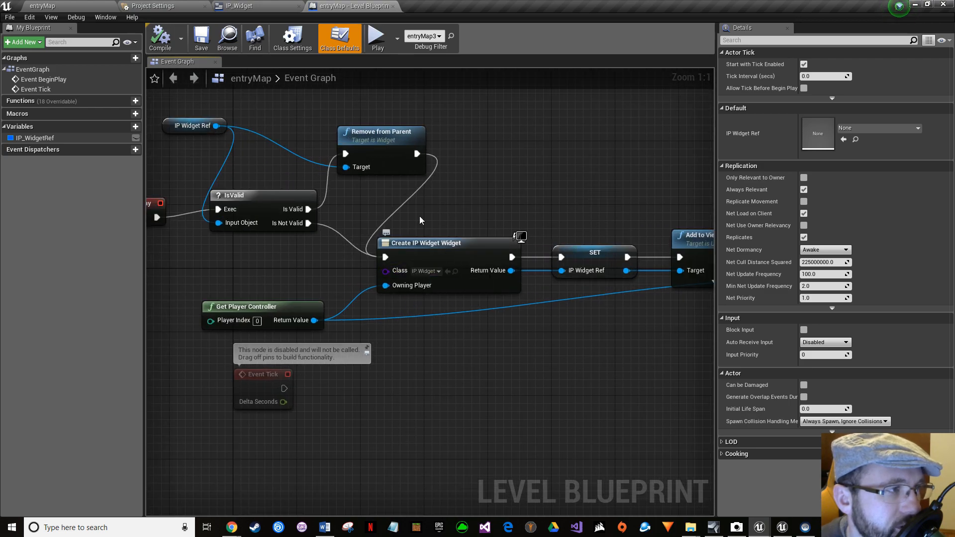
pyautogui.click(257, 7)
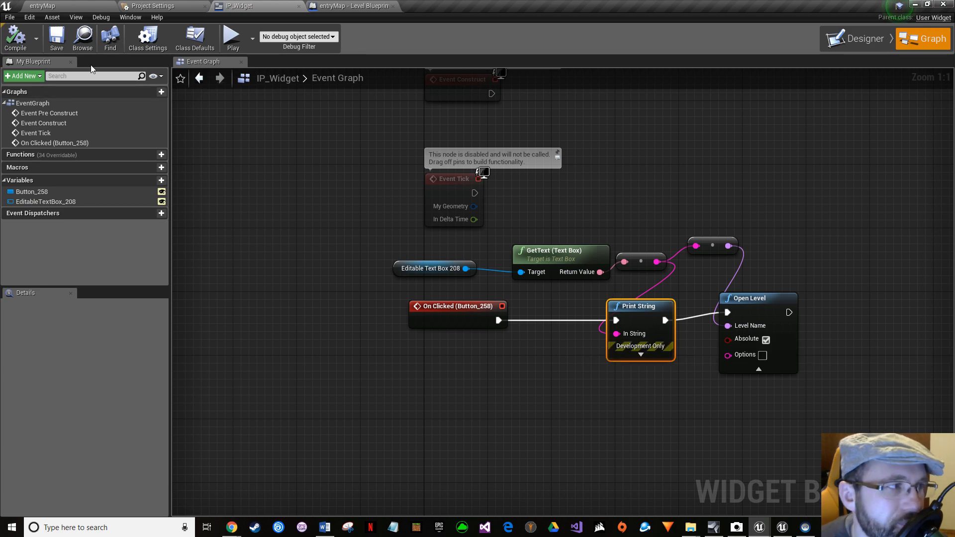
pyautogui.click(97, 7)
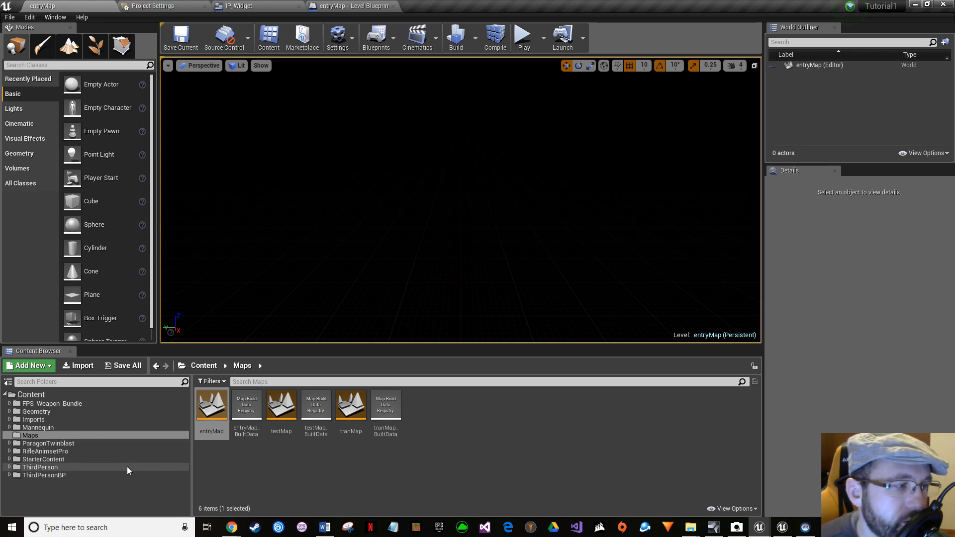
# - In the project settings, add three elements to the list of maps to include in a packaged build
pyautogui.click(176, 10)
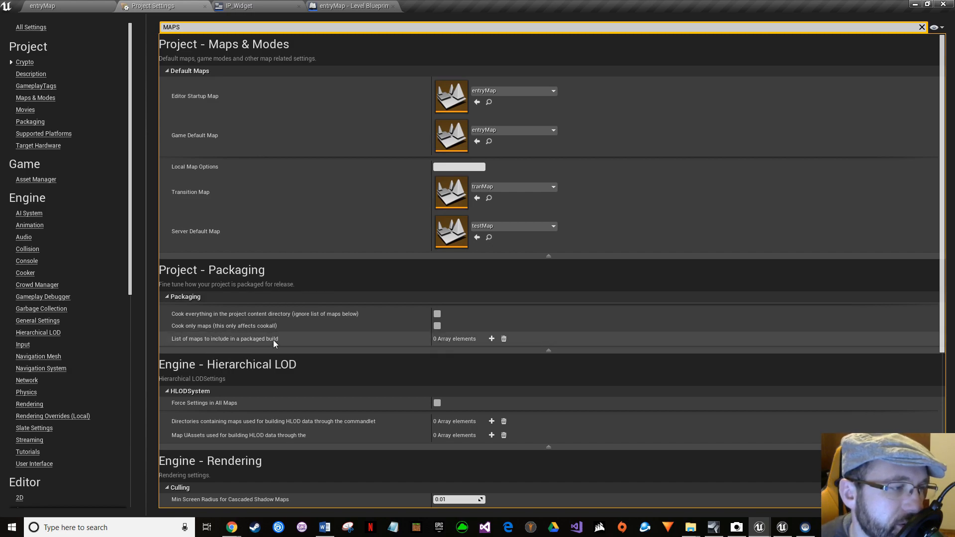
pyautogui.click(491, 339)
pyautogui.click(491, 339)
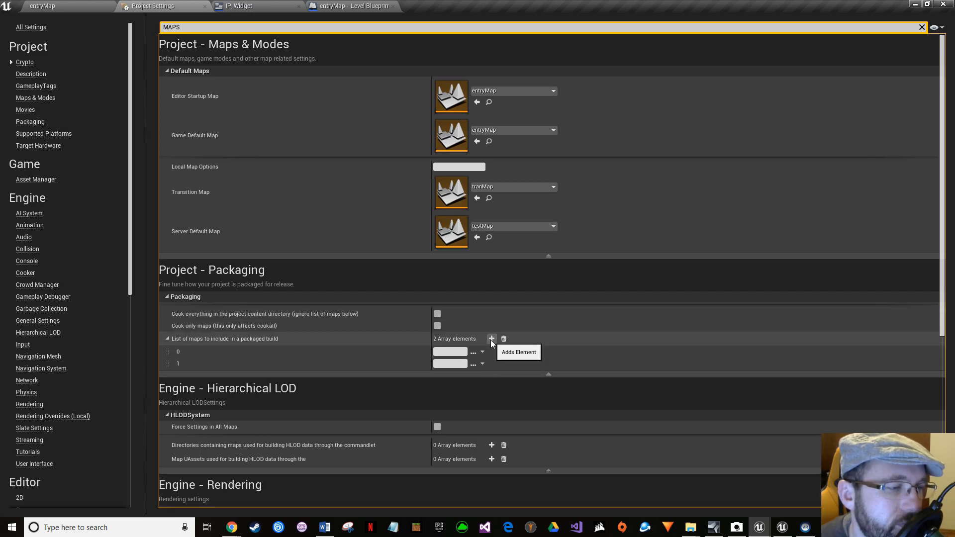
pyautogui.click(491, 339)
# - Set element 0 of the packaged maps list to /Game/Maps/entryMap
pyautogui.click(457, 352)
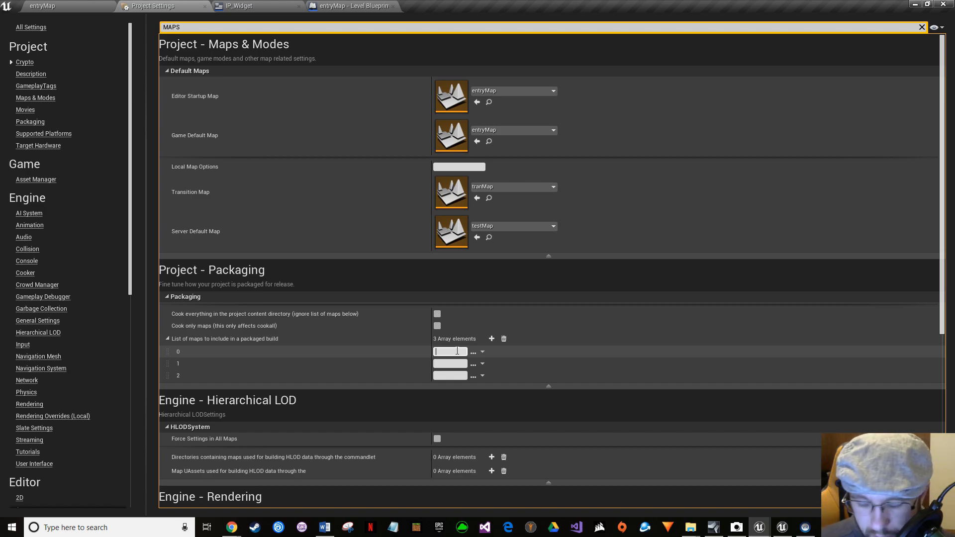
pyautogui.write('/Game')
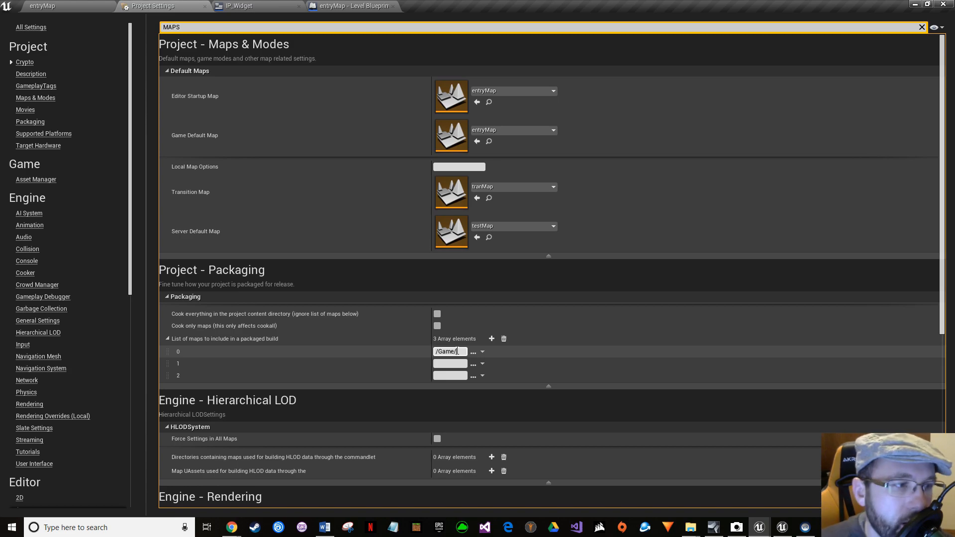
pyautogui.write('/Maps/')
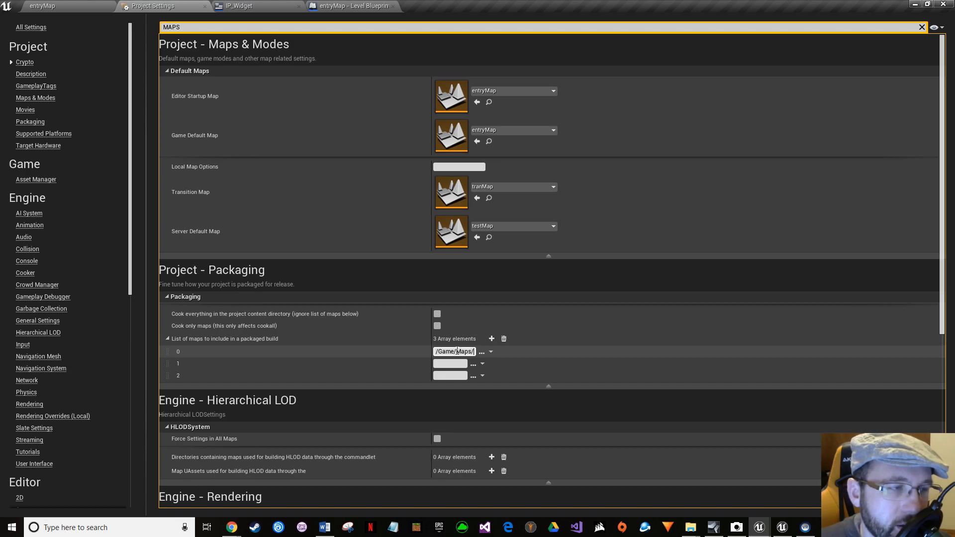
pyautogui.write('entr')
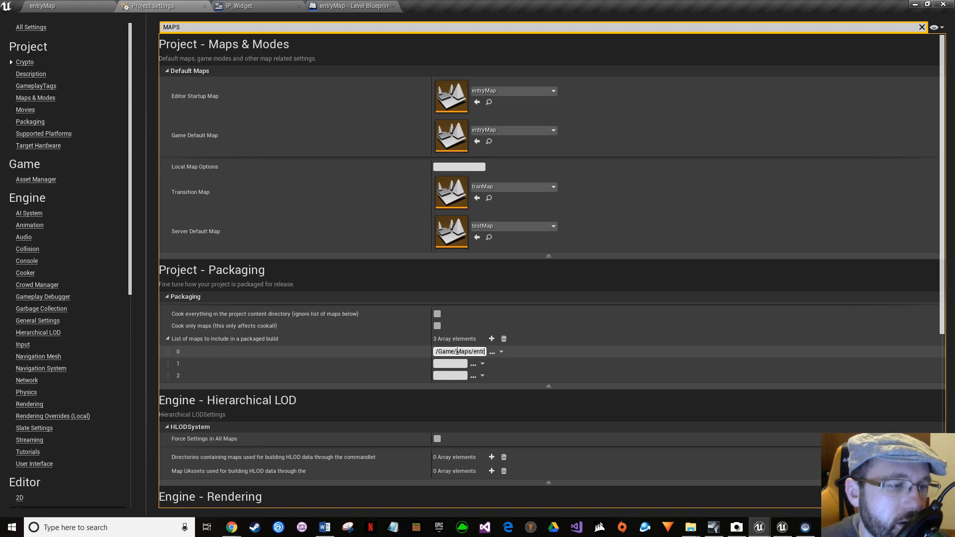
pyautogui.write('yMap')
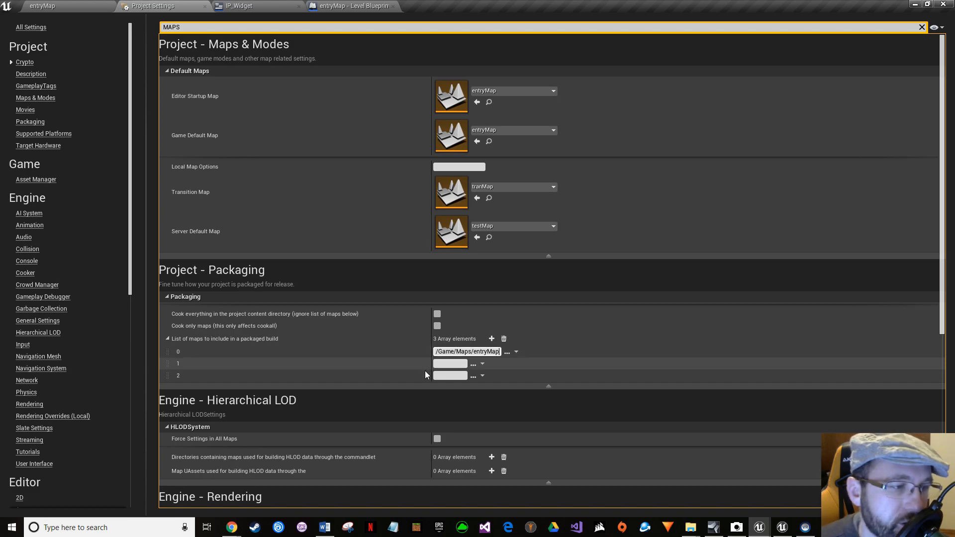
# - Set element 1 of the packaged maps list to /Game/Maps/tranMap
pyautogui.click(443, 363)
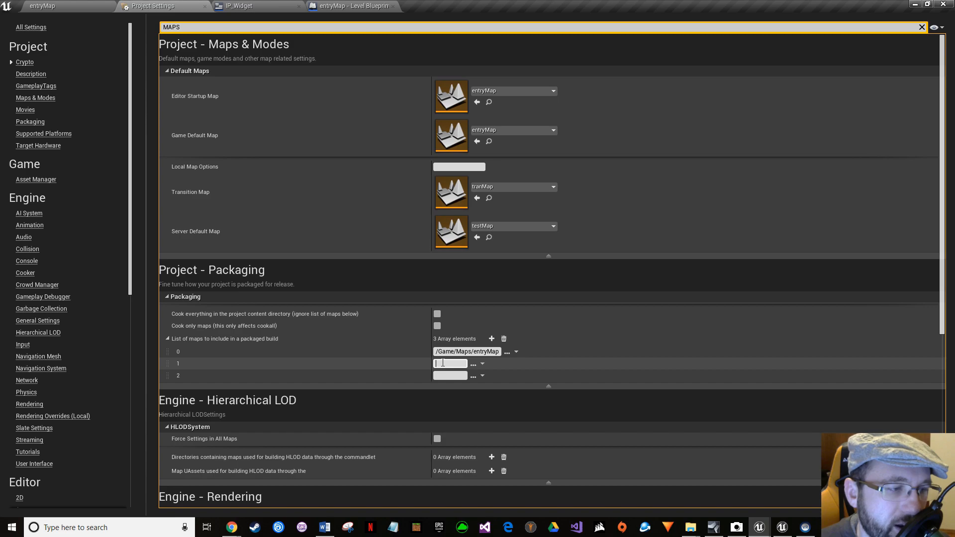
pyautogui.write('/Game')
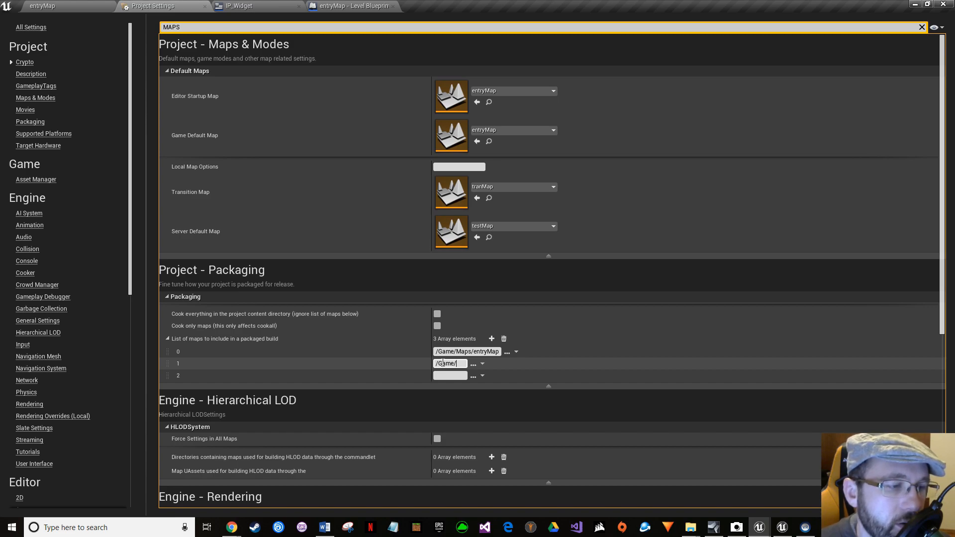
pyautogui.write('/Maps/')
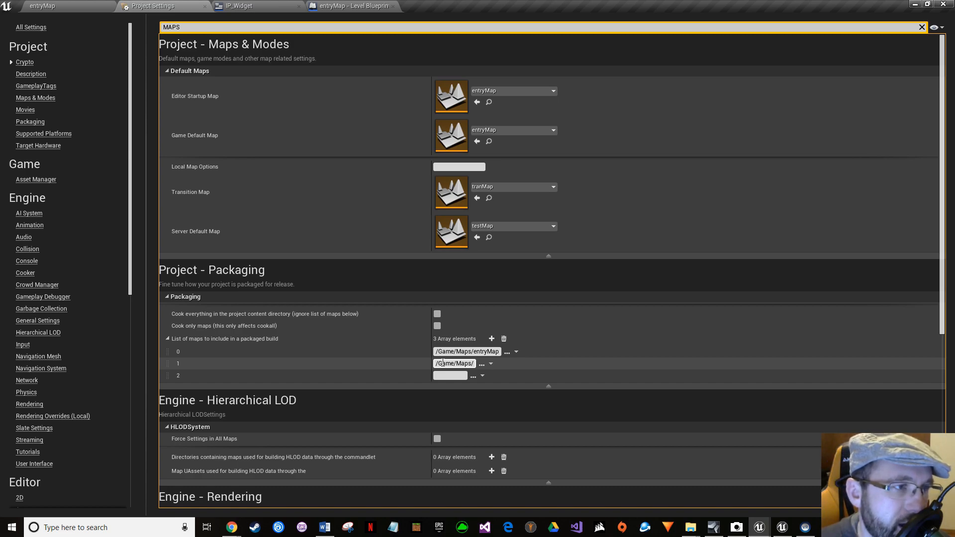
pyautogui.write('tranMap')
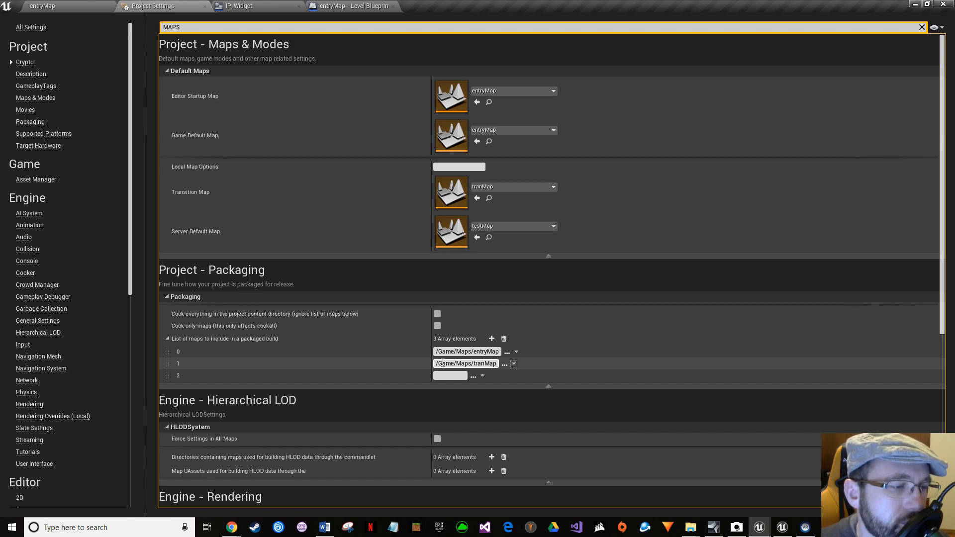
# - Set element 2 of the packaged maps list to /Game/Maps/testMap
pyautogui.click(452, 375)
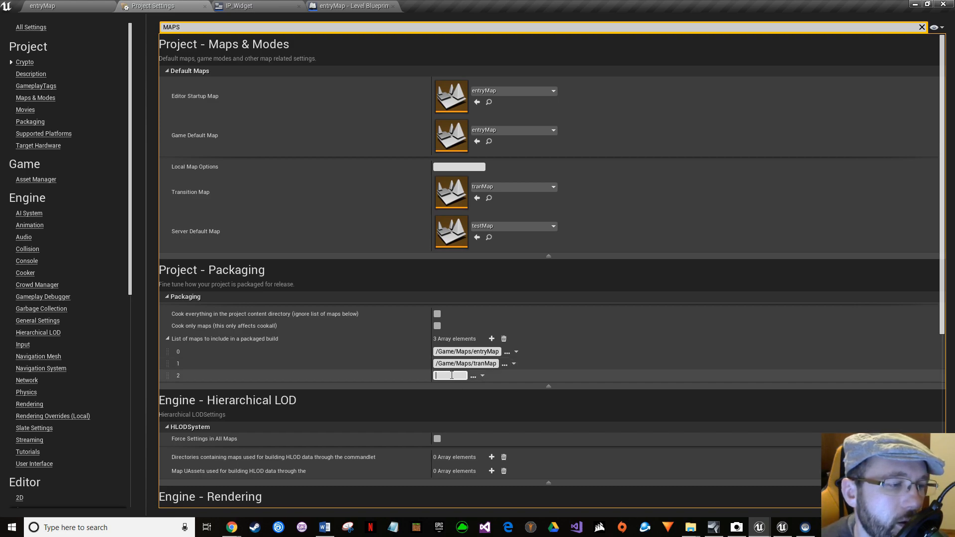
pyautogui.write('/Game/Maps/')
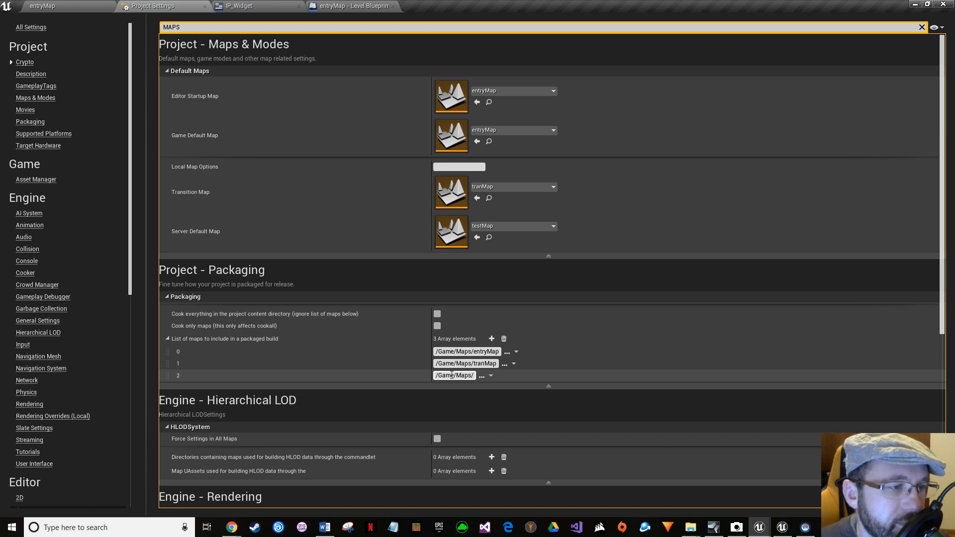
pyautogui.write('tes')
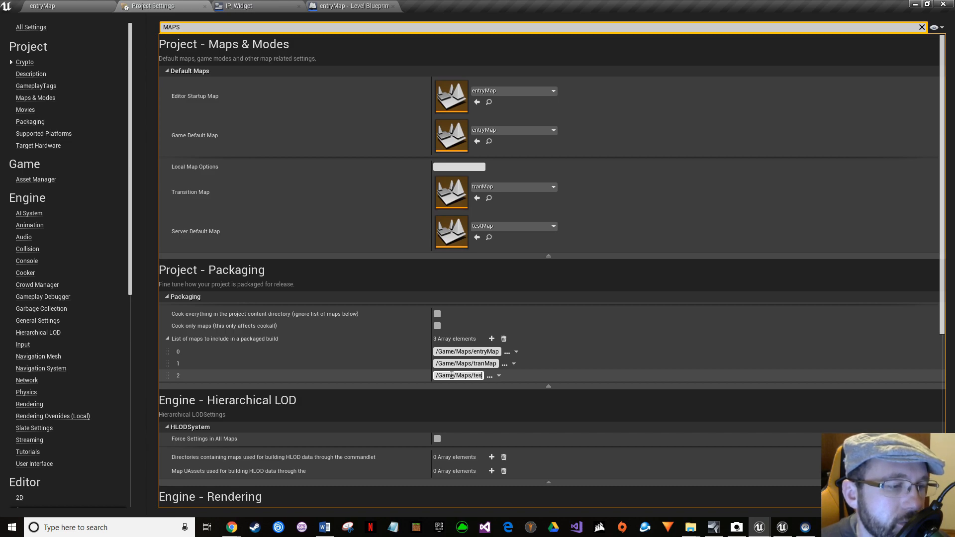
pyautogui.write('tMap')
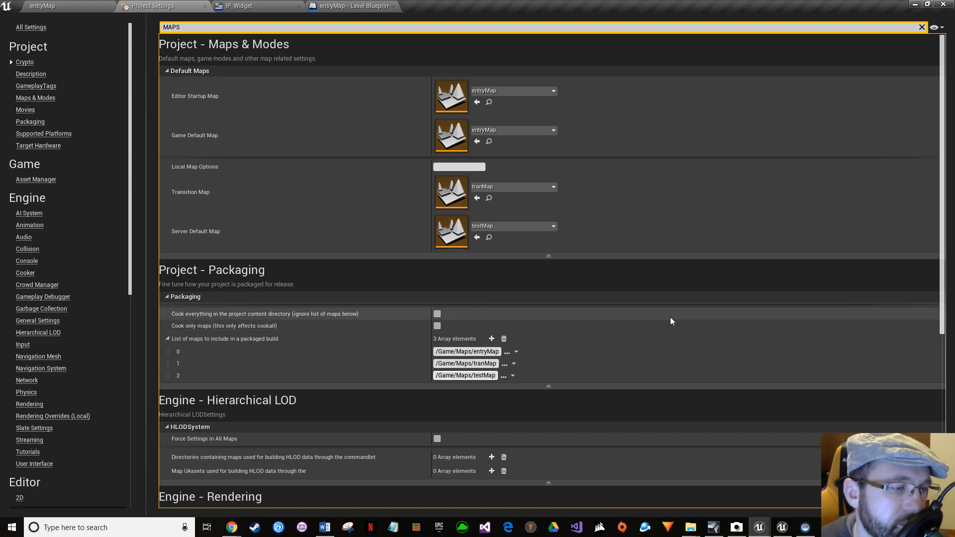
pyautogui.click(672, 288)
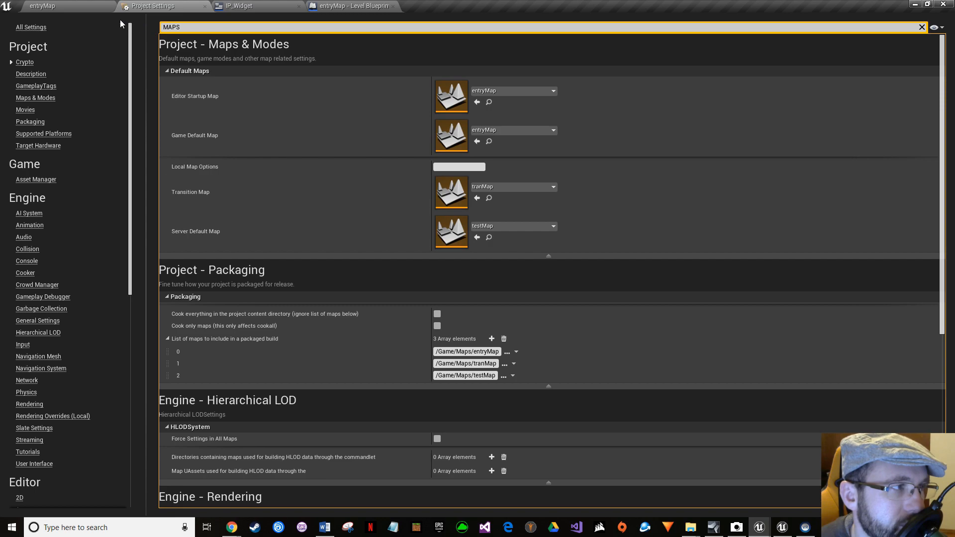
pyautogui.click(85, 9)
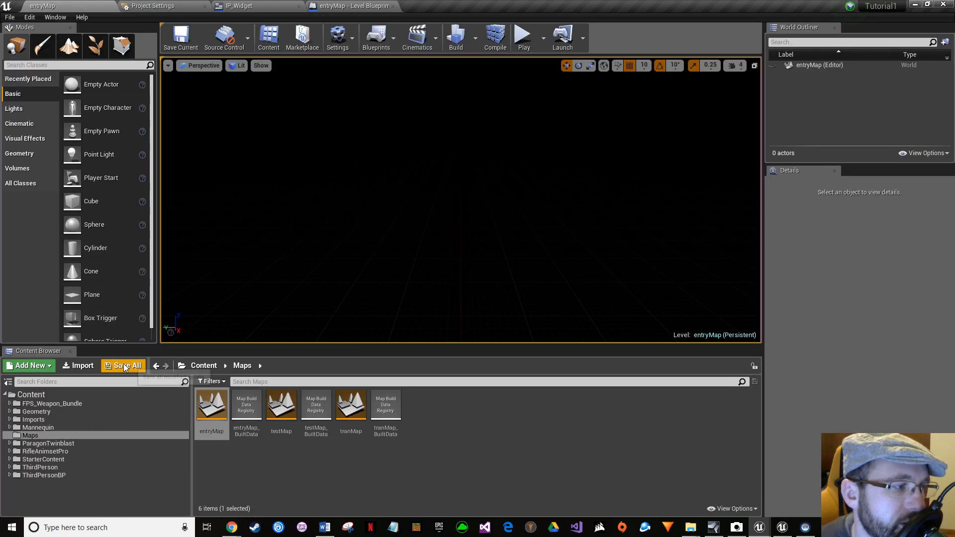
pyautogui.click(126, 7)
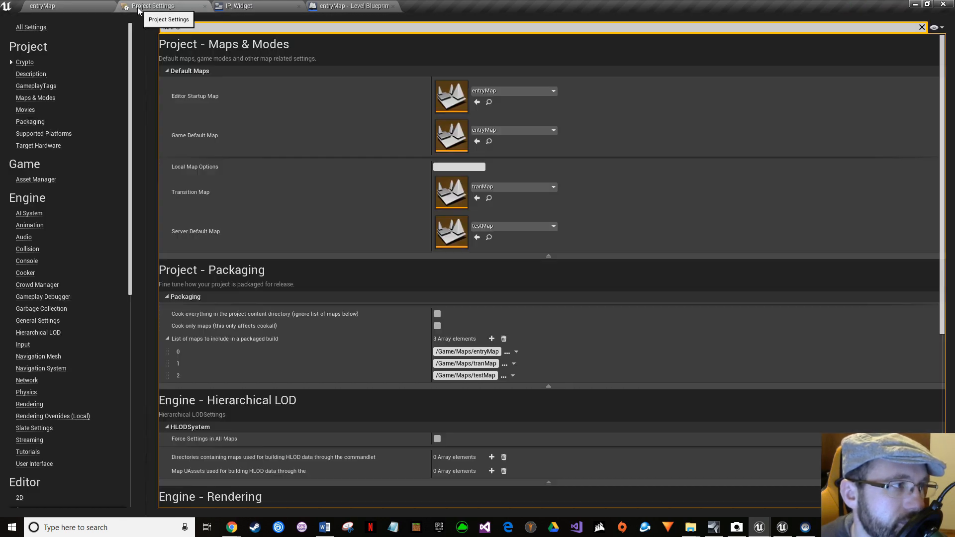
pyautogui.click(103, 6)
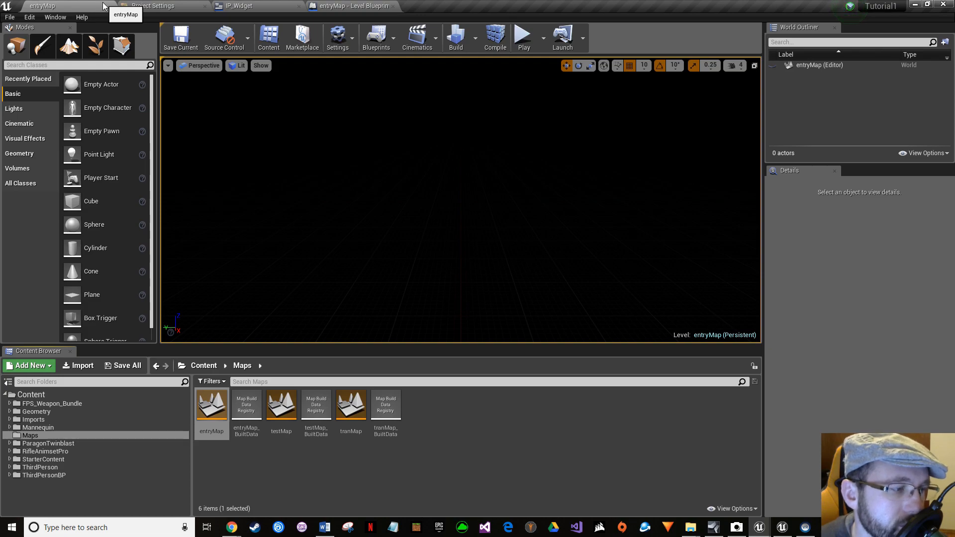
pyautogui.click(151, 5)
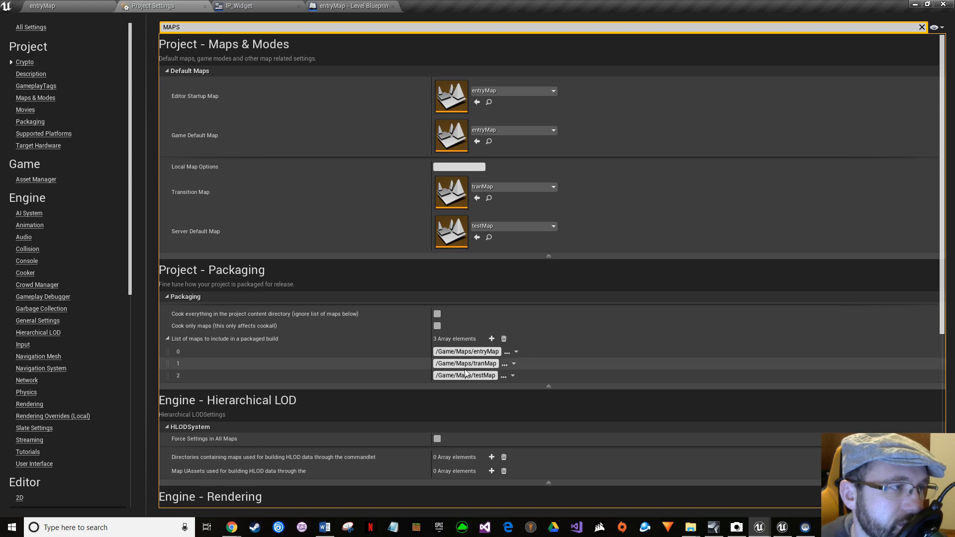
# - Switch to the browser and read the Dedicated Server Guide's sections on packaging settings and packaging the project, with the editor window moved aside
pyautogui.moveTo(438, 6); pyautogui.dragTo(657, 130)
pyautogui.click(288, 155)
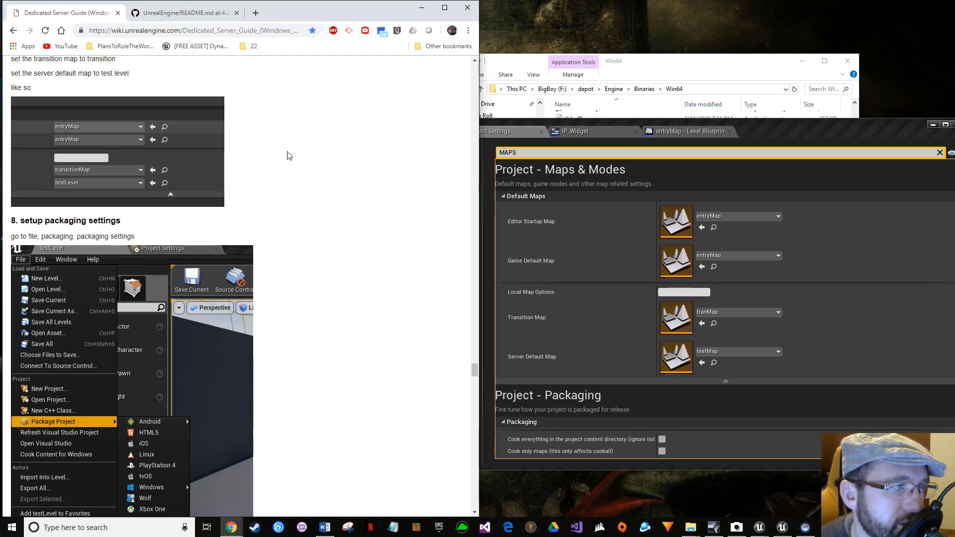
pyautogui.scroll(-7, 289, 156)
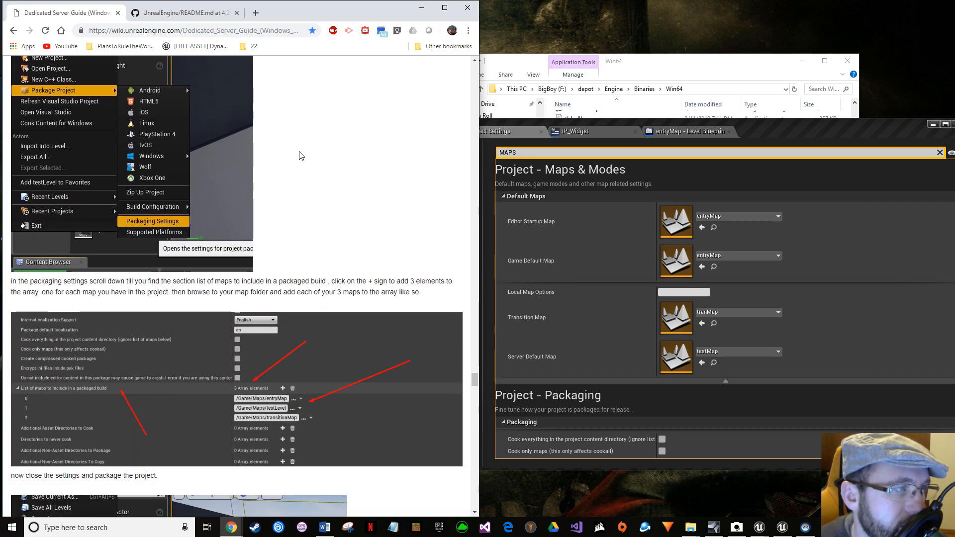
pyautogui.scroll(-10, 299, 155)
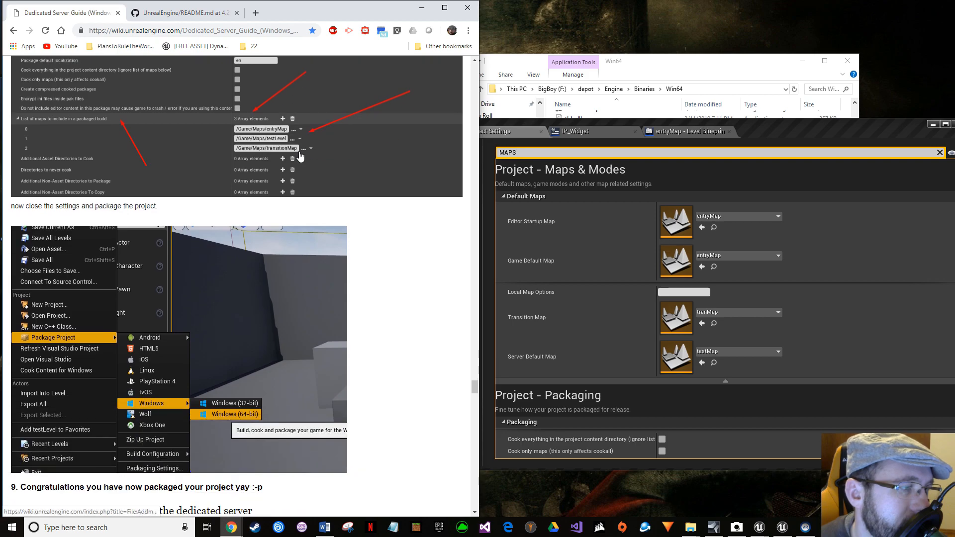
pyautogui.scroll(-10, 299, 156)
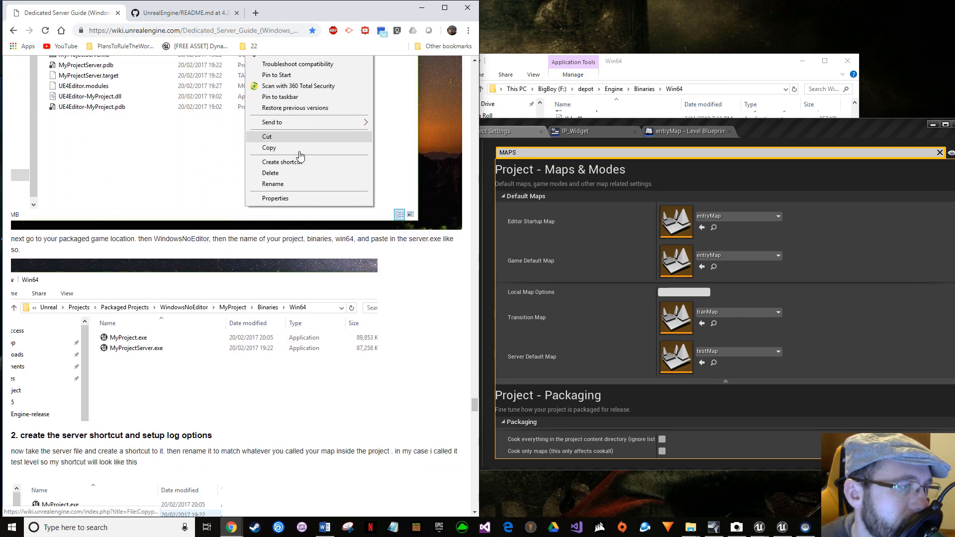
pyautogui.scroll(20, 299, 155)
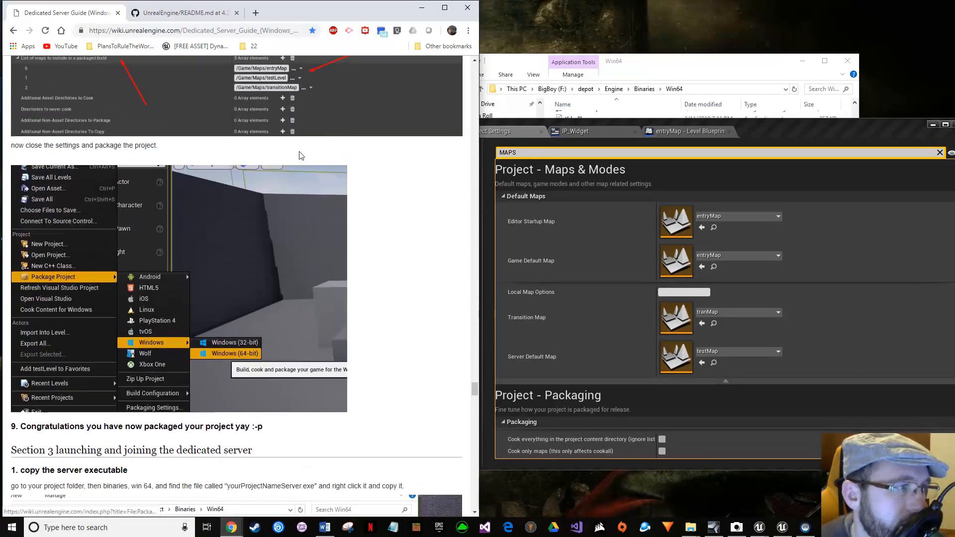
pyautogui.scroll(3, 255, 350)
pyautogui.moveTo(768, 132); pyautogui.dragTo(547, 73)
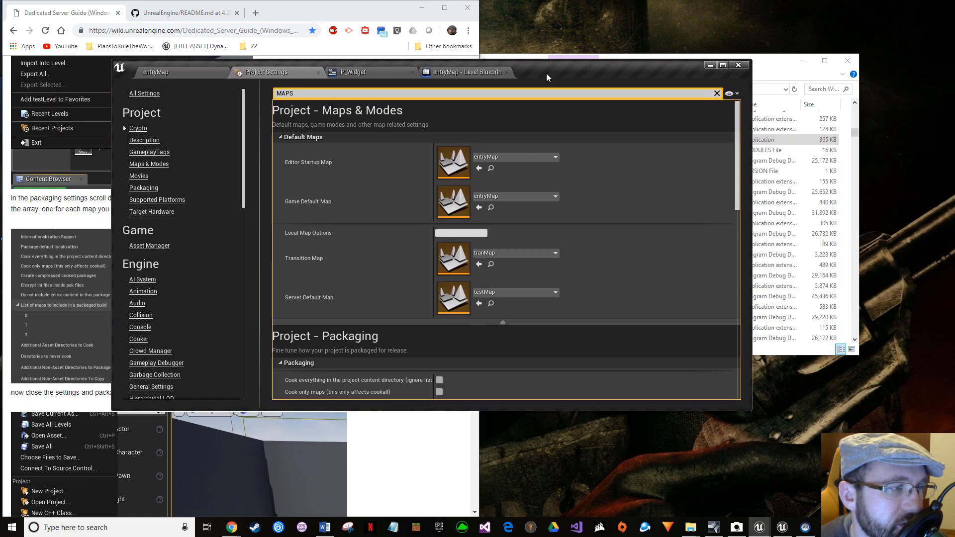
# - From the entryMap level editor, show the project's Content folder in File Explorer and go up to the Tutorial1 4.20 project folder
pyautogui.click(200, 71)
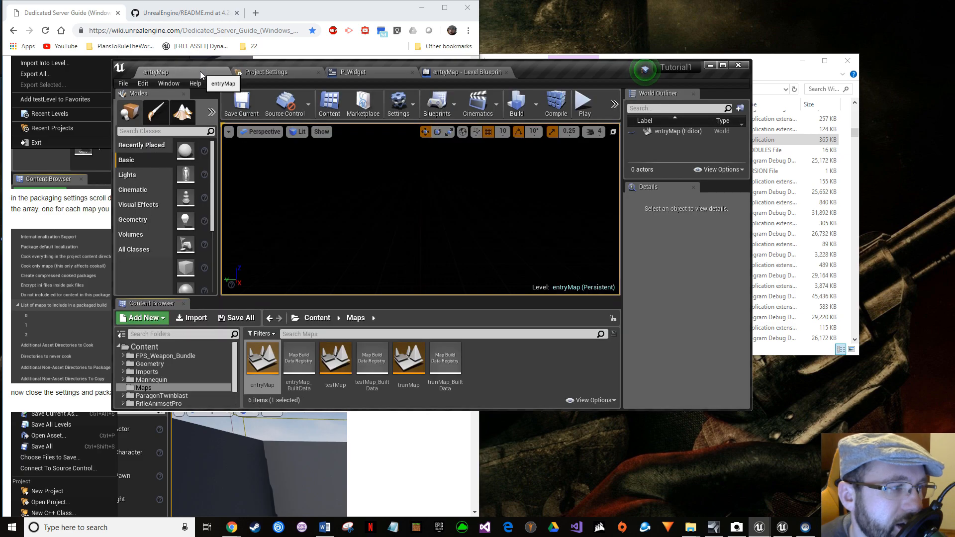
pyautogui.click(152, 347)
pyautogui.rightClick(154, 350)
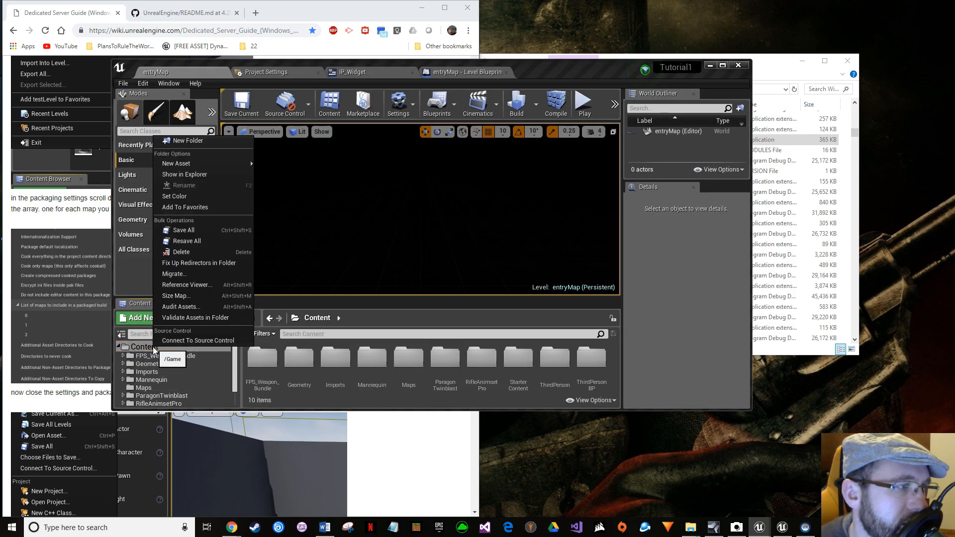
pyautogui.click(196, 178)
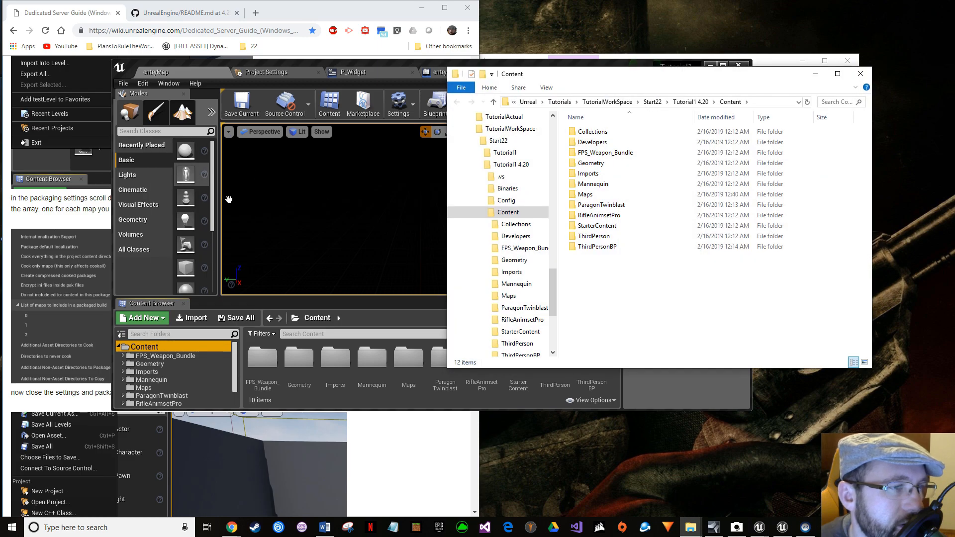
pyautogui.click(691, 102)
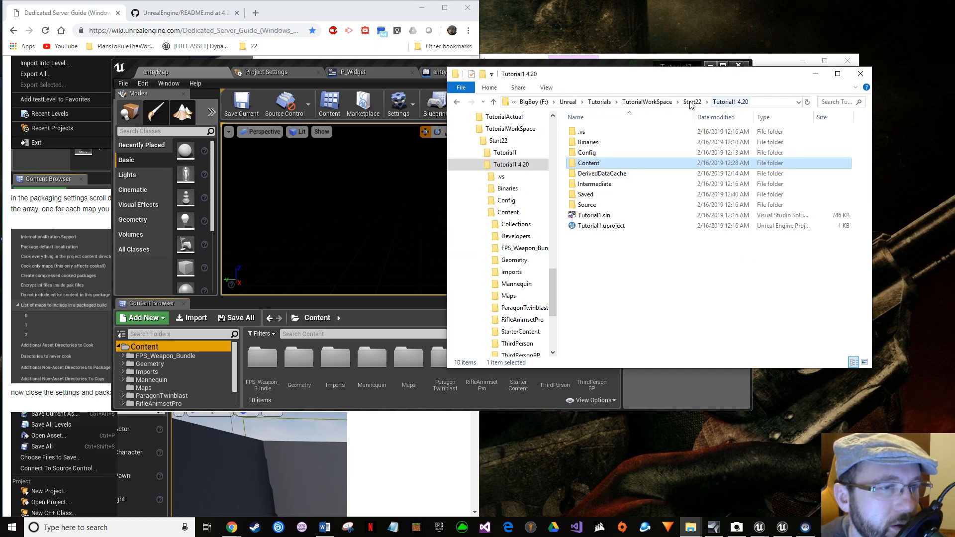
# - Exit the Unreal Editor for the Tutorial1 project
pyautogui.moveTo(418, 63); pyautogui.dragTo(396, 60)
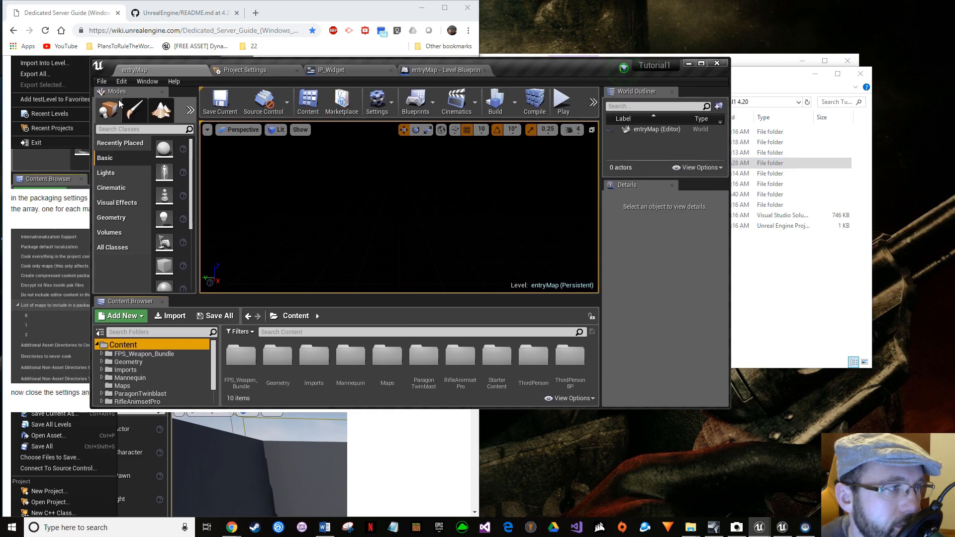
pyautogui.click(101, 81)
pyautogui.click(106, 403)
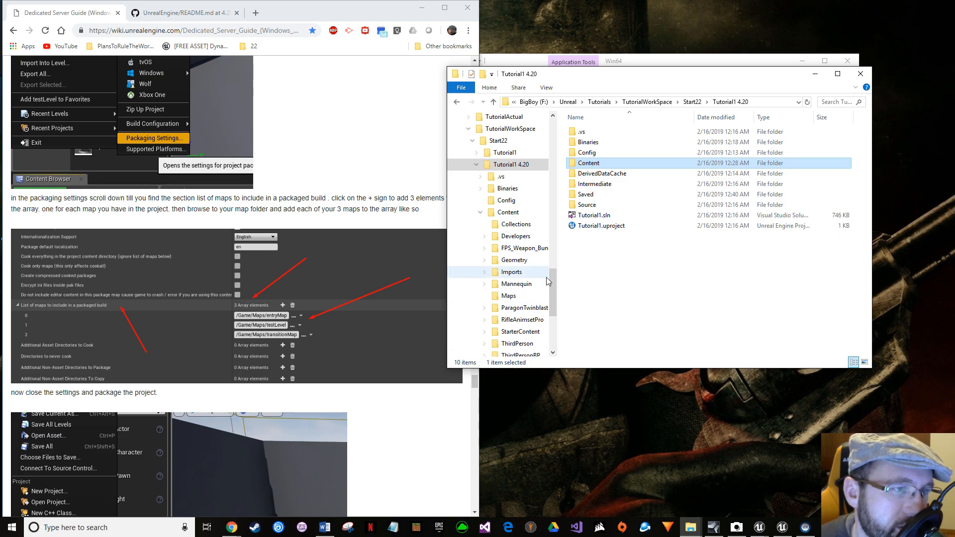
# - Read the Dedicated Server Guide's Section 2 on brand new and blueprint-only projects, with the project folder window moved aside
pyautogui.moveTo(610, 79); pyautogui.dragTo(641, 58)
pyautogui.scroll(20, 426, 178)
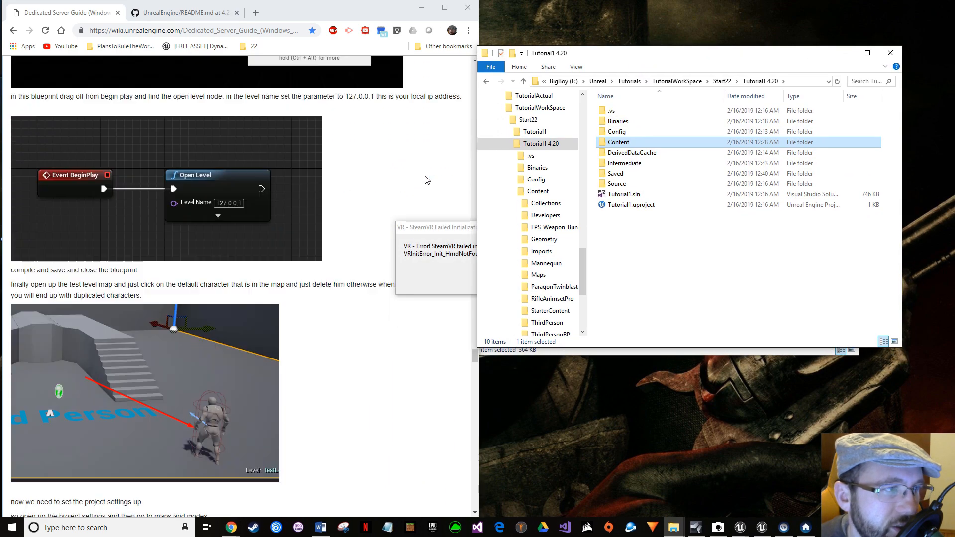
pyautogui.scroll(15, 426, 179)
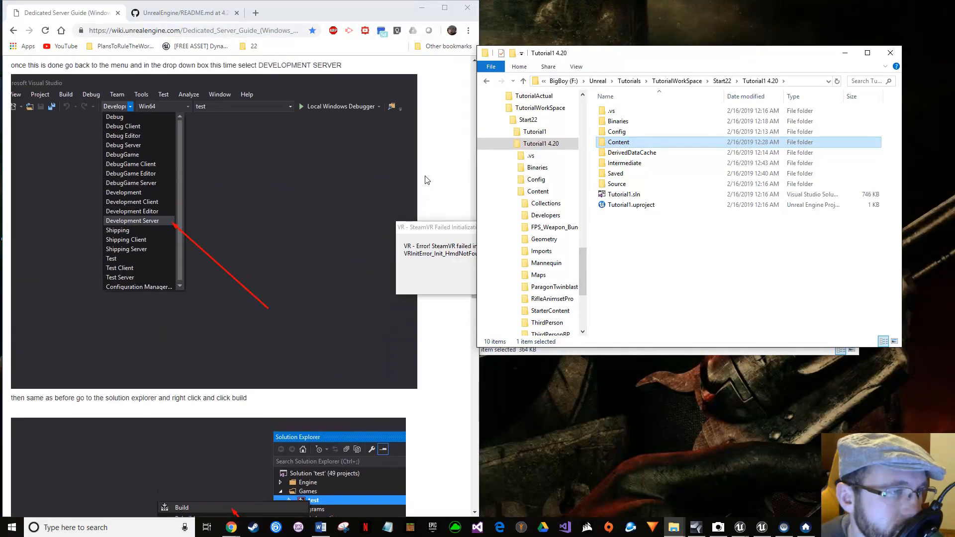
pyautogui.scroll(15, 426, 180)
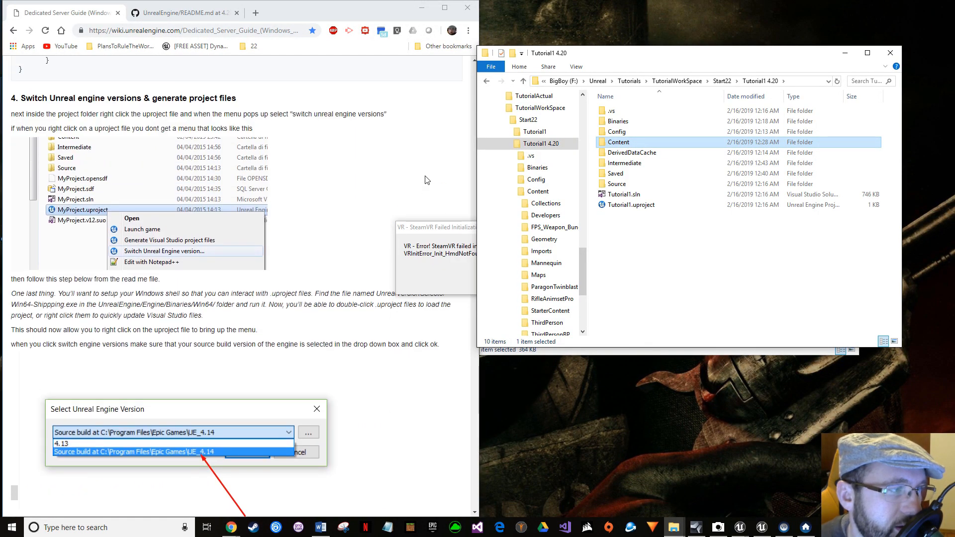
pyautogui.scroll(-12, 425, 179)
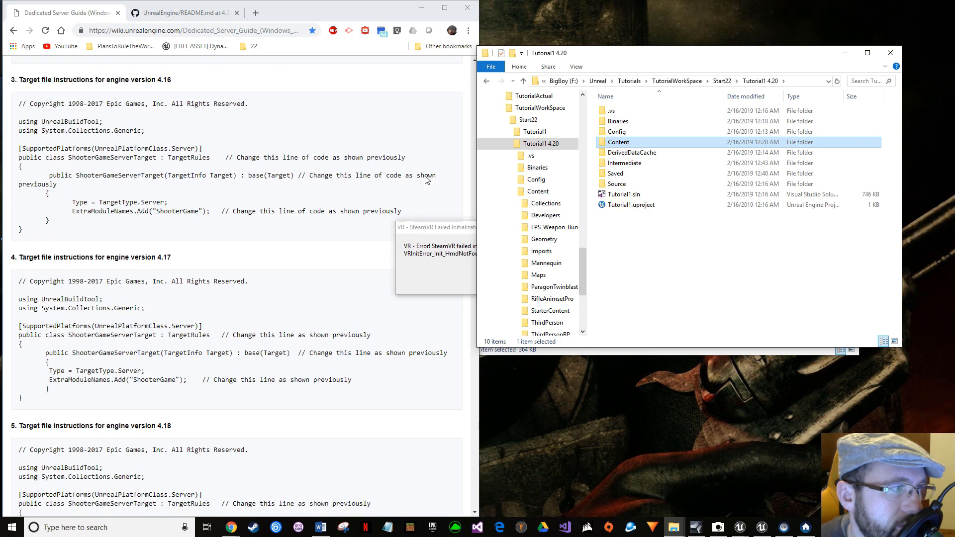
pyautogui.scroll(15, 425, 179)
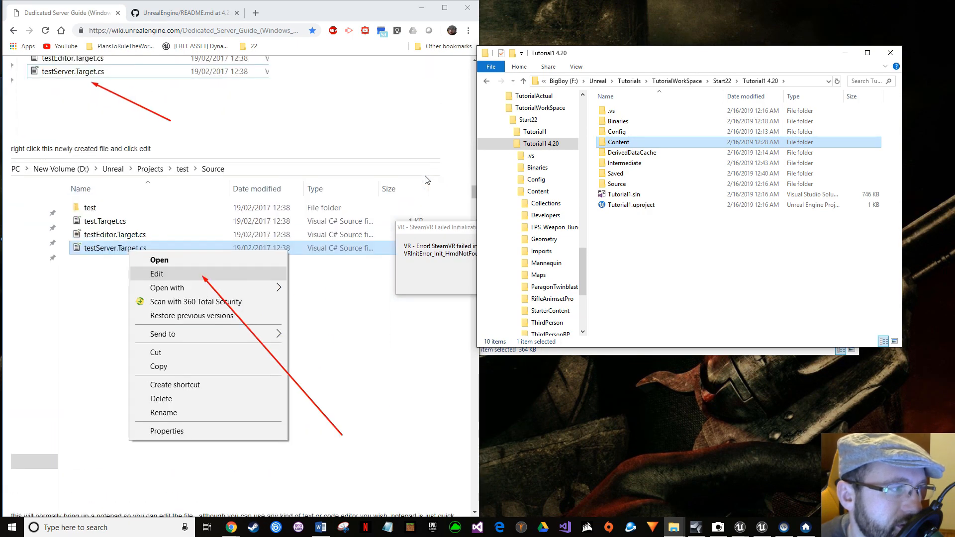
pyautogui.scroll(15, 425, 180)
pyautogui.scroll(-3, 426, 180)
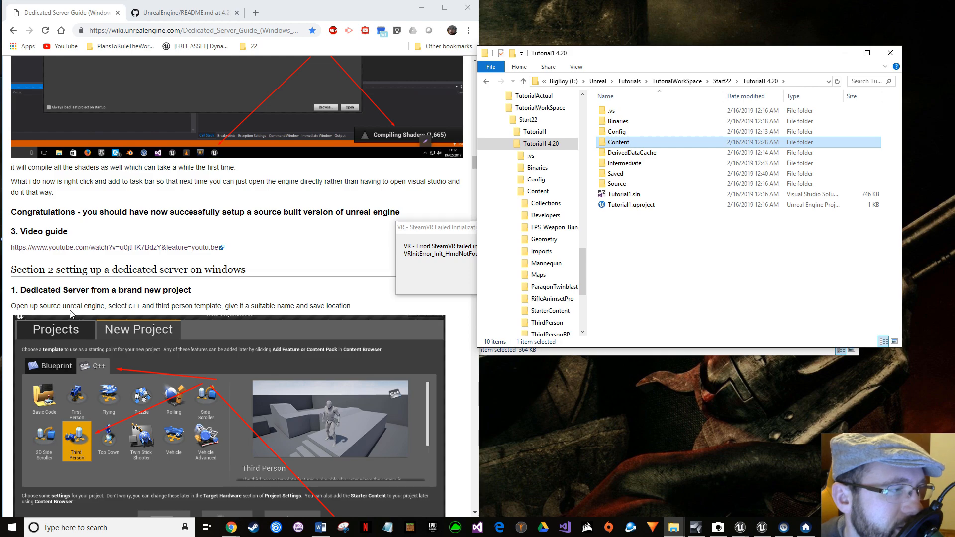
pyautogui.scroll(-7, 70, 314)
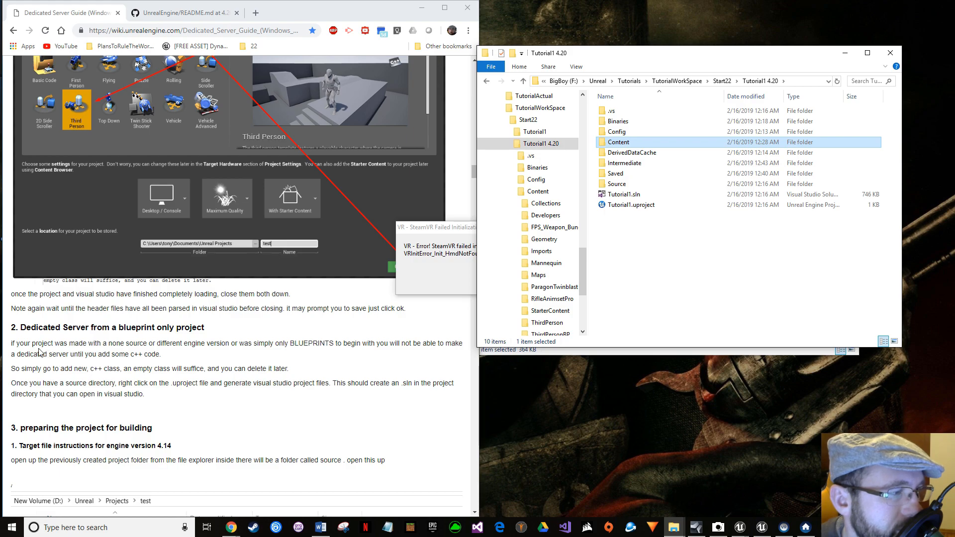
pyautogui.scroll(-2, 28, 380)
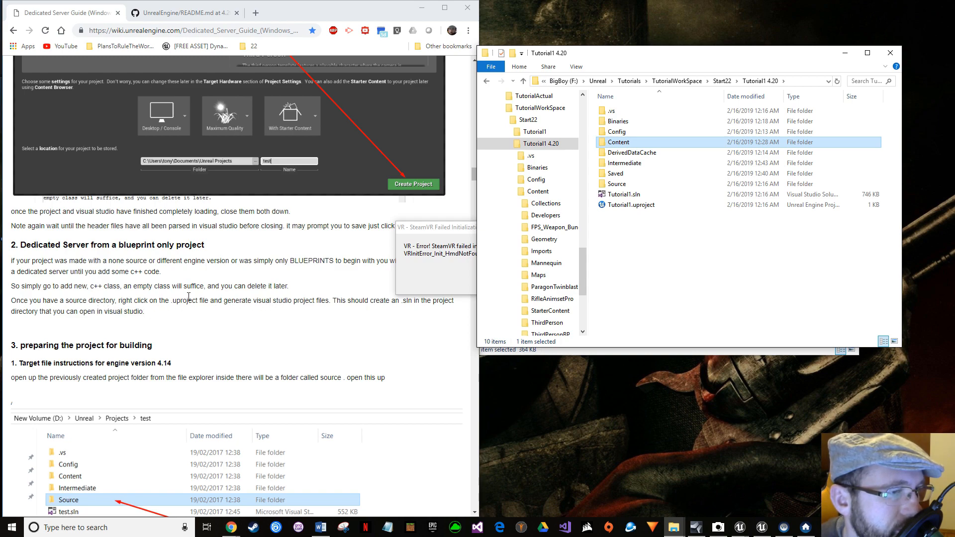
# - Generate the Visual Studio project files for Tutorial1.uproject and show the generation log
pyautogui.rightClick(627, 209)
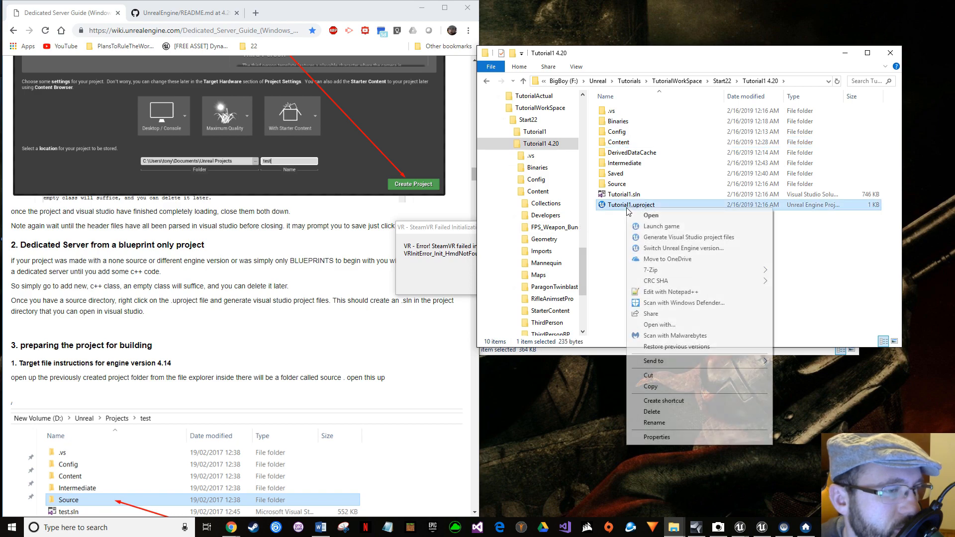
pyautogui.click(662, 238)
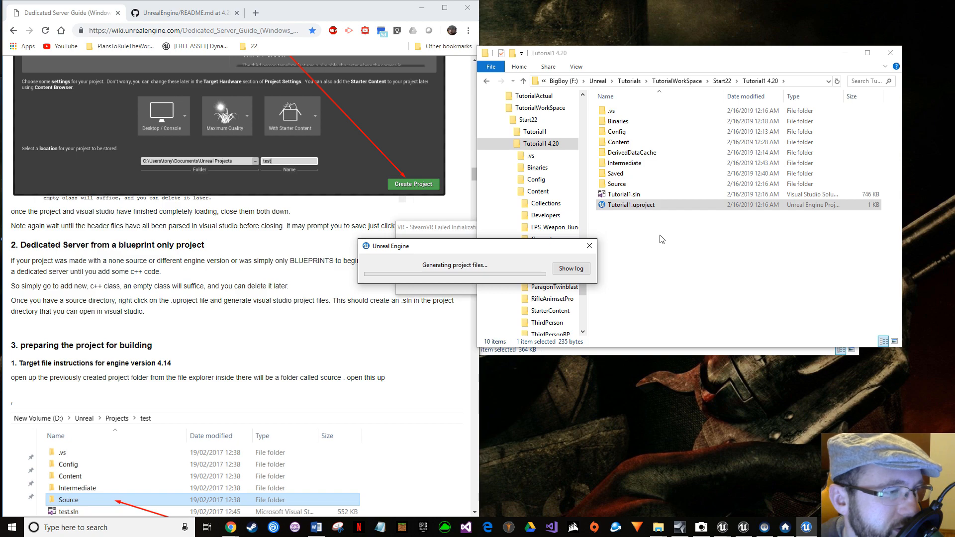
pyautogui.click(581, 270)
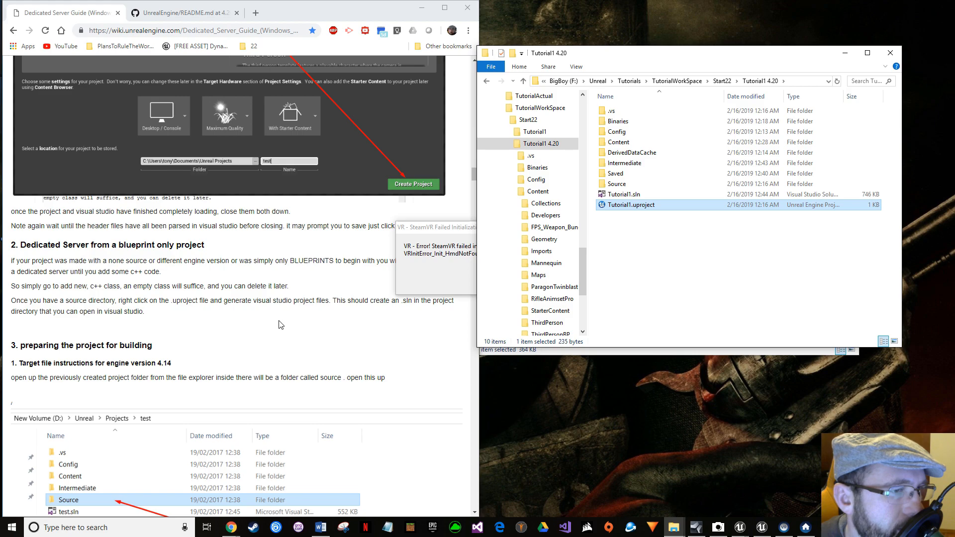
# - Following the guide's target file instructions, open the project's Source folder and place its window beside the guide
pyautogui.scroll(-5, 282, 324)
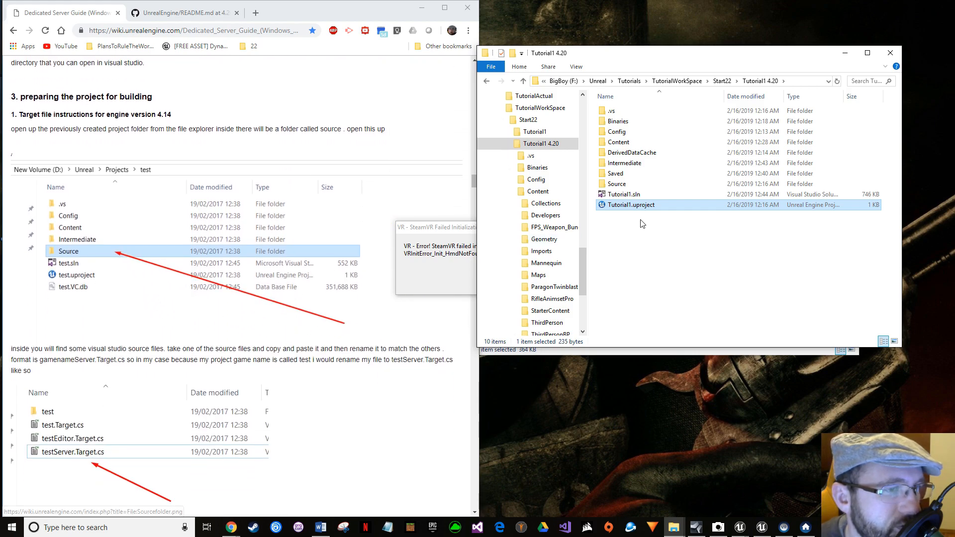
pyautogui.doubleClick(617, 185)
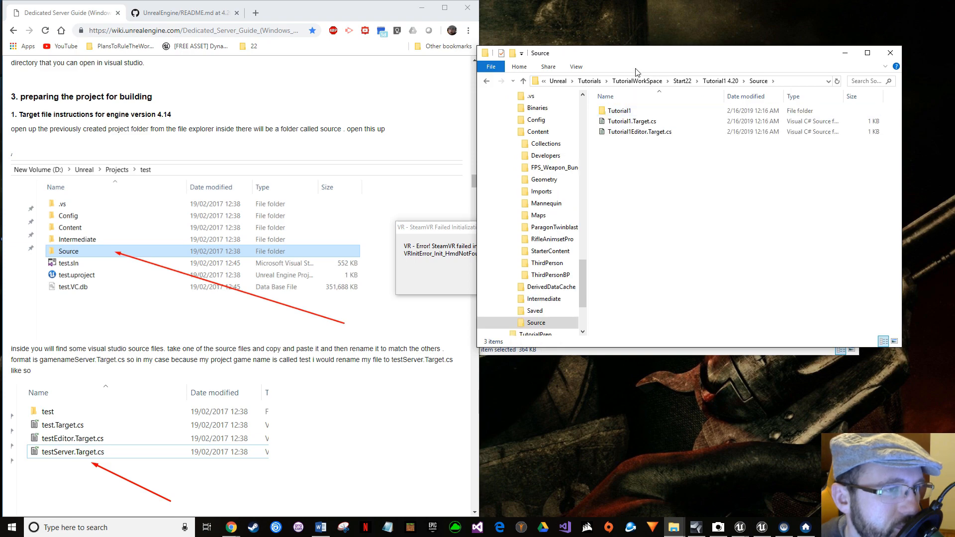
pyautogui.moveTo(637, 57); pyautogui.dragTo(621, 13)
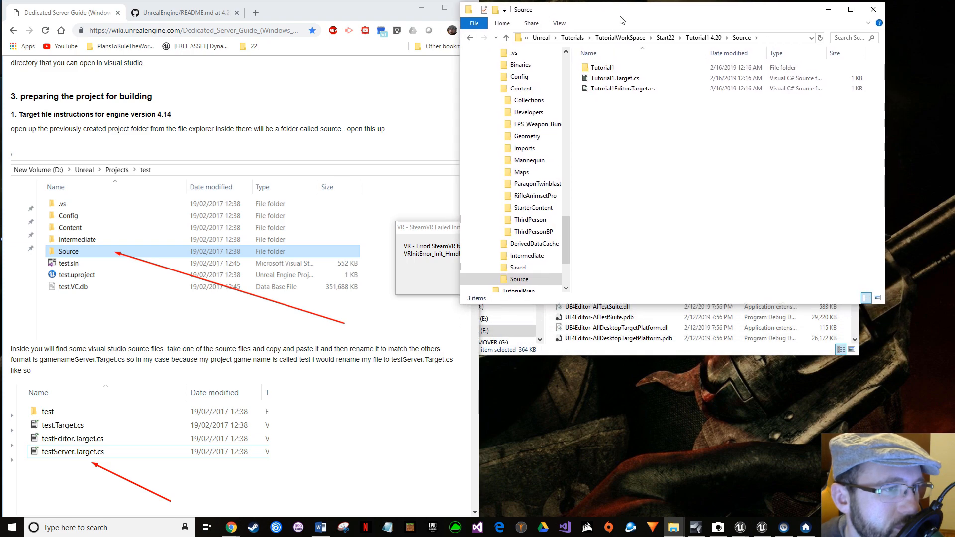
# - Duplicate Tutorial1Editor.Target.cs within the Source folder
pyautogui.click(609, 91)
pyautogui.rightClick(609, 92)
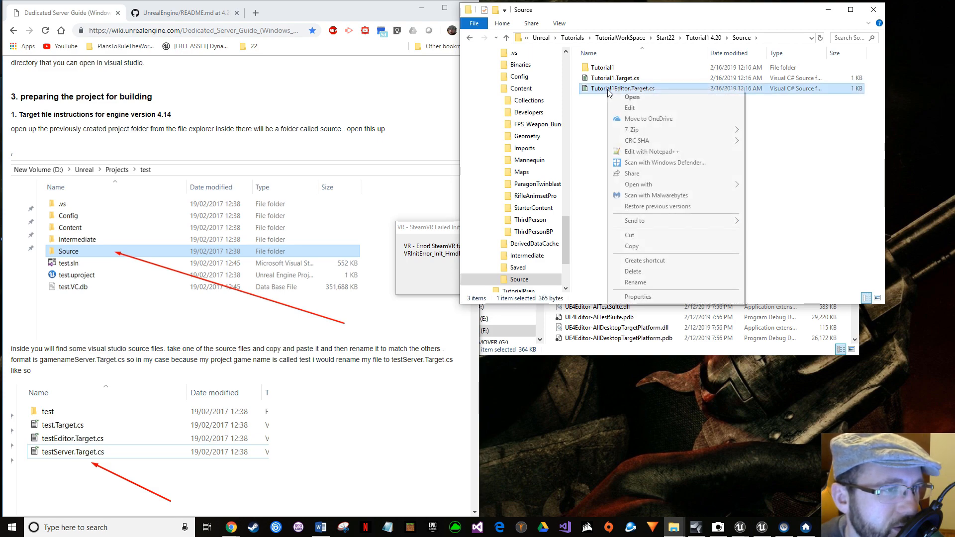
pyautogui.click(632, 246)
pyautogui.click(610, 132)
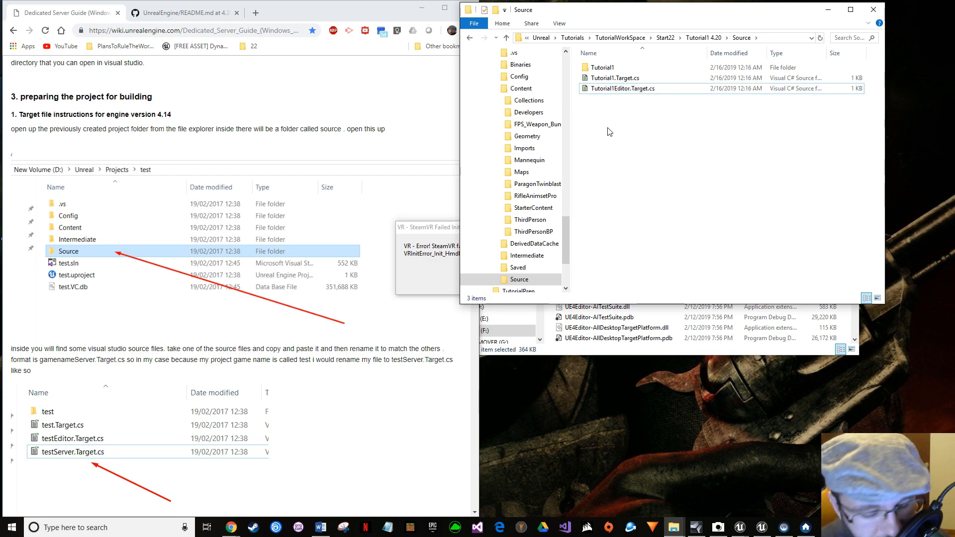
pyautogui.hotkey('ctrl', 'v')
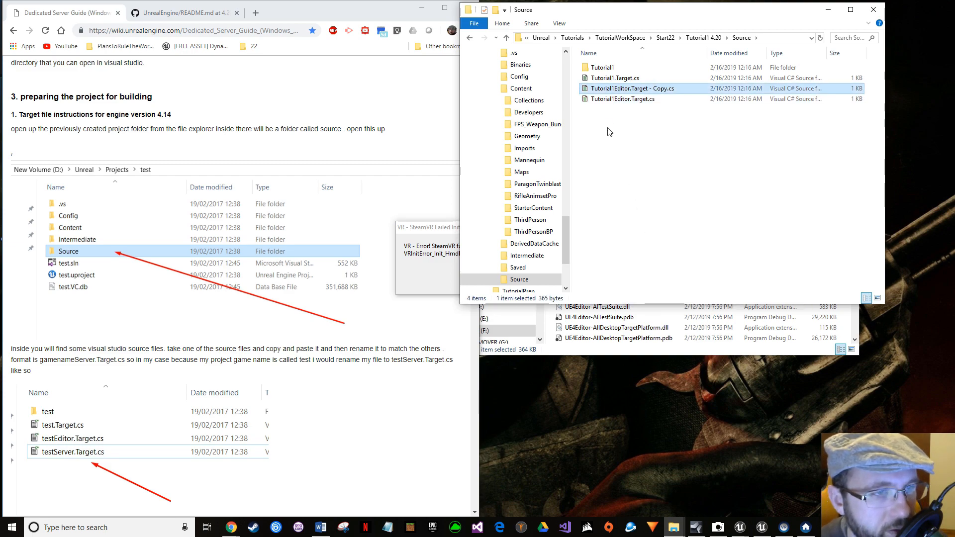
# - Rename the duplicated target file as Tutorial1Server.Target.cs
pyautogui.click(620, 91)
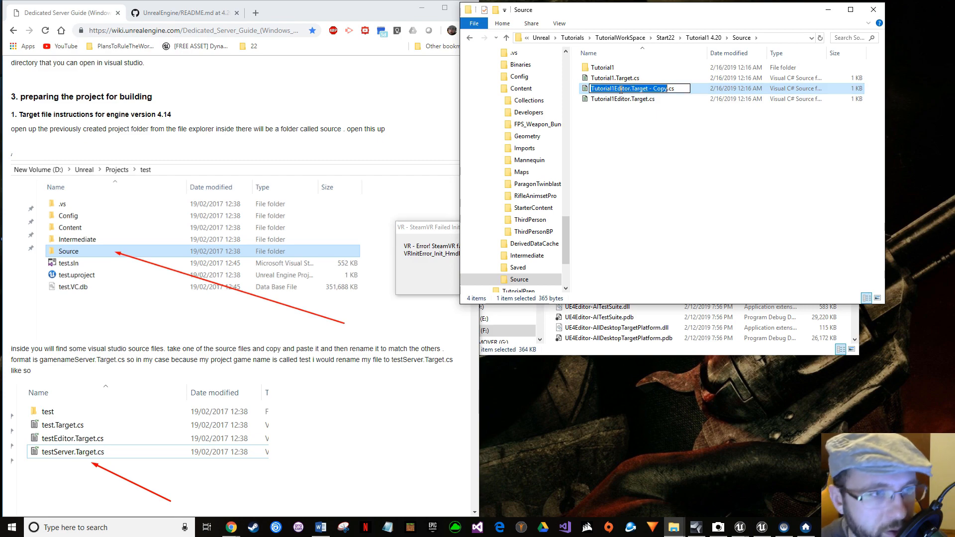
pyautogui.press('Right')
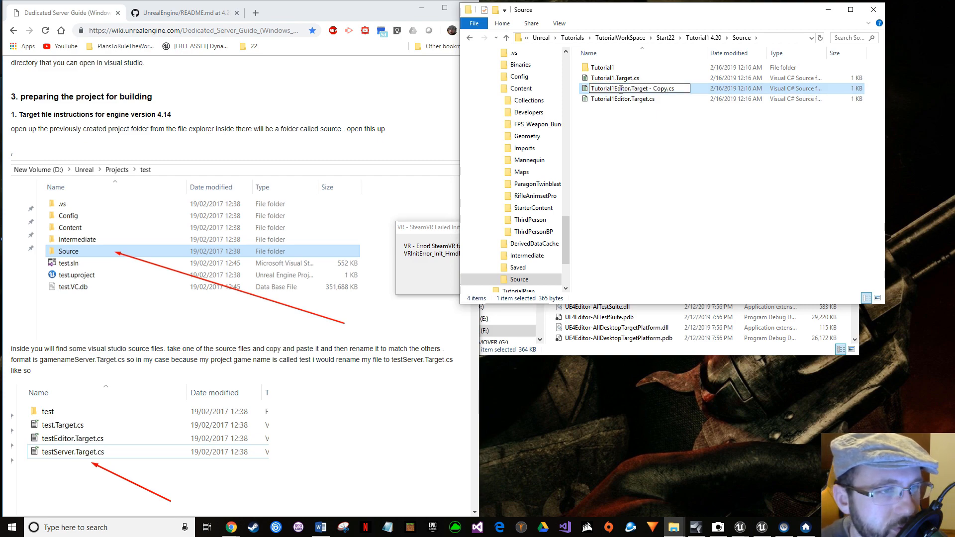
pyautogui.press('BackSpace')
pyautogui.press('BackSpace')
pyautogui.press('BackSpace')
pyautogui.press('BackSpace')
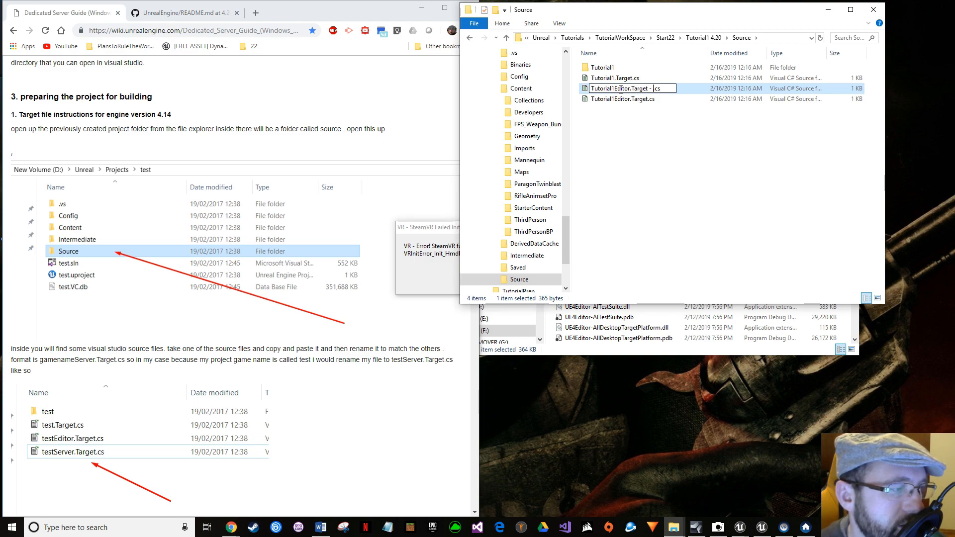
pyautogui.press('BackSpace')
pyautogui.press('BackSpace')
pyautogui.press('BackSpace')
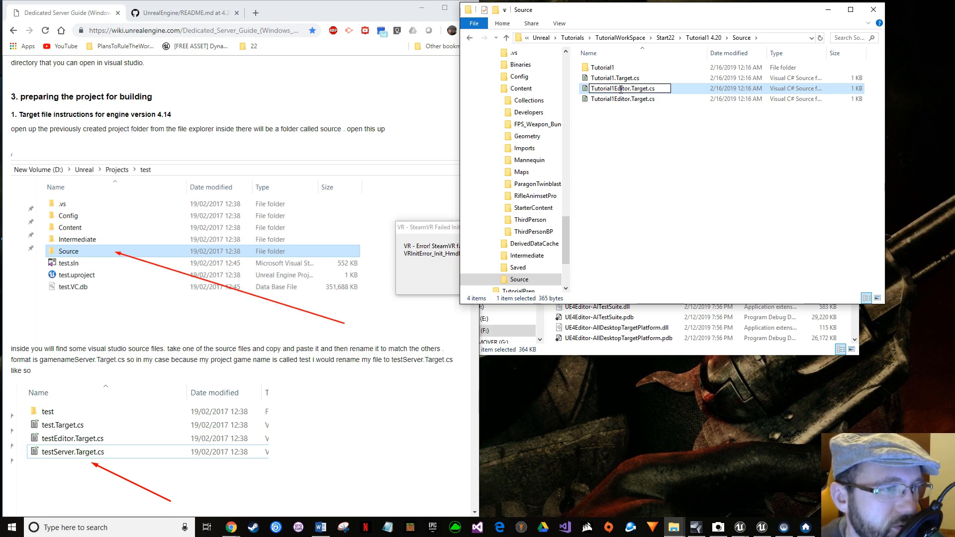
pyautogui.press('Left')
pyautogui.press('Left')
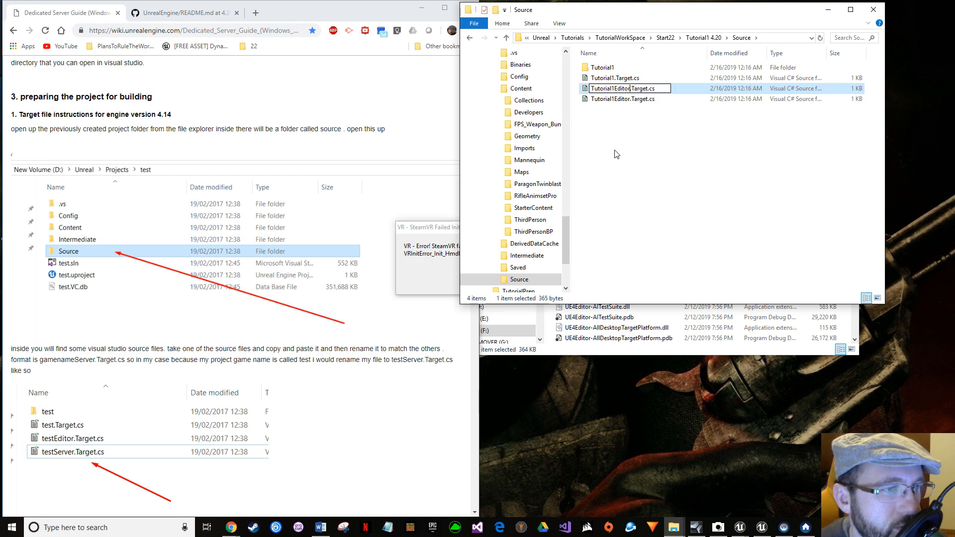
pyautogui.press('BackSpace')
pyautogui.press('BackSpace')
pyautogui.press('BackSpace')
pyautogui.press('BackSpace')
pyautogui.press('BackSpace')
pyautogui.press('BackSpace')
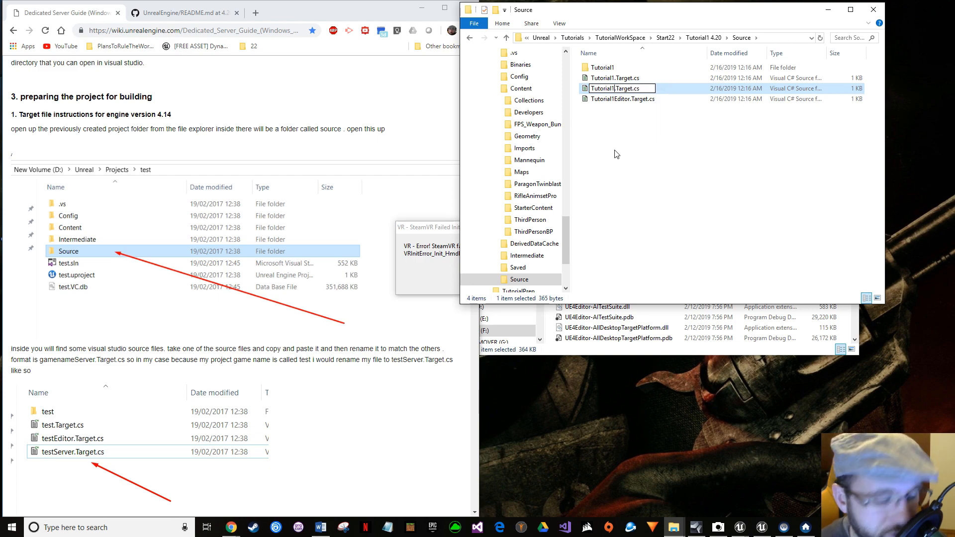
pyautogui.write('Server')
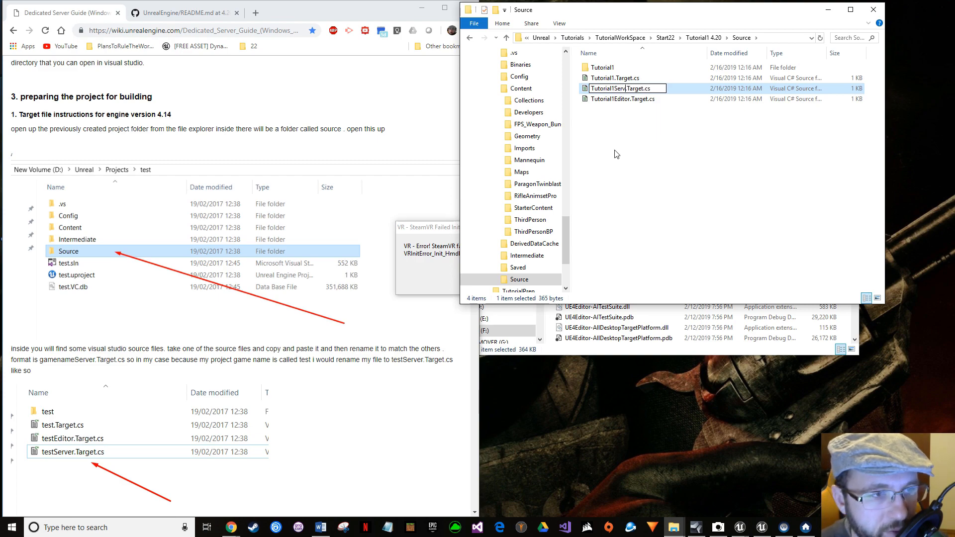
pyautogui.press('BackSpace')
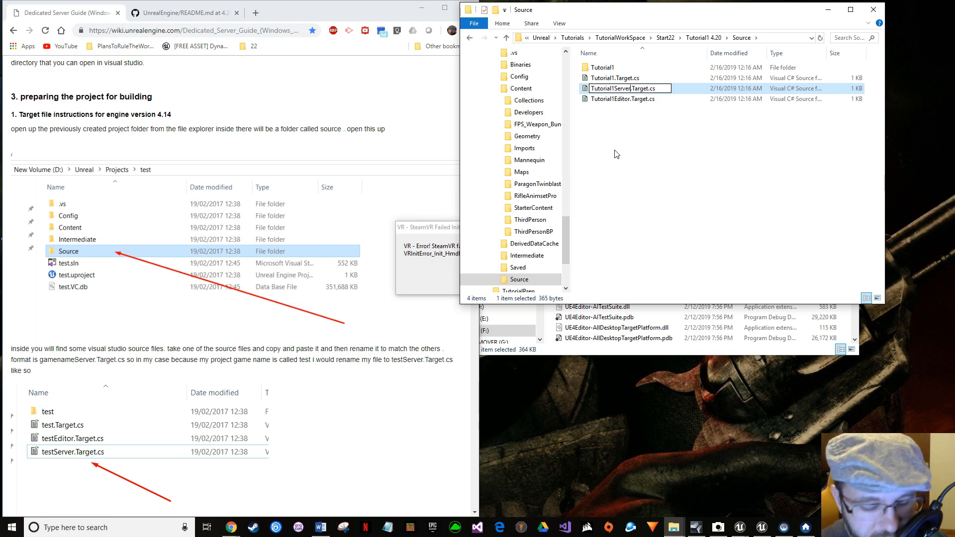
pyautogui.click(680, 159)
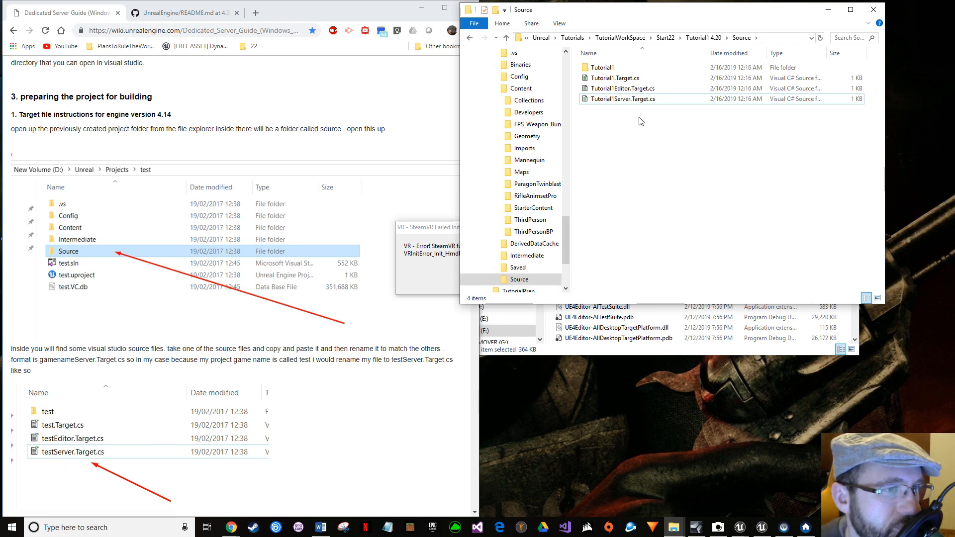
# - Open Tutorial1Server.Target.cs for editing in Notepad and move its window off the guide
pyautogui.rightClick(641, 100)
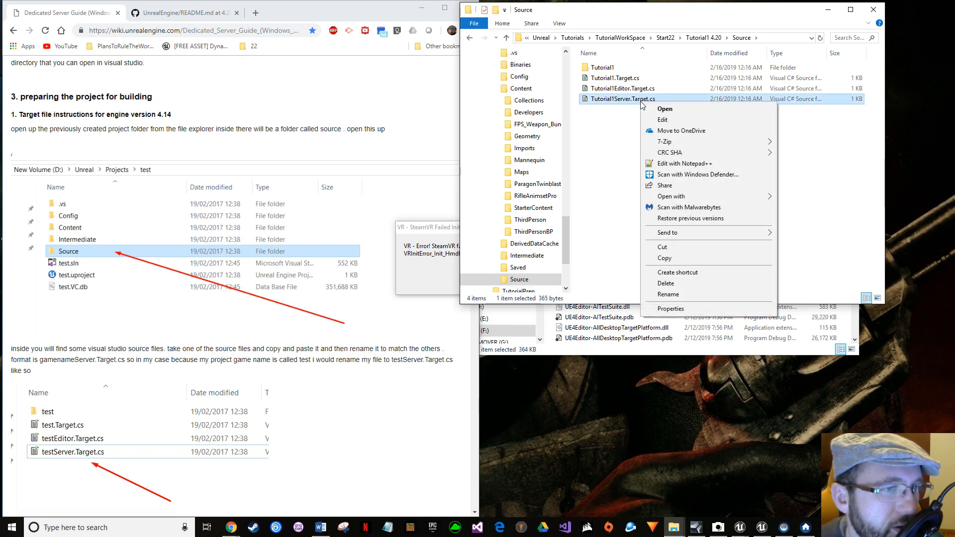
pyautogui.click(662, 120)
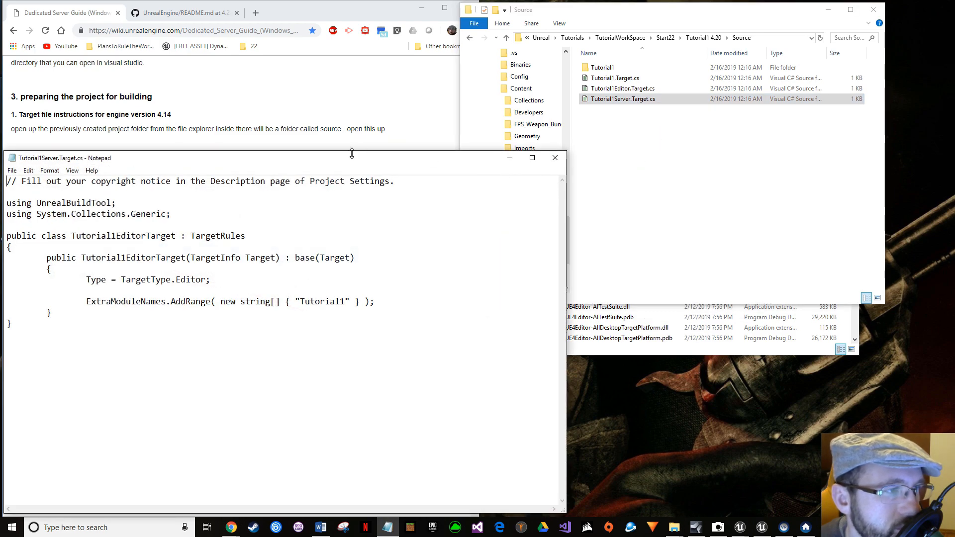
pyautogui.moveTo(352, 158); pyautogui.dragTo(737, 99)
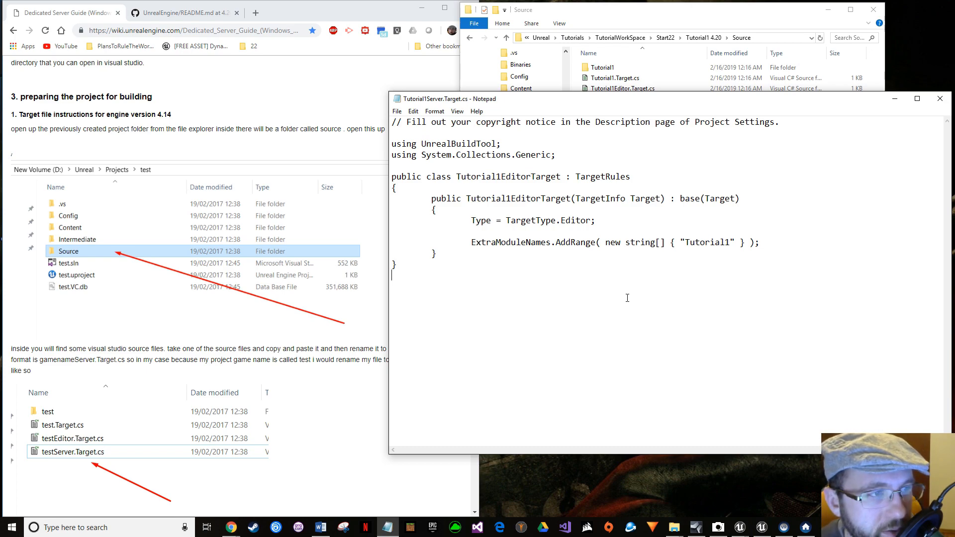
# - Clear the contents of Tutorial1Server.Target.cs and find the guide's target file code for engine version 4.18
pyautogui.hotkey('ctrl', 'a')
pyautogui.press('BackSpace')
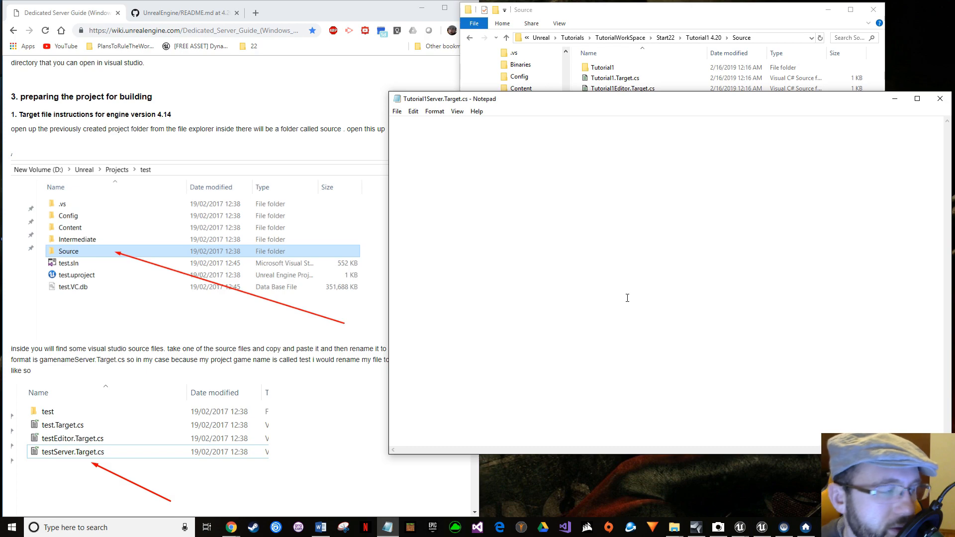
pyautogui.scroll(-12, 288, 287)
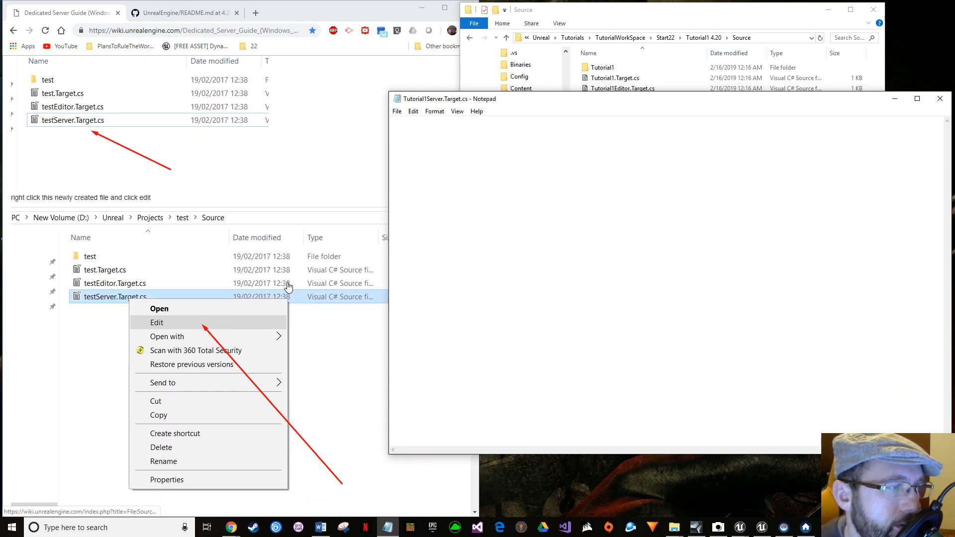
pyautogui.scroll(-5, 289, 288)
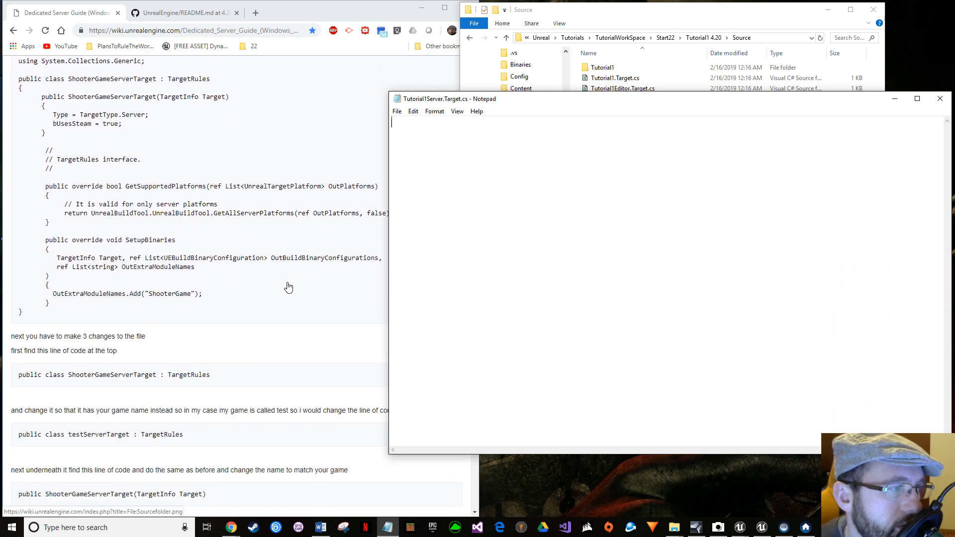
pyautogui.moveTo(515, 105); pyautogui.dragTo(587, 43)
pyautogui.scroll(-18, 314, 244)
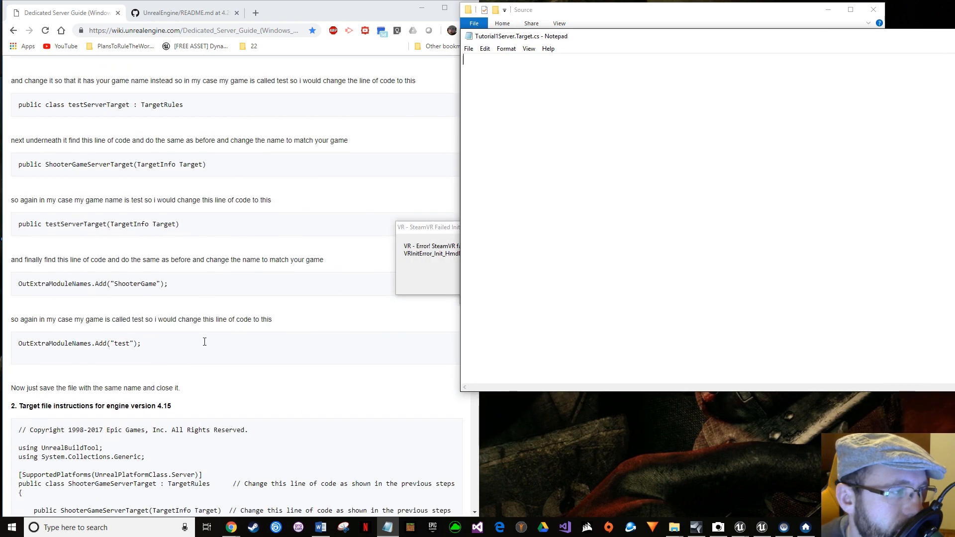
pyautogui.scroll(-10, 204, 342)
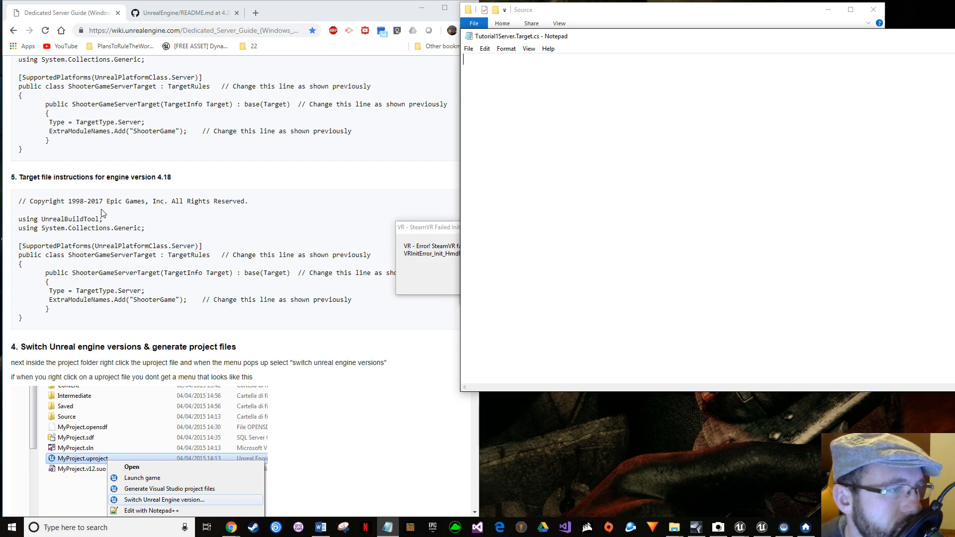
# - Copy the guide's complete 4.18 target file code into the empty Tutorial1Server.Target.cs
pyautogui.click(336, 15)
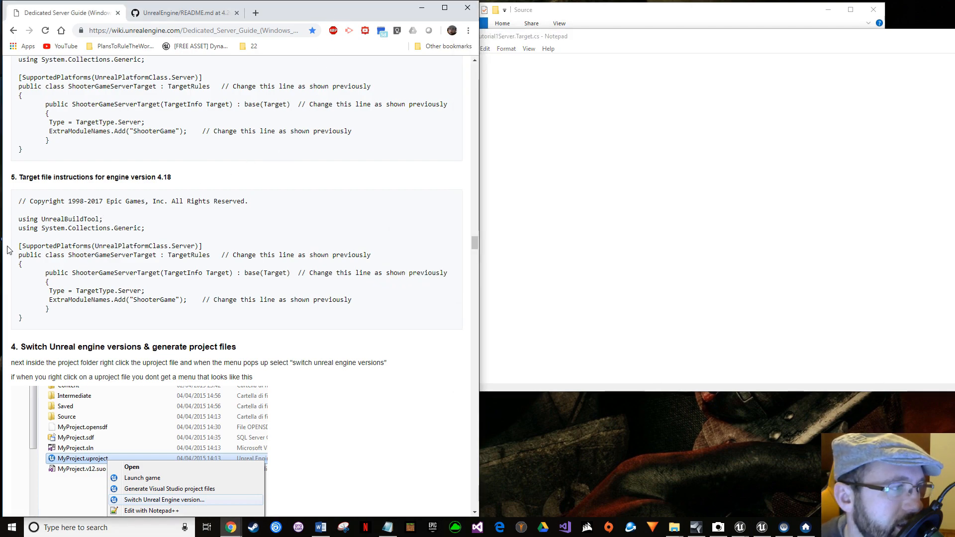
pyautogui.moveTo(20, 199); pyautogui.dragTo(195, 329)
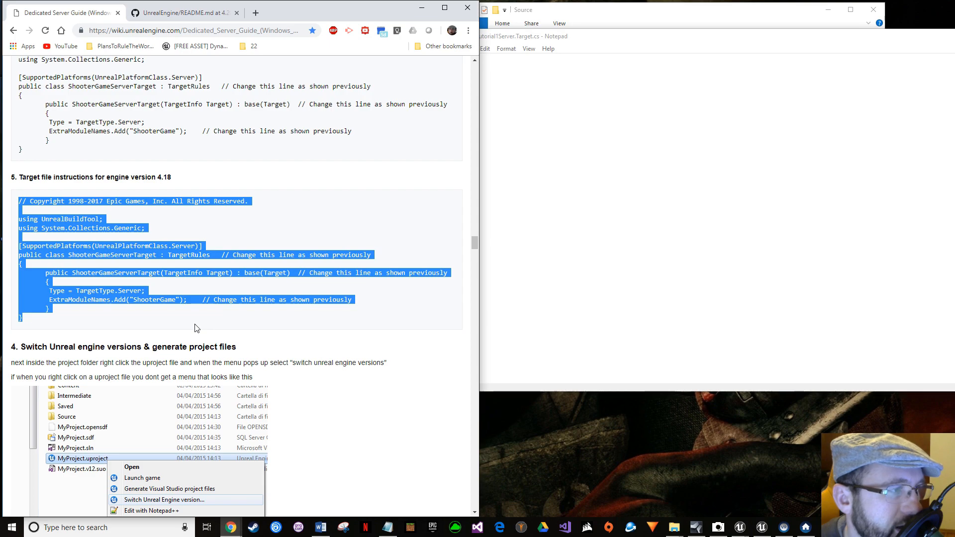
pyautogui.rightClick(148, 255)
pyautogui.click(151, 260)
pyautogui.click(516, 93)
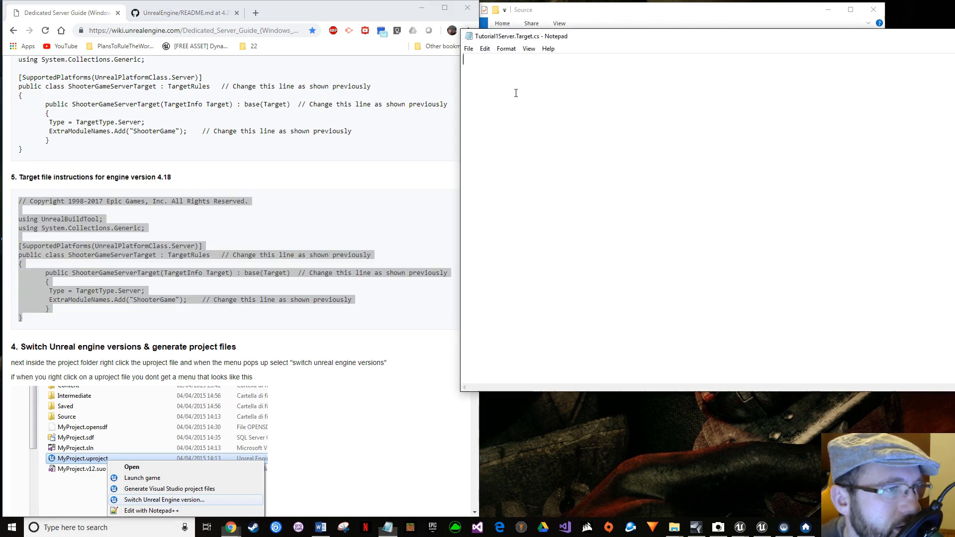
pyautogui.rightClick(516, 93)
pyautogui.click(536, 134)
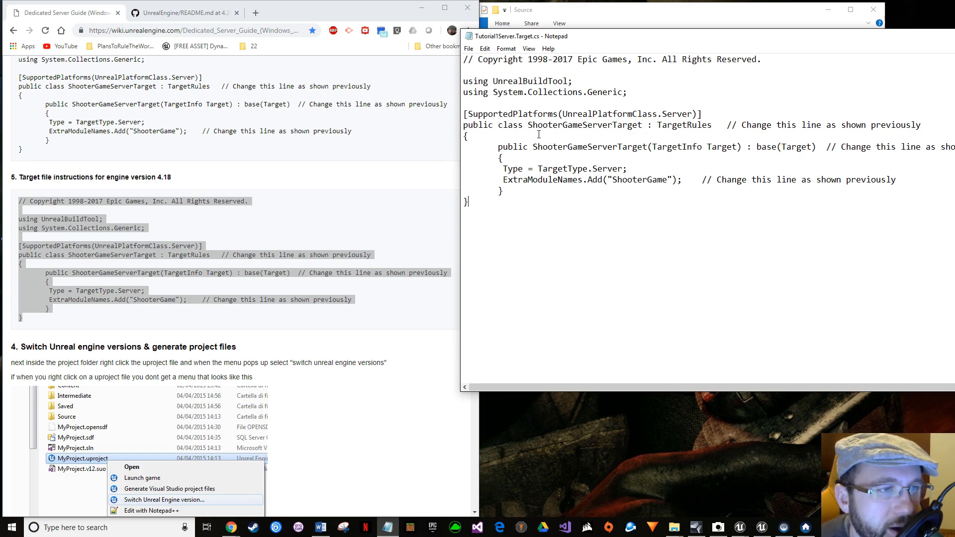
# - Replace ShooterGame with Tutorial1 in the class declaration so the class is named Tutorial1ServerTarget
pyautogui.moveTo(746, 37); pyautogui.dragTo(640, 32)
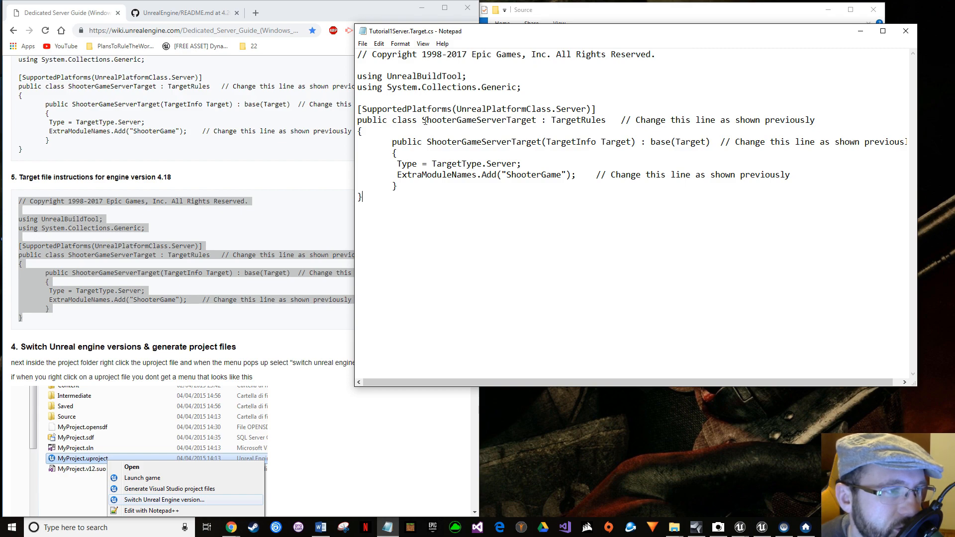
pyautogui.moveTo(426, 120); pyautogui.dragTo(476, 122)
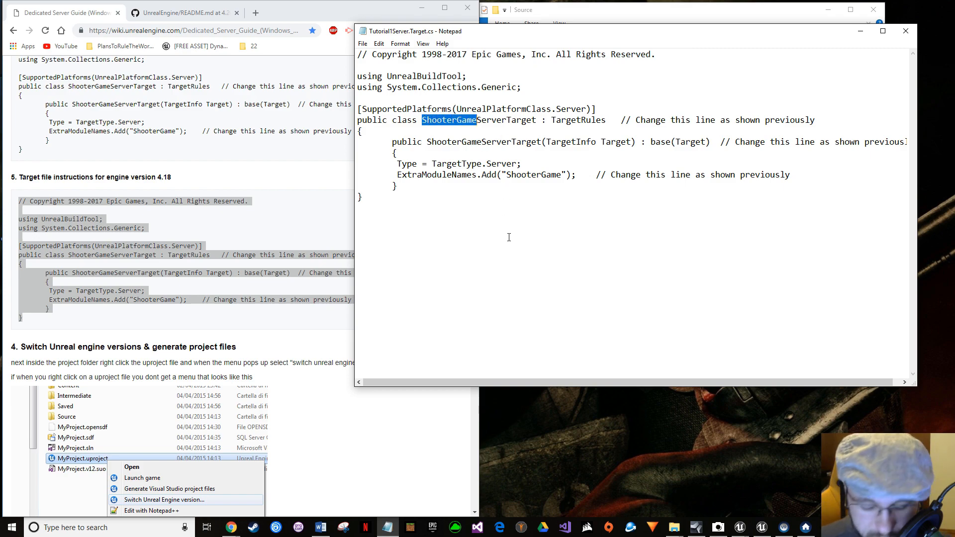
pyautogui.write('Tut')
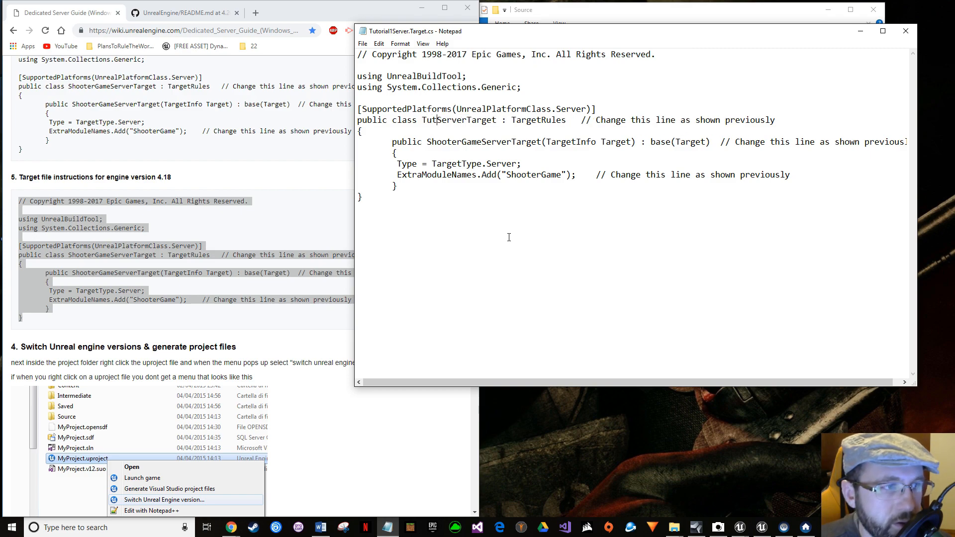
pyautogui.write('orial')
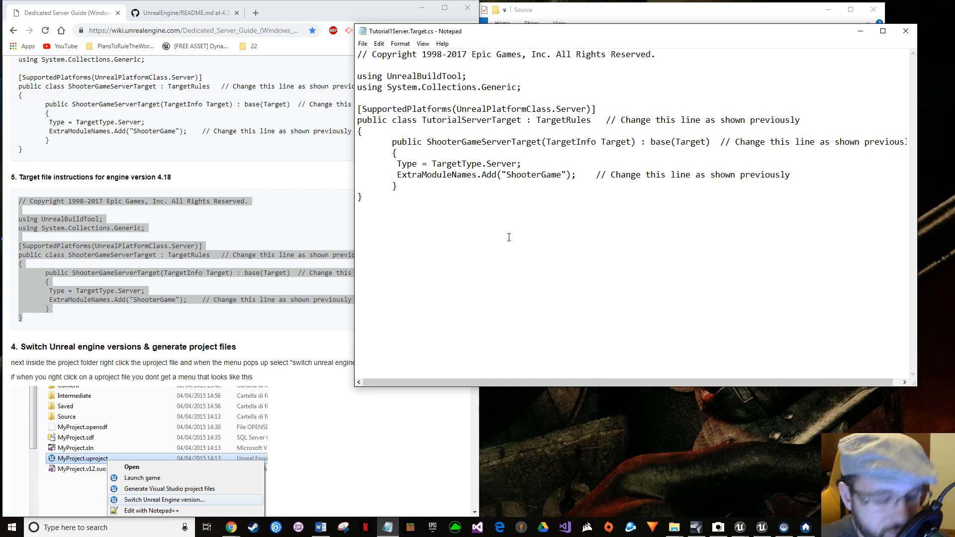
pyautogui.write('1')
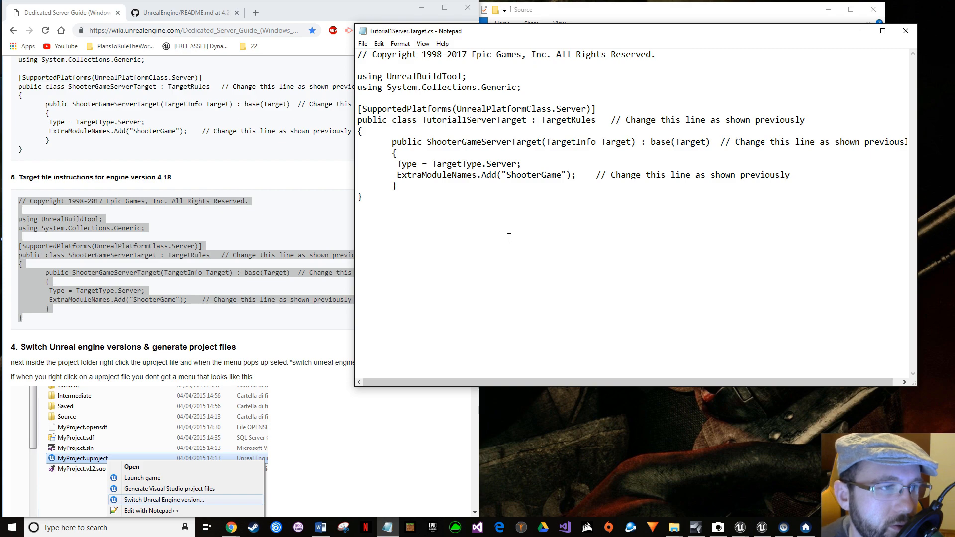
pyautogui.click(440, 135)
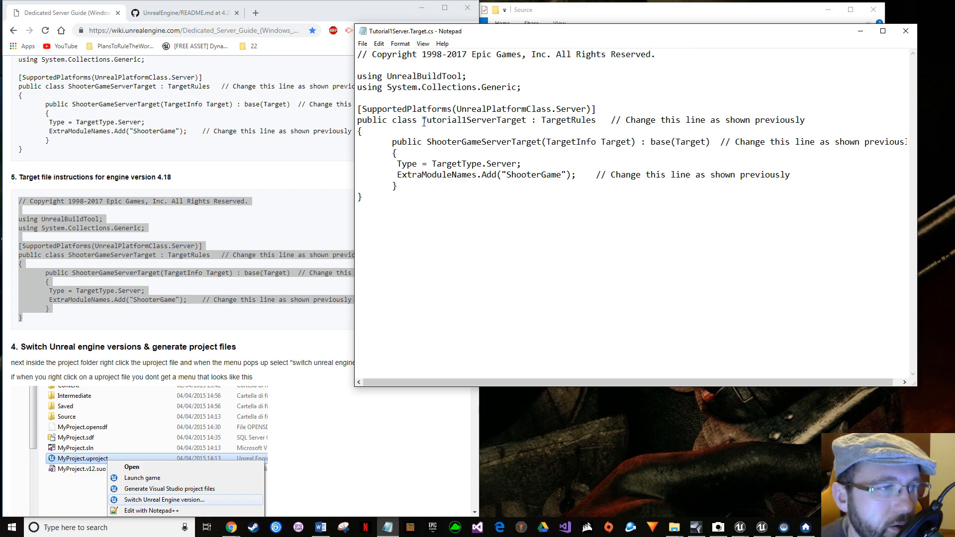
# - Copy Tutorial1 from the class name over ShooterGame in the constructor name and the ExtraModuleNames.Add entry
pyautogui.moveTo(422, 120); pyautogui.dragTo(467, 124)
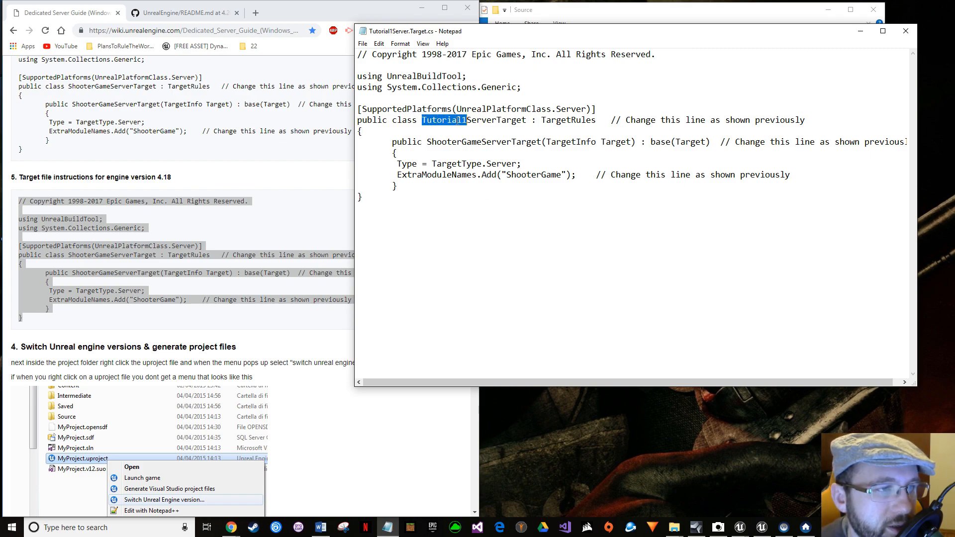
pyautogui.rightClick(458, 120)
pyautogui.click(469, 155)
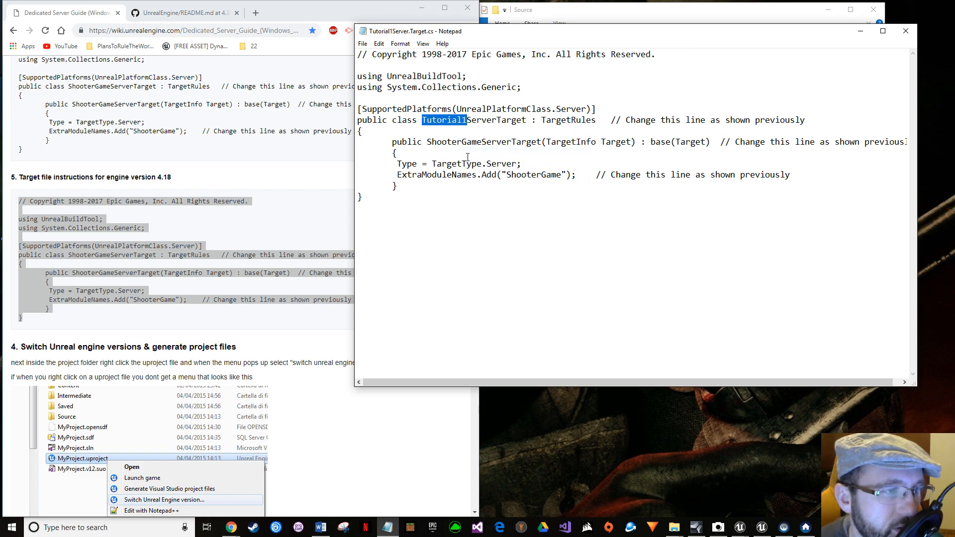
pyautogui.moveTo(427, 143); pyautogui.dragTo(481, 142)
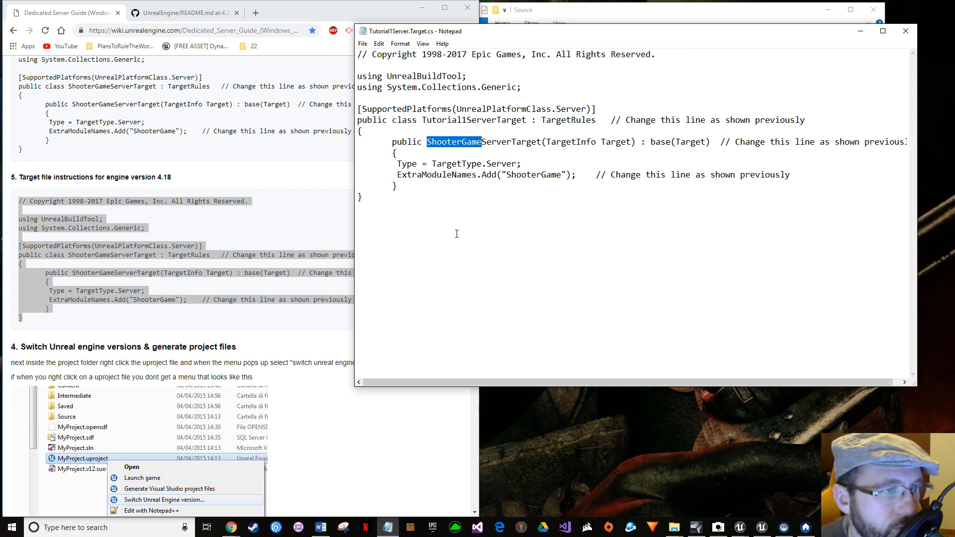
pyautogui.hotkey('ctrl', 'v')
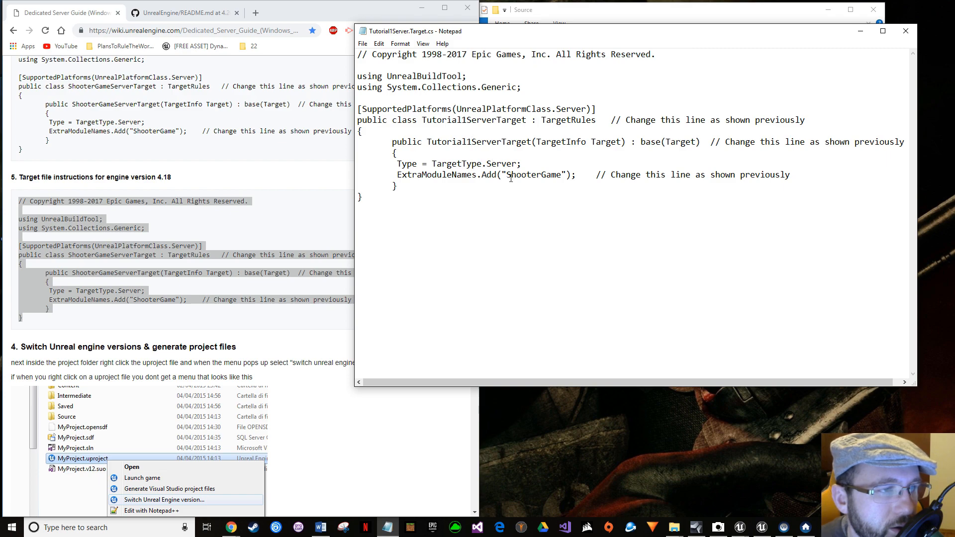
pyautogui.moveTo(506, 174); pyautogui.dragTo(562, 175)
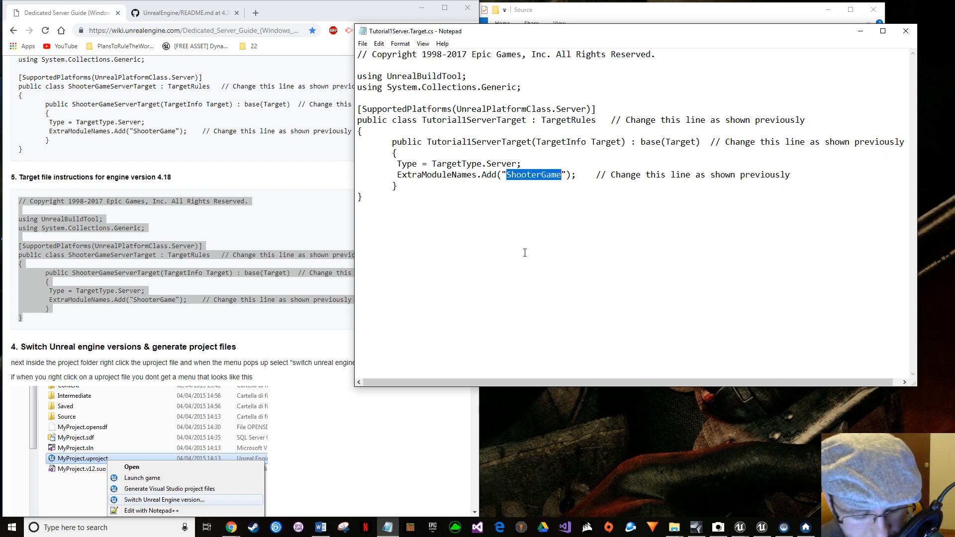
pyautogui.hotkey('ctrl', 'v')
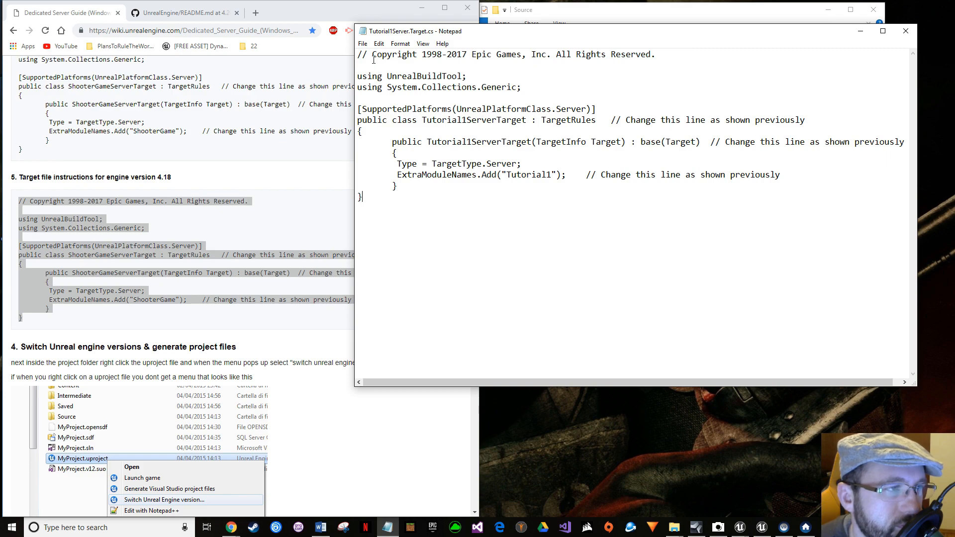
# - Save Tutorial1Server.Target.cs and close it
pyautogui.click(362, 44)
pyautogui.click(376, 75)
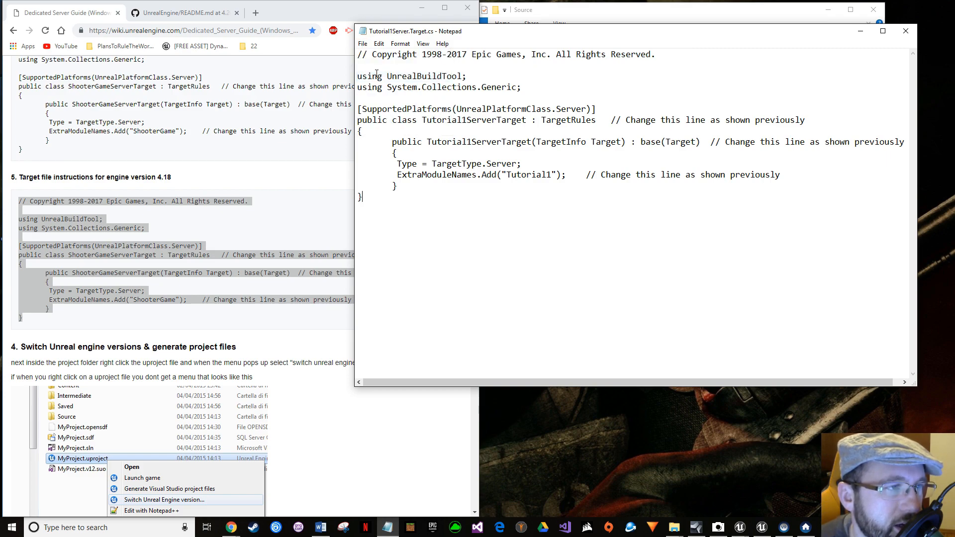
pyautogui.click(906, 31)
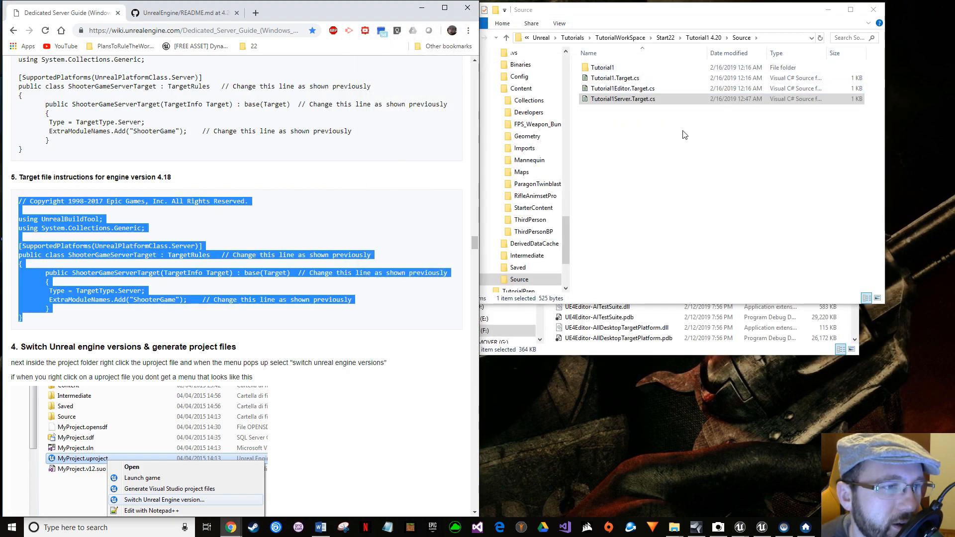
# - Read the guide's sections on switching Unreal engine versions, generating project files and building the server
pyautogui.click(369, 226)
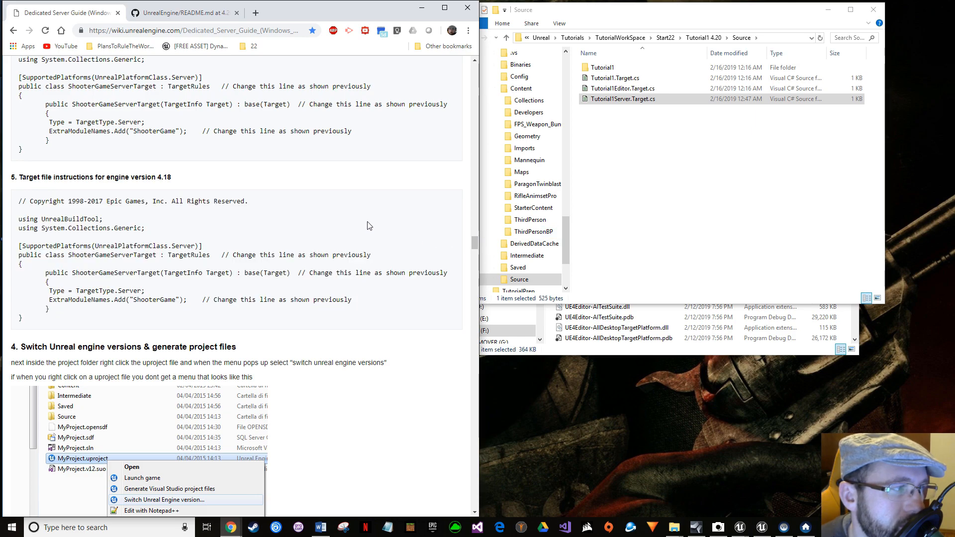
pyautogui.scroll(-3, 369, 226)
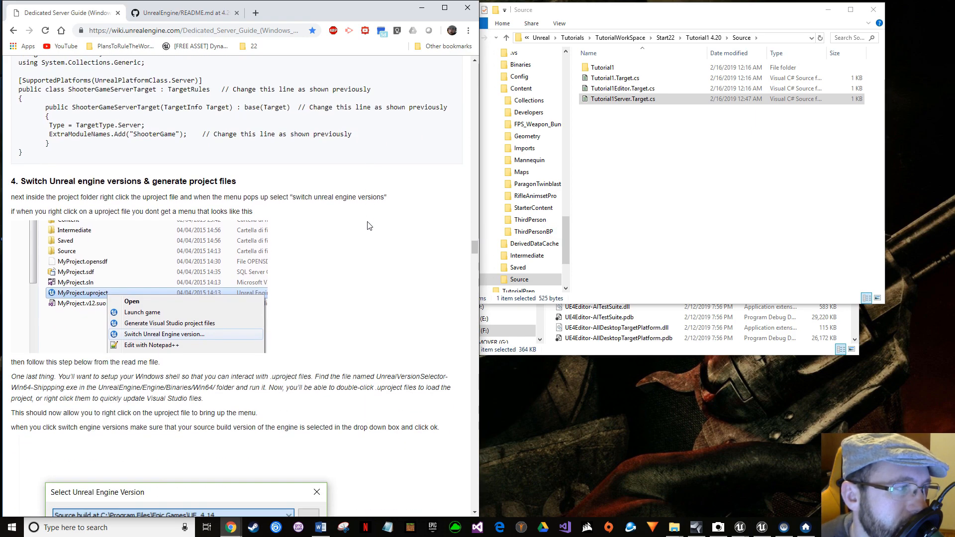
pyautogui.scroll(3, 368, 226)
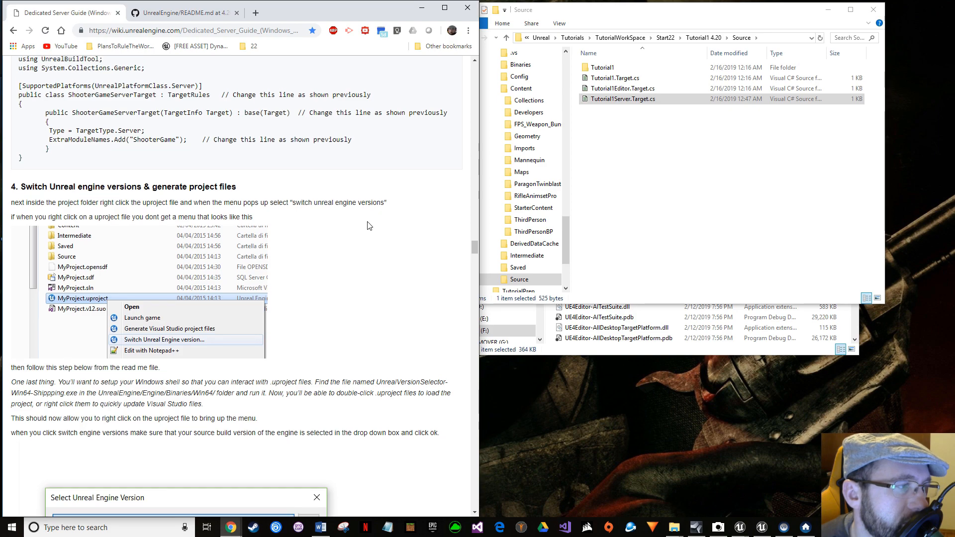
pyautogui.scroll(-2, 368, 226)
pyautogui.scroll(-1, 369, 226)
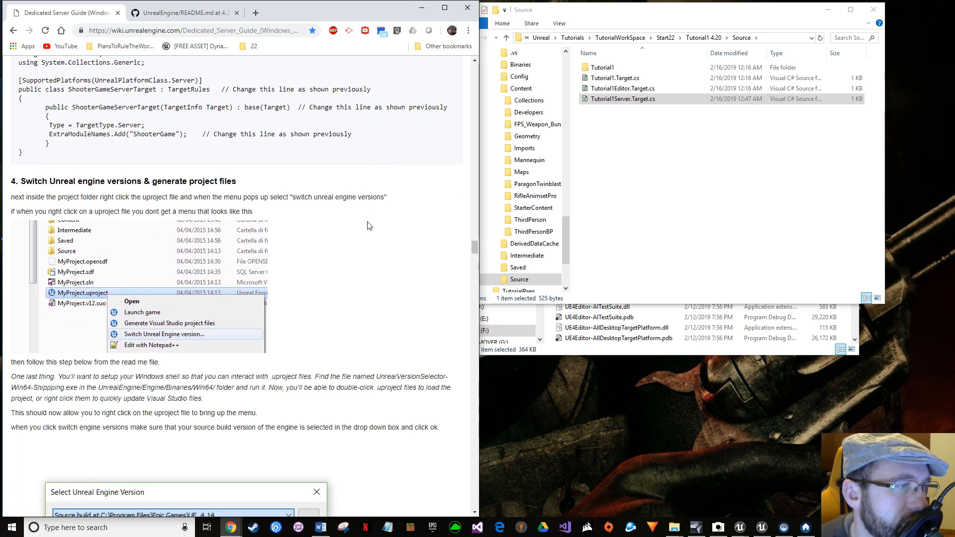
pyautogui.scroll(-3, 369, 226)
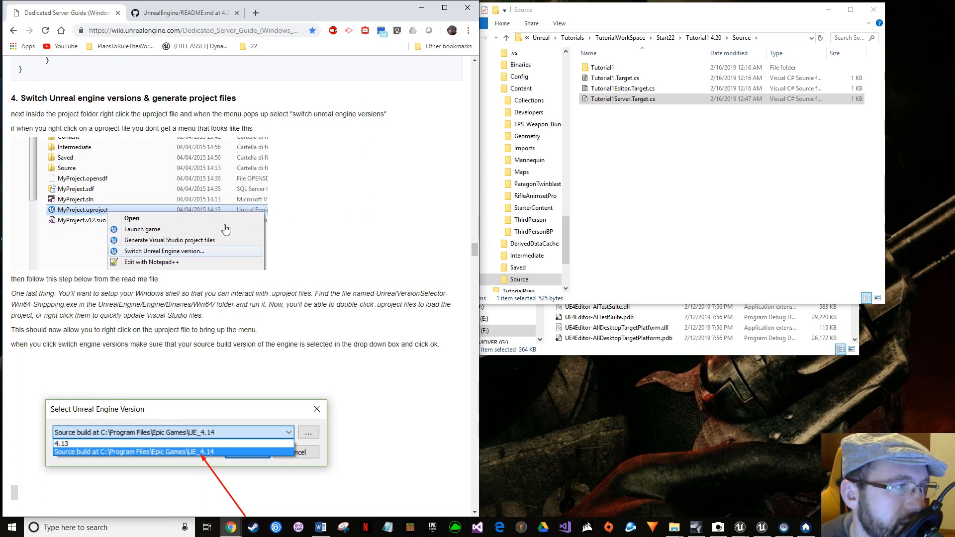
pyautogui.scroll(-5, 216, 262)
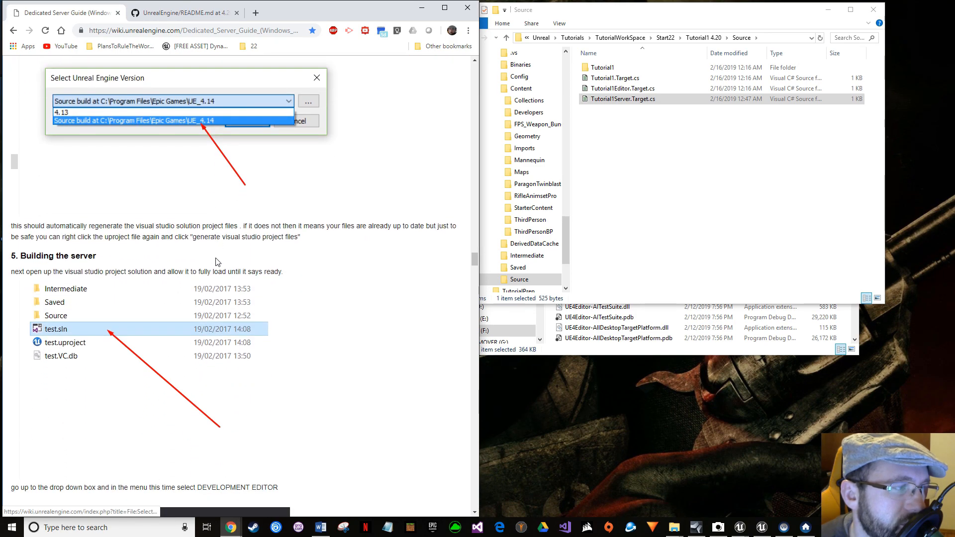
pyautogui.scroll(-2, 216, 263)
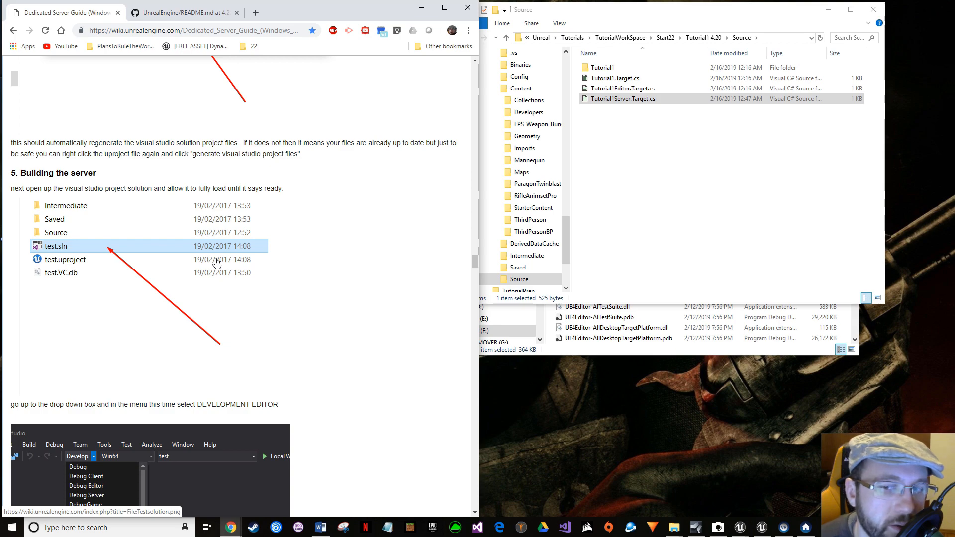
pyautogui.scroll(-7, 218, 264)
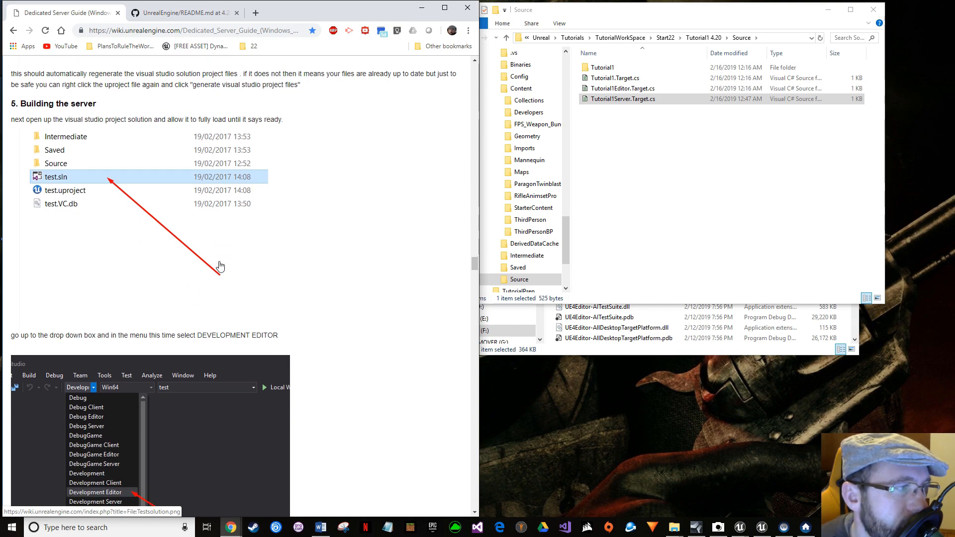
pyautogui.scroll(-18, 222, 268)
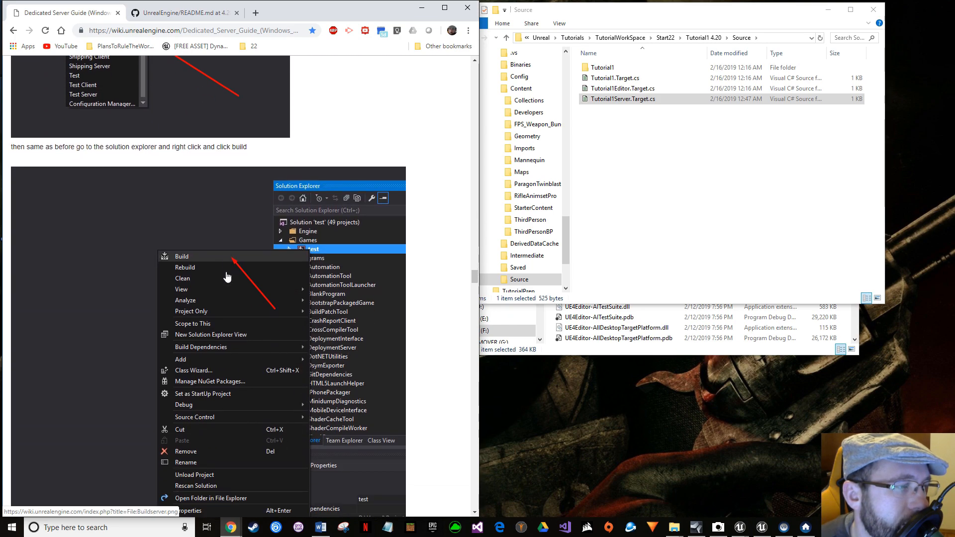
pyautogui.scroll(-5, 227, 278)
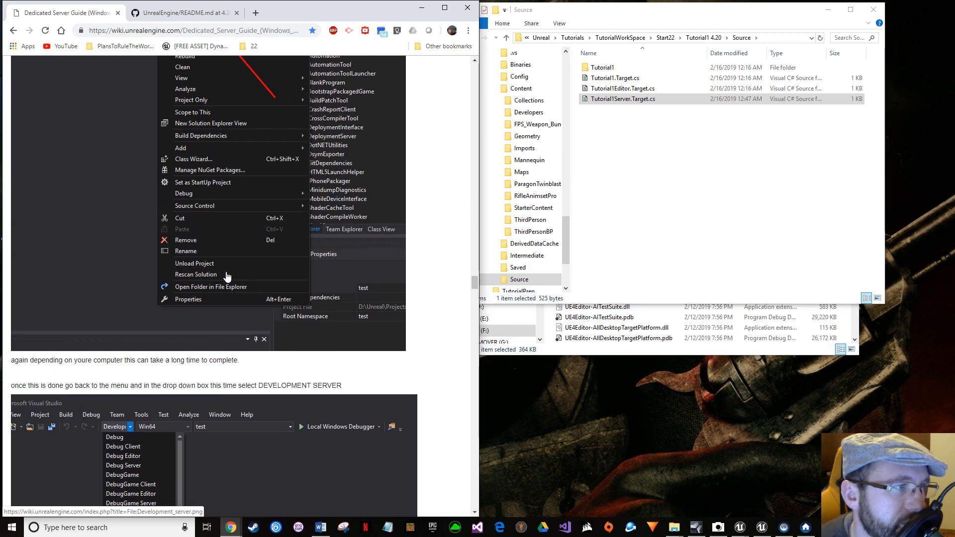
pyautogui.scroll(12, 227, 277)
pyautogui.scroll(1, 228, 277)
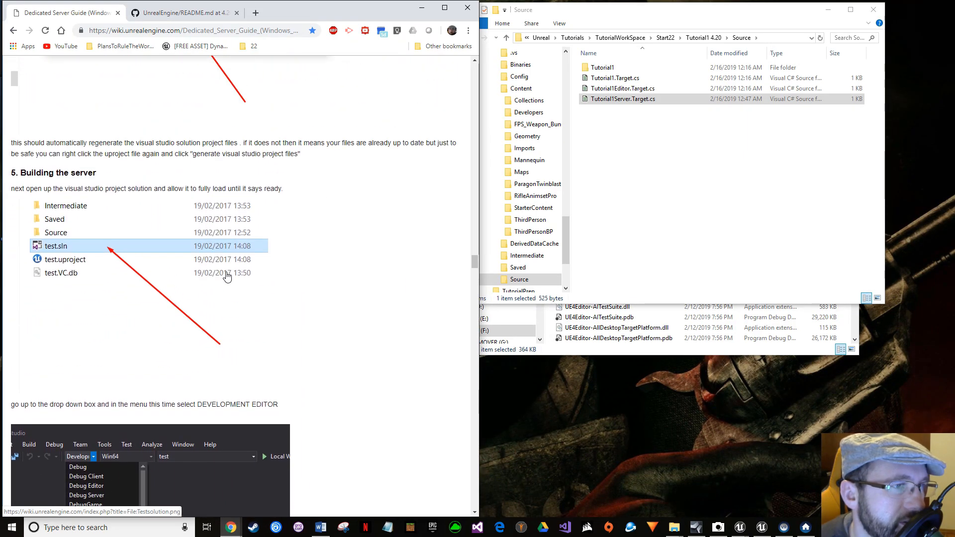
# - Go from the Source folder back to the Tutorial1 4.20 project folder
pyautogui.click(714, 38)
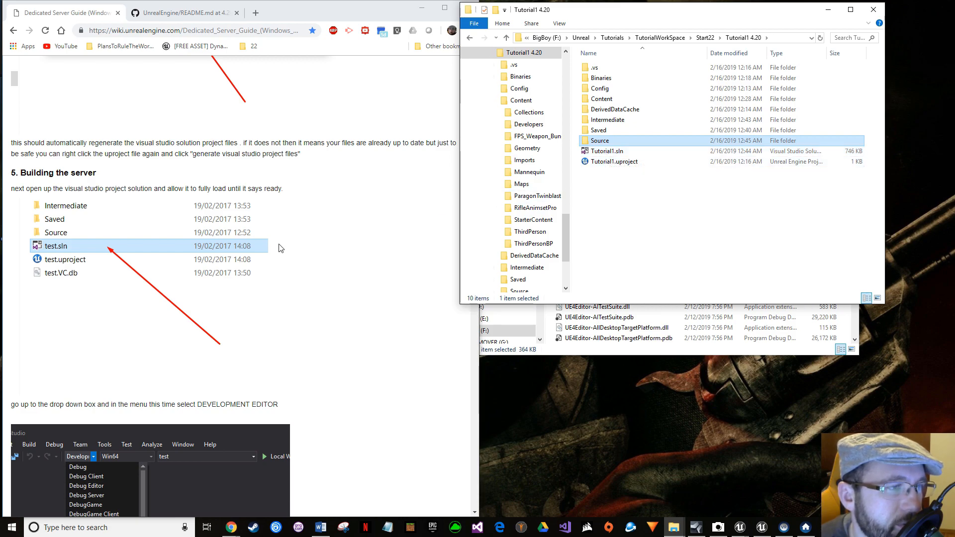
# - Return from Source to the Tutorial1 4.20 folder and look up the Generate Visual Studio project files option for Tutorial1.uproject
pyautogui.scroll(7, 281, 249)
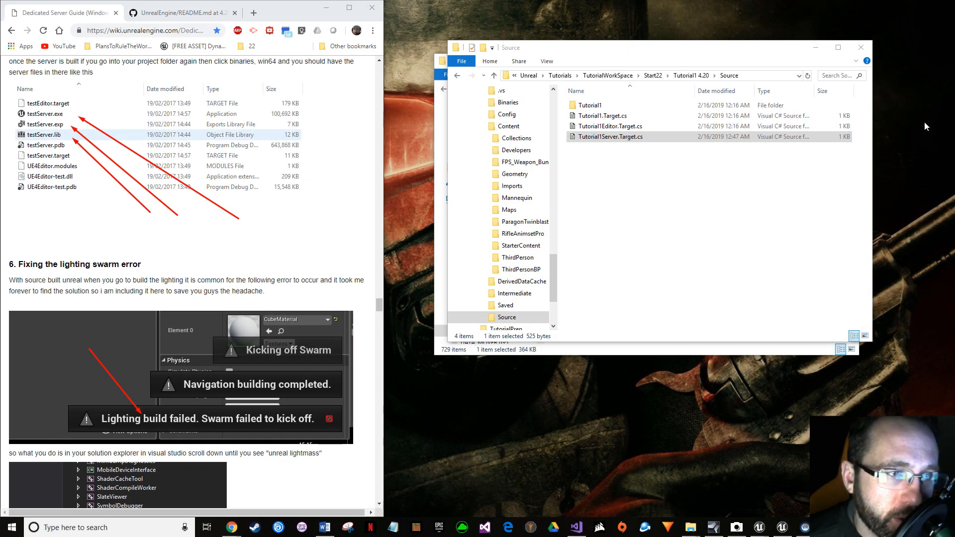
pyautogui.click(604, 140)
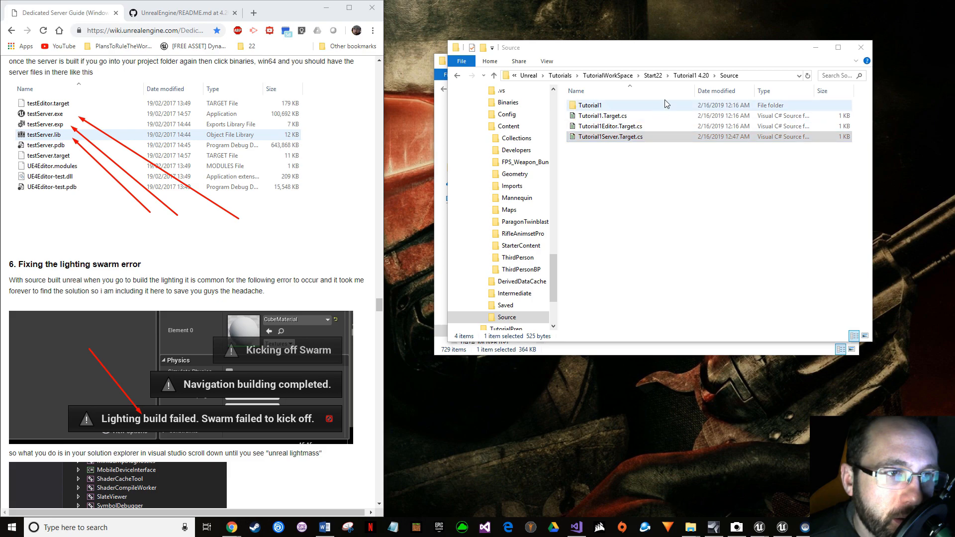
pyautogui.click(694, 78)
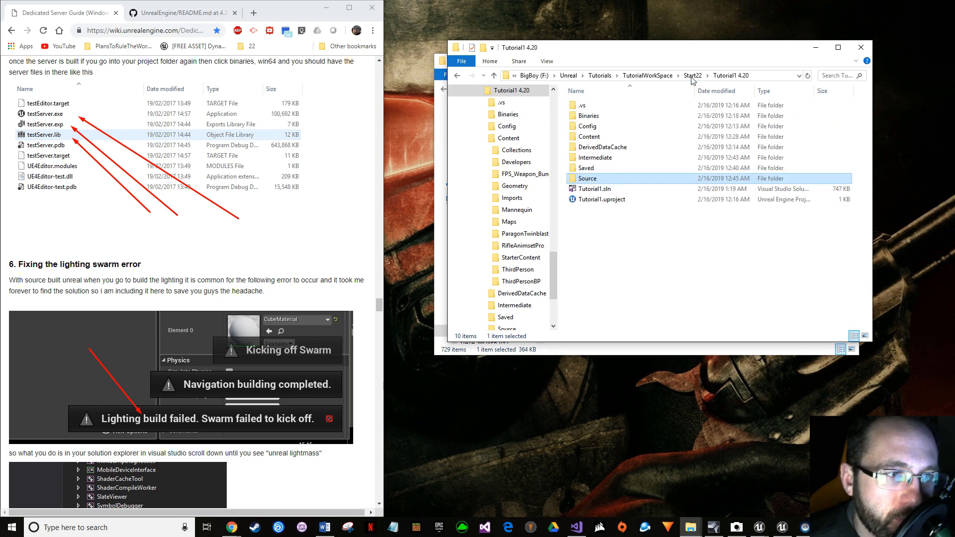
pyautogui.click(591, 201)
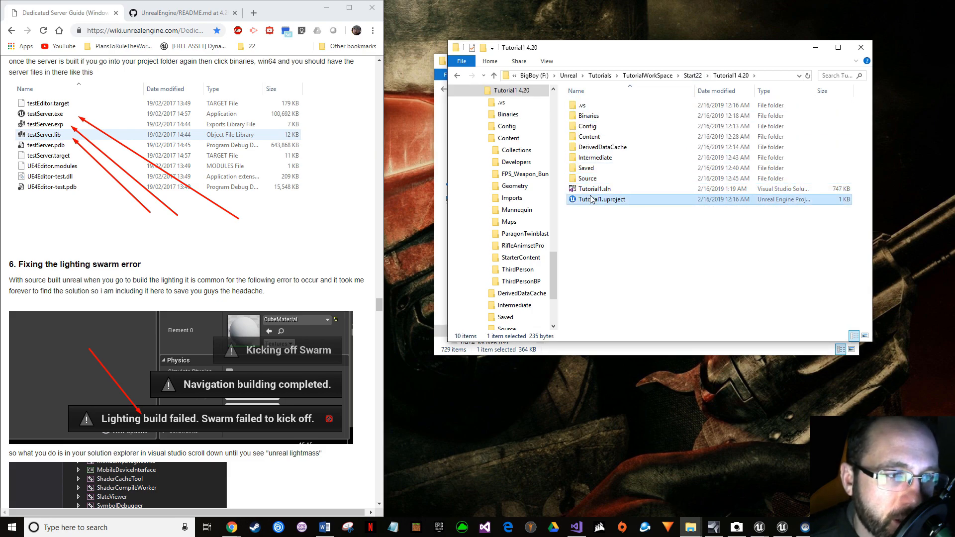
pyautogui.rightClick(595, 201)
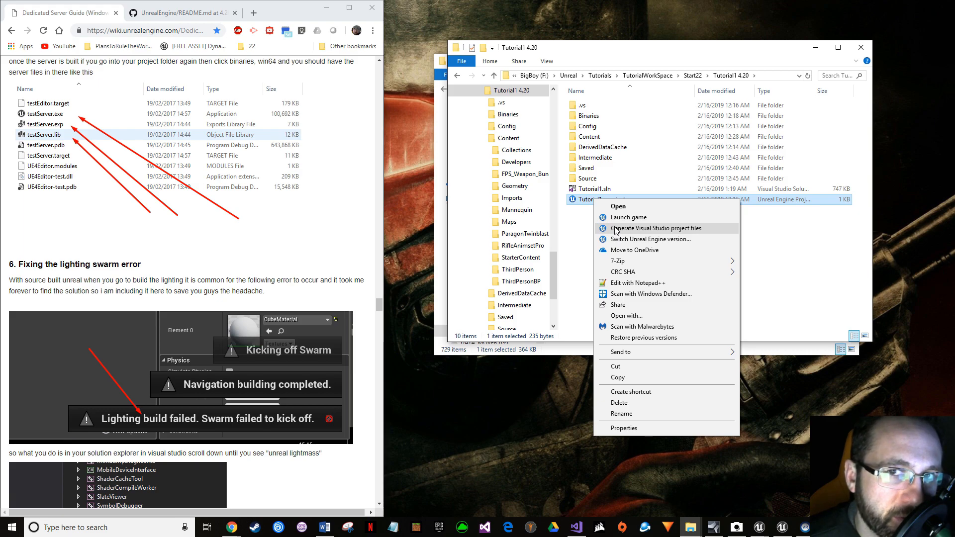
pyautogui.click(589, 240)
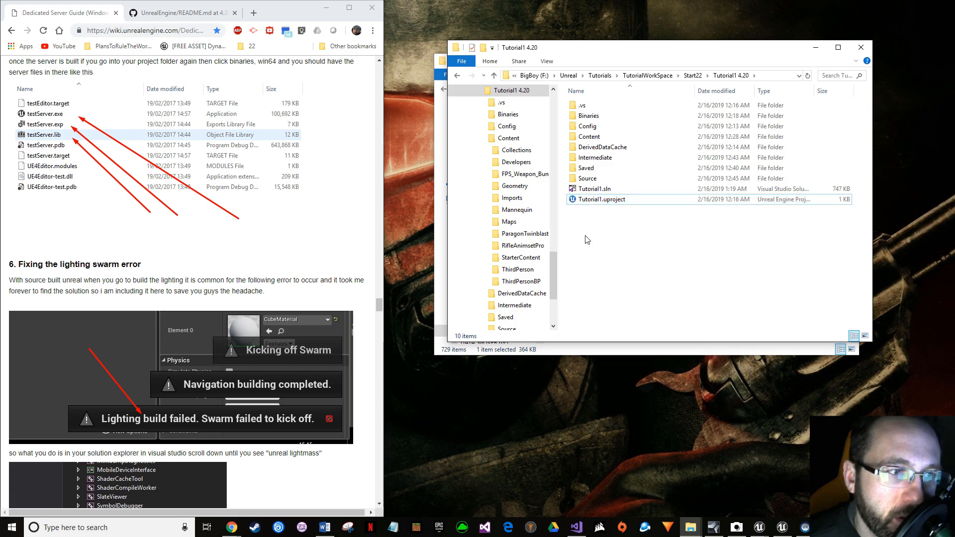
pyautogui.rightClick(596, 204)
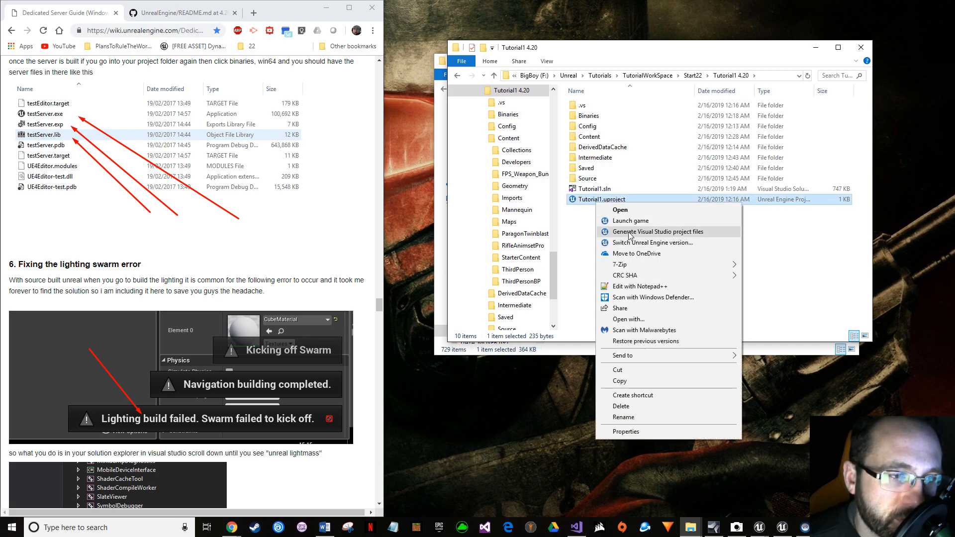
pyautogui.click(791, 237)
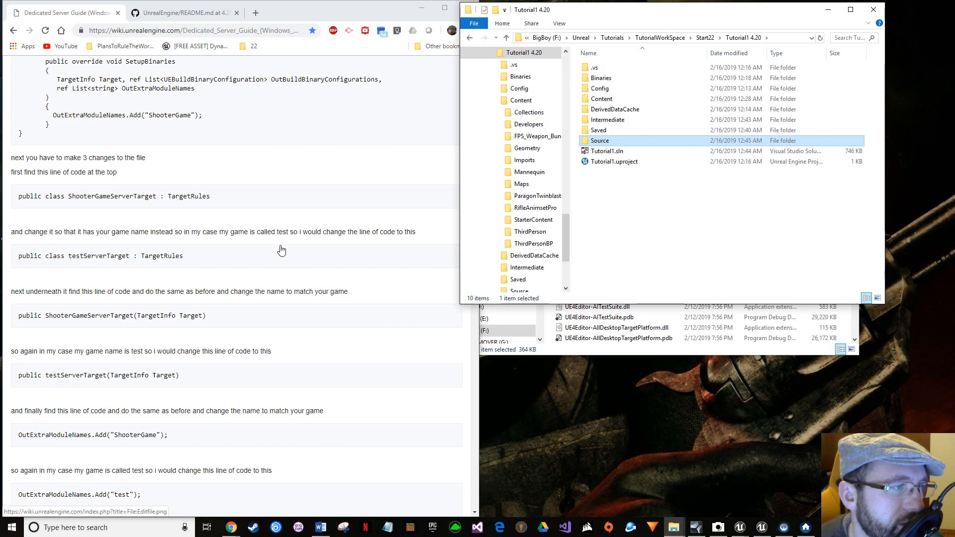
# - Following the guide's server-building section, open Tutorial1.sln in Visual Studio and place its window beside the guide
pyautogui.scroll(-10, 278, 250)
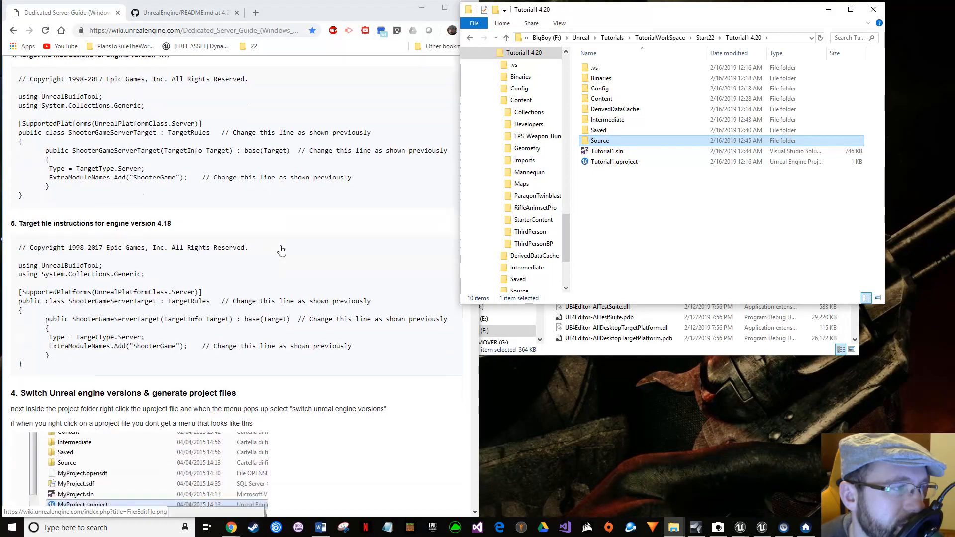
pyautogui.scroll(-20, 281, 250)
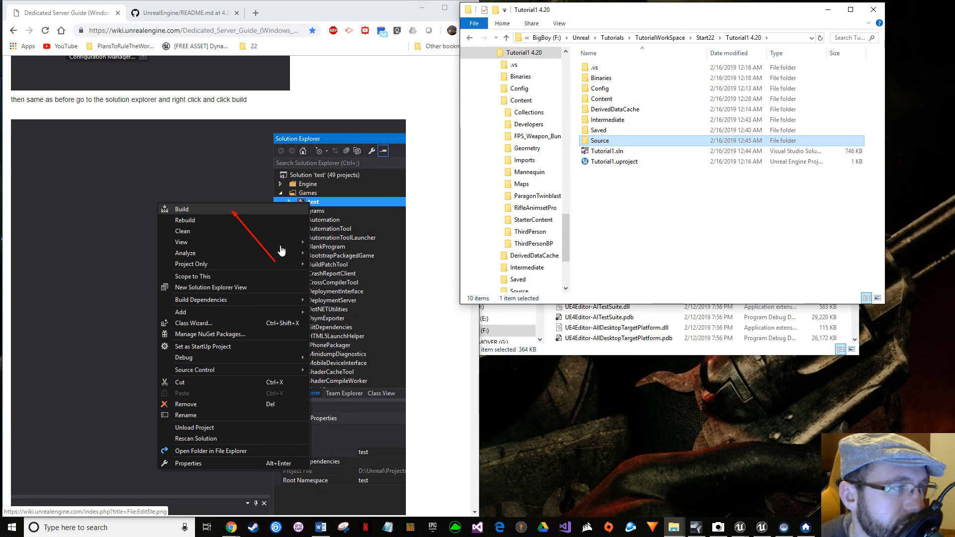
pyautogui.scroll(5, 281, 249)
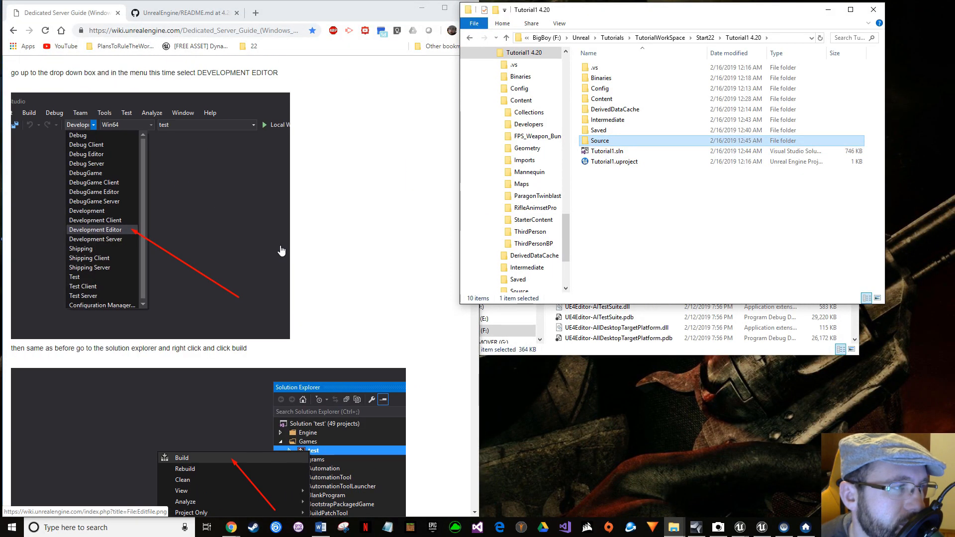
pyautogui.click(630, 184)
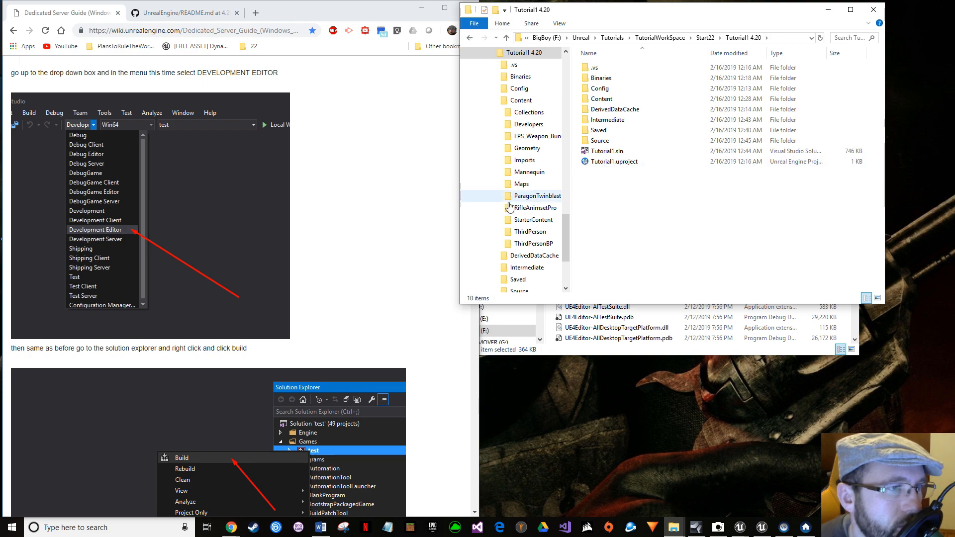
pyautogui.scroll(5, 337, 215)
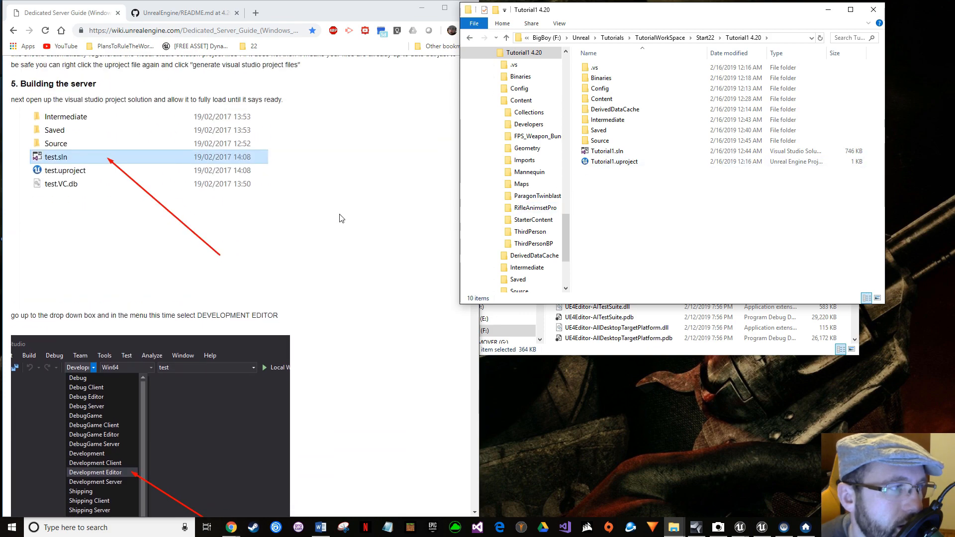
pyautogui.doubleClick(605, 156)
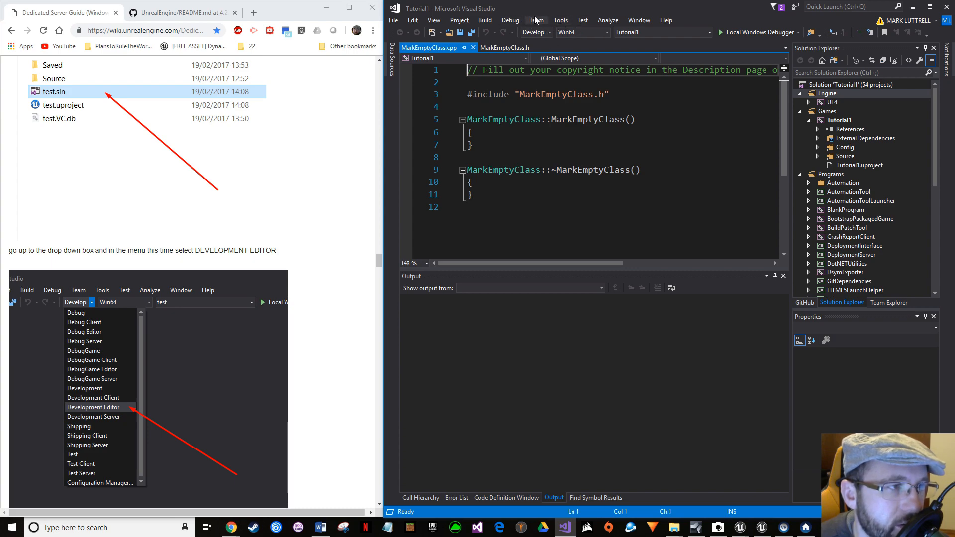
pyautogui.moveTo(542, 5); pyautogui.dragTo(444, 330)
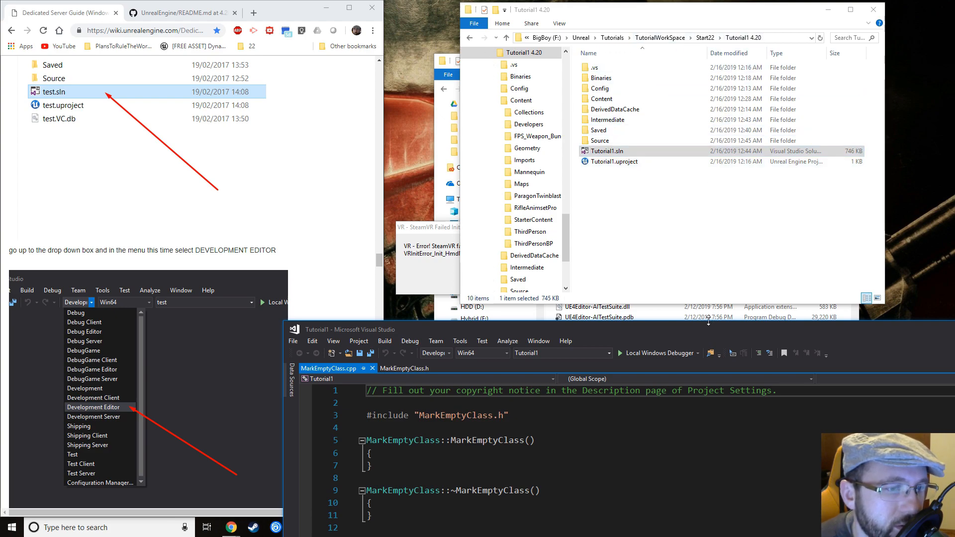
pyautogui.moveTo(711, 319); pyautogui.dragTo(411, 48)
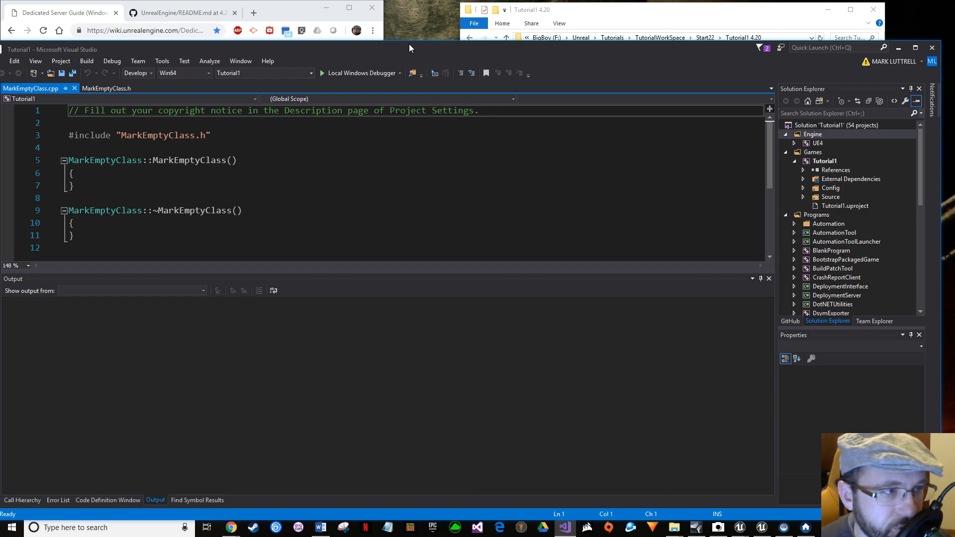
pyautogui.press('super+Right')
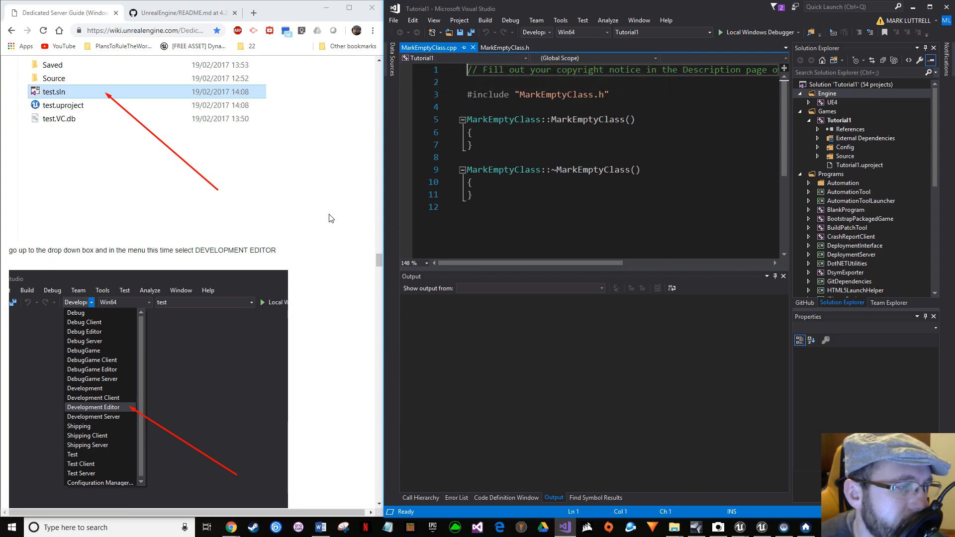
# - Set the solution configuration to Development Editor, as the guide instructs
pyautogui.scroll(-2, 209, 260)
pyautogui.scroll(-2, 184, 260)
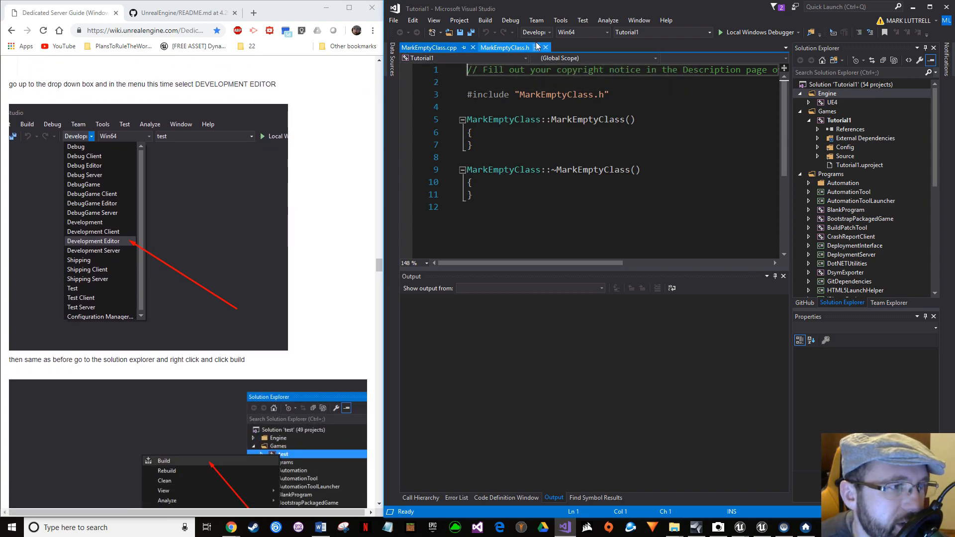
pyautogui.click(550, 32)
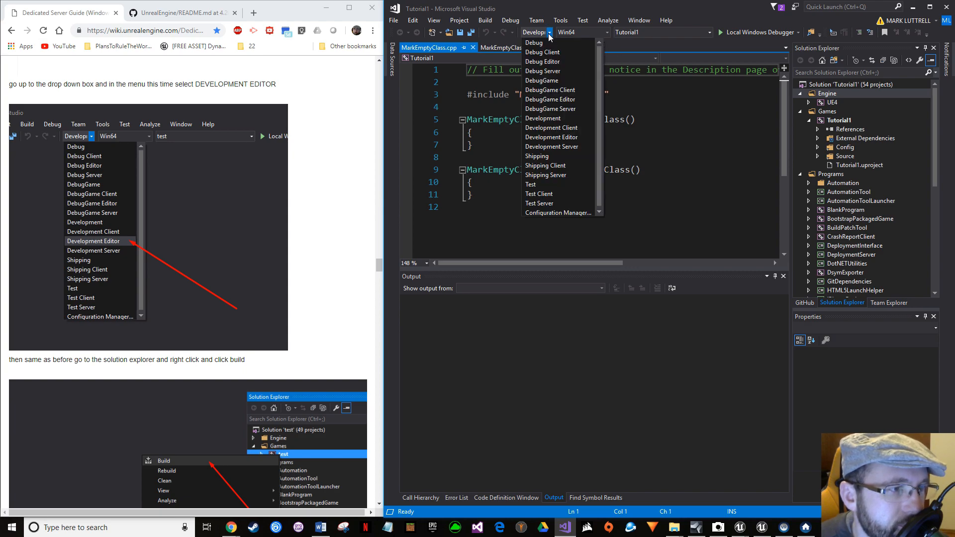
pyautogui.click(551, 137)
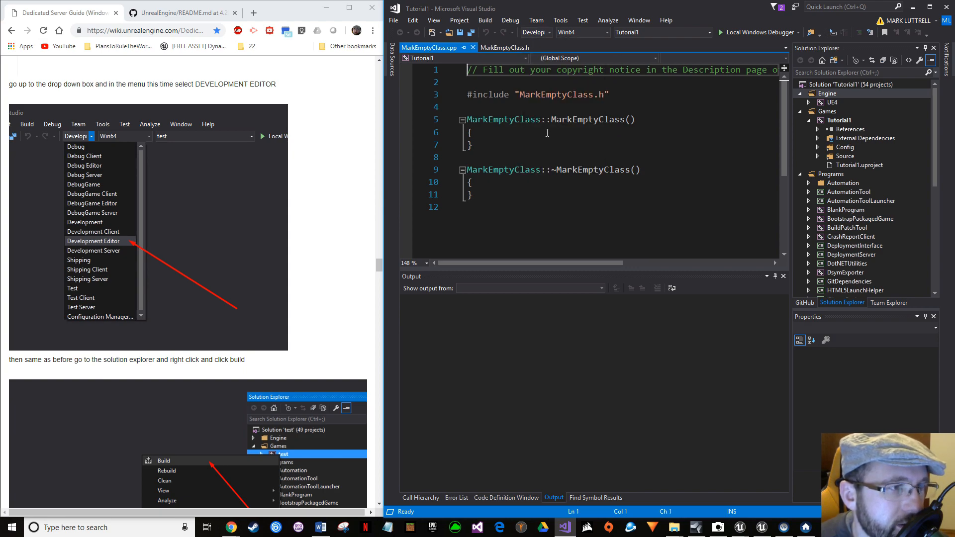
# - Check the guide's build instructions and build the Tutorial1 project under Games with the Development Editor configuration
pyautogui.scroll(-4, 271, 235)
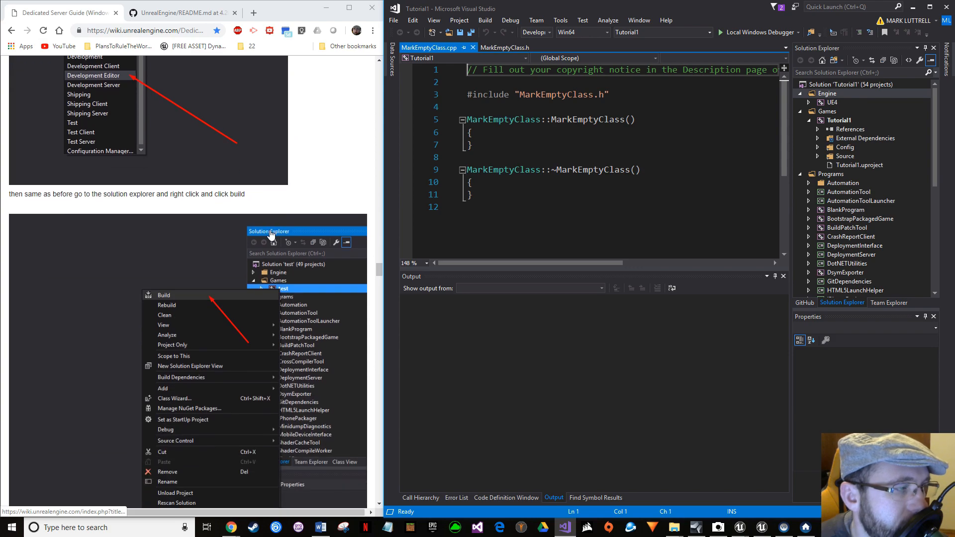
pyautogui.scroll(-3, 271, 234)
pyautogui.scroll(9, 255, 236)
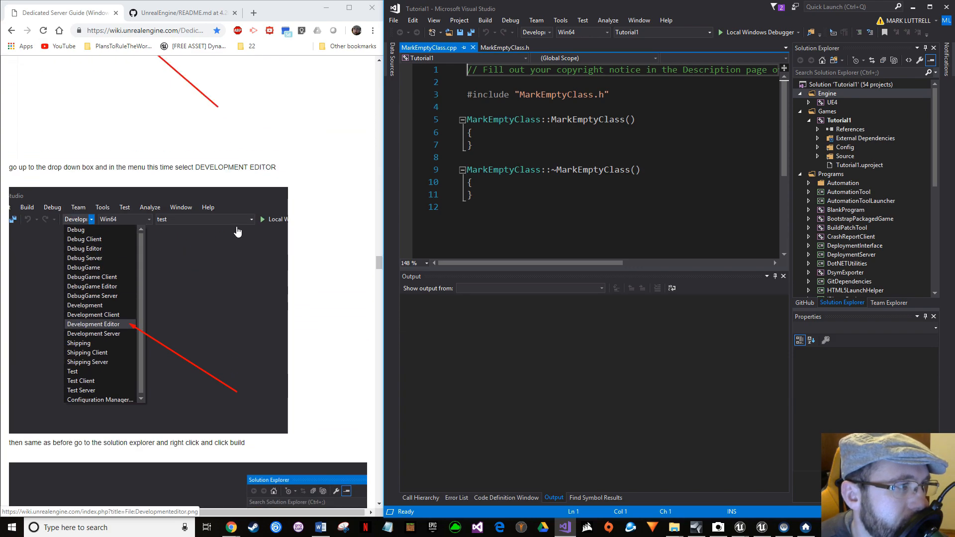
pyautogui.scroll(3, 70, 202)
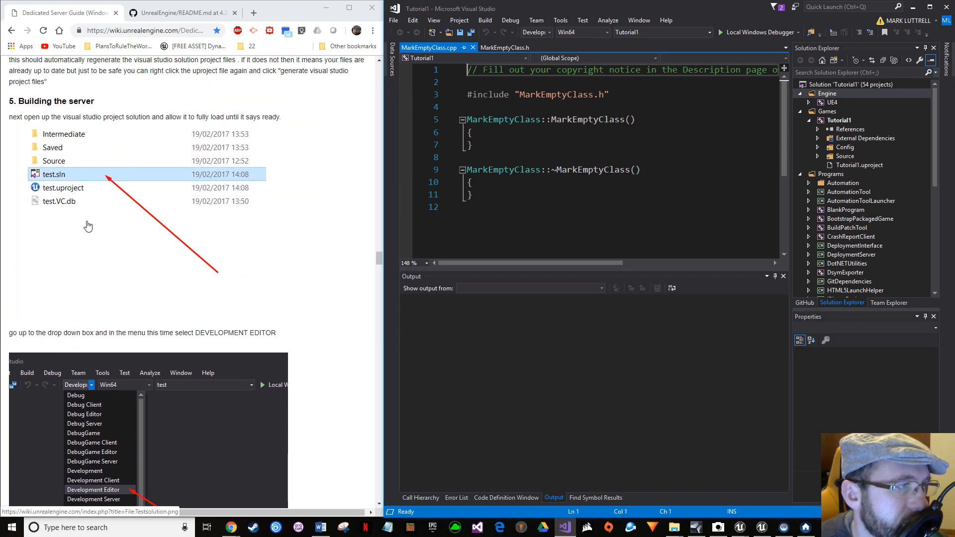
pyautogui.scroll(-1, 94, 251)
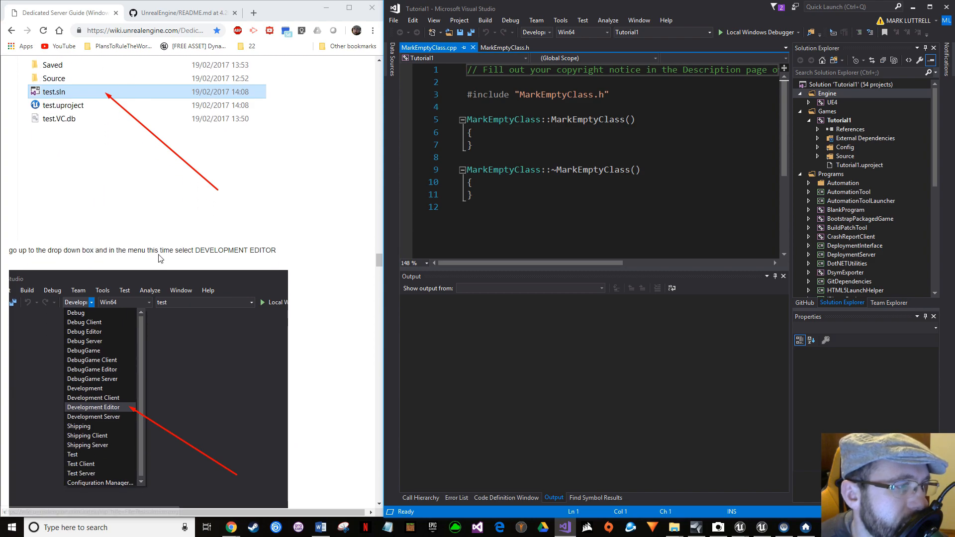
pyautogui.scroll(-2, 158, 256)
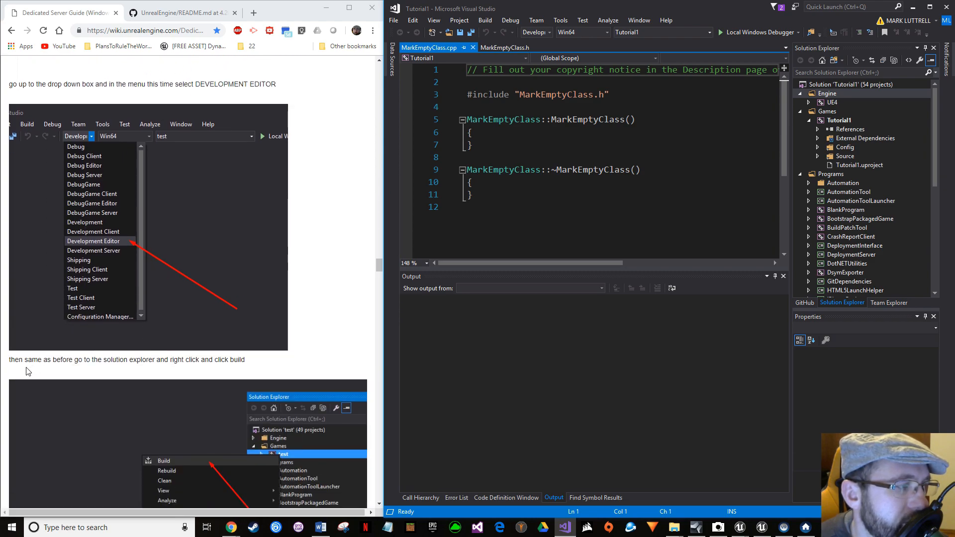
pyautogui.scroll(-1, 183, 368)
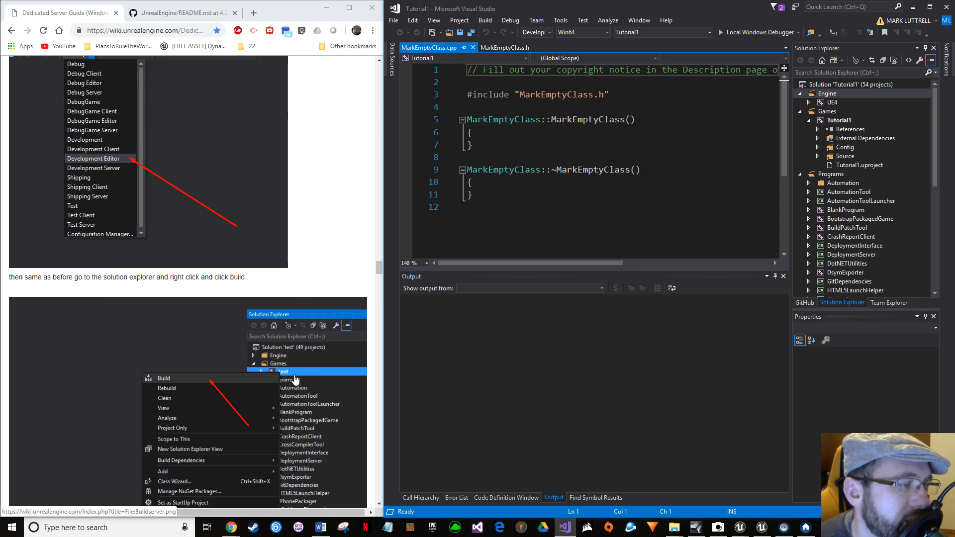
pyautogui.click(849, 122)
pyautogui.rightClick(836, 122)
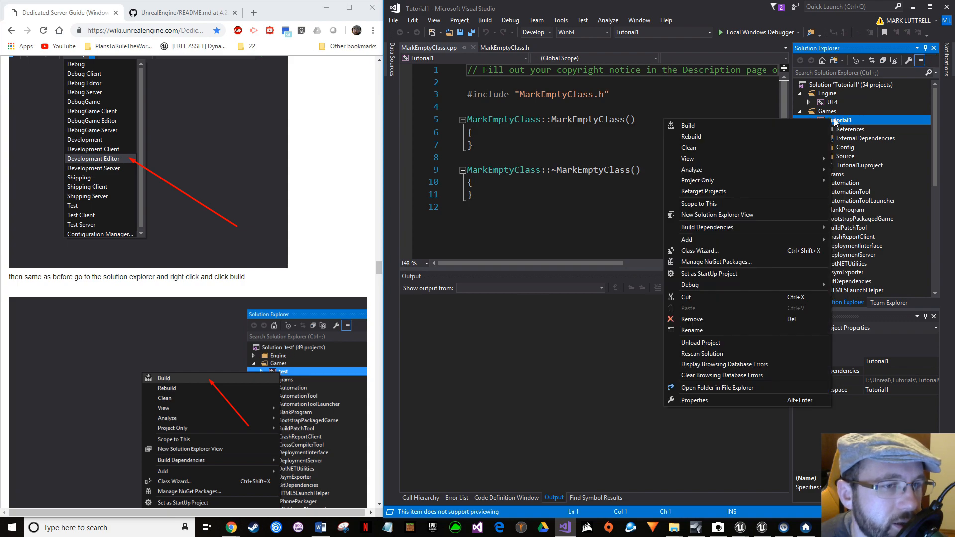
pyautogui.click(768, 124)
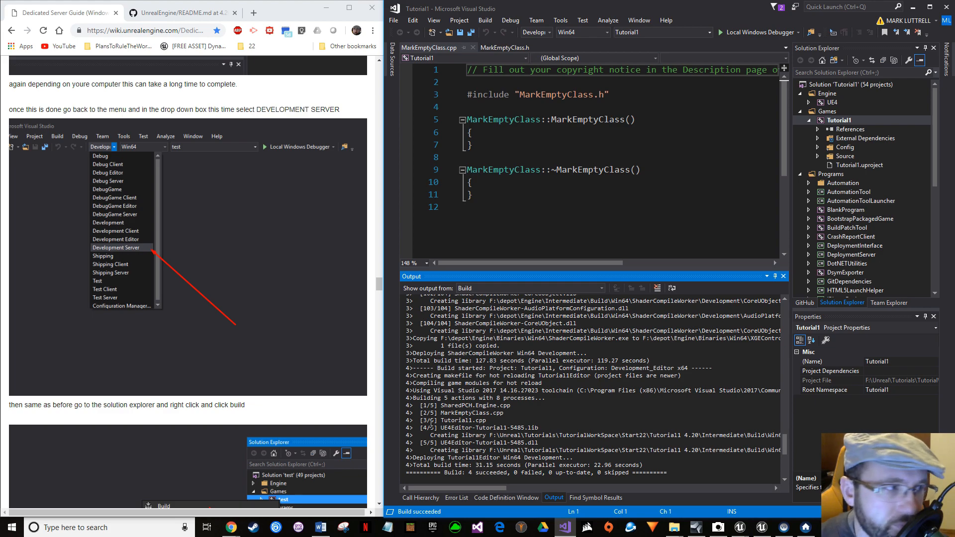
# - Switch the solution configuration to Development Server and build the Tutorial1 project under Games
pyautogui.scroll(2, 287, 307)
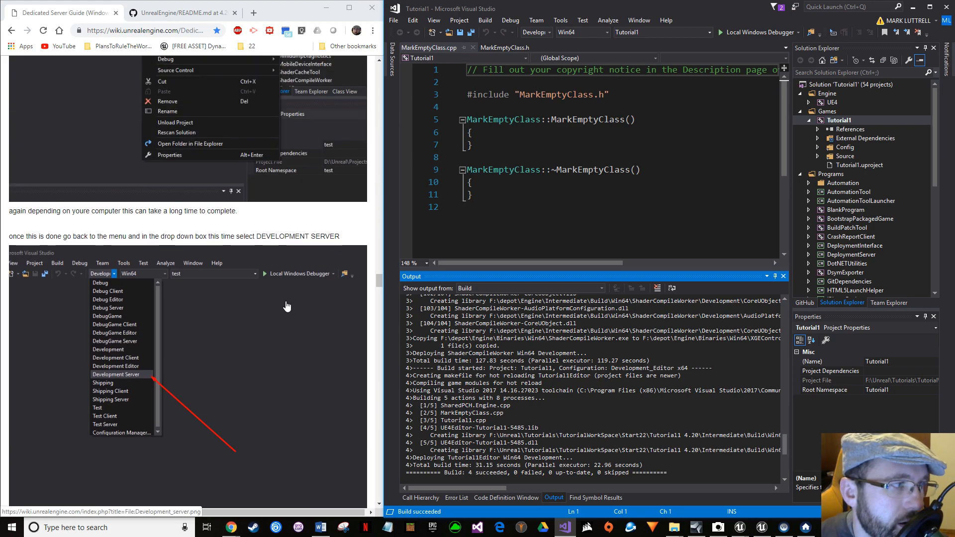
pyautogui.click(549, 32)
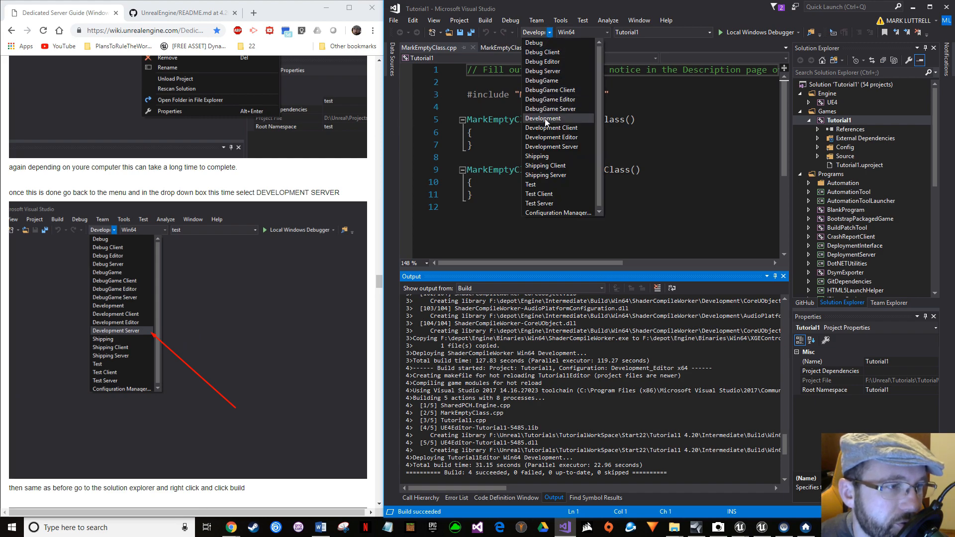
pyautogui.click(552, 146)
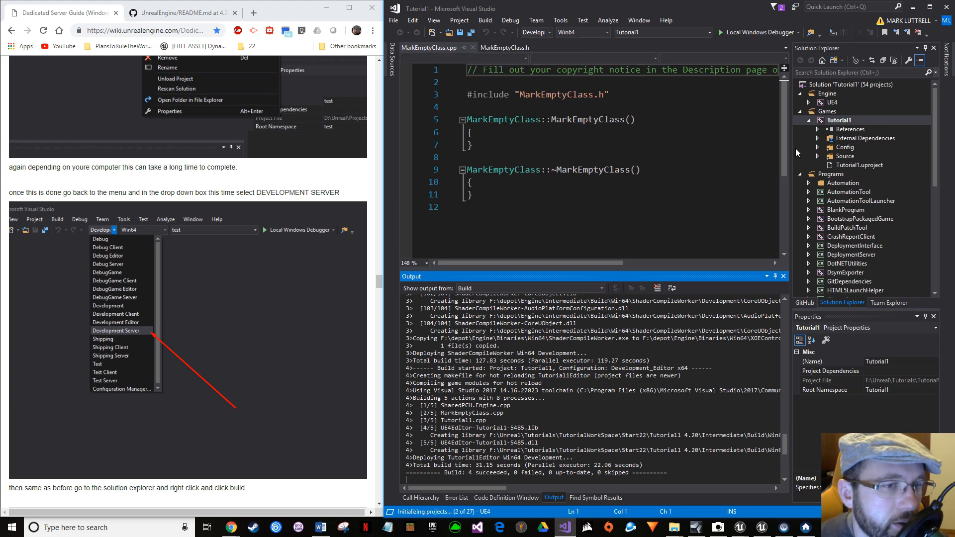
pyautogui.rightClick(835, 122)
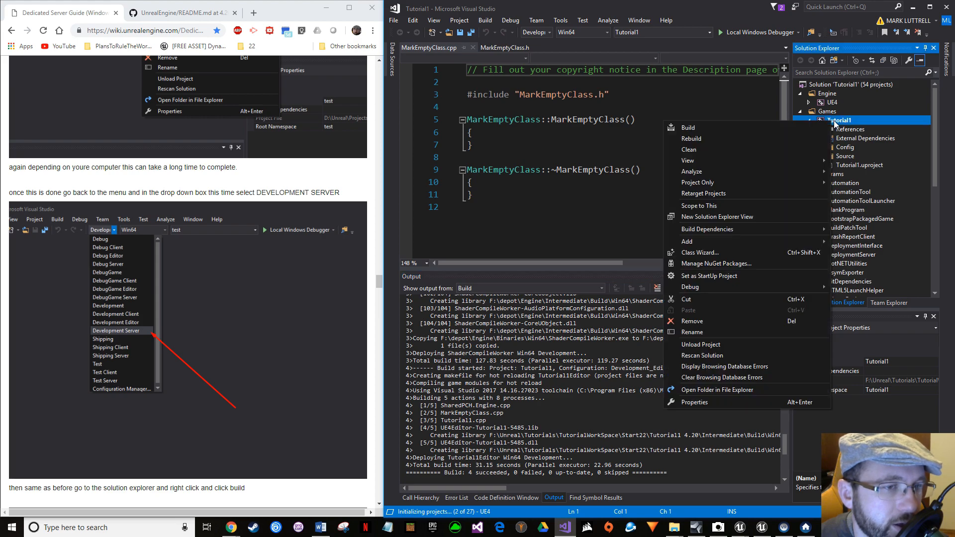
pyautogui.click(766, 127)
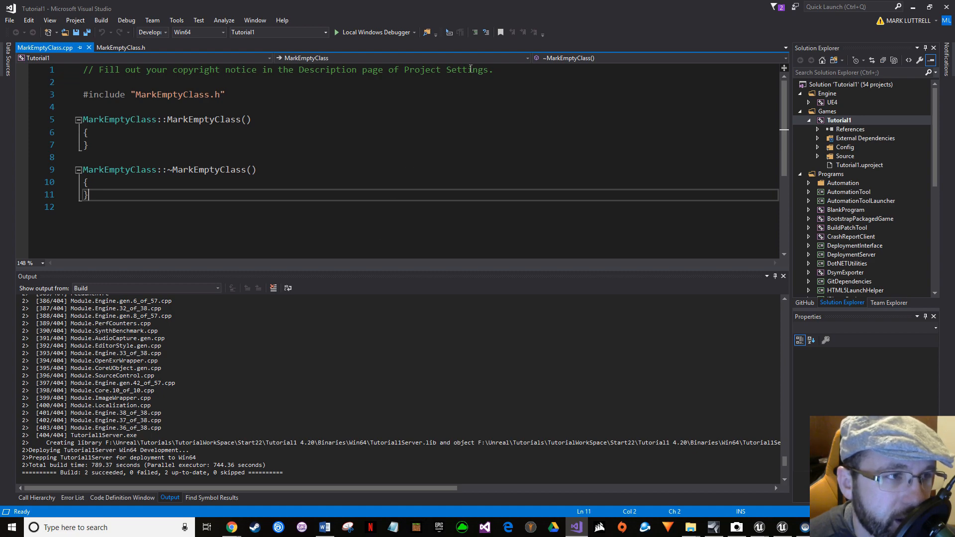
# - Check the server files in the project's Binaries\Win64 folder against the guide's list and review the Visual Studio build output
pyautogui.moveTo(487, 4); pyautogui.dragTo(516, 265)
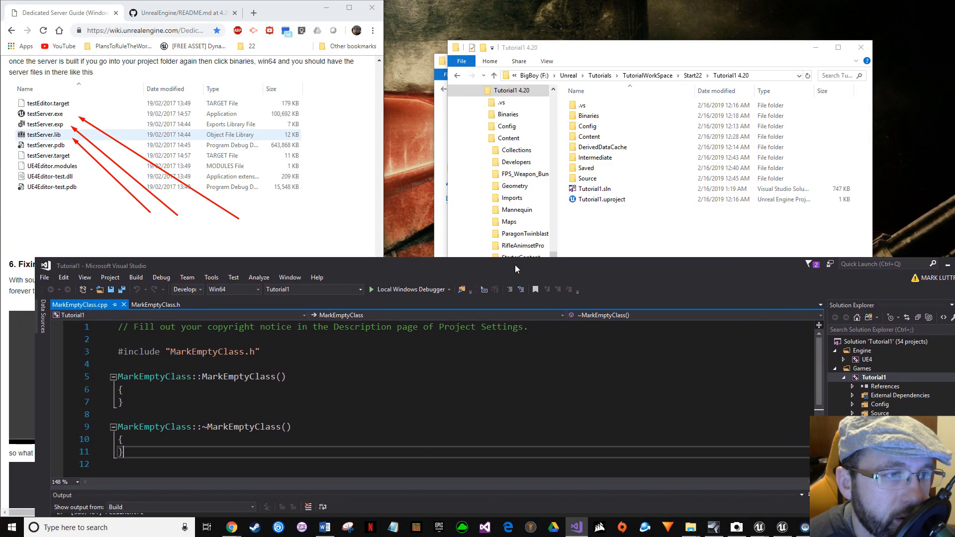
pyautogui.moveTo(566, 56); pyautogui.dragTo(510, 38)
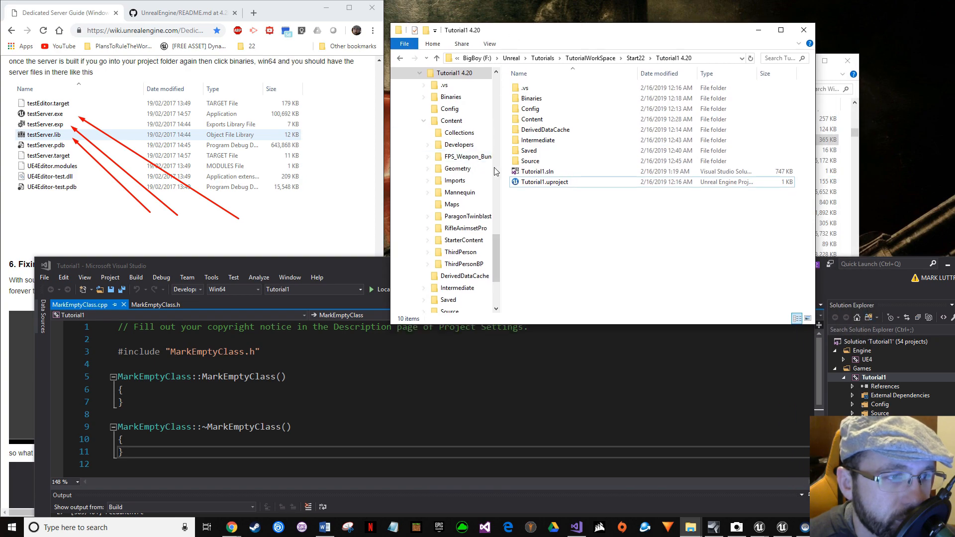
pyautogui.doubleClick(547, 101)
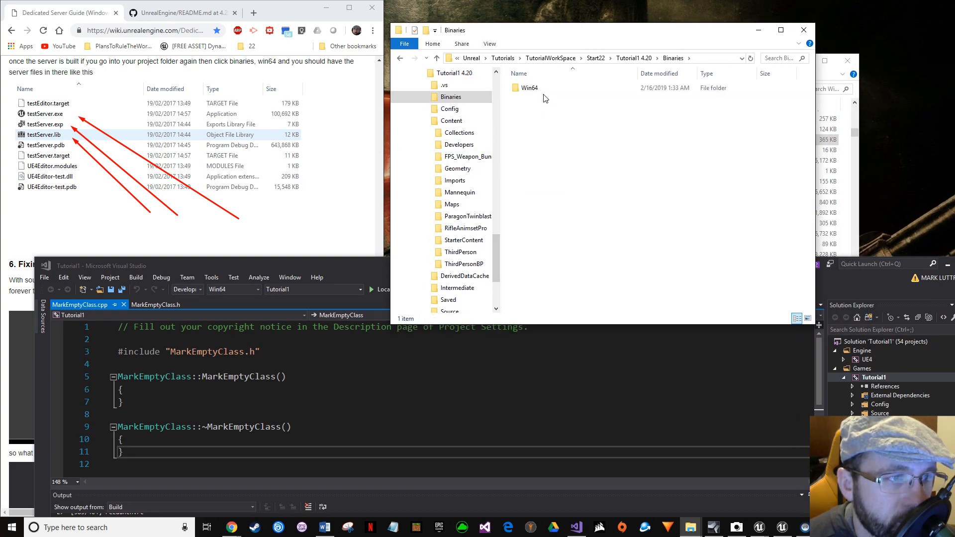
pyautogui.doubleClick(543, 89)
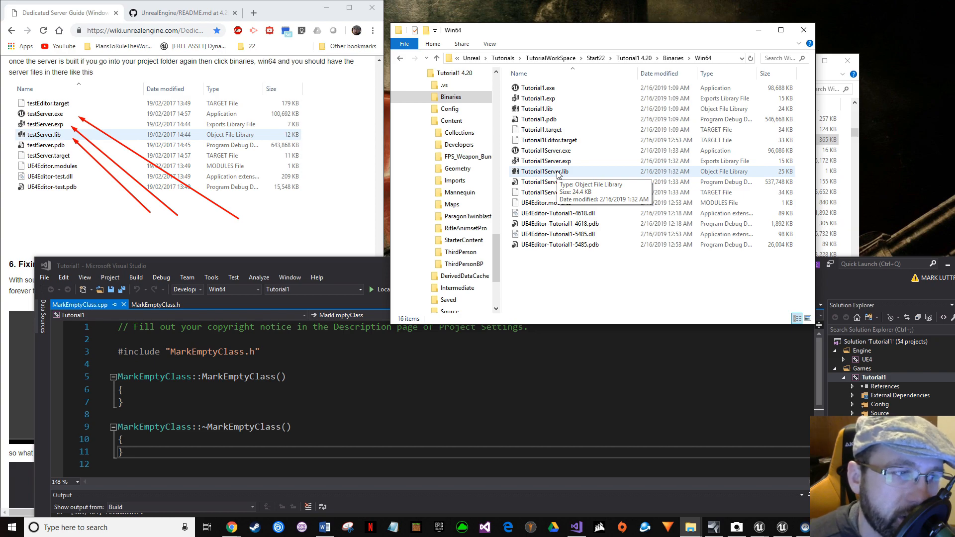
pyautogui.doubleClick(359, 265)
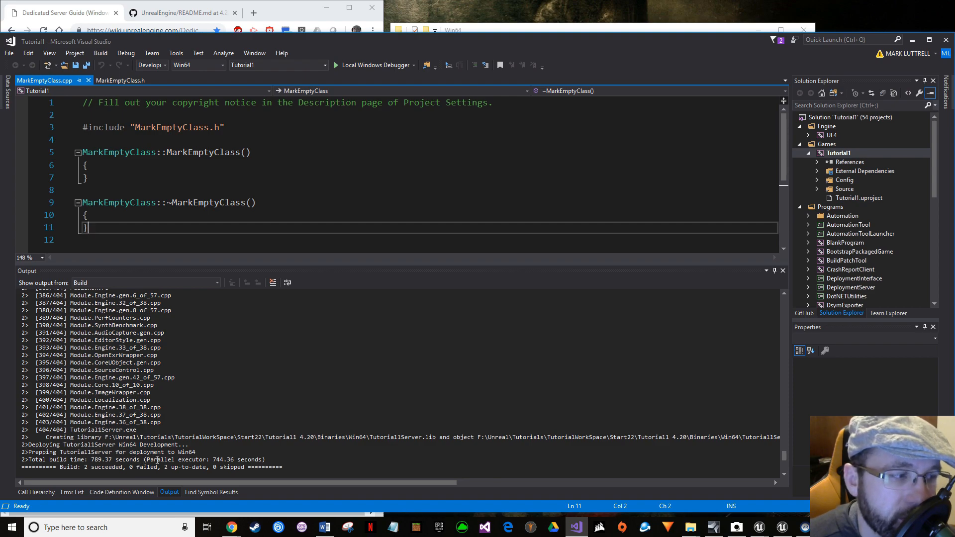
pyautogui.moveTo(438, 42); pyautogui.dragTo(393, 340)
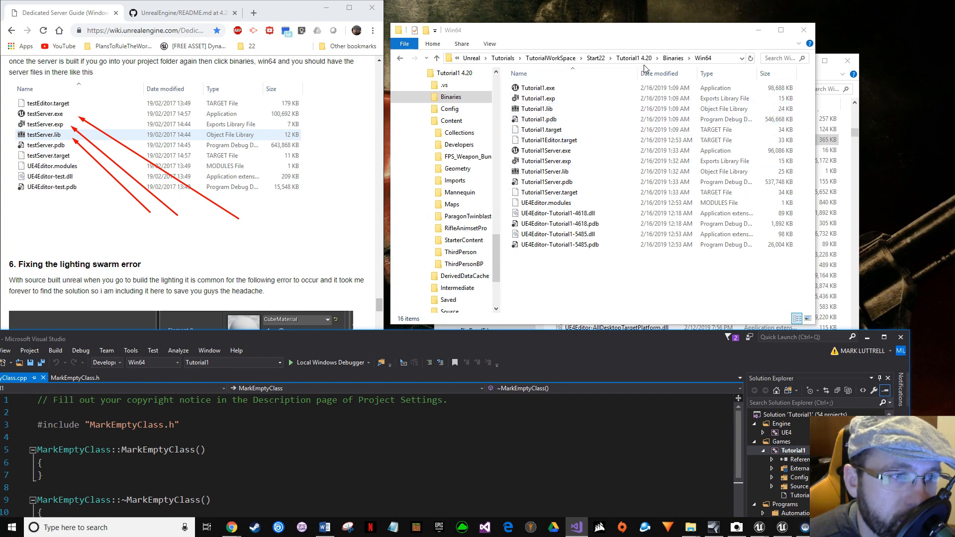
# - Return to the Tutorial1 4.20 project folder in File Explorer and locate Tutorial1.uproject
pyautogui.click(670, 59)
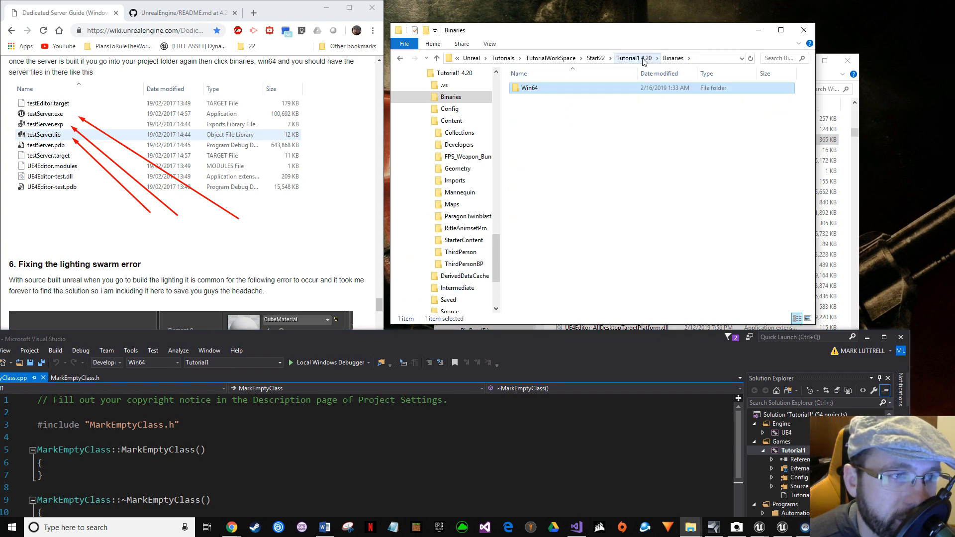
pyautogui.click(645, 58)
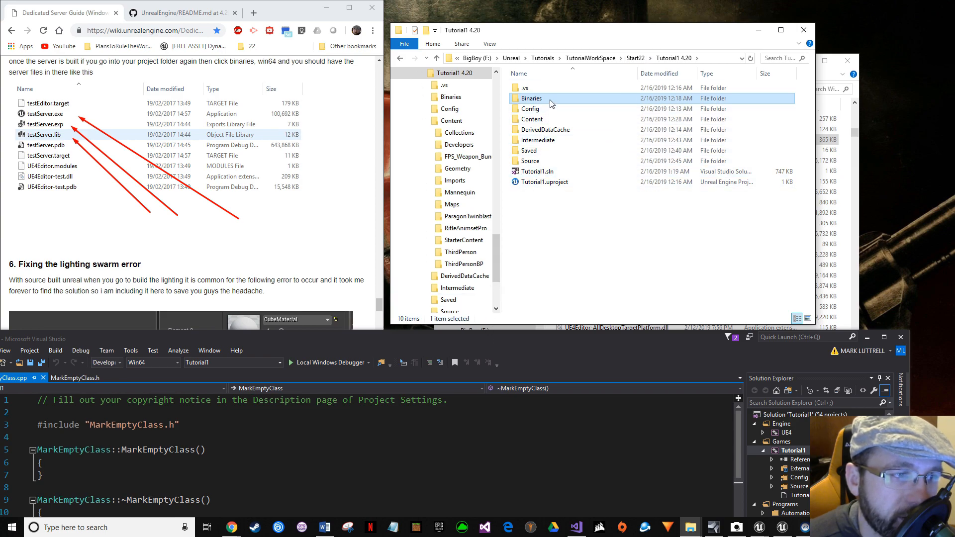
pyautogui.click(544, 184)
pyautogui.rightClick(545, 190)
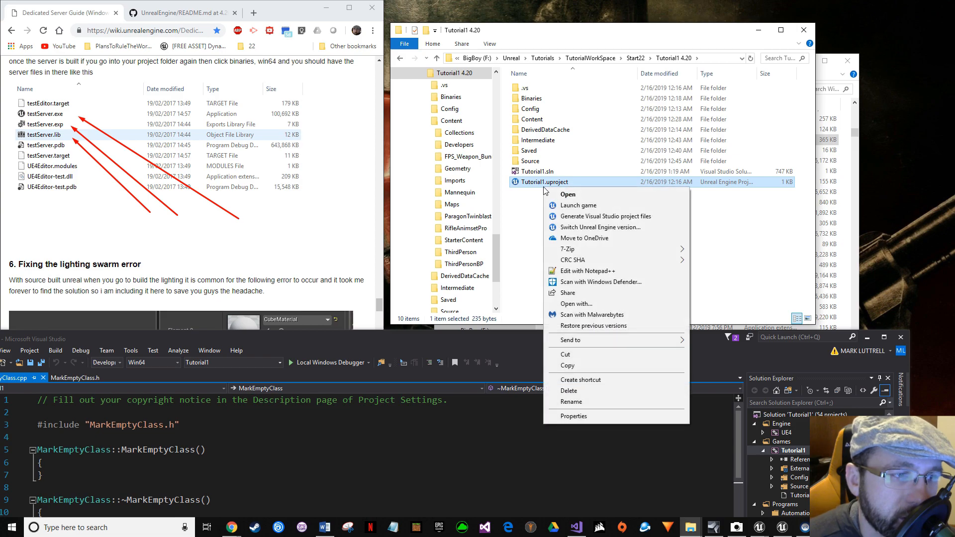
pyautogui.click(531, 204)
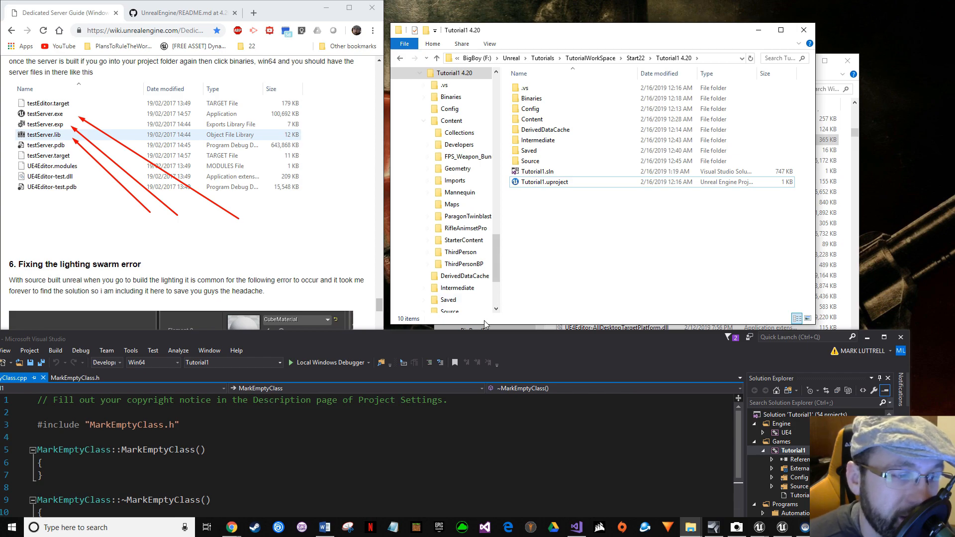
pyautogui.click(478, 346)
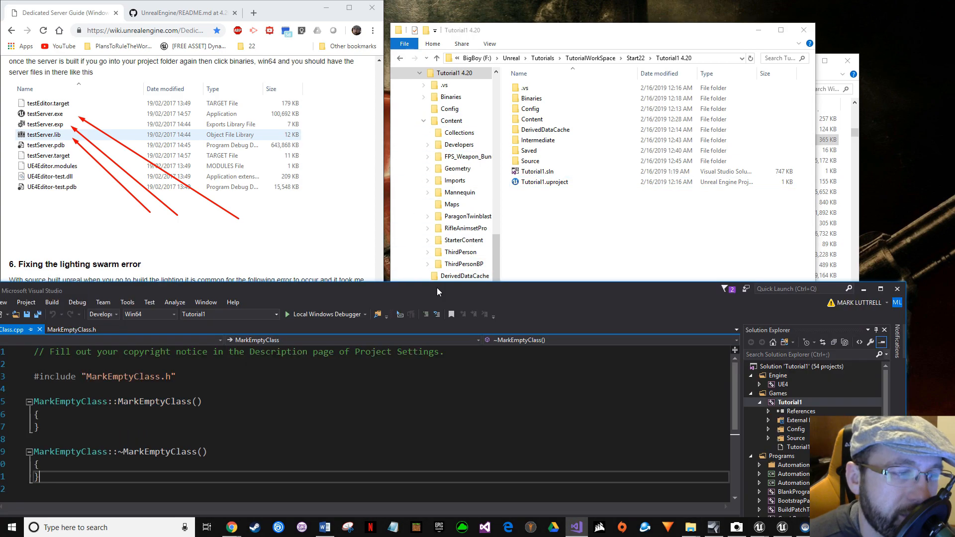
pyautogui.moveTo(441, 340); pyautogui.dragTo(399, 46)
pyautogui.rightClick(745, 156)
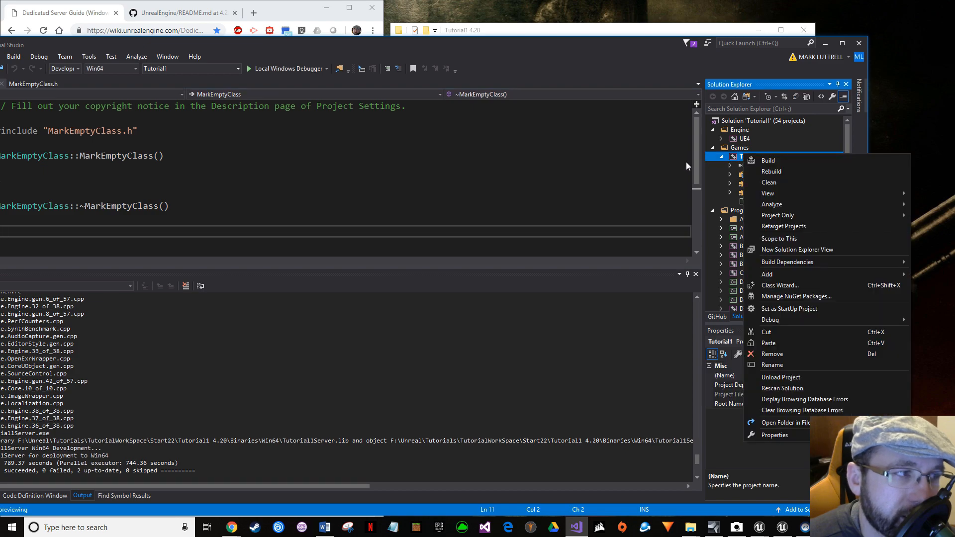
pyautogui.click(474, 164)
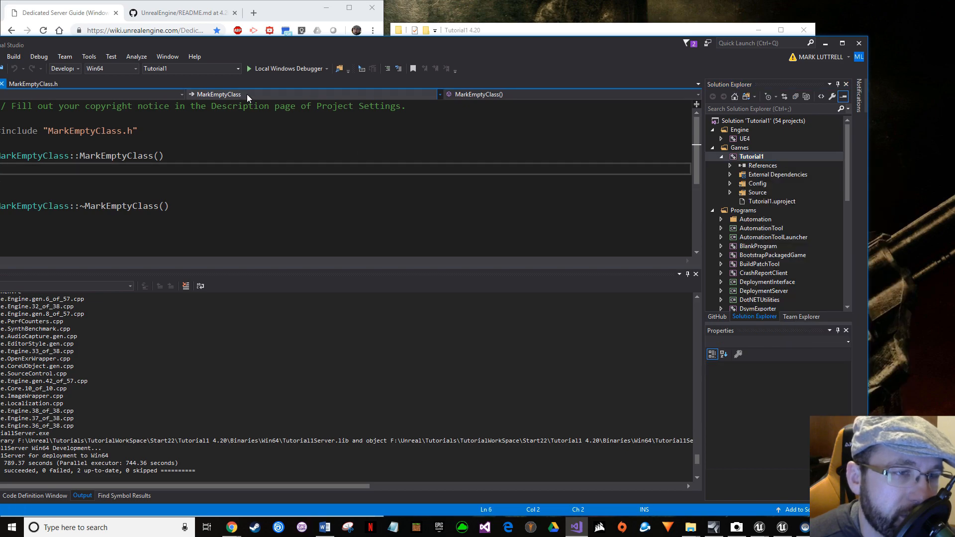
pyautogui.moveTo(540, 46); pyautogui.dragTo(526, 64)
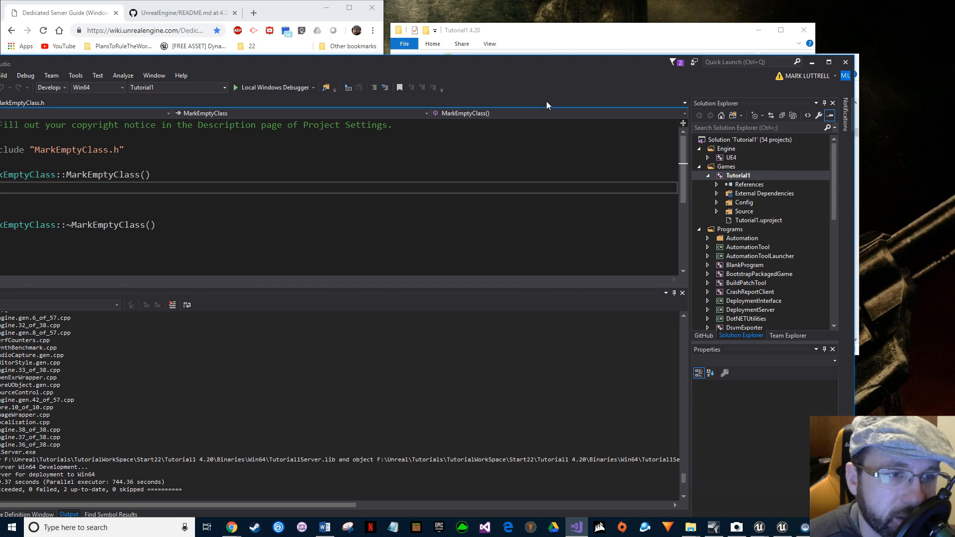
pyautogui.moveTo(643, 67); pyautogui.dragTo(611, 79)
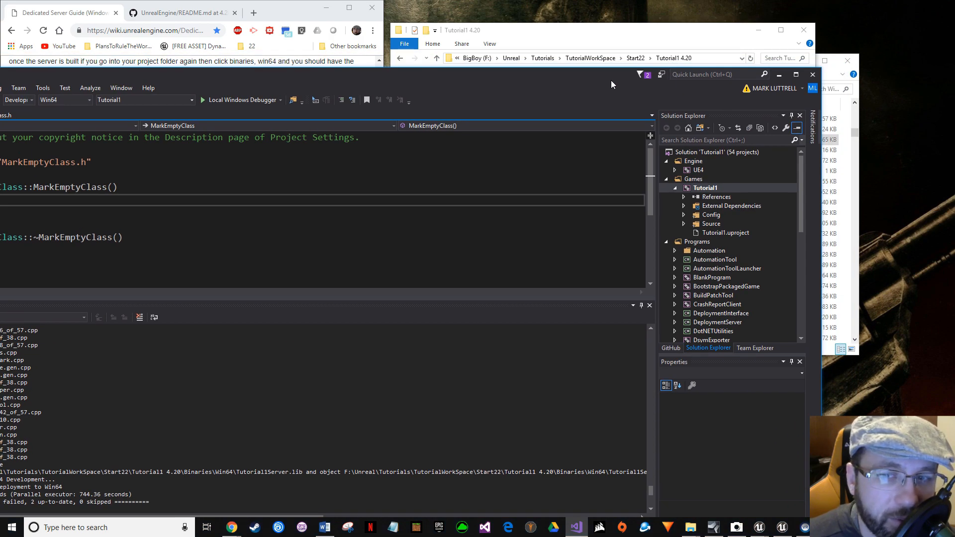
# - Minimize Visual Studio, open Tutorial1.uproject in a maximized Unreal Editor, and decline restoring the previously open assets
pyautogui.click(779, 76)
pyautogui.doubleClick(548, 182)
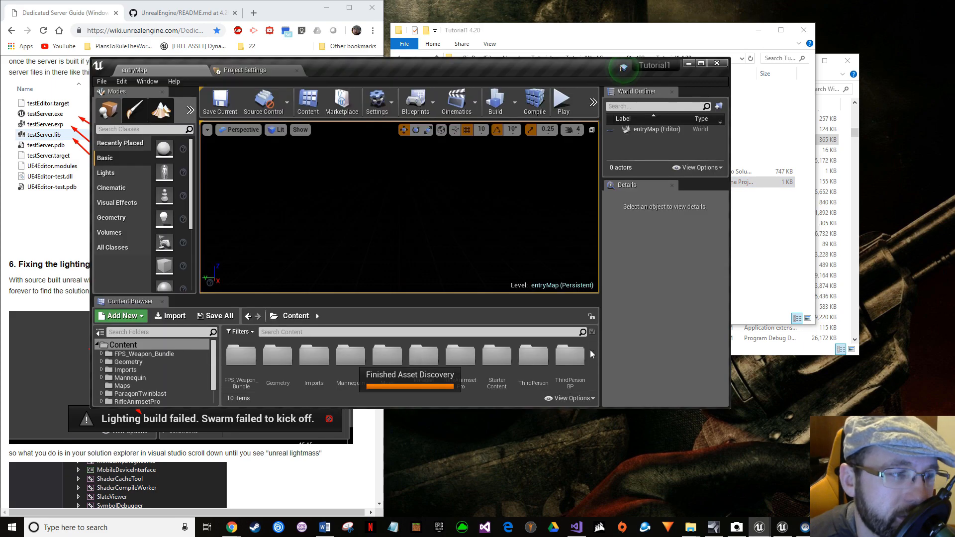
pyautogui.moveTo(535, 71); pyautogui.dragTo(561, 87)
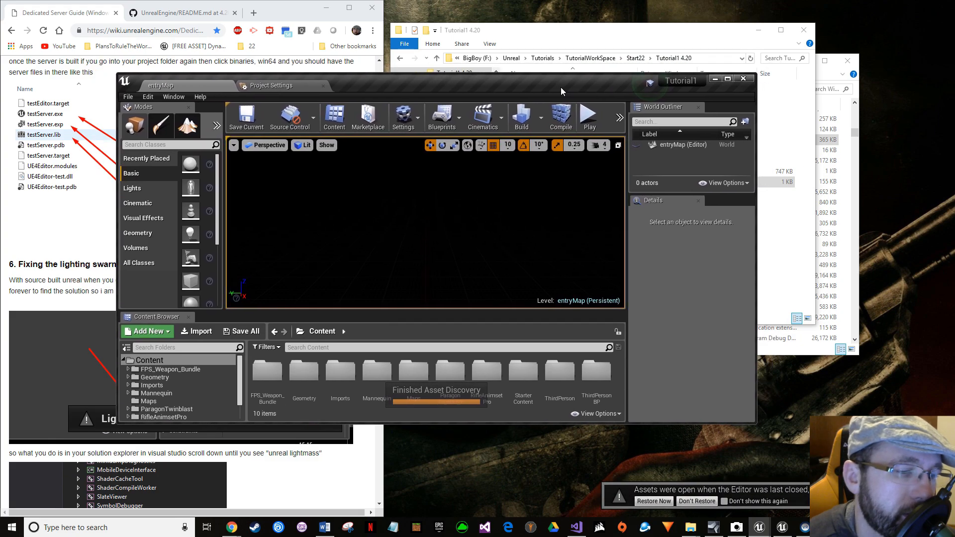
pyautogui.click(697, 502)
pyautogui.click(728, 79)
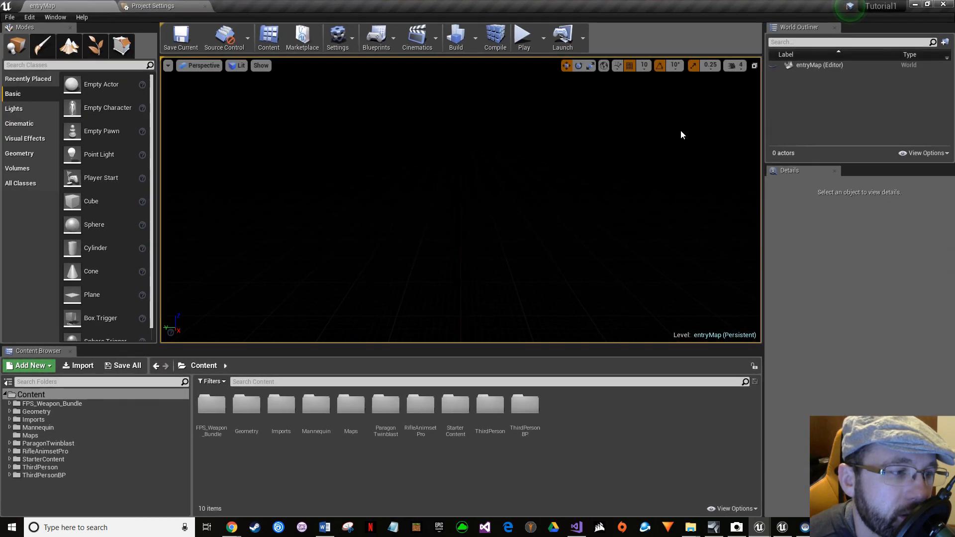
# - Show the project's Maps content folder and start packaging the project for Windows (64-bit)
pyautogui.click(56, 438)
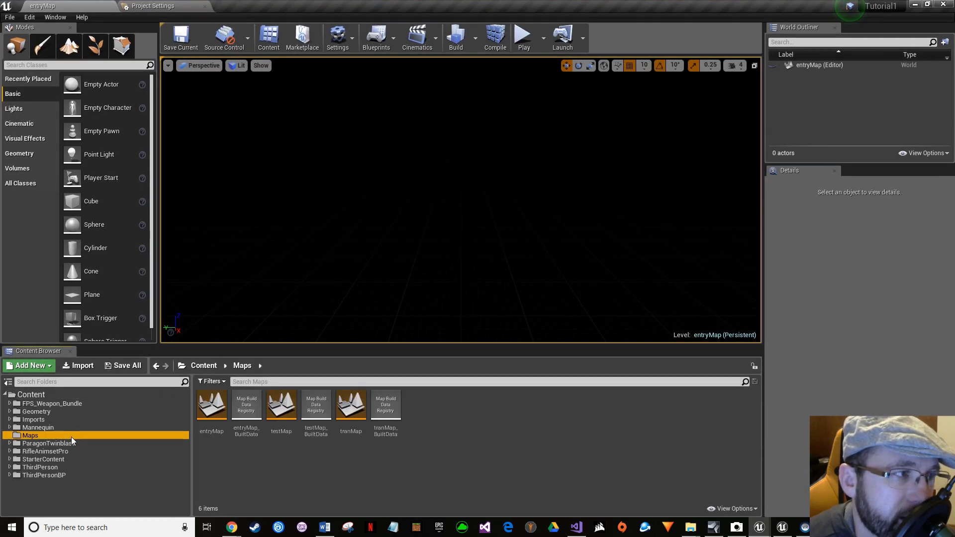
pyautogui.click(10, 17)
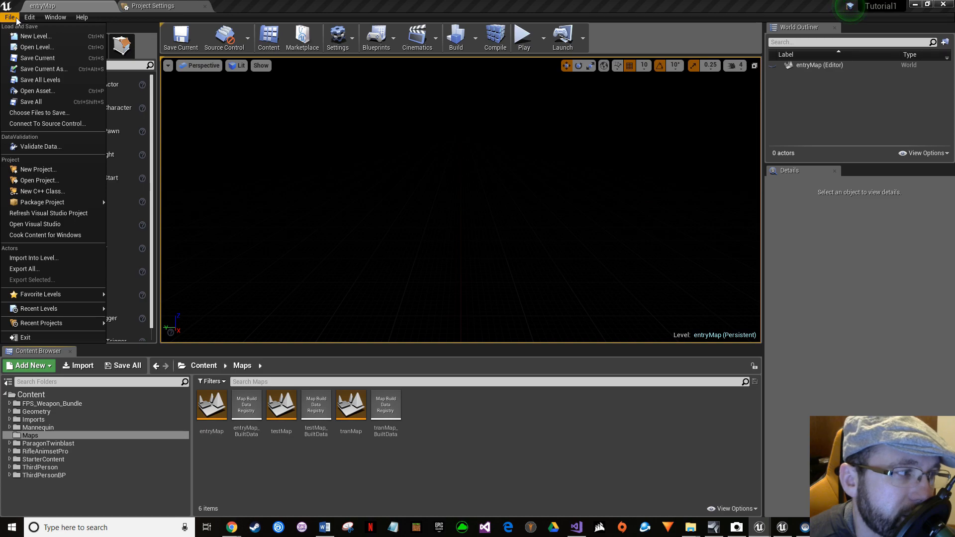
pyautogui.moveTo(72, 202)
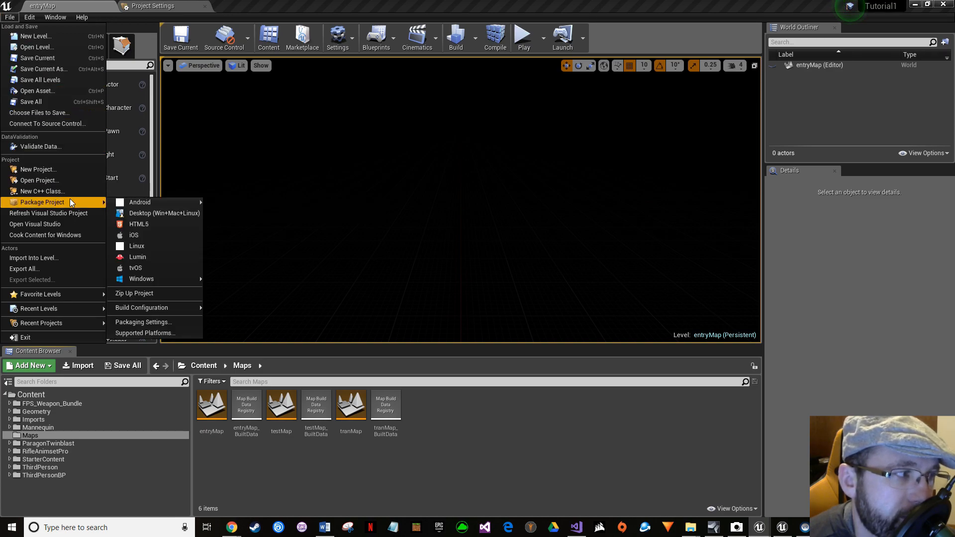
pyautogui.moveTo(151, 280)
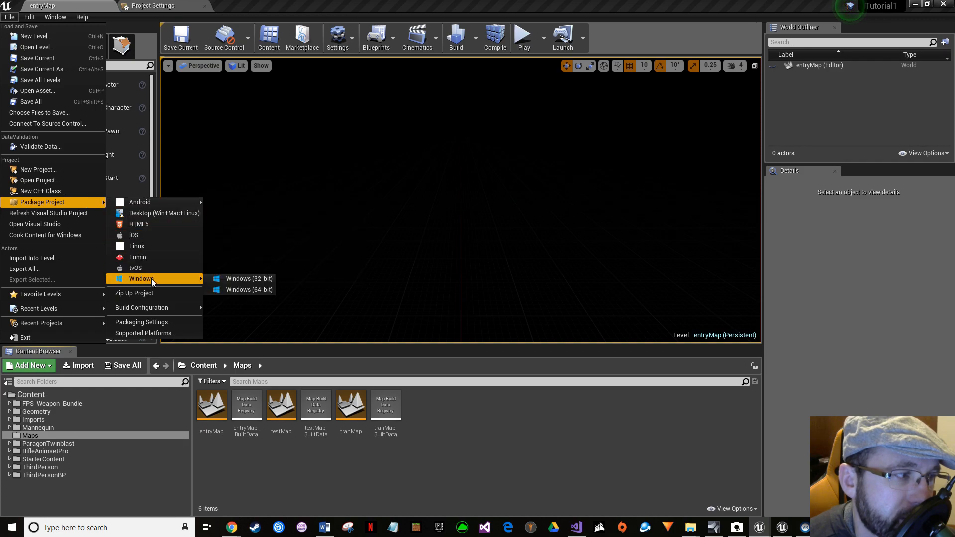
pyautogui.click(240, 289)
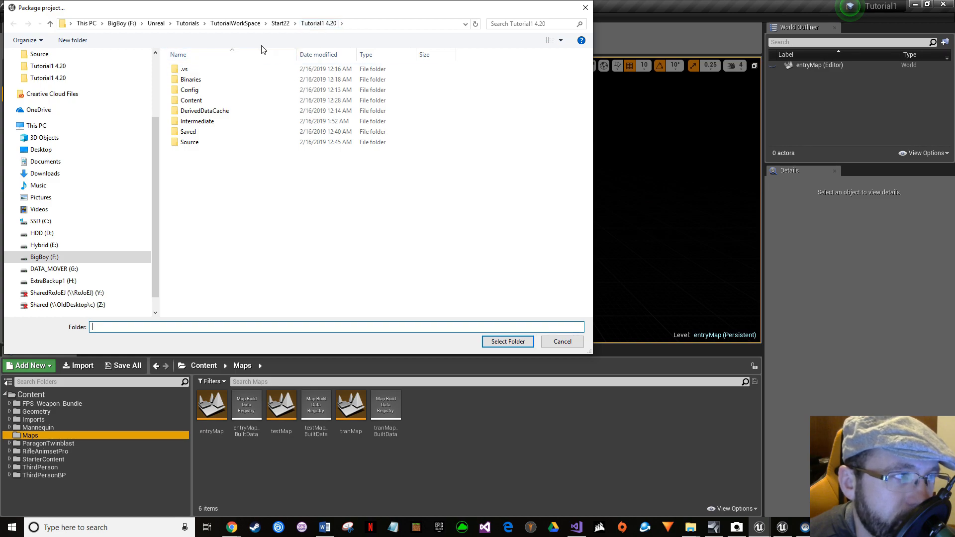
# - Create a folder named FinishedProject on the BigBoy (F:) drive for the packaged build
pyautogui.click(44, 246)
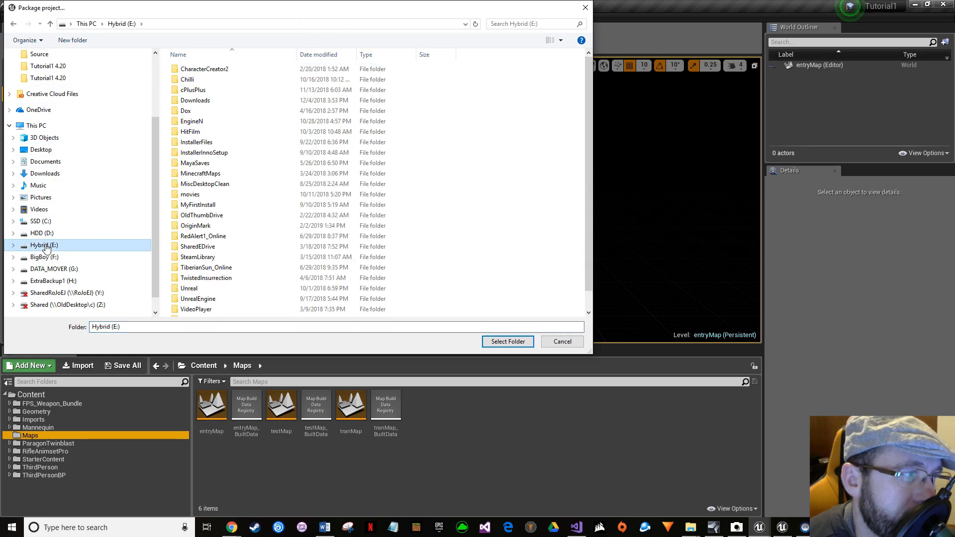
pyautogui.click(45, 260)
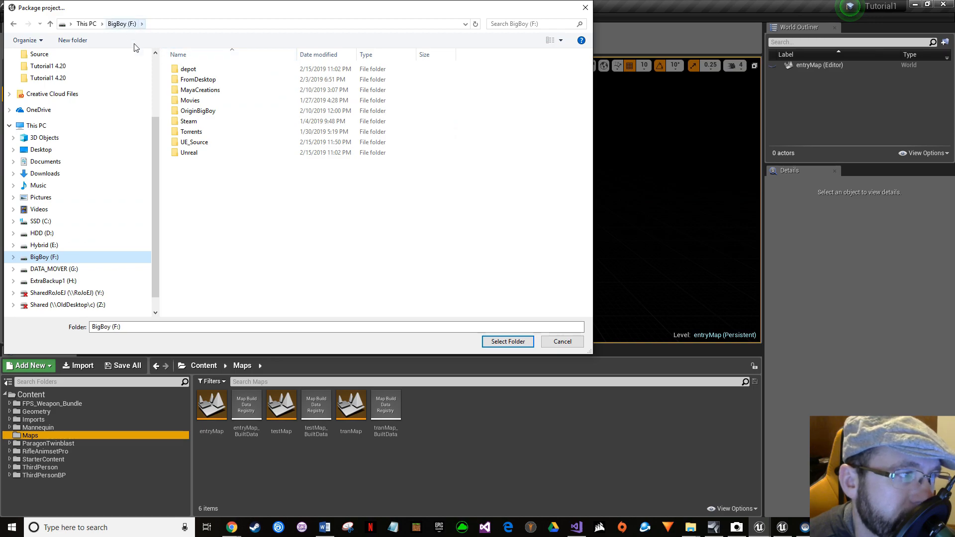
pyautogui.rightClick(185, 176)
pyautogui.moveTo(241, 293)
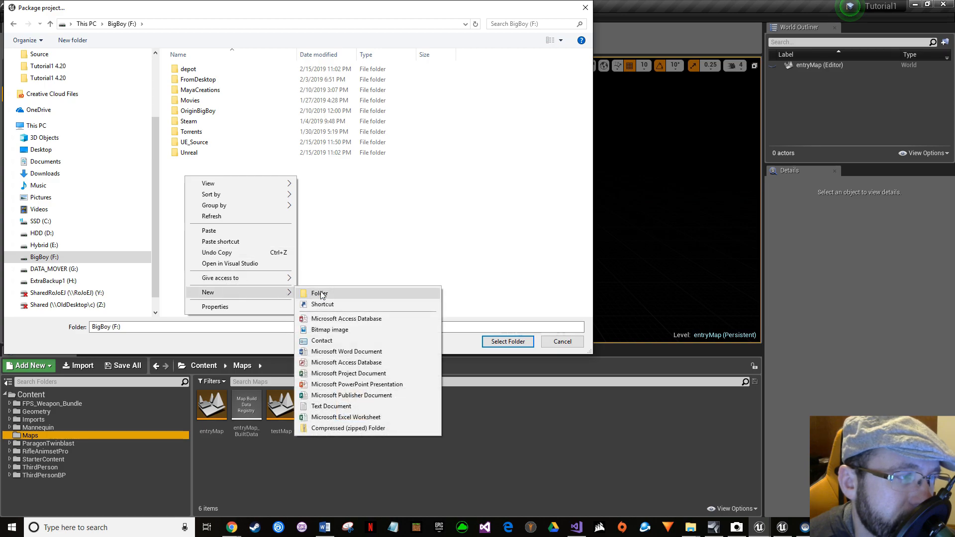
pyautogui.click(320, 295)
pyautogui.write('F')
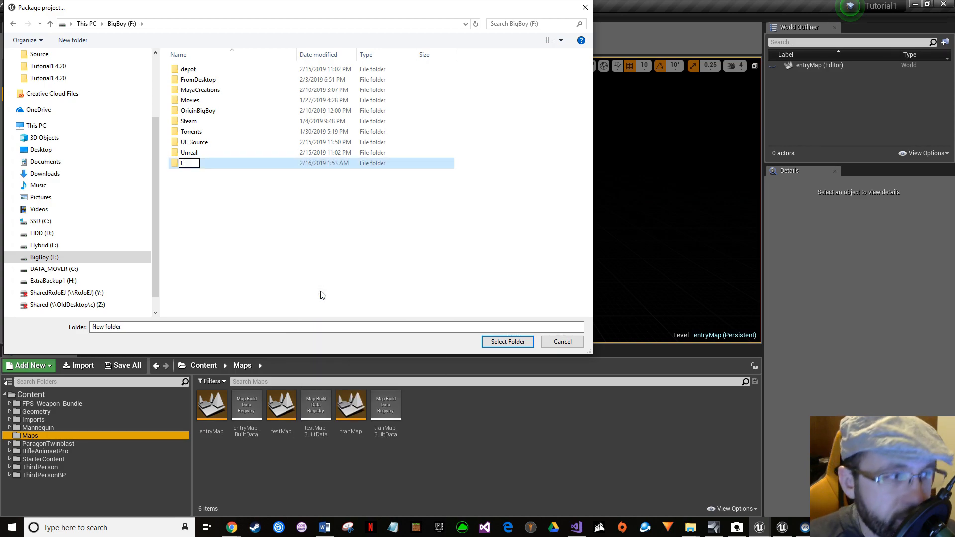
pyautogui.write('inishedProject')
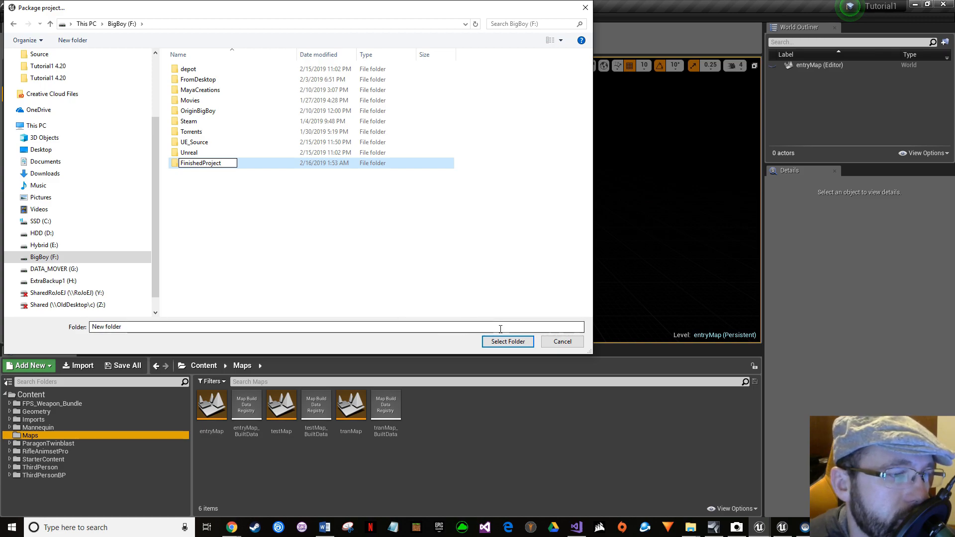
pyautogui.click(387, 257)
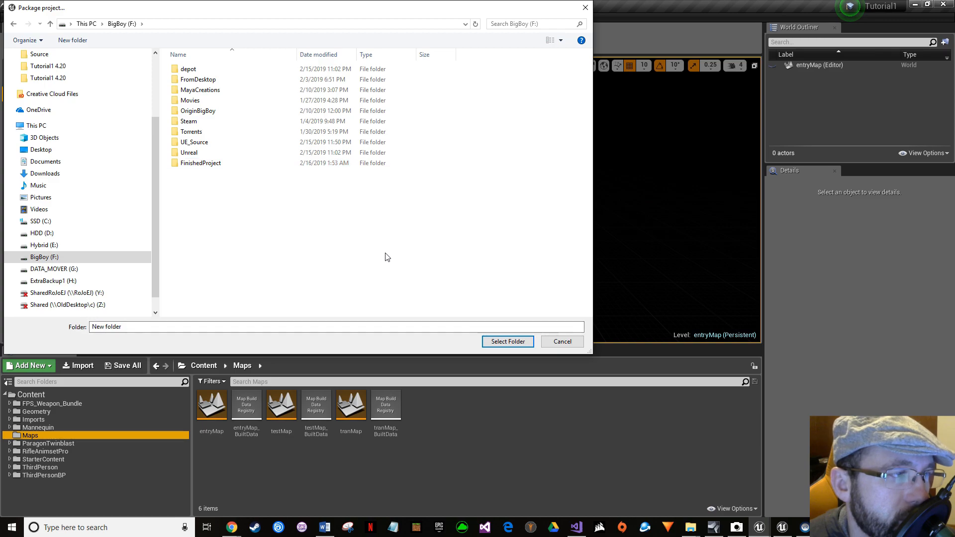
# - Choose the FinishedProject folder as the output location and begin packaging the project
pyautogui.click(212, 165)
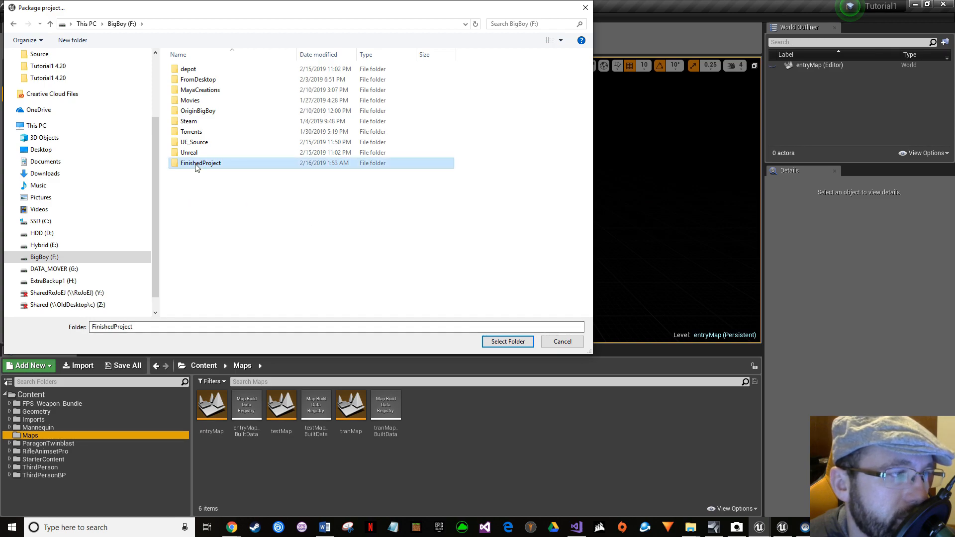
pyautogui.doubleClick(197, 164)
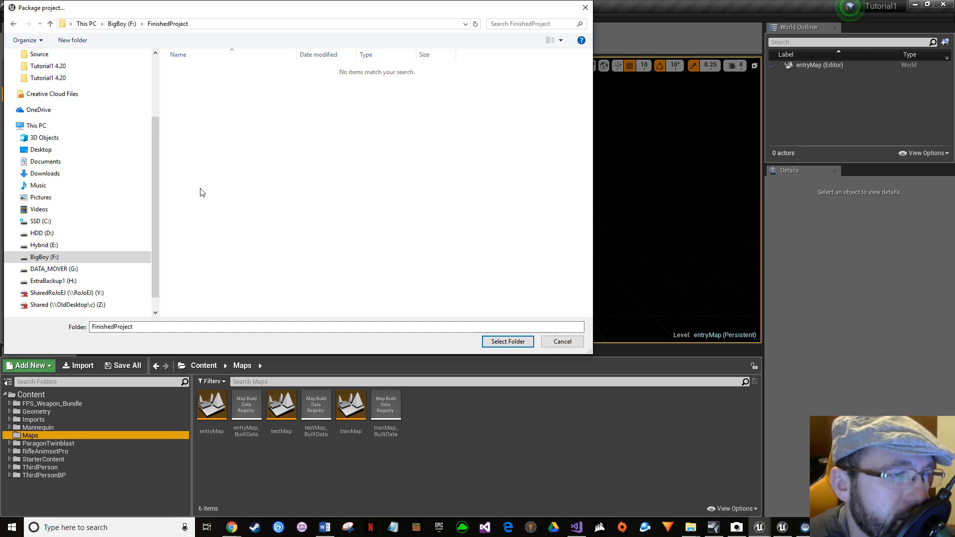
pyautogui.click(499, 343)
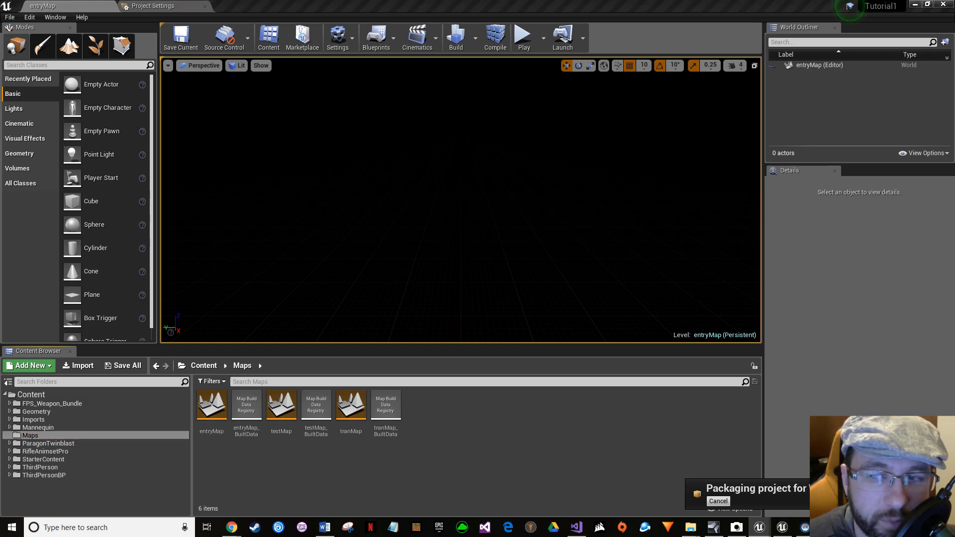
# - Dock the Output Log beside the level in the main editor window, check the packaging log, and return to entryMap
pyautogui.moveTo(954, 145); pyautogui.dragTo(413, 117)
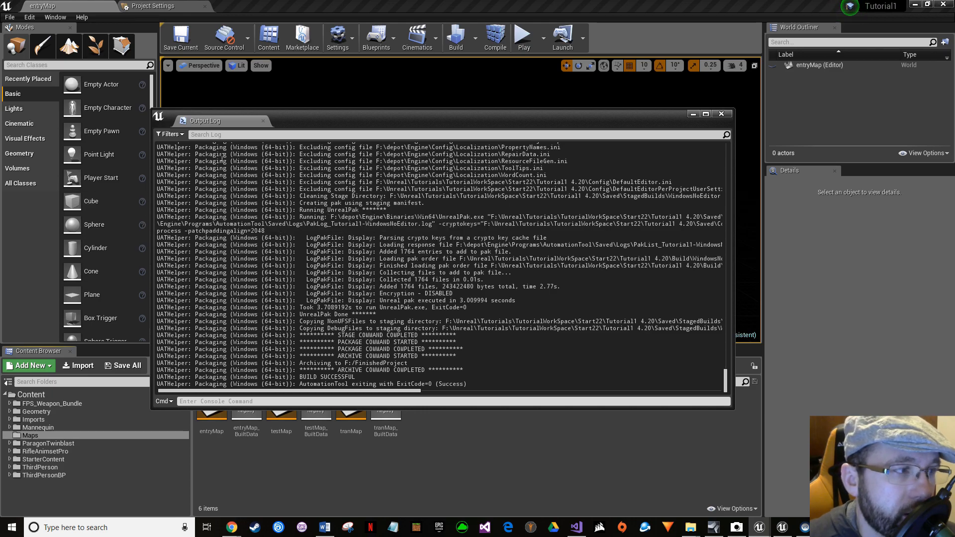
pyautogui.moveTo(238, 121); pyautogui.dragTo(219, 5)
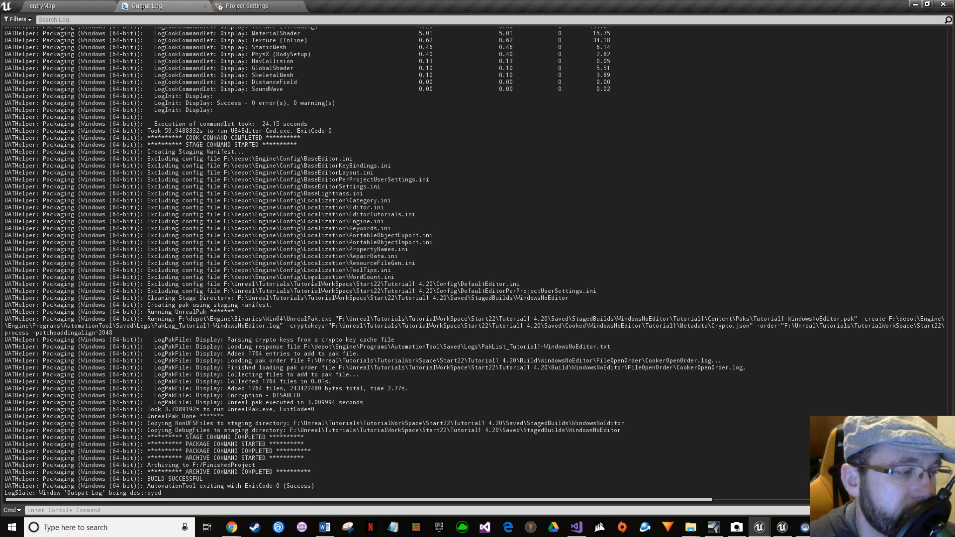
pyautogui.click(89, 7)
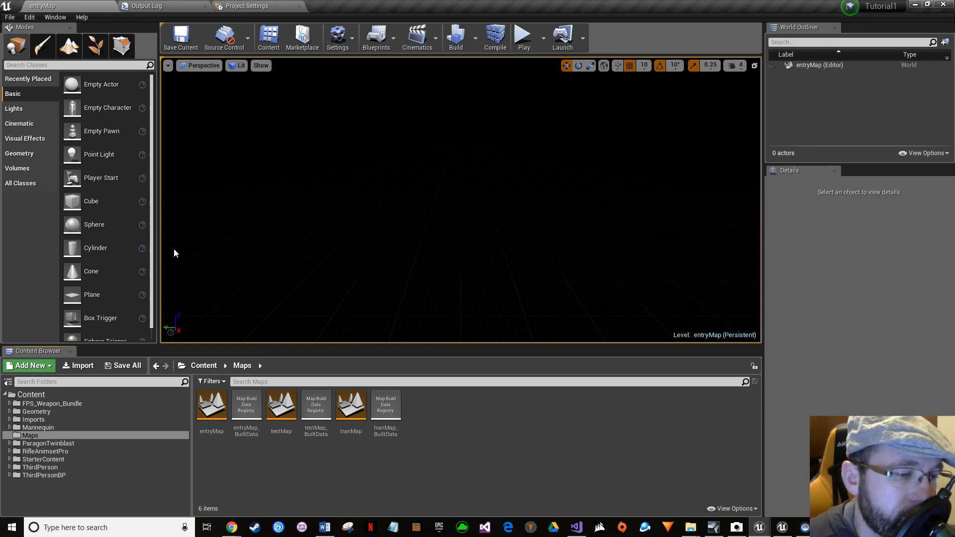
# - Shrink the editor window and open the FinishedProject folder on BigBoy (F:) in a new File Explorer window
pyautogui.moveTo(691, 5); pyautogui.dragTo(507, 114)
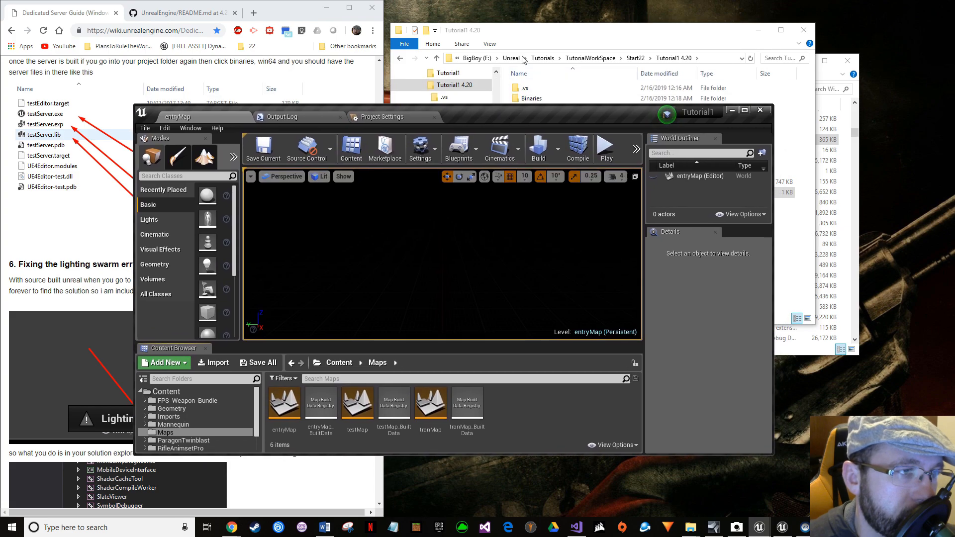
pyautogui.click(529, 43)
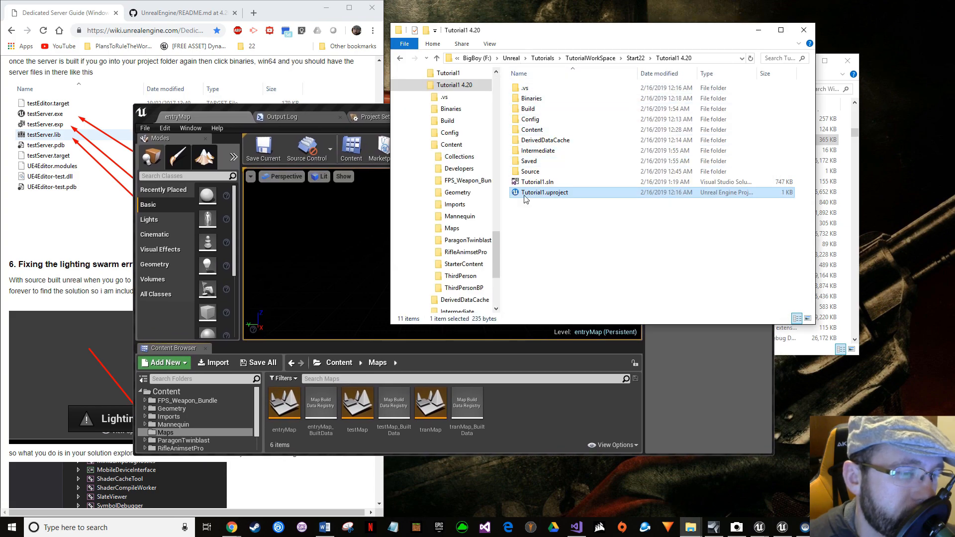
pyautogui.rightClick(690, 528)
pyautogui.click(662, 474)
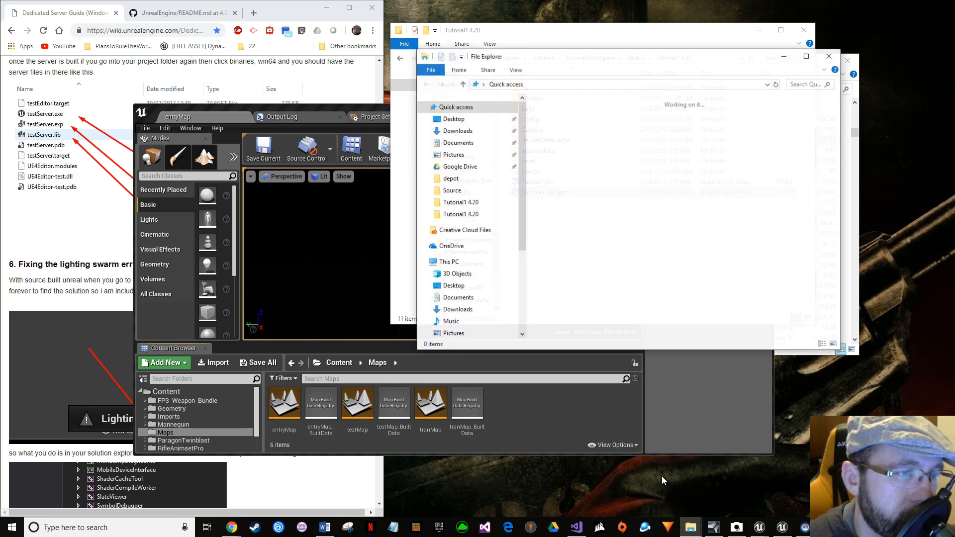
pyautogui.scroll(-3, 493, 276)
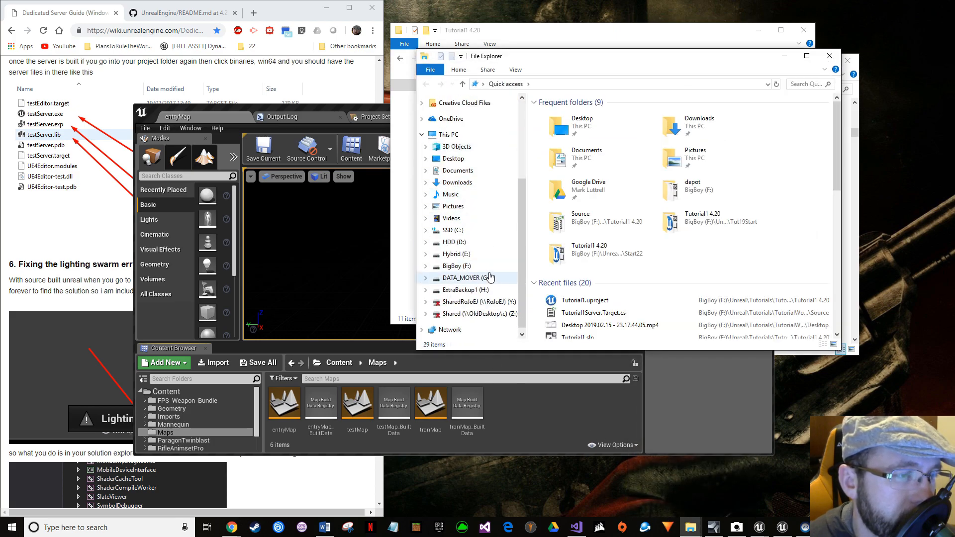
pyautogui.click(483, 268)
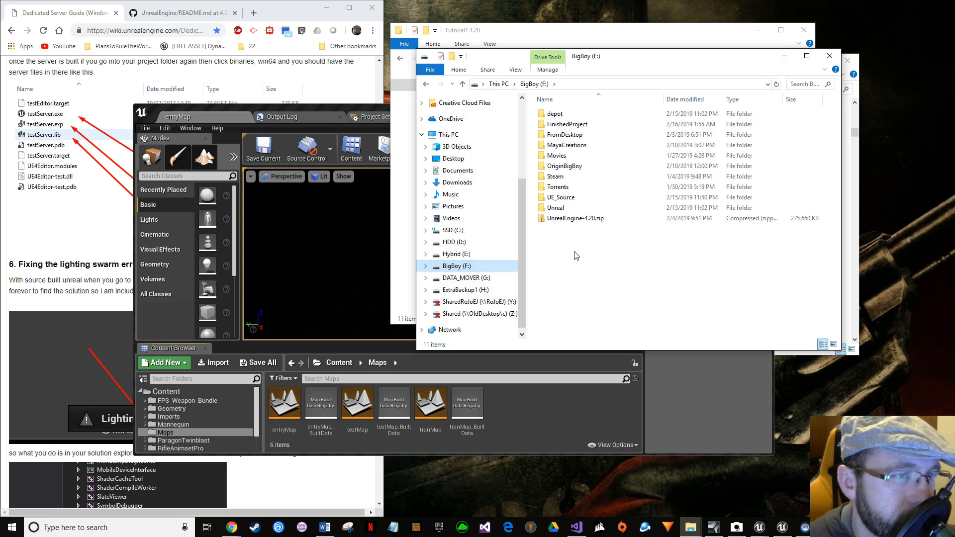
pyautogui.doubleClick(556, 125)
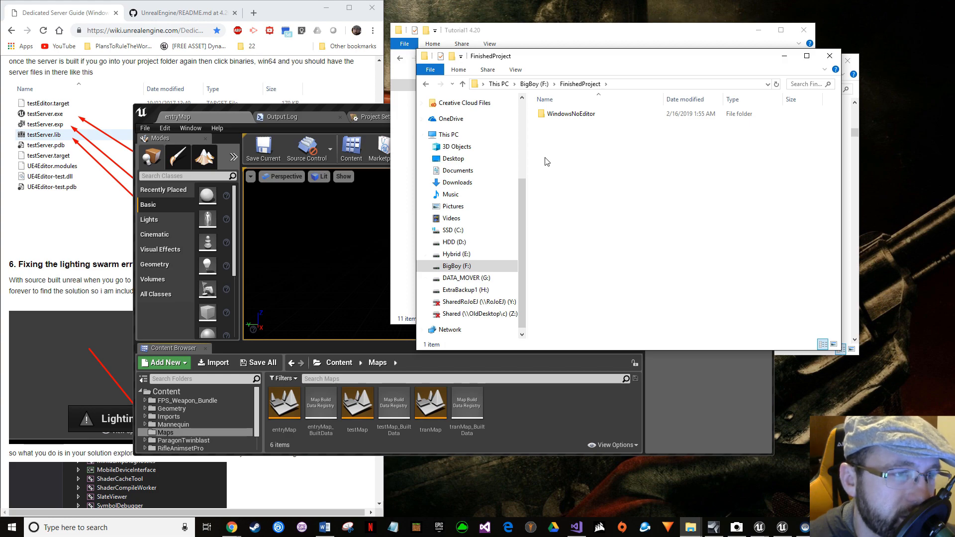
# - Rename the packaged WindowsNoEditor folder to Shootin
pyautogui.click(566, 116)
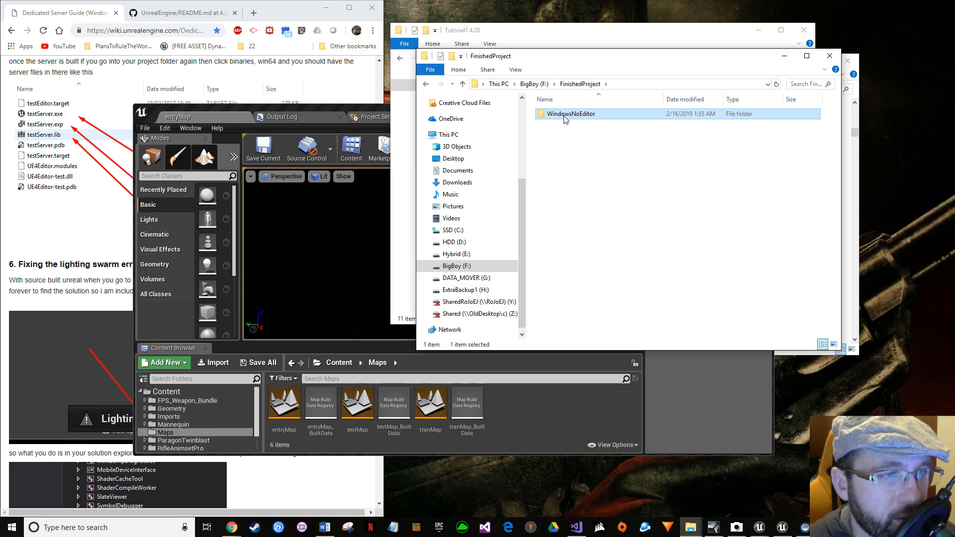
pyautogui.click(566, 116)
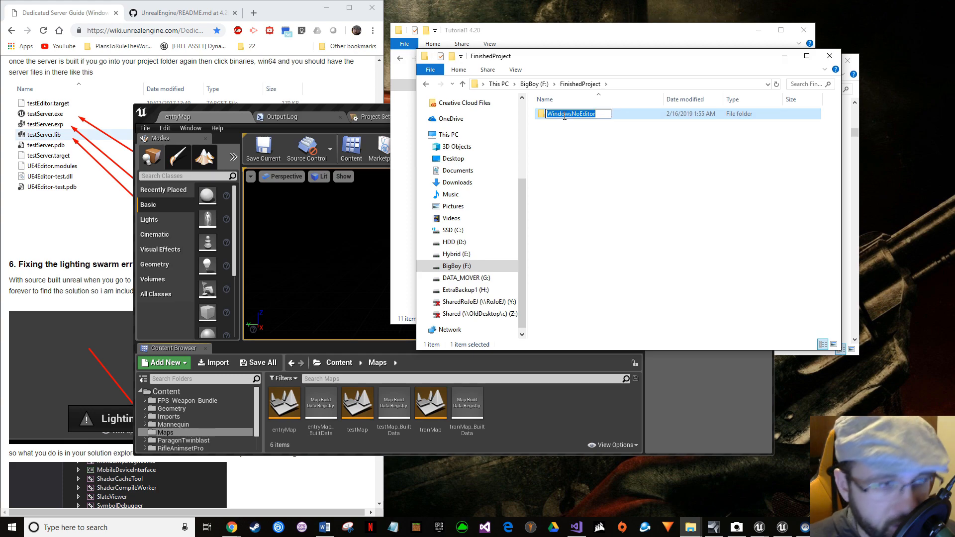
pyautogui.write('S')
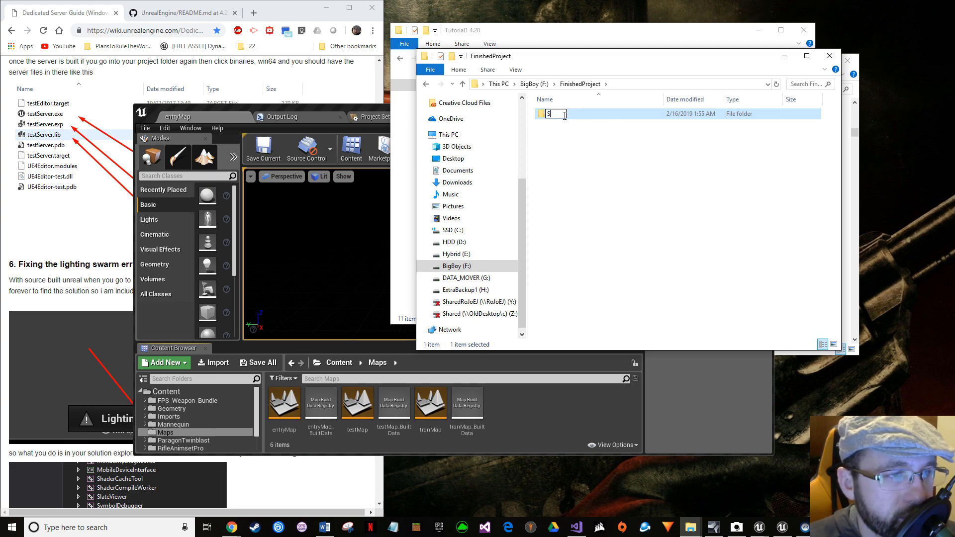
pyautogui.write('hootin')
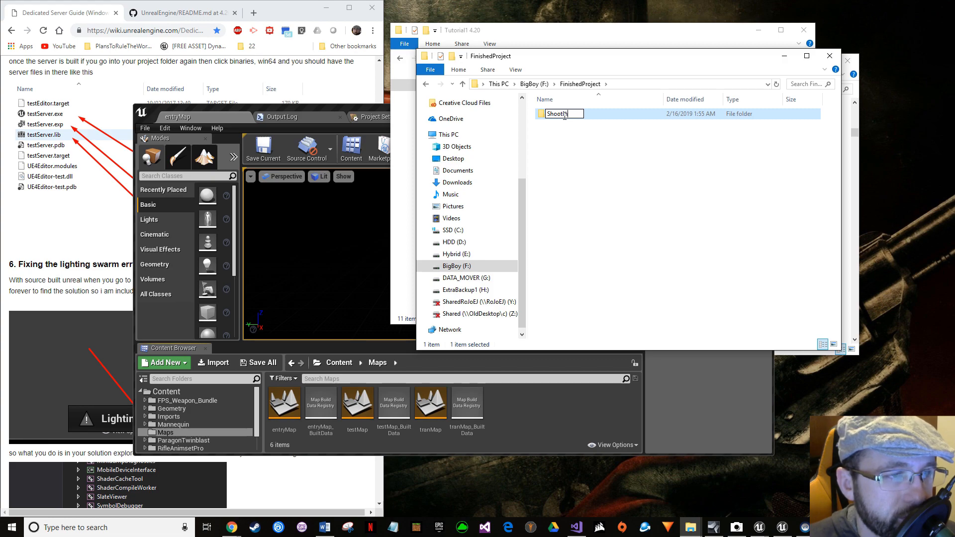
pyautogui.press('Return')
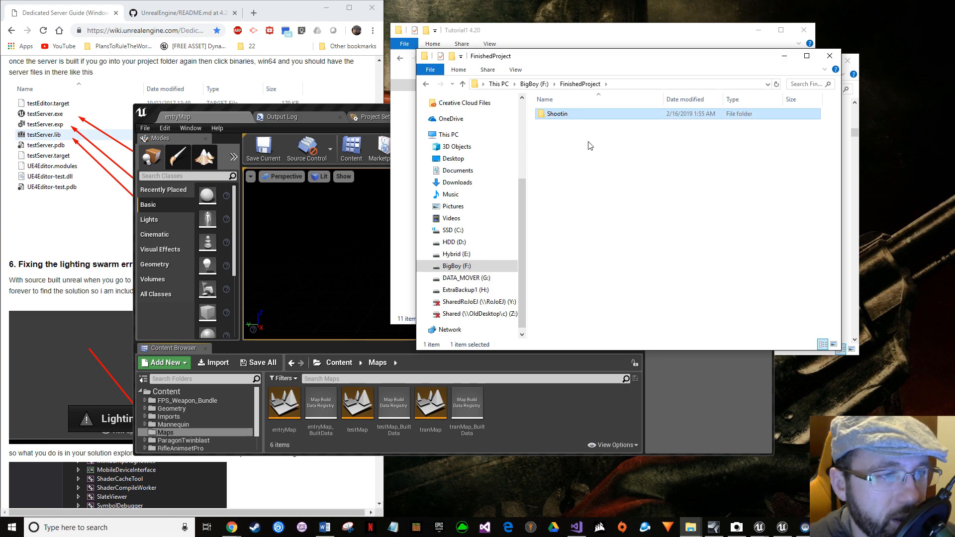
pyautogui.click(587, 149)
# - Duplicate the Shootin folder within FinishedProject
pyautogui.click(556, 118)
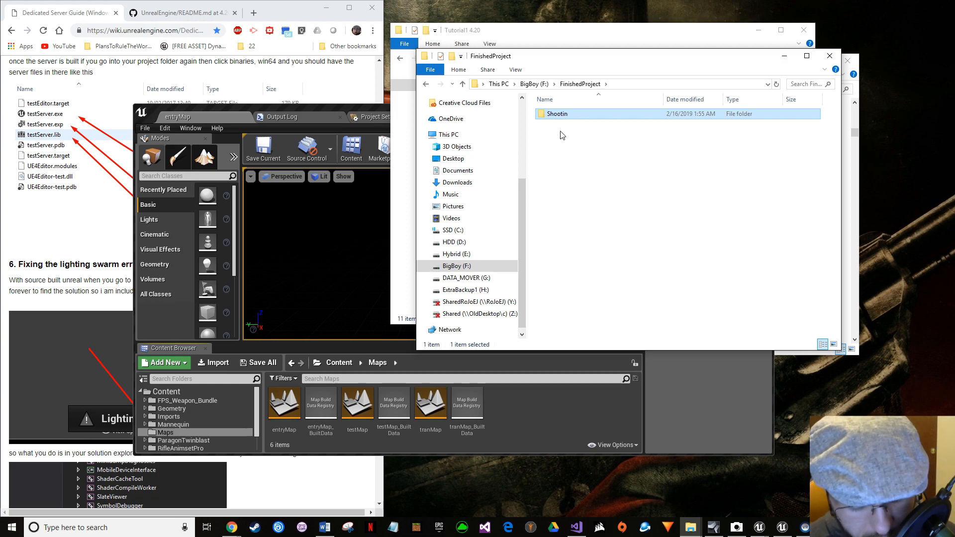
pyautogui.click(565, 153)
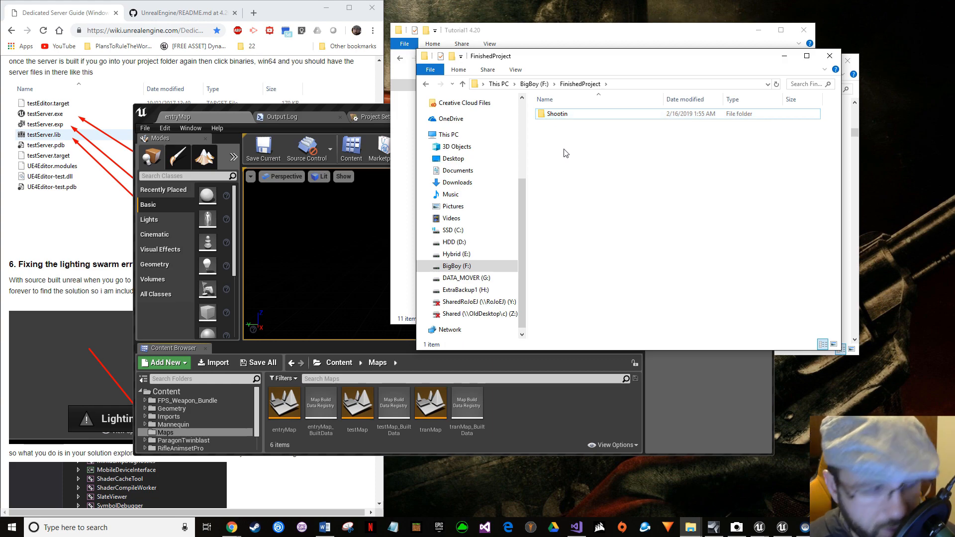
pyautogui.hotkey('ctrl', 'v')
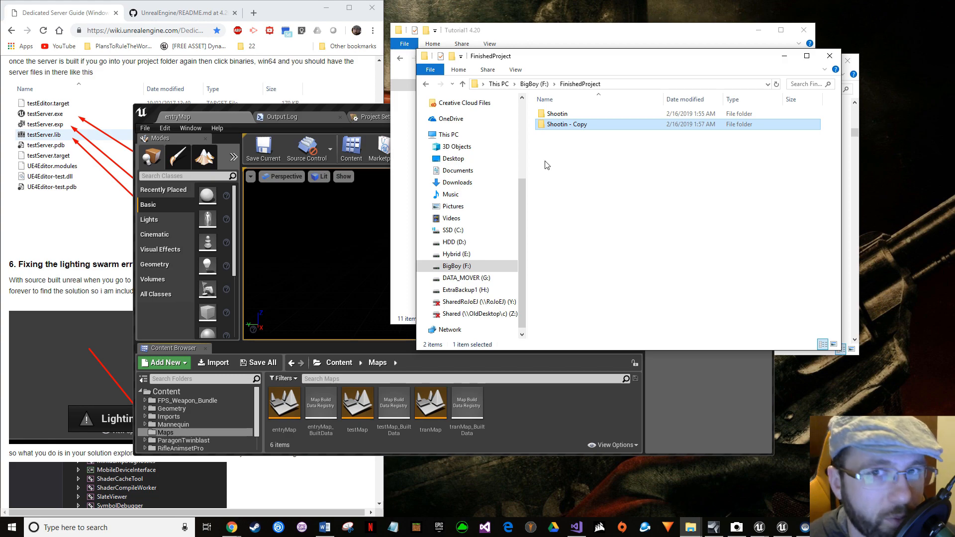
# - Open Shootin\Tutorial1\Binaries\Win64 and arrange its window side by side with the Tutorial1 4.20 project folder window
pyautogui.doubleClick(573, 117)
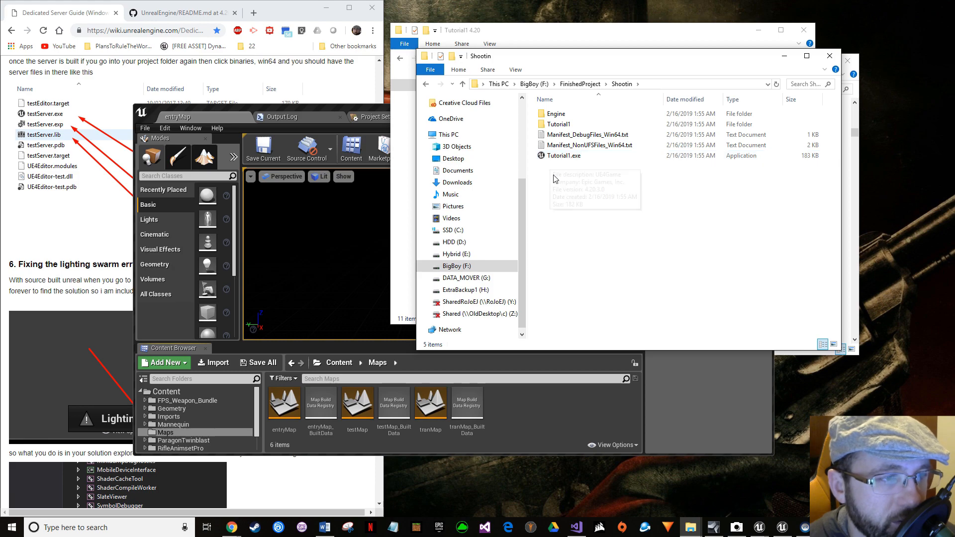
pyautogui.doubleClick(564, 125)
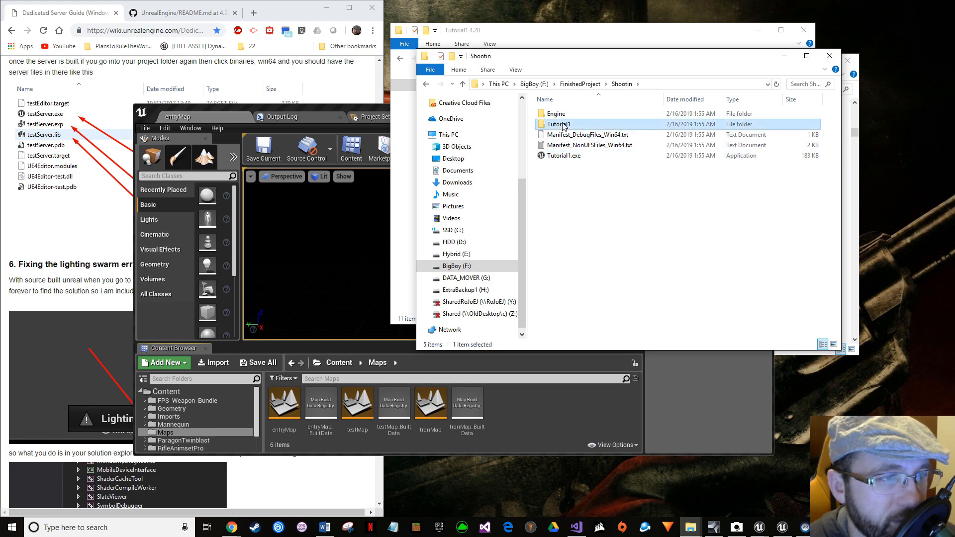
pyautogui.doubleClick(563, 114)
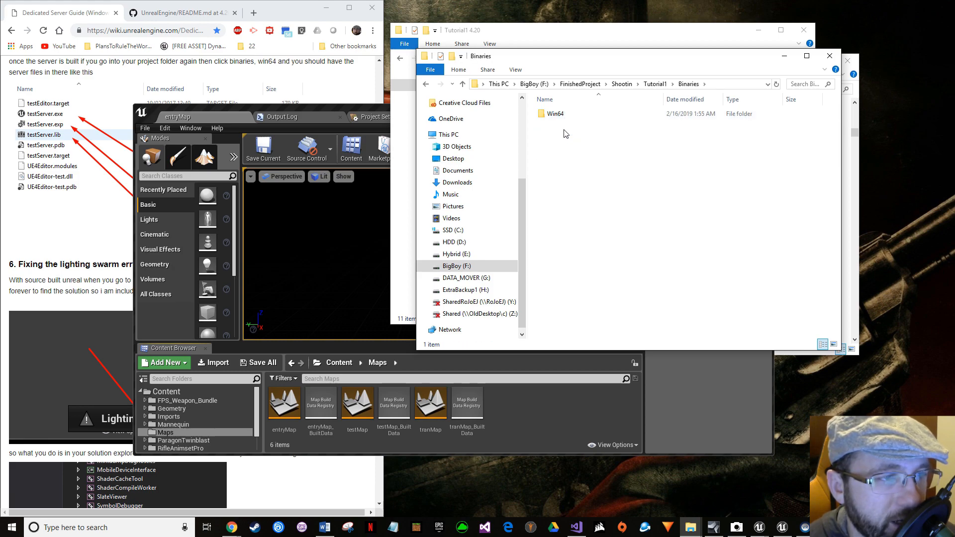
pyautogui.doubleClick(565, 115)
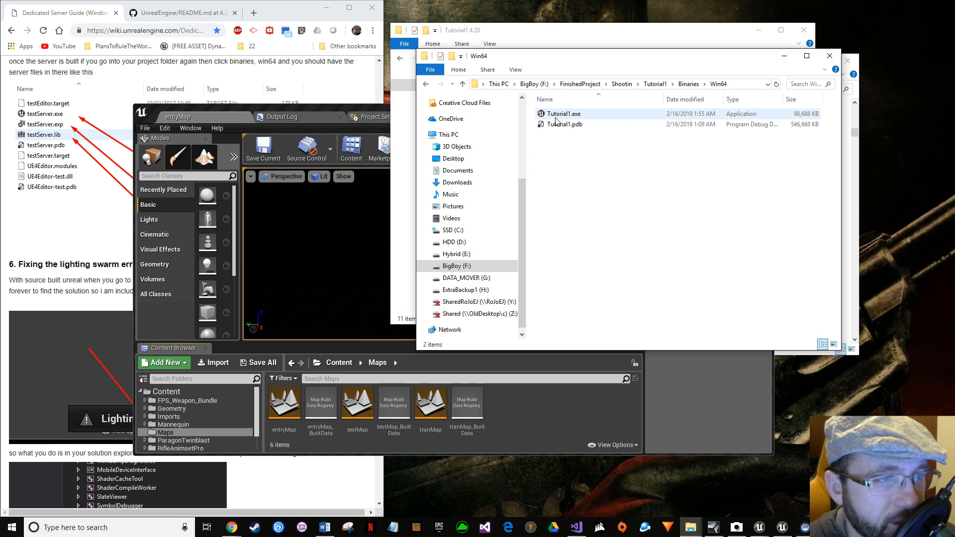
pyautogui.moveTo(638, 61); pyautogui.dragTo(295, 53)
pyautogui.moveTo(528, 36); pyautogui.dragTo(591, 27)
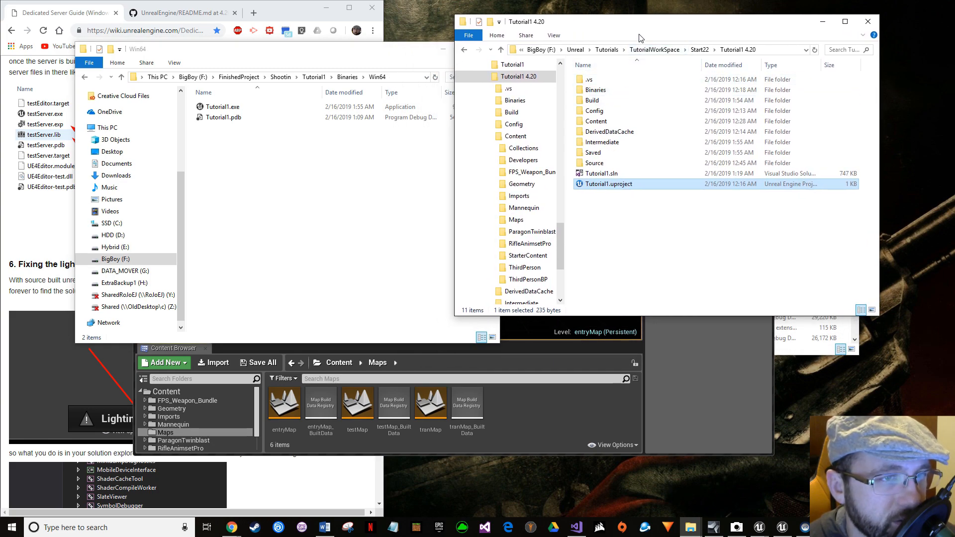
pyautogui.moveTo(593, 25); pyautogui.dragTo(602, 35)
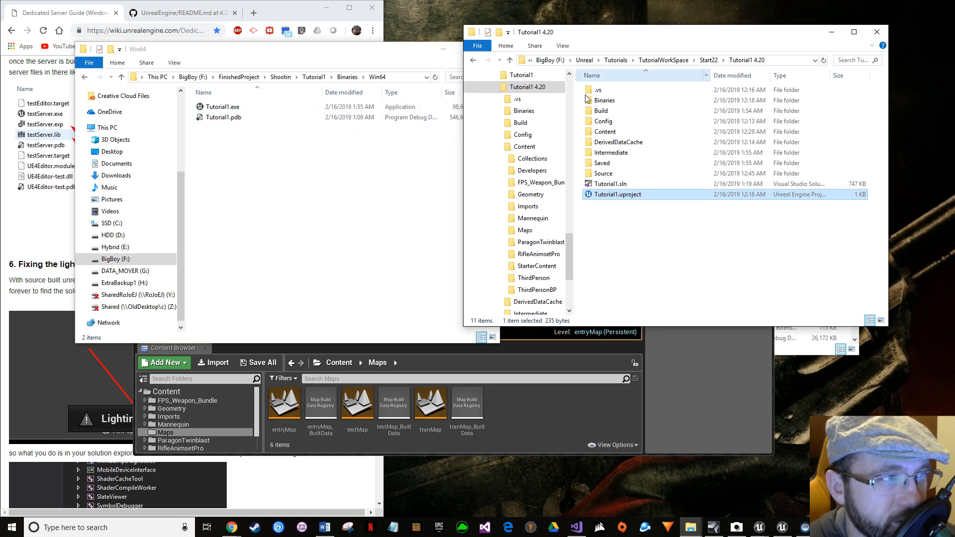
pyautogui.click(283, 69)
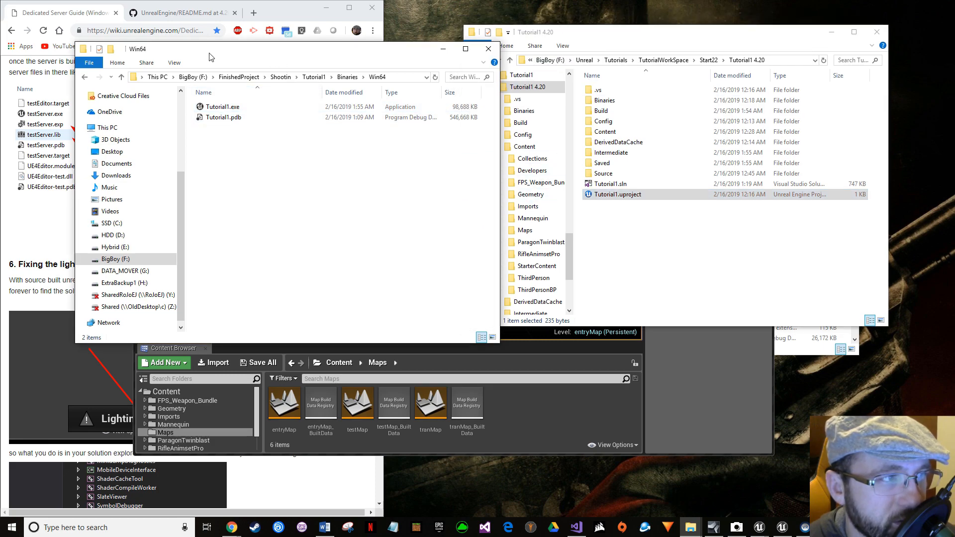
# - Open the Binaries\Win64 folder of the Tutorial1 4.20 source project
pyautogui.click(567, 70)
pyautogui.click(602, 102)
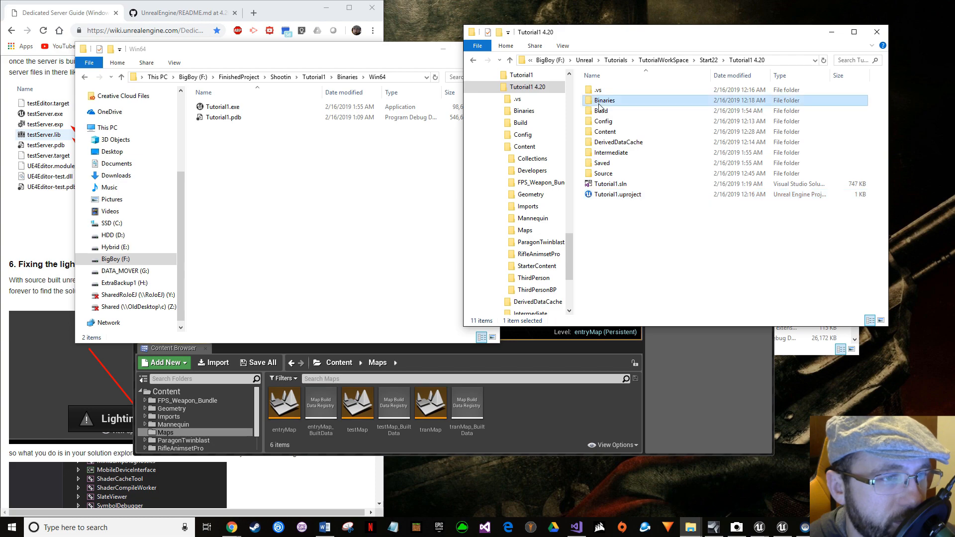
pyautogui.doubleClick(599, 102)
pyautogui.doubleClick(601, 91)
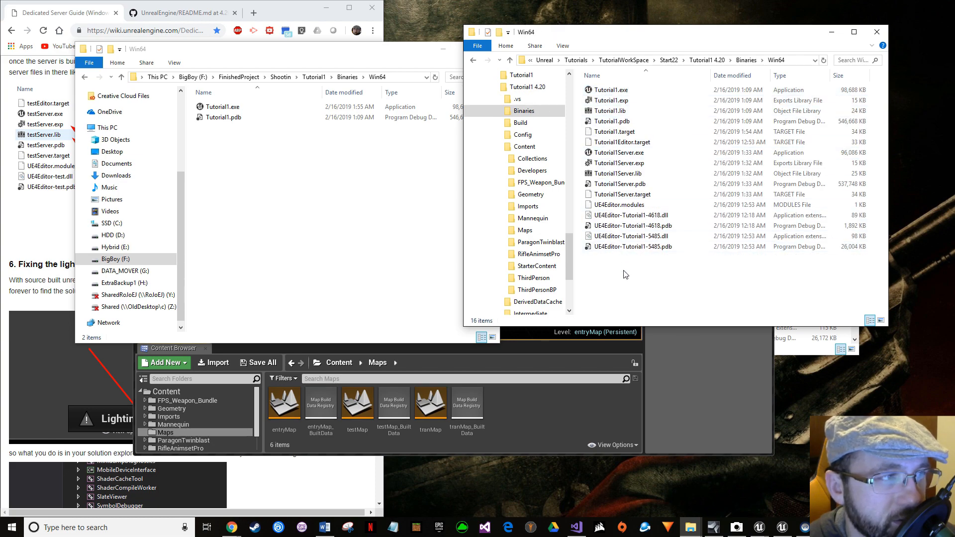
# - Copy all files from the project's Win64 folder into the packaged build's Win64 folder, skipping files with the same names
pyautogui.moveTo(623, 271); pyautogui.dragTo(607, 86)
pyautogui.rightClick(644, 120)
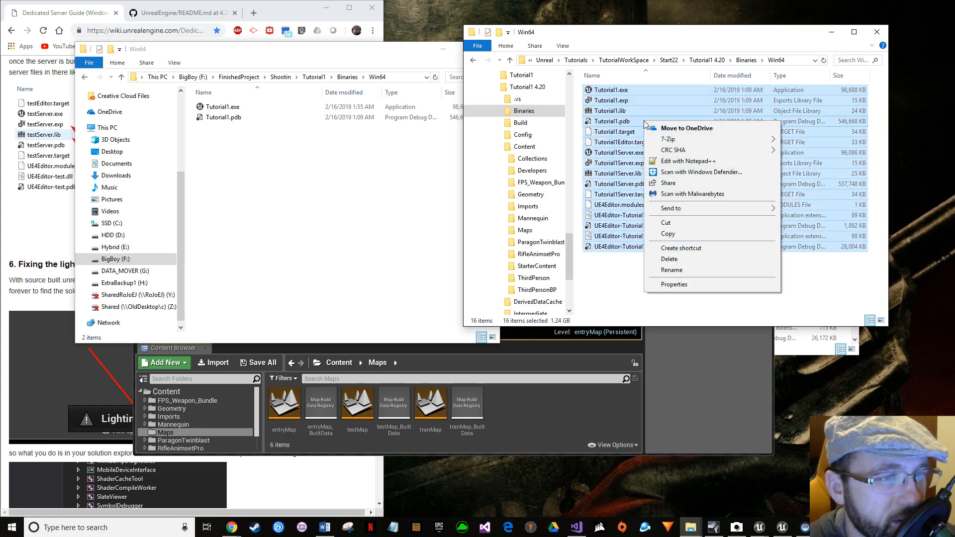
pyautogui.click(667, 233)
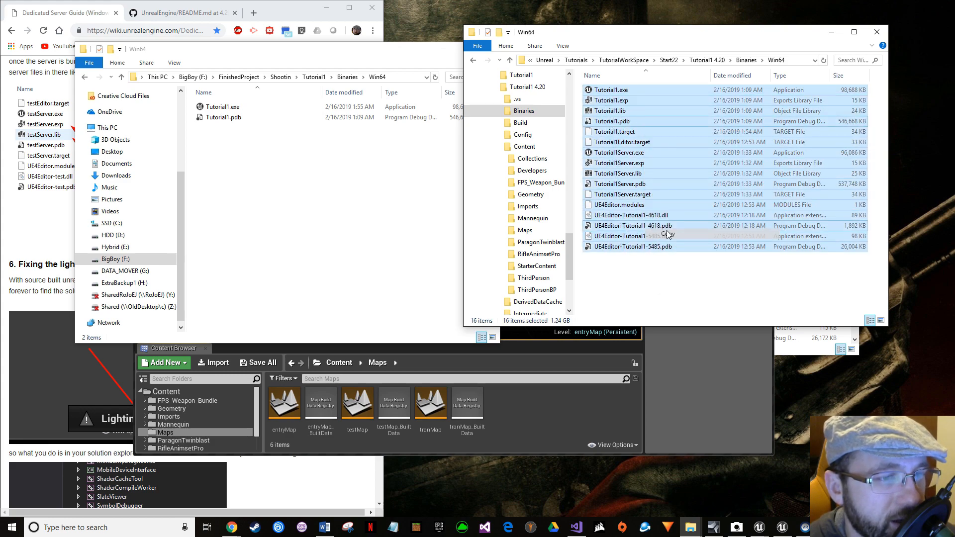
pyautogui.click(376, 202)
pyautogui.rightClick(376, 202)
pyautogui.click(421, 264)
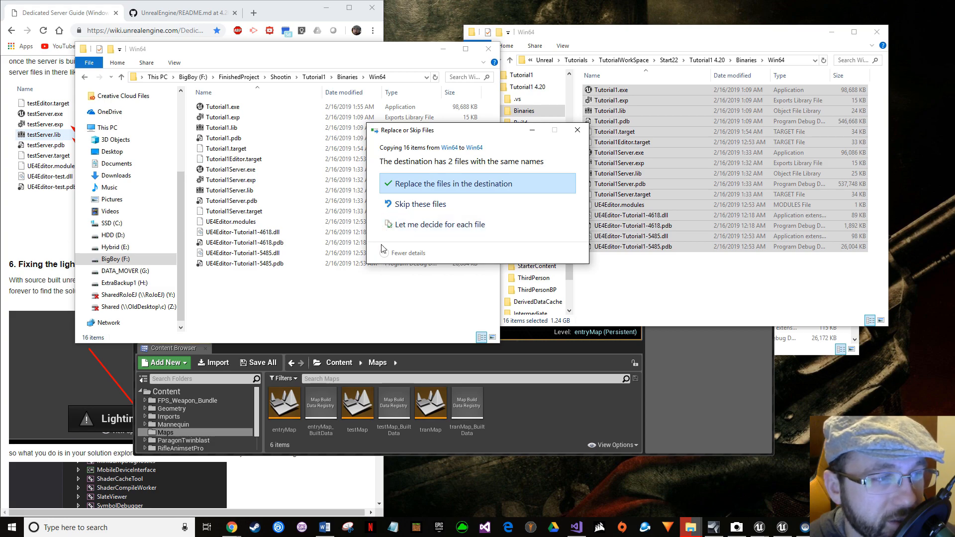
pyautogui.click(404, 205)
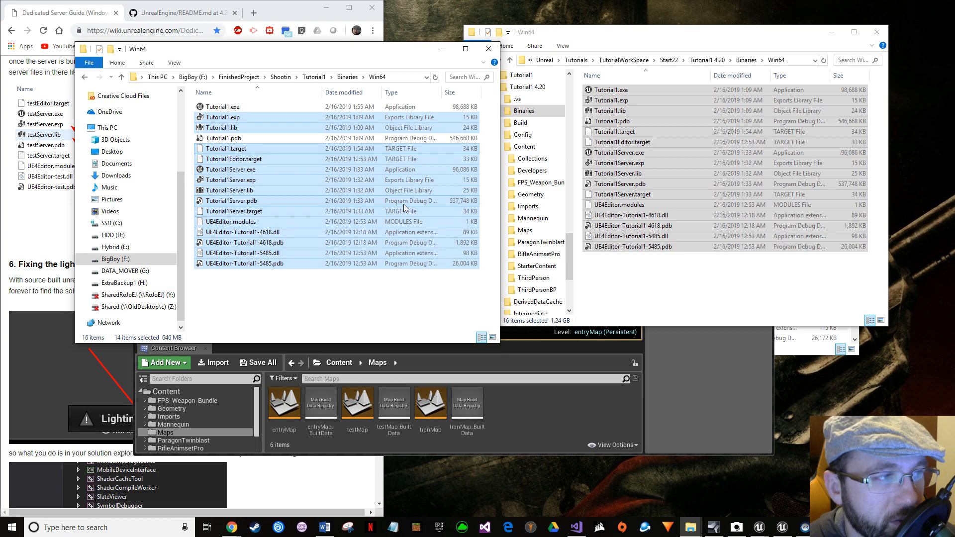
pyautogui.click(318, 303)
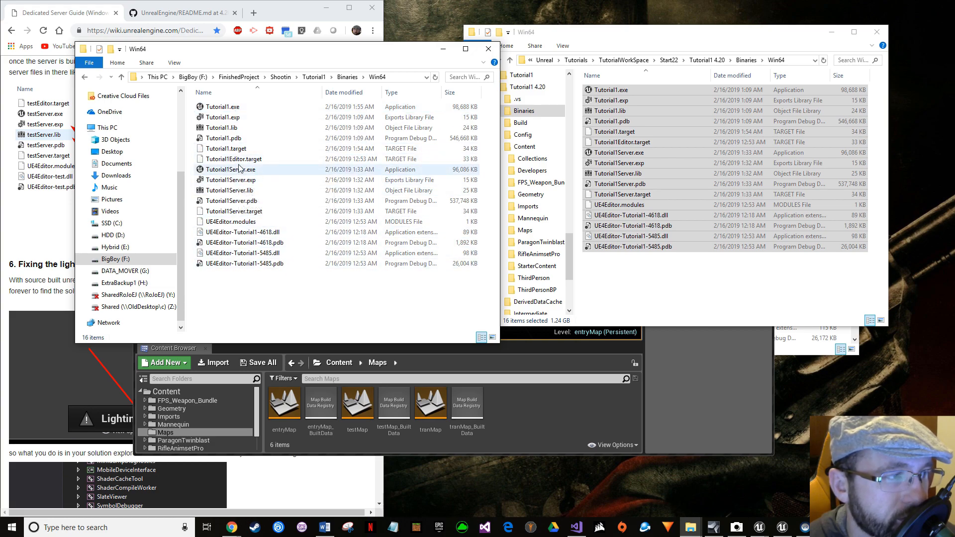
# - Create a shortcut to Tutorial1Server.exe in the packaged Win64 folder
pyautogui.moveTo(239, 171)
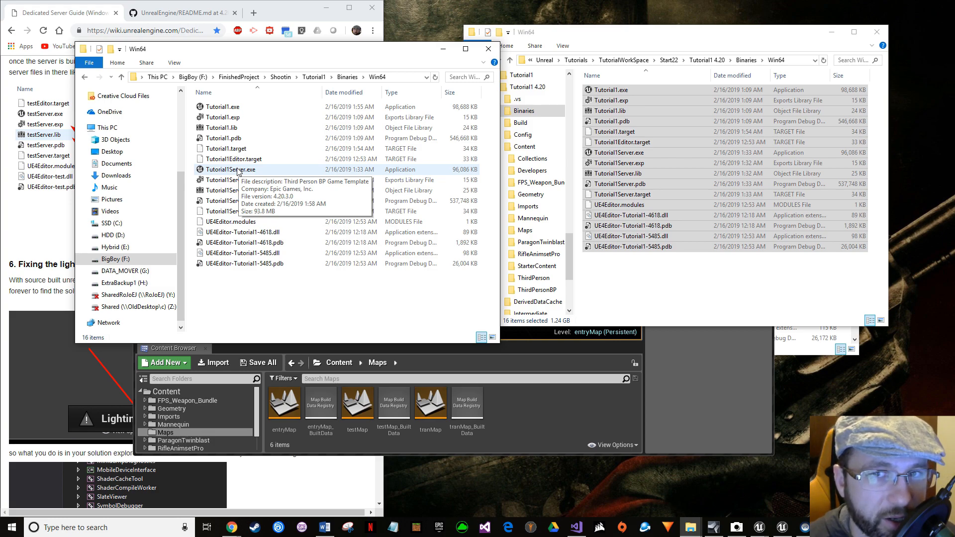
pyautogui.click(224, 172)
pyautogui.rightClick(224, 174)
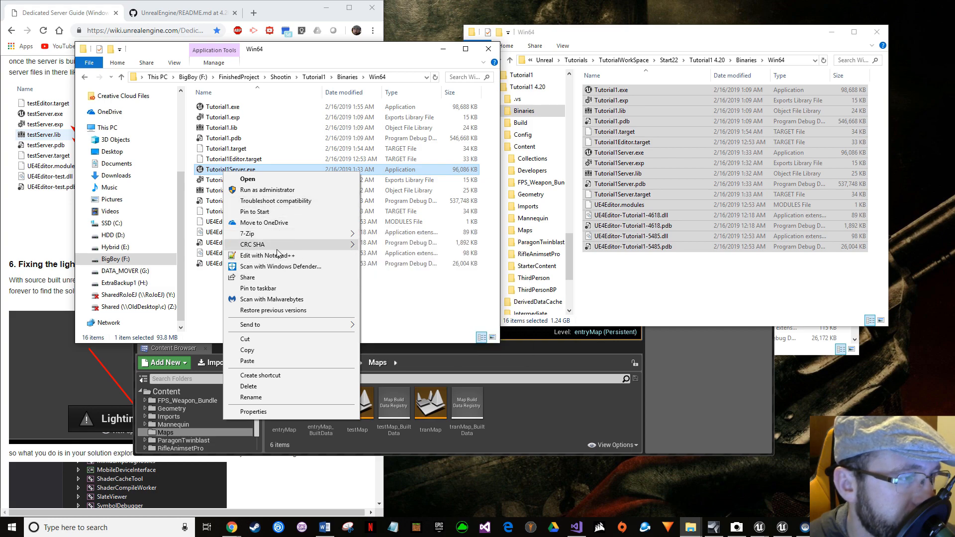
pyautogui.click(263, 378)
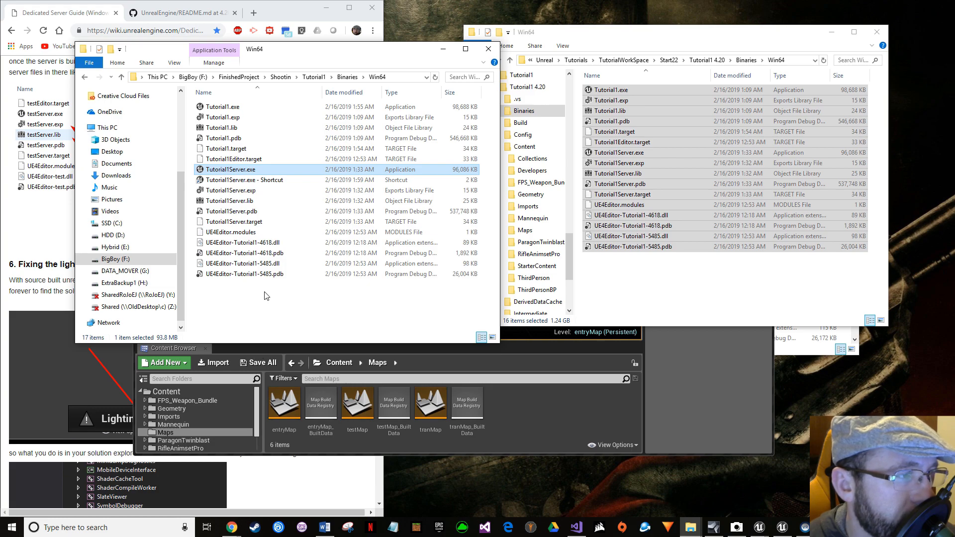
# - Append the -log argument to the target of the Tutorial1Server.exe shortcut and apply the change
pyautogui.click(253, 183)
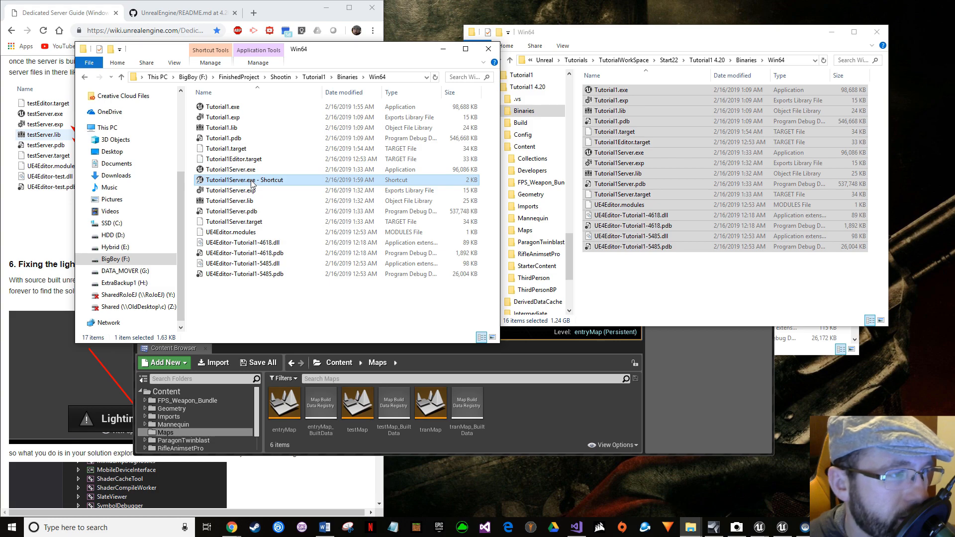
pyautogui.rightClick(252, 183)
pyautogui.click(286, 424)
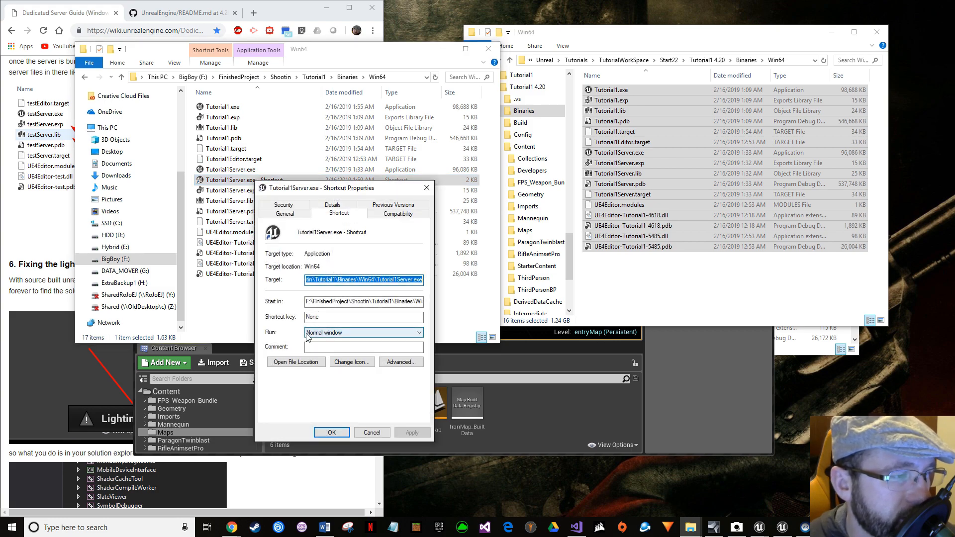
pyautogui.press('End')
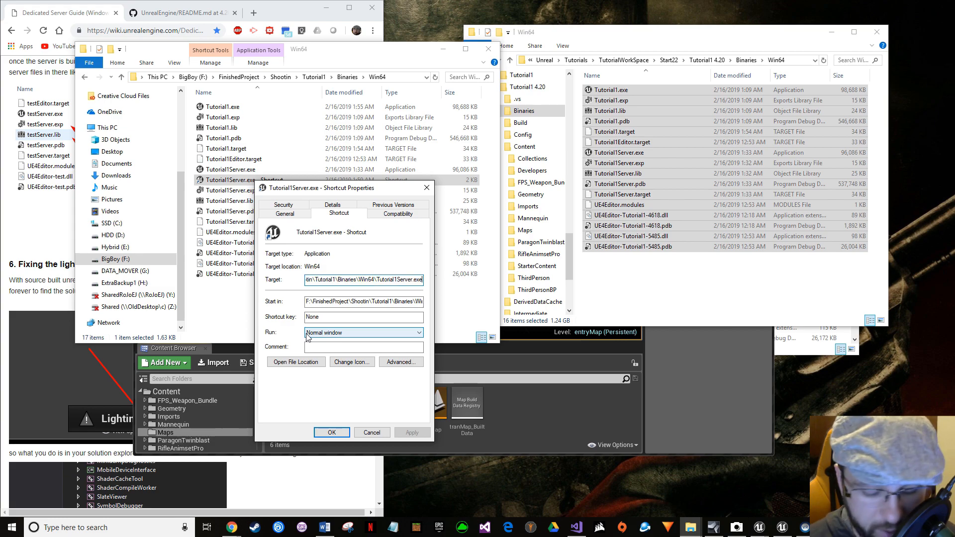
pyautogui.write('-')
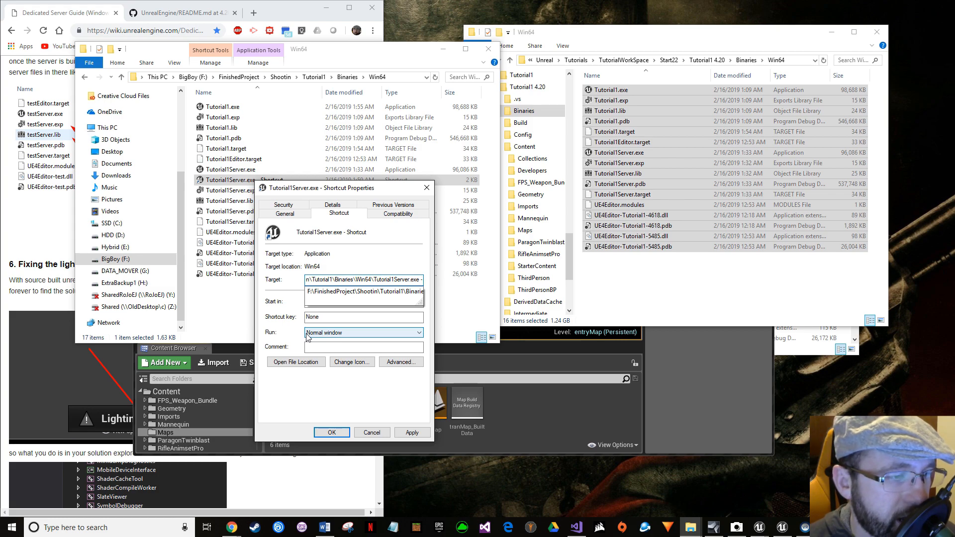
pyautogui.write('log')
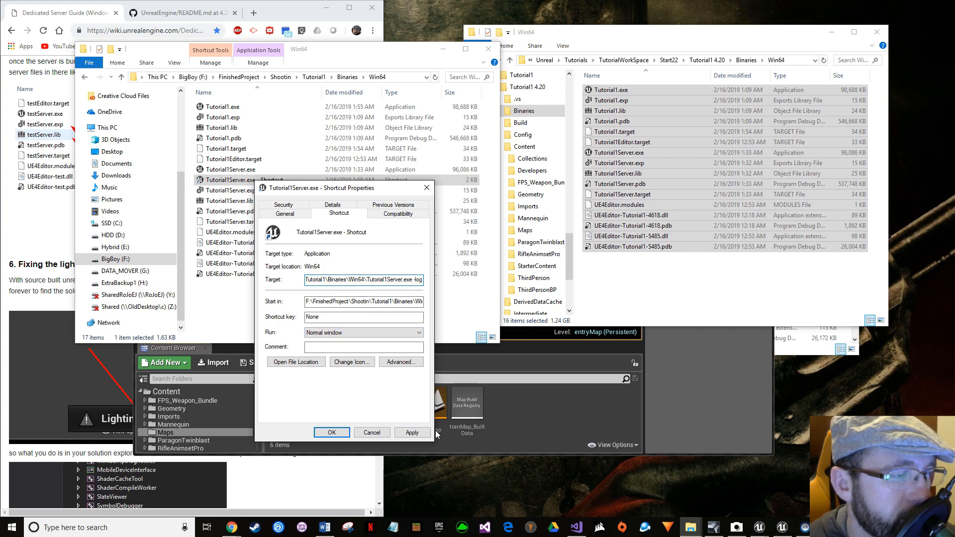
pyautogui.click(412, 432)
pyautogui.click(331, 433)
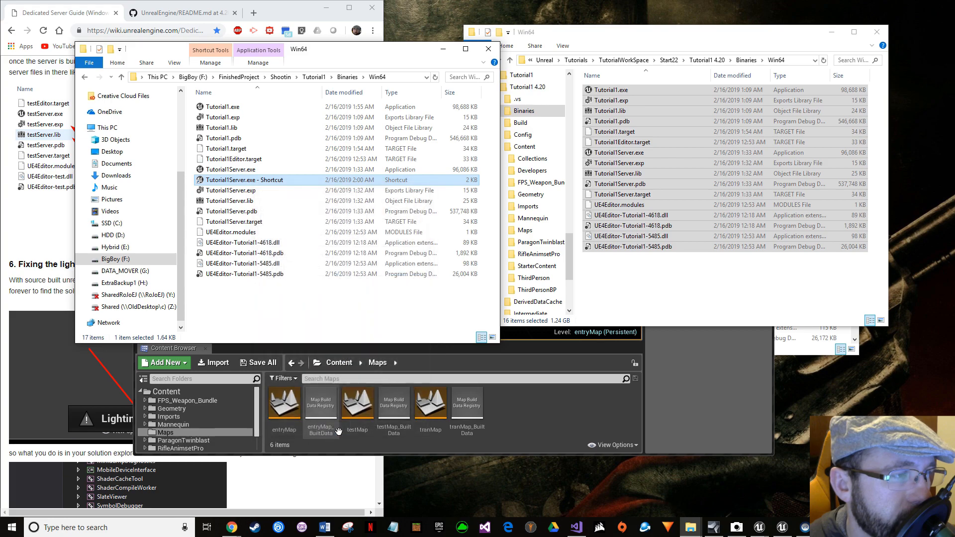
pyautogui.click(291, 326)
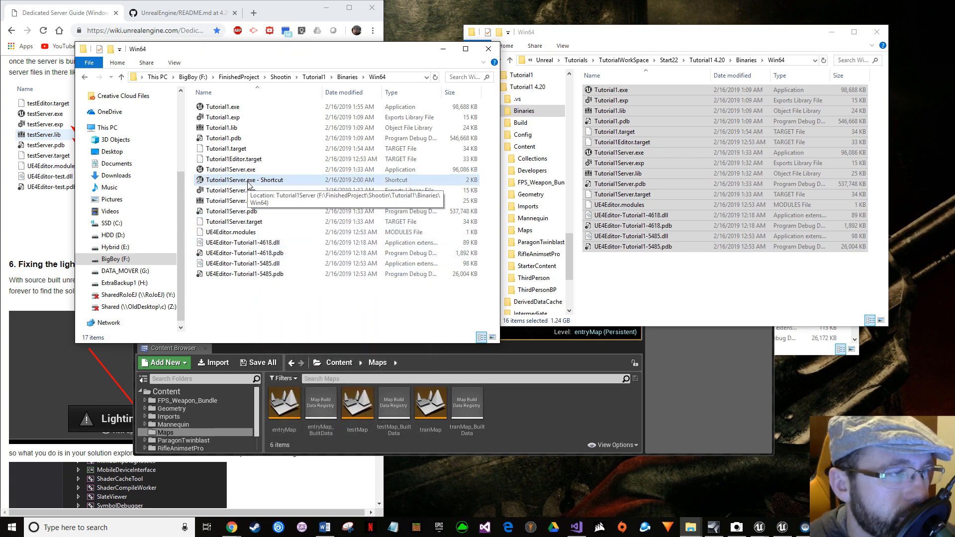
# - Launch the server from its shortcut, allow it through the firewall on private networks, and move its log window clear of Tutorial1.exe
pyautogui.doubleClick(249, 180)
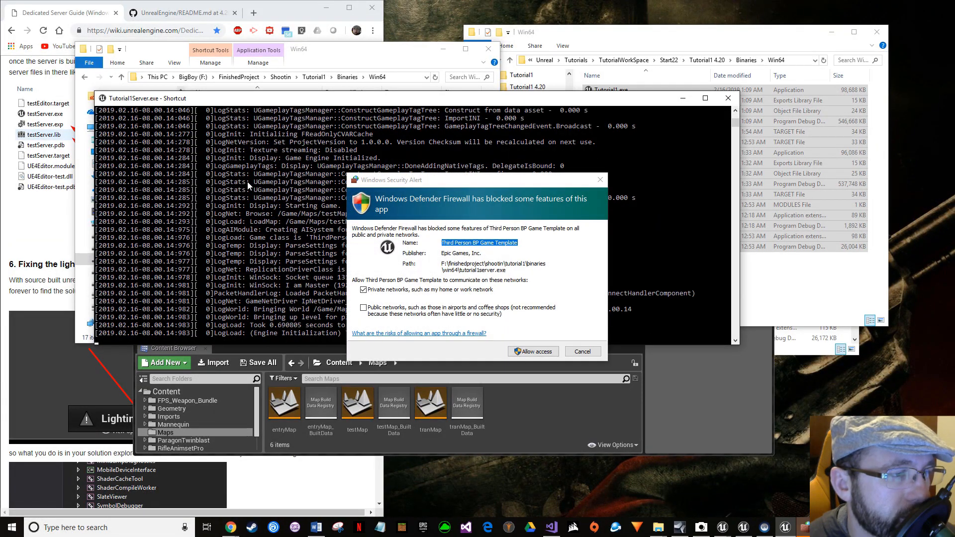
pyautogui.click(550, 352)
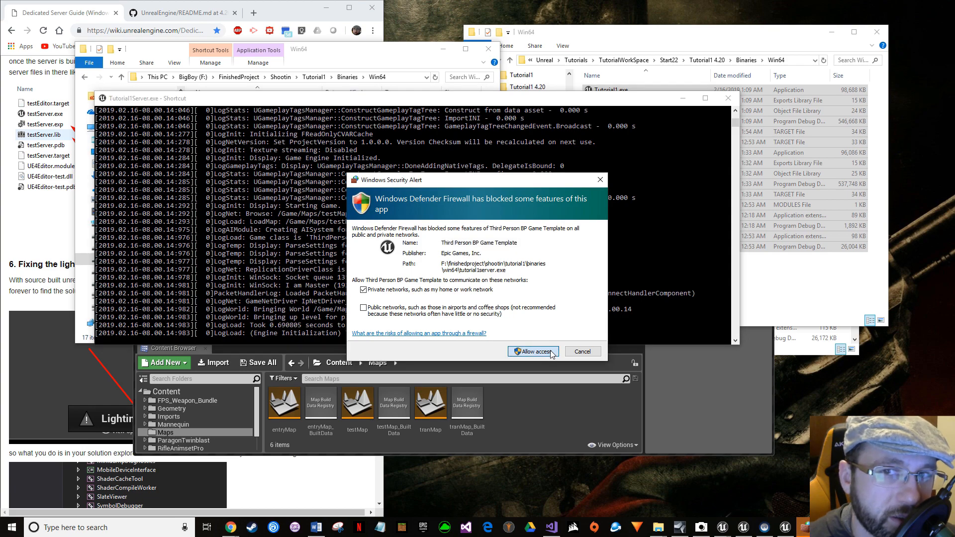
pyautogui.click(550, 351)
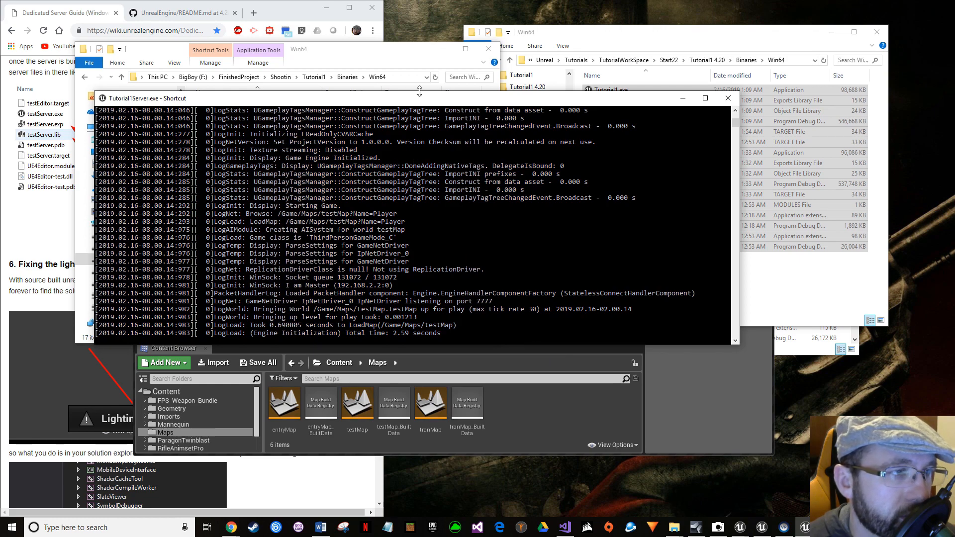
pyautogui.moveTo(420, 105); pyautogui.dragTo(376, 266)
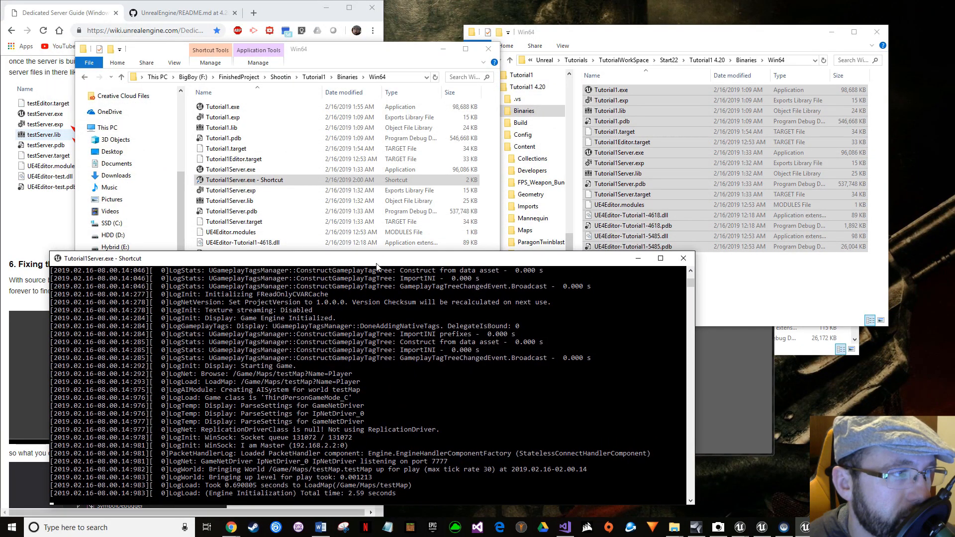
# - Run Tutorial1.exe from the packaged Win64 folder and join the local server at 127.0.0.1
pyautogui.doubleClick(234, 107)
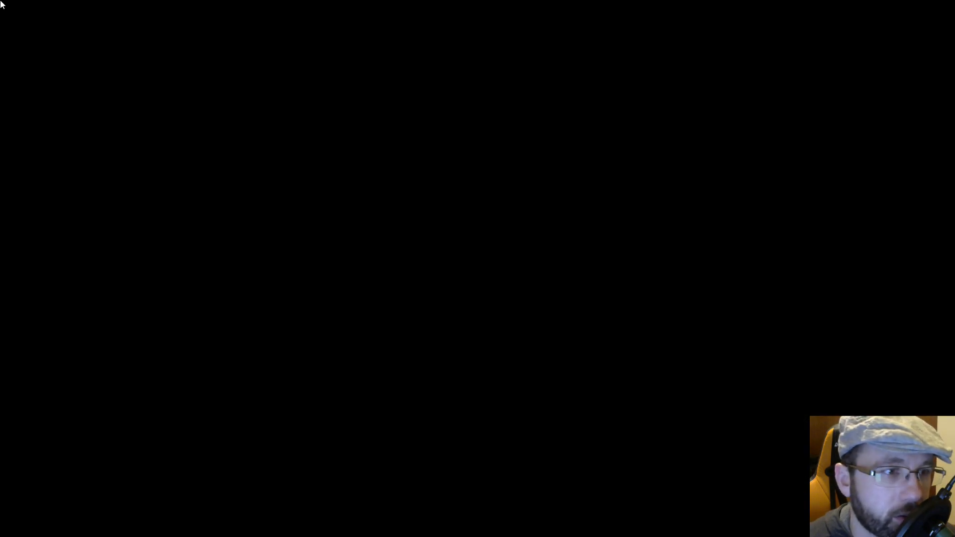
pyautogui.click(436, 282)
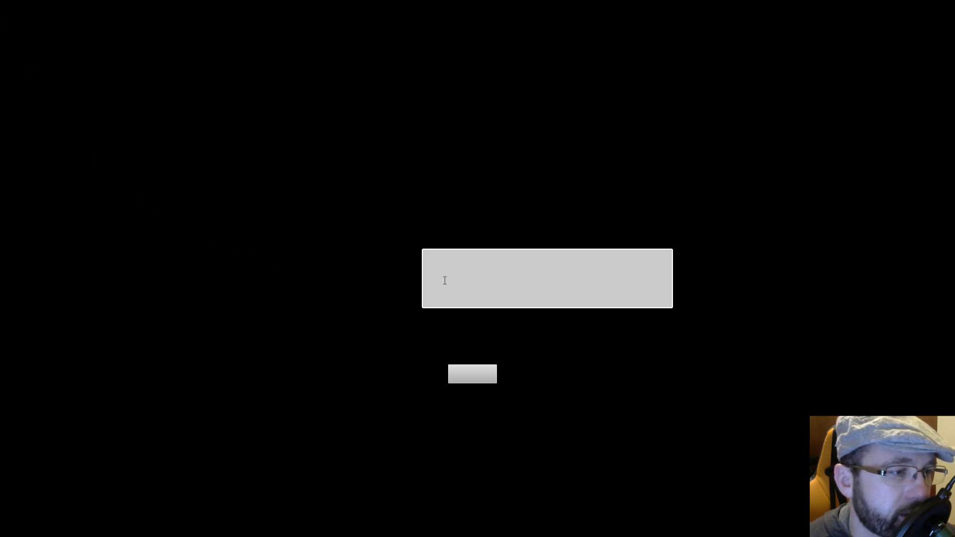
pyautogui.write('1')
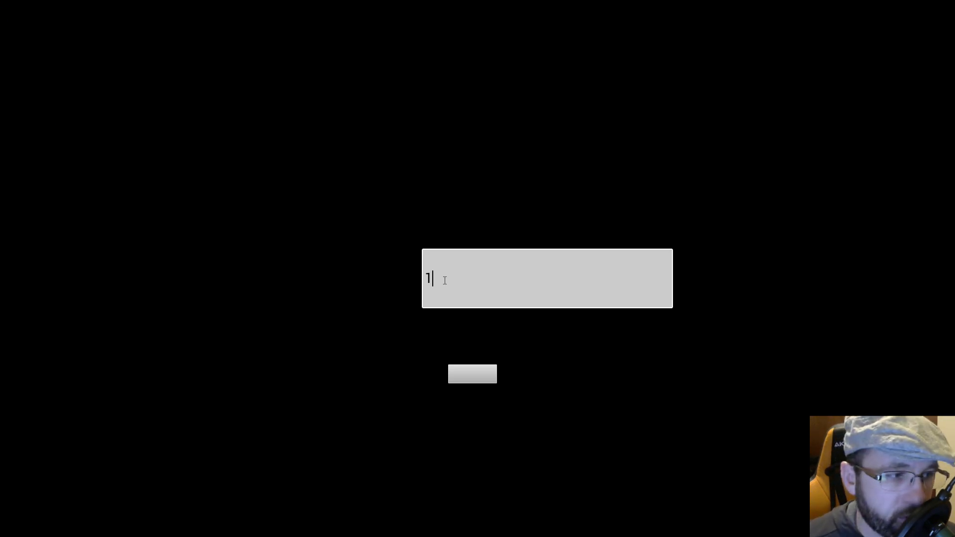
pyautogui.write('27.0.0.1')
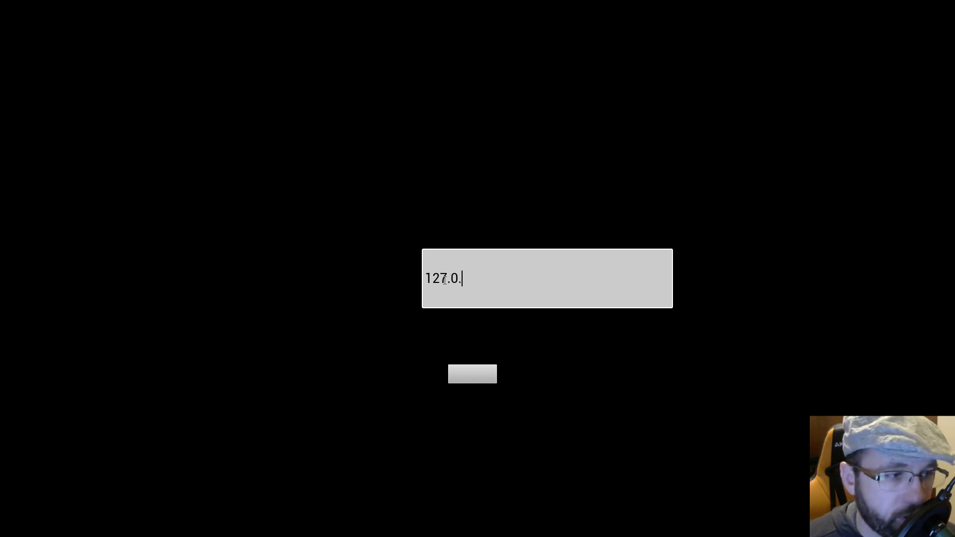
pyautogui.click(465, 377)
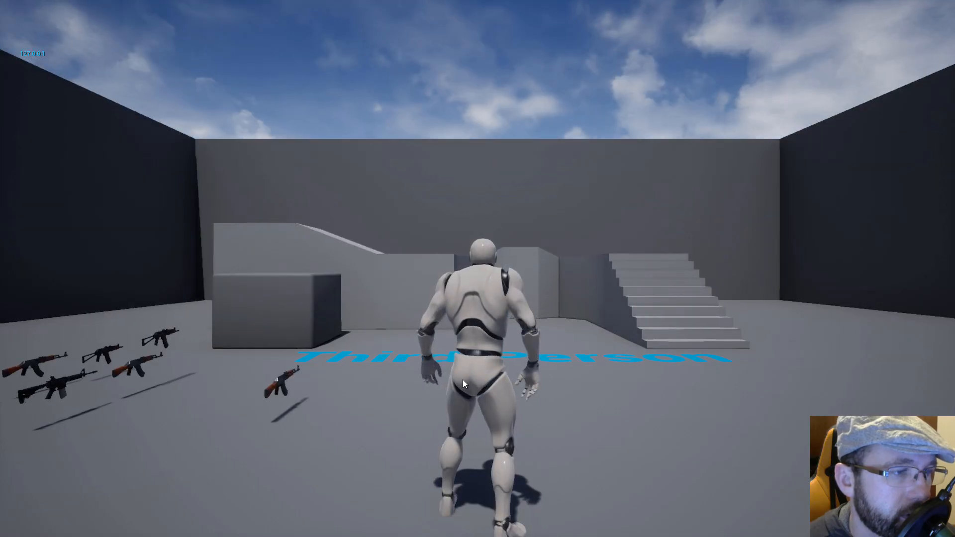
# - Run the character to the rifles on the floor and pick up a weapon
pyautogui.click(462, 213)
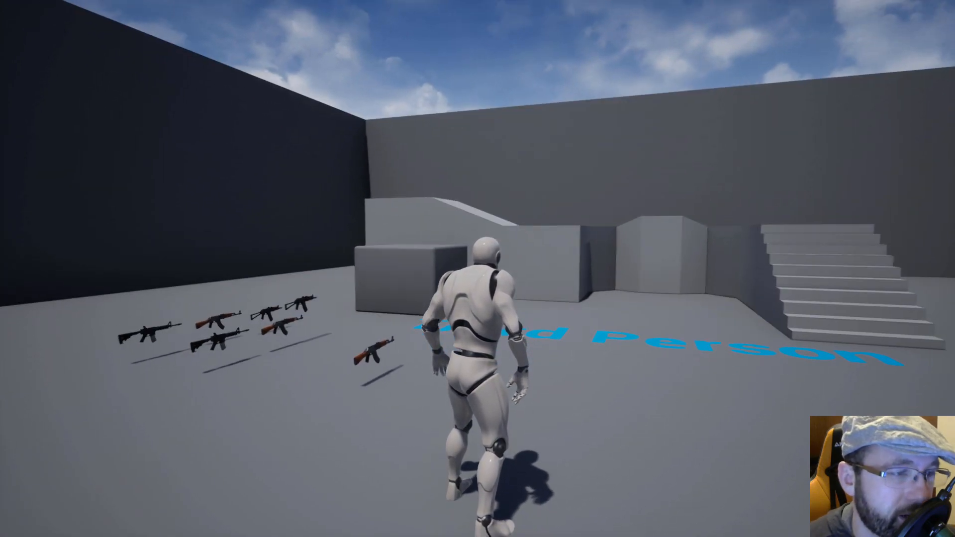
pyautogui.press('d')
pyautogui.press('s')
pyautogui.press('a')
pyautogui.press('w')
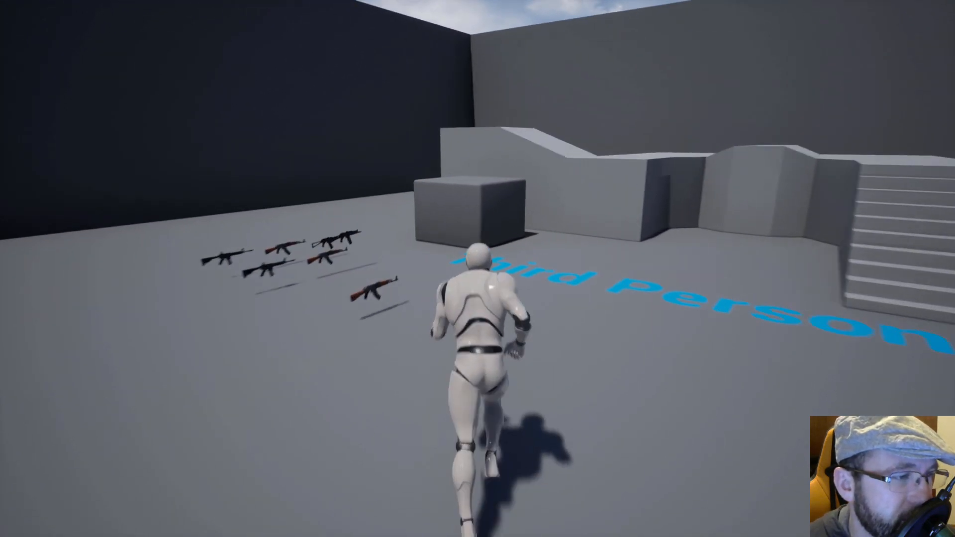
pyautogui.press('a')
pyautogui.press('s')
# - Test shooting on the server by firing repeatedly at the walls and the grey block while moving
pyautogui.click(478, 268)
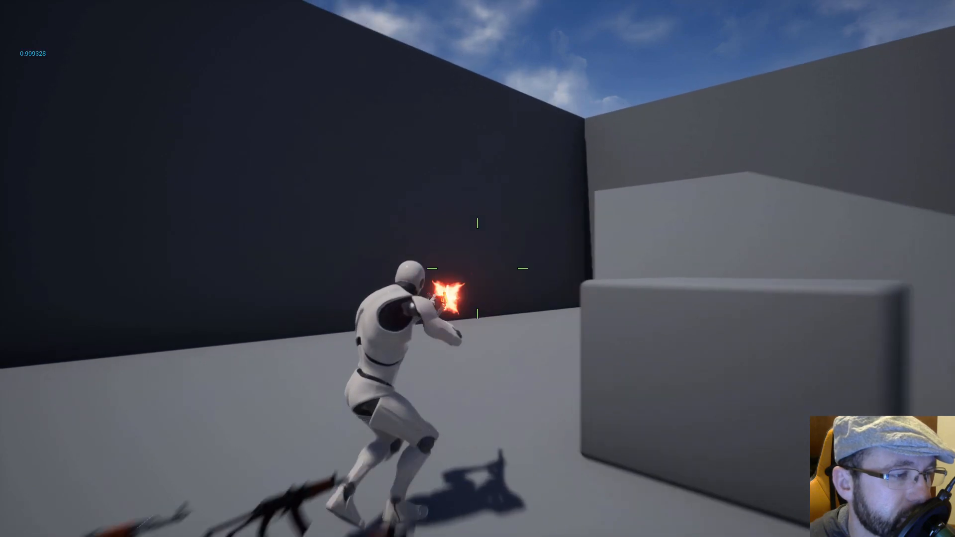
pyautogui.click(478, 269)
pyautogui.click(478, 268)
pyautogui.click(478, 269)
pyautogui.click(478, 269)
pyautogui.press('a')
pyautogui.click(478, 269)
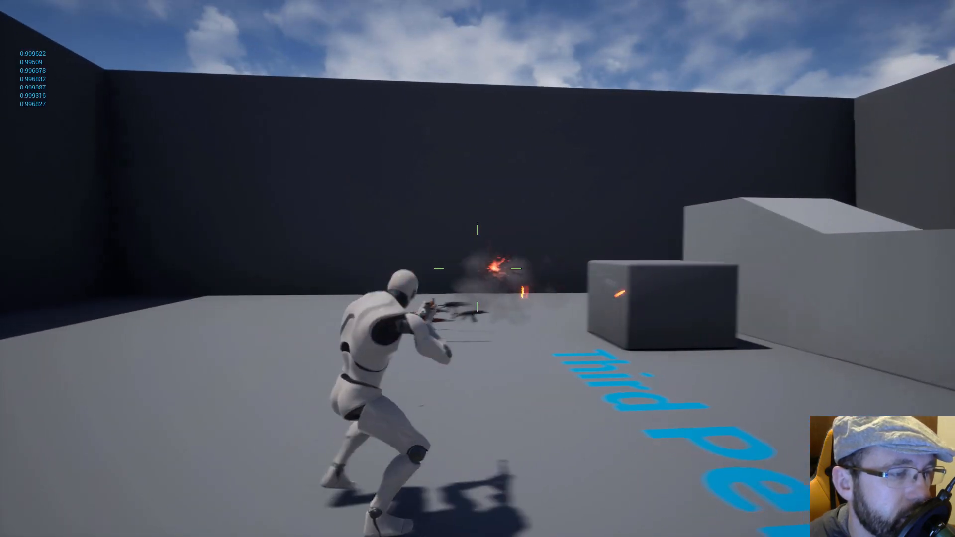
pyautogui.click(478, 269)
pyautogui.click(477, 269)
pyautogui.click(478, 269)
pyautogui.press('s')
pyautogui.click(478, 269)
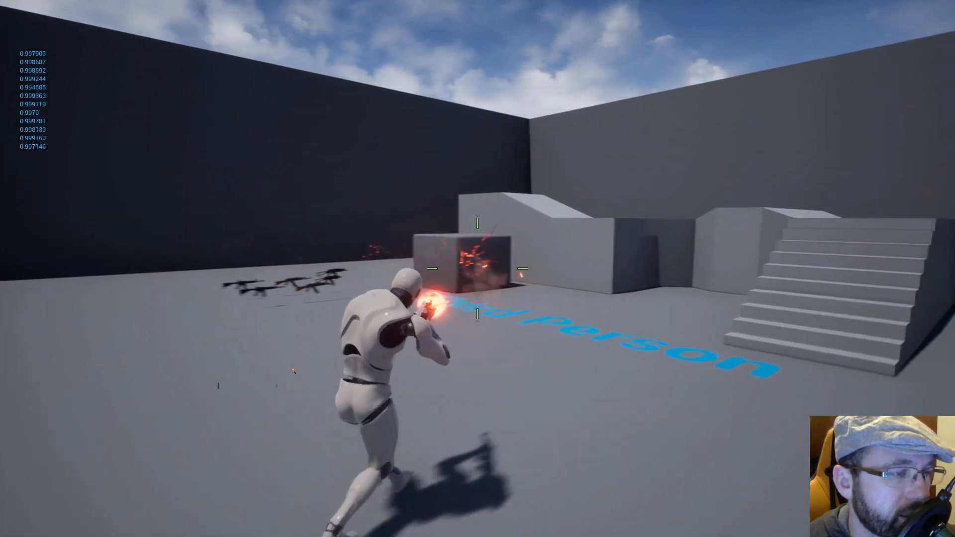
pyautogui.press('a')
pyautogui.click(478, 268)
pyautogui.press('w')
pyautogui.click(477, 269)
pyautogui.click(478, 268)
pyautogui.press('s')
pyautogui.click(478, 268)
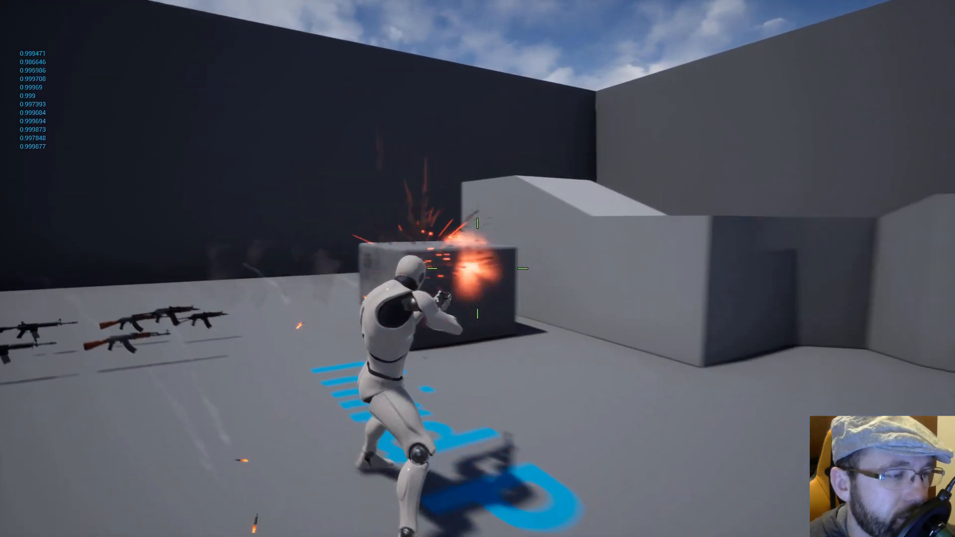
pyautogui.click(478, 268)
pyautogui.click(477, 268)
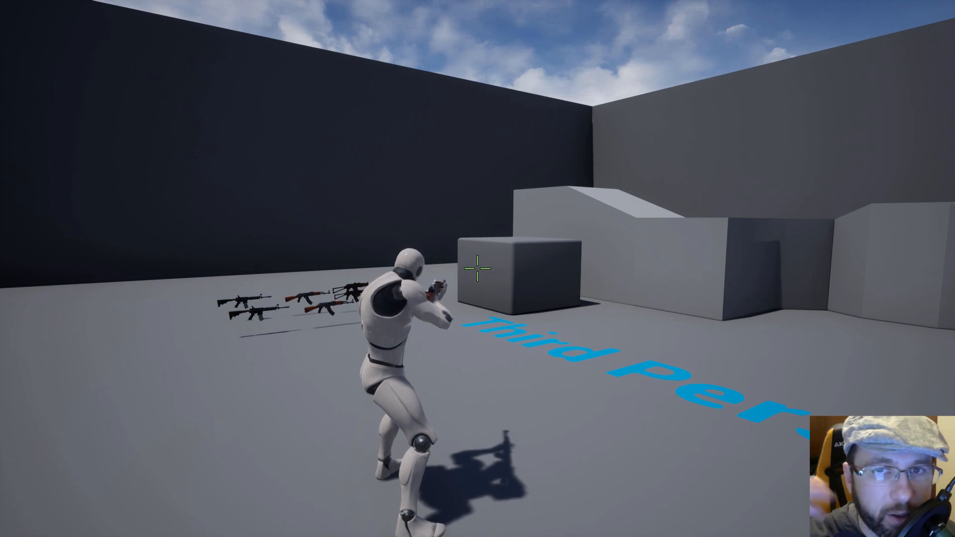
# - Move the armed character around the level to test movement on the server
pyautogui.press('d')
pyautogui.press('s')
pyautogui.press('a')
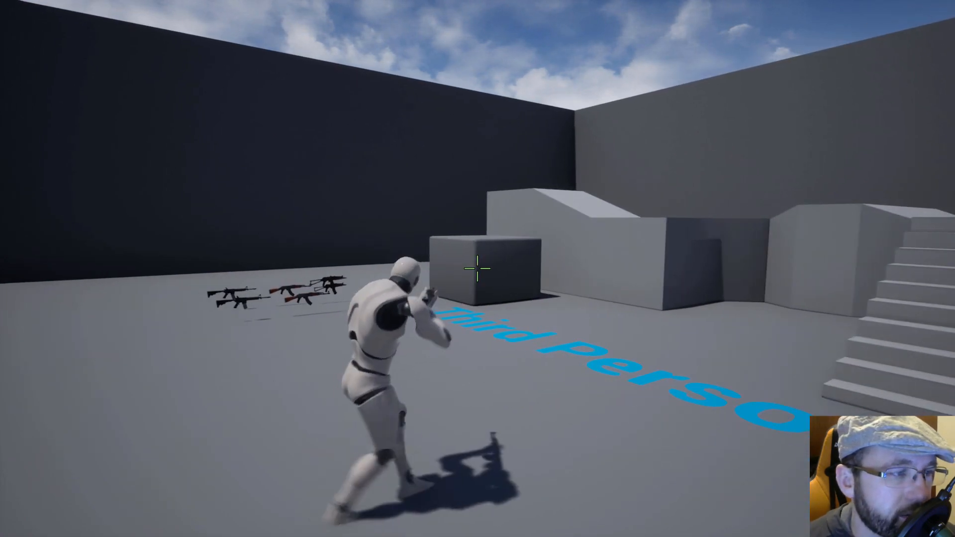
pyautogui.press('w')
pyautogui.press('d')
pyautogui.press('s')
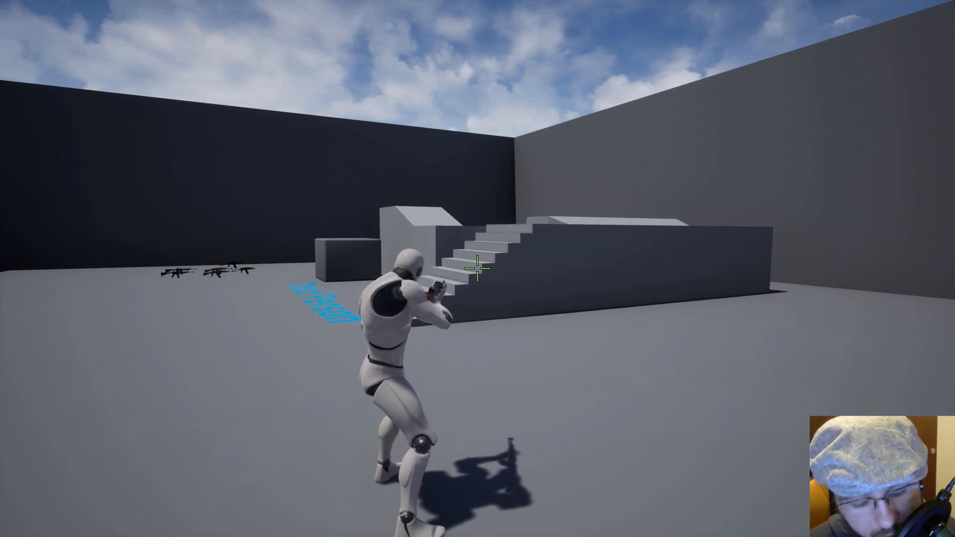
# - Exit the game with the quit console command and close the server log window
pyautogui.press('`')
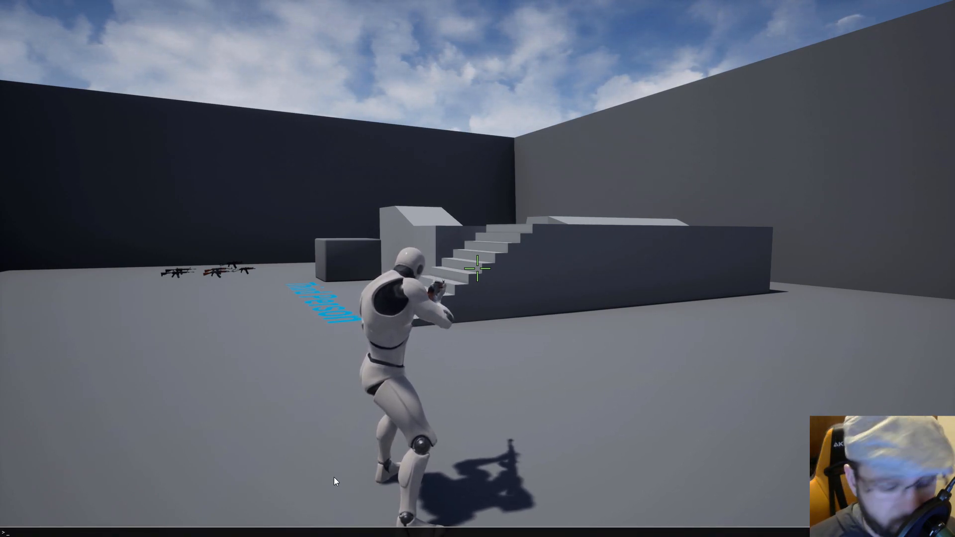
pyautogui.write('quit')
pyautogui.press('Return')
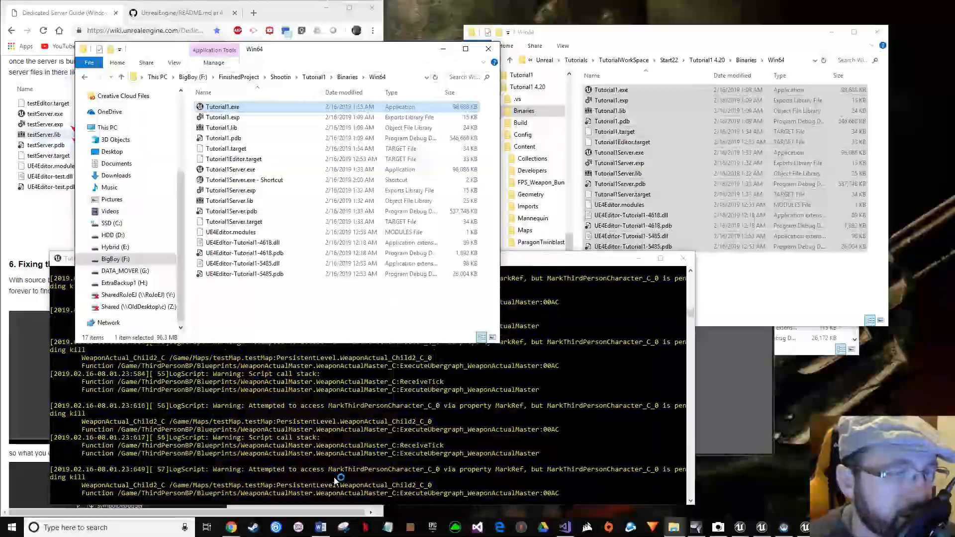
pyautogui.click(530, 281)
pyautogui.moveTo(570, 262); pyautogui.dragTo(525, 152)
pyautogui.click(638, 148)
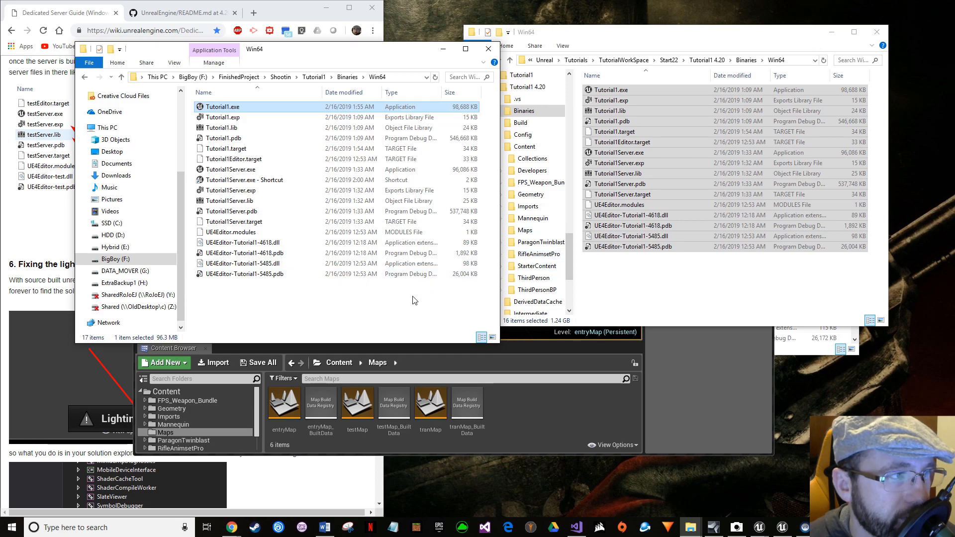
# - Go up to the FinishedProject folder and point out the Shootin and Shootin - Copy builds
pyautogui.click(409, 305)
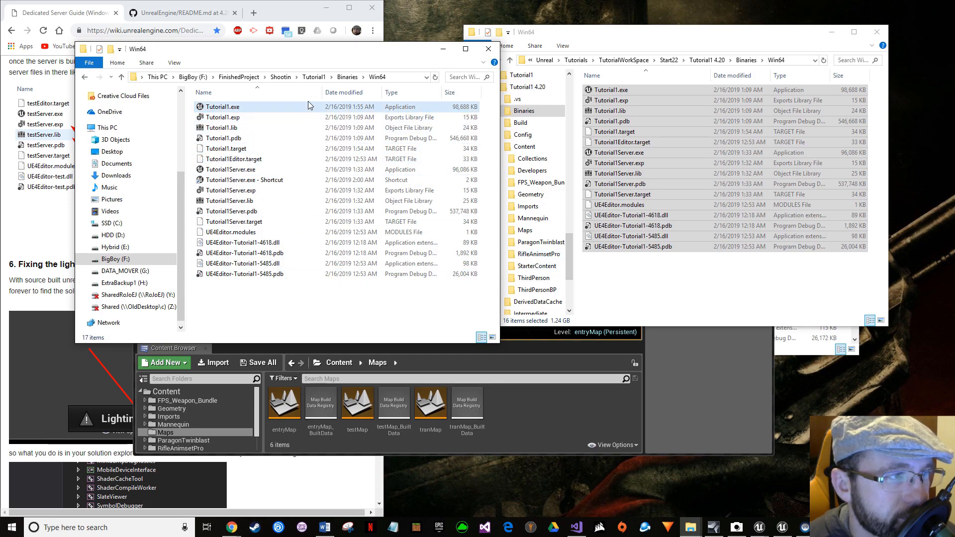
pyautogui.click(280, 77)
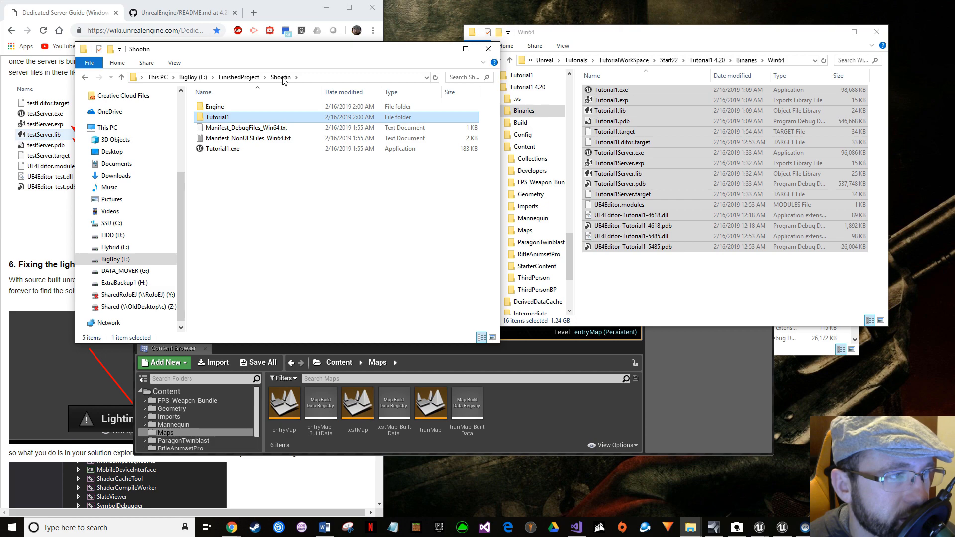
pyautogui.click(247, 80)
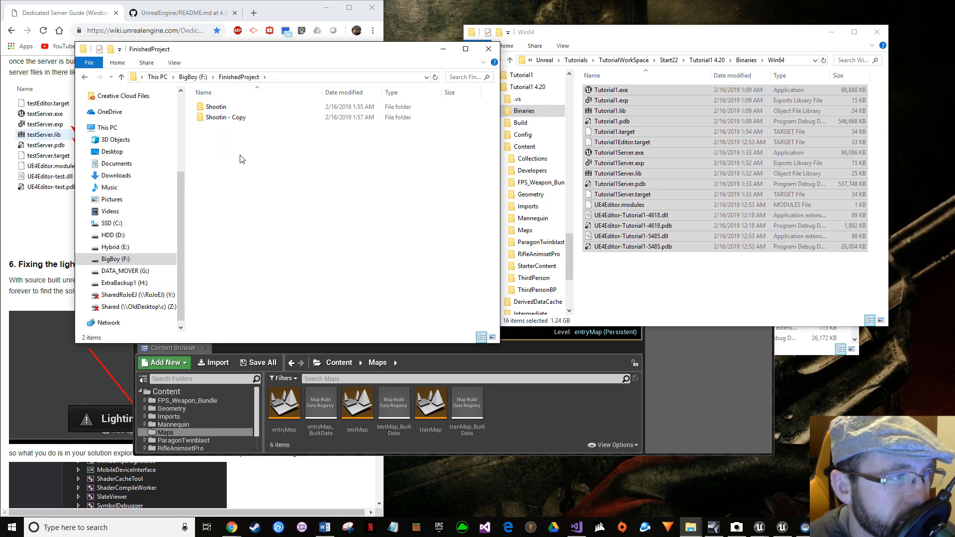
pyautogui.click(223, 107)
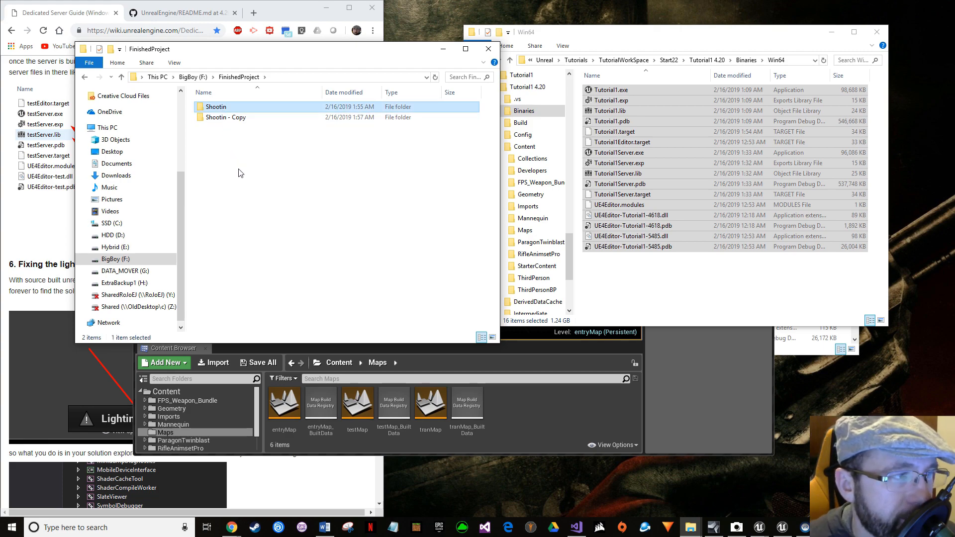
pyautogui.click(218, 119)
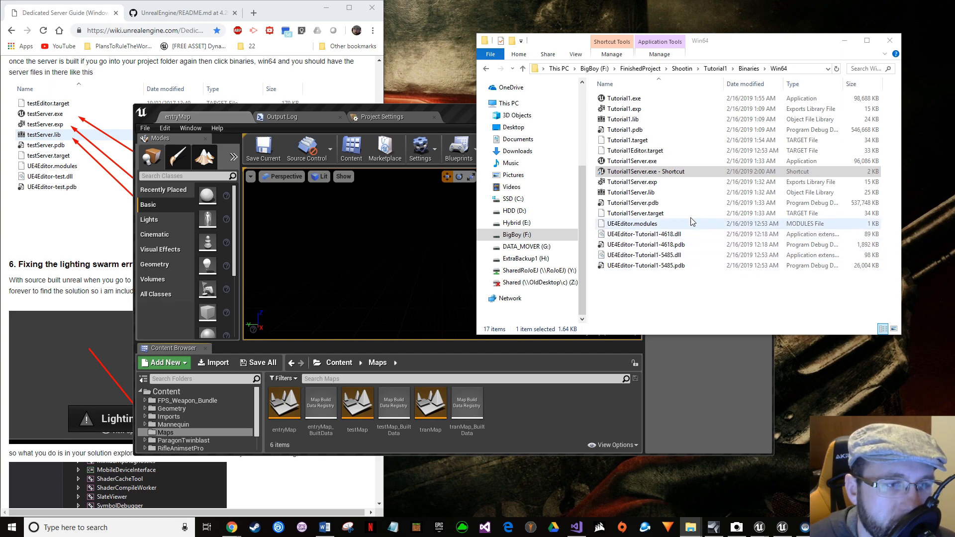
# - Start the dedicated server again from the Tutorial1Server.exe shortcut in the packaged Win64 folder
pyautogui.click(655, 174)
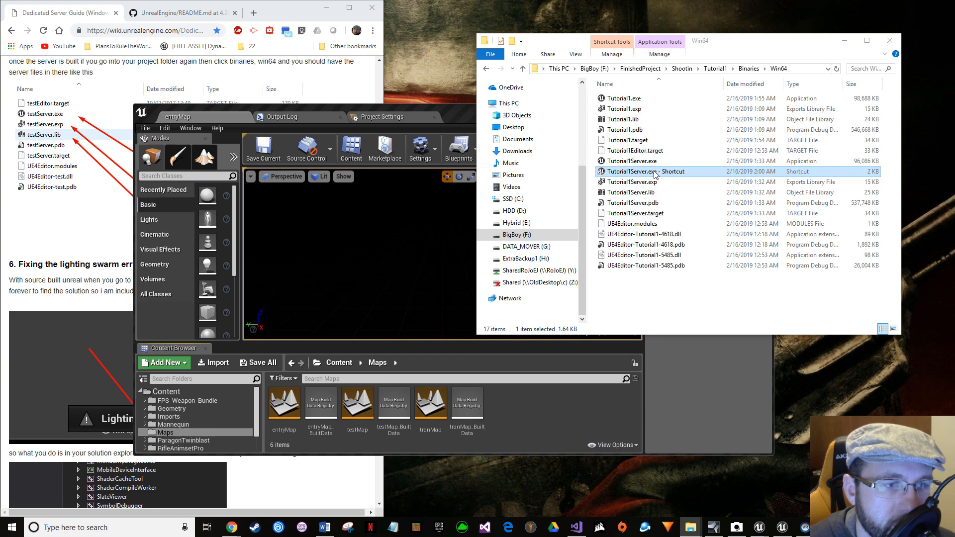
pyautogui.doubleClick(637, 175)
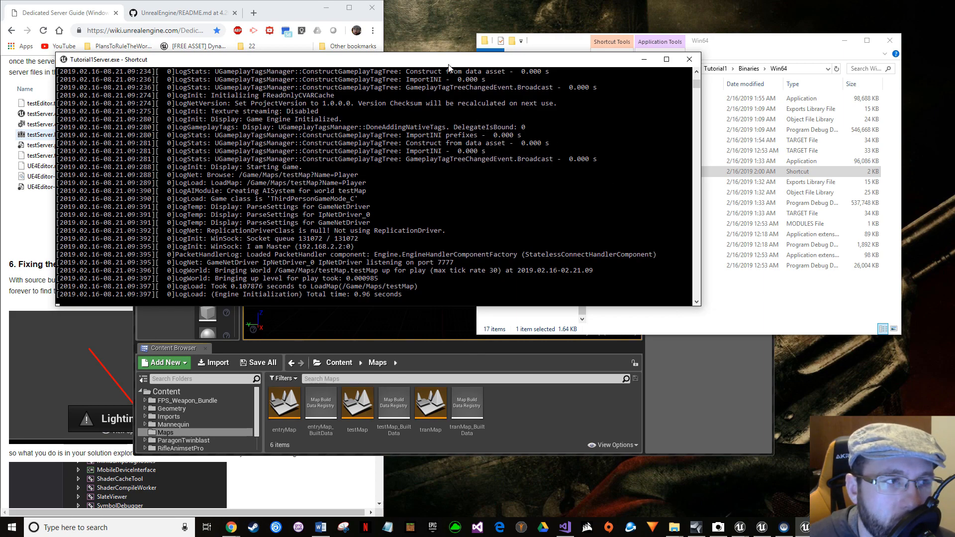
# - Open a Command Prompt and run ipconfig to list the computer's network configuration
pyautogui.moveTo(437, 60); pyautogui.dragTo(483, 49)
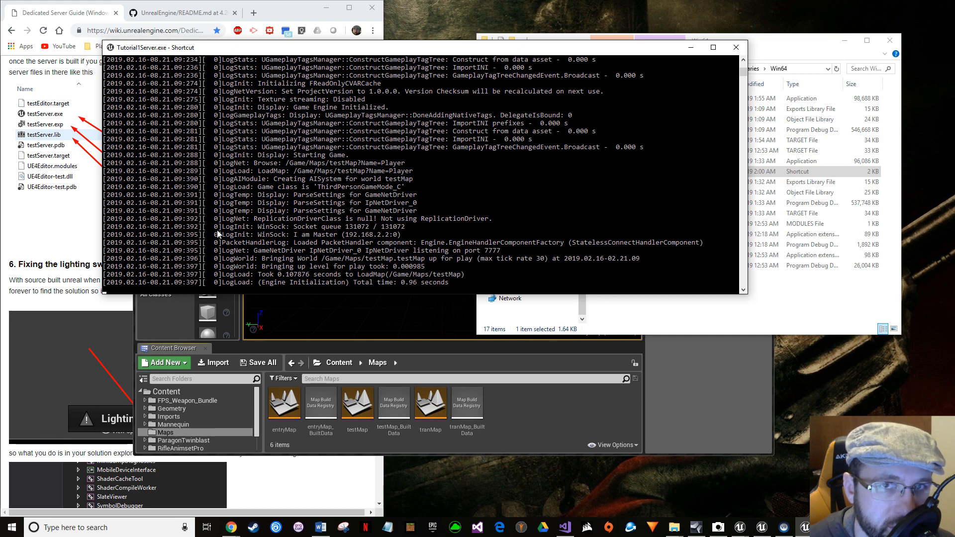
pyautogui.click(140, 528)
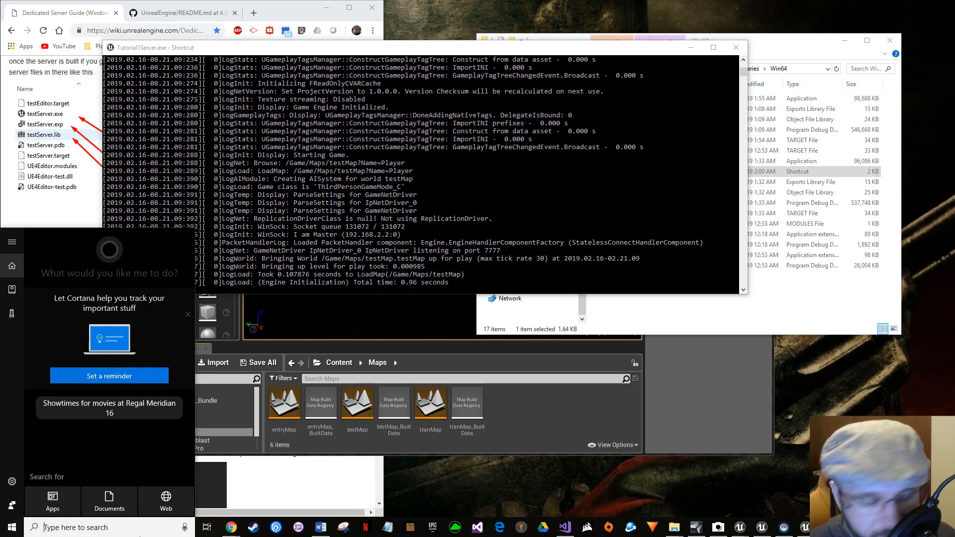
pyautogui.write('cmd')
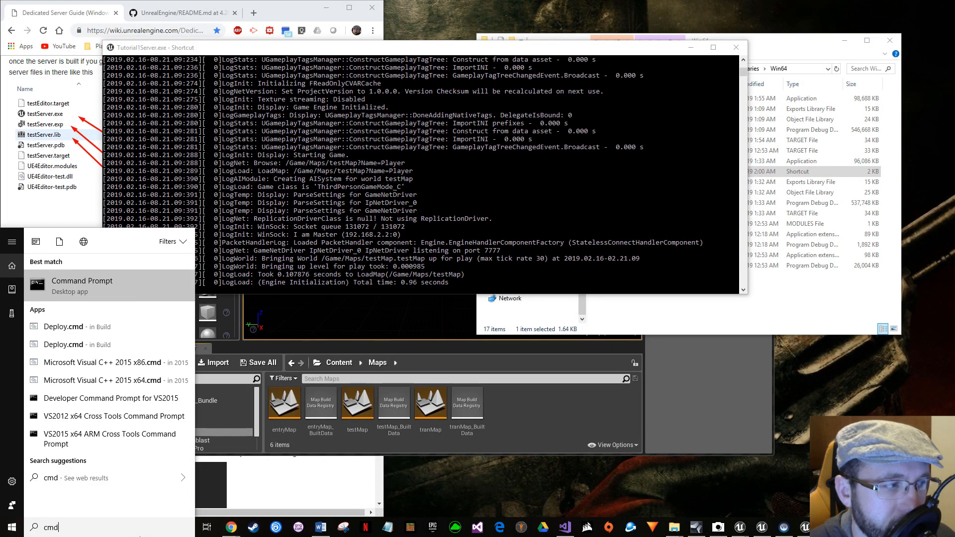
pyautogui.click(124, 288)
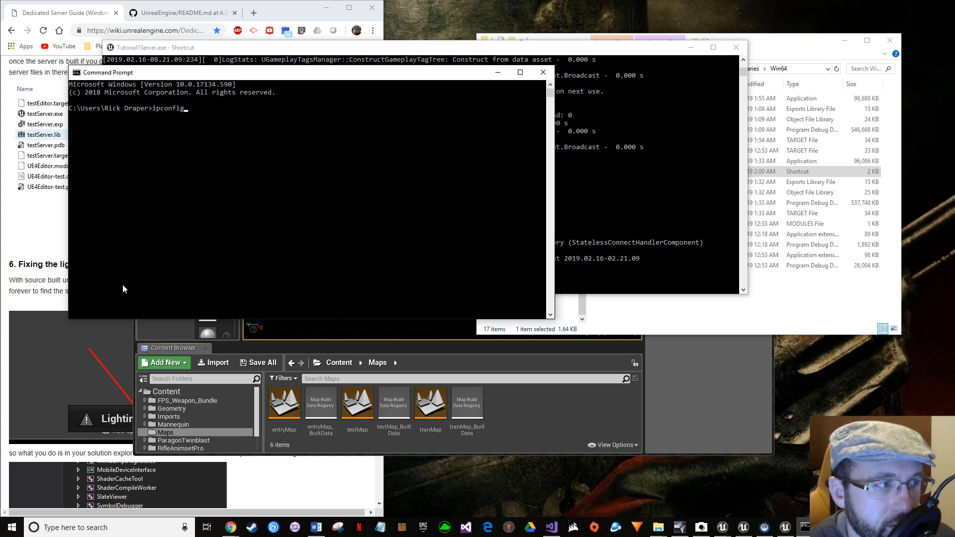
pyautogui.press('Return')
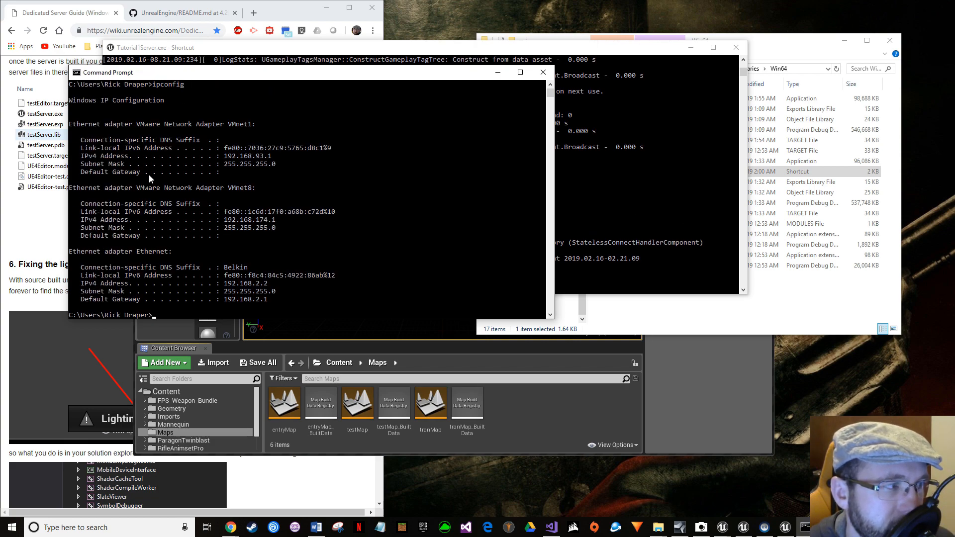
# - Point out the IPv4 address of the Ethernet adapter in the ipconfig output, and minimize the Command Prompt
pyautogui.scroll(-2, 135, 204)
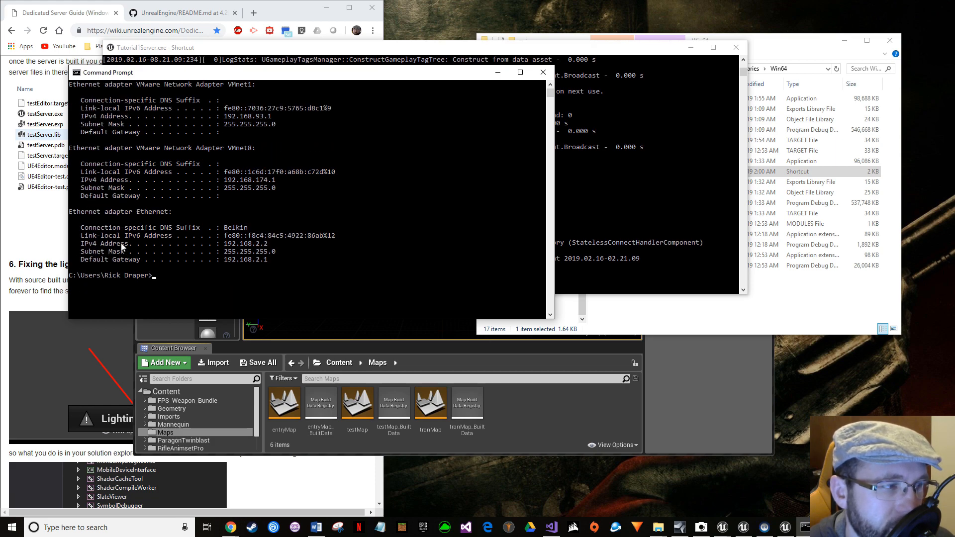
pyautogui.click(226, 244)
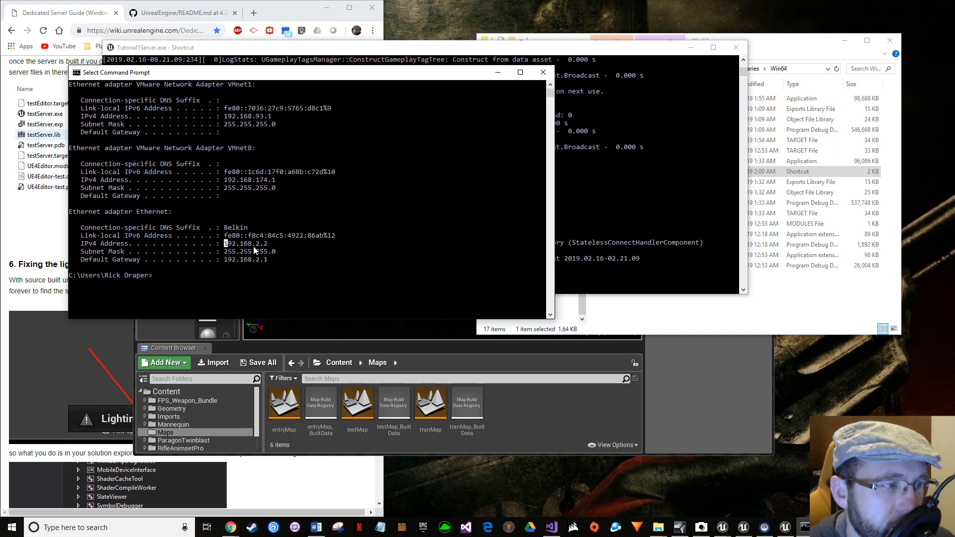
pyautogui.click(233, 244)
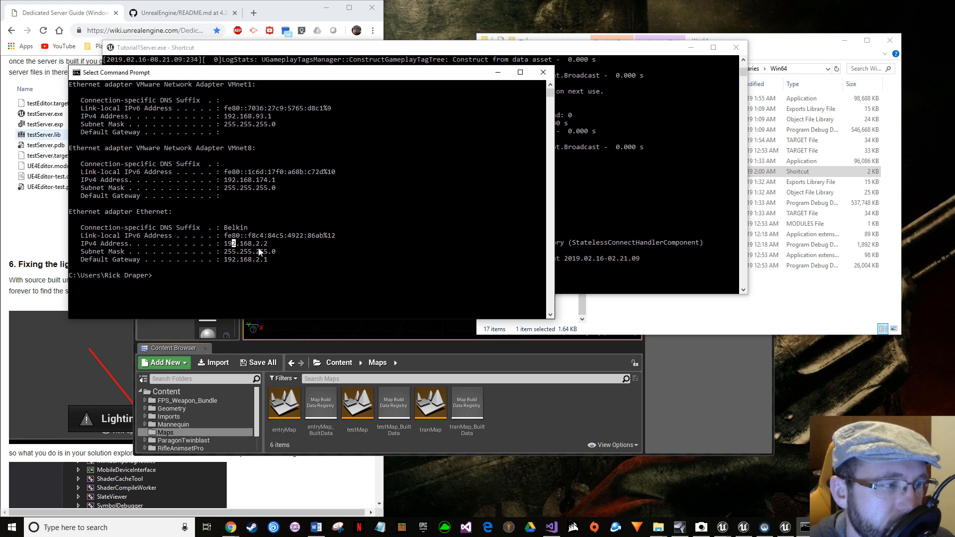
pyautogui.click(498, 73)
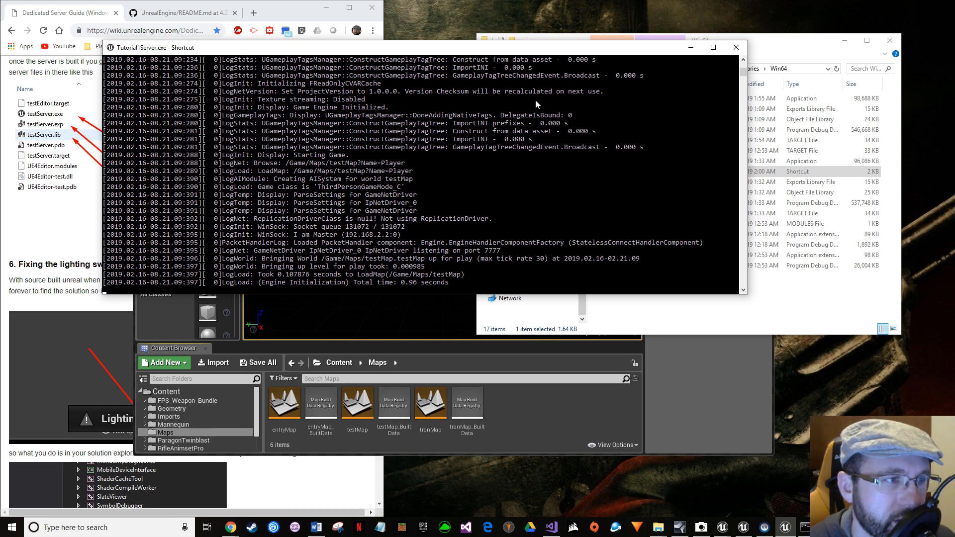
# - Rearrange the desktop by centring the server log window and moving the restored Command Prompt off to the second monitor
pyautogui.moveTo(509, 51); pyautogui.dragTo(478, 332)
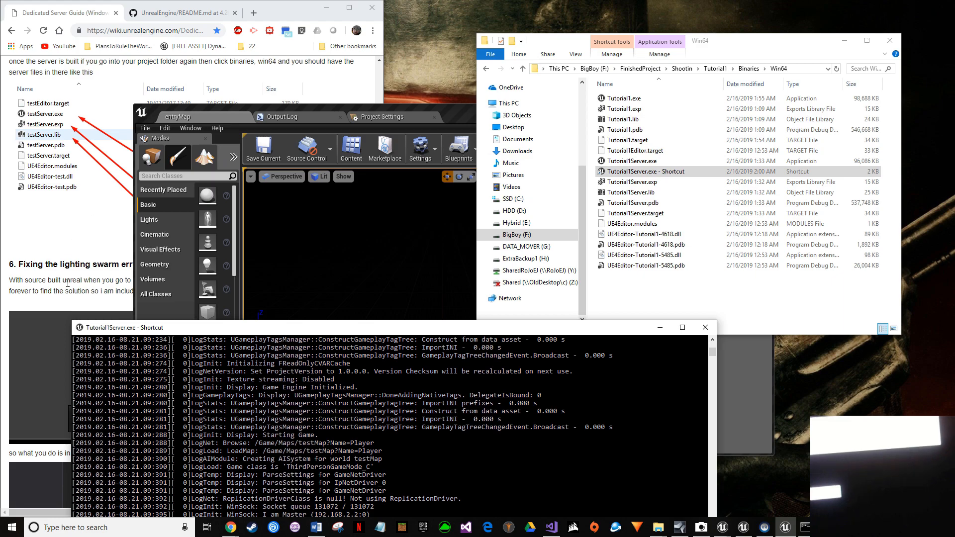
pyautogui.moveTo(239, 329); pyautogui.dragTo(215, 202)
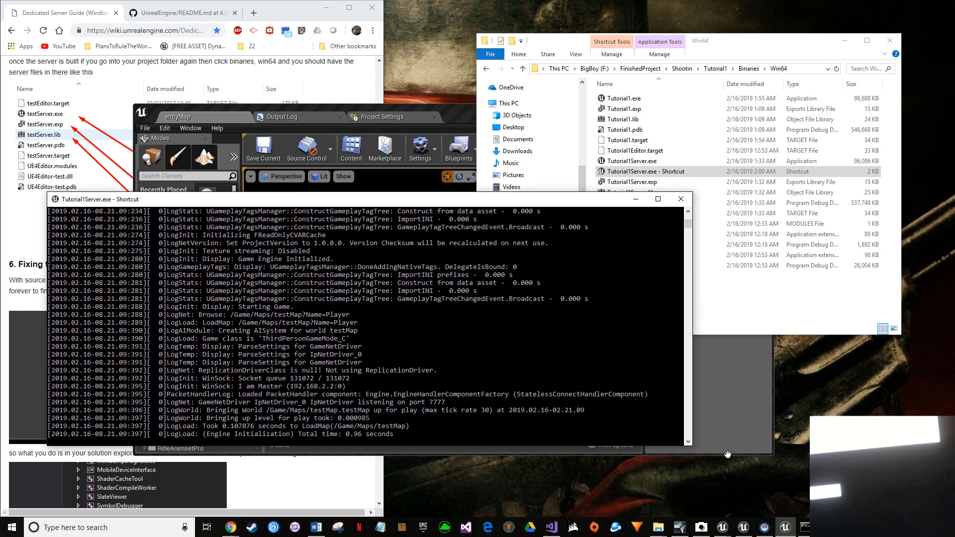
pyautogui.click(805, 526)
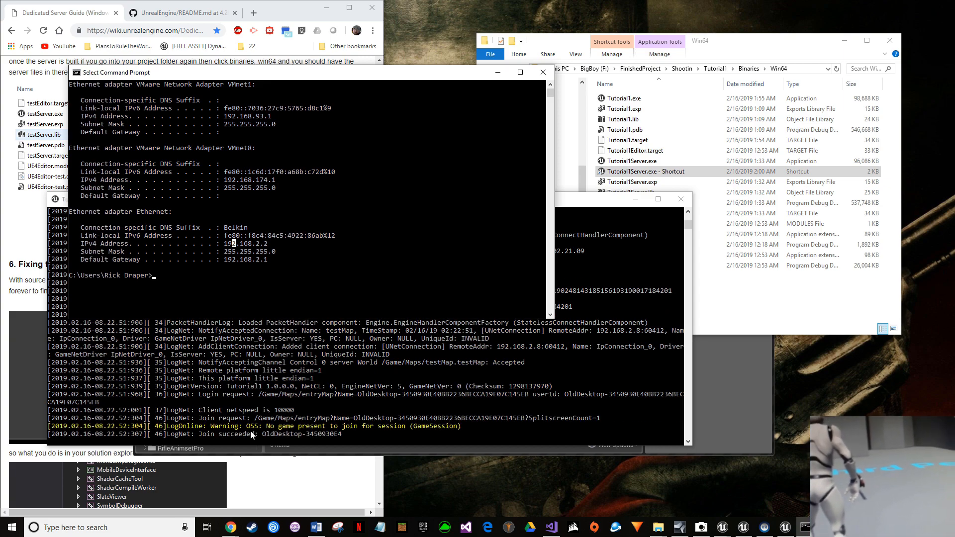
pyautogui.moveTo(451, 74); pyautogui.dragTo(954, 87)
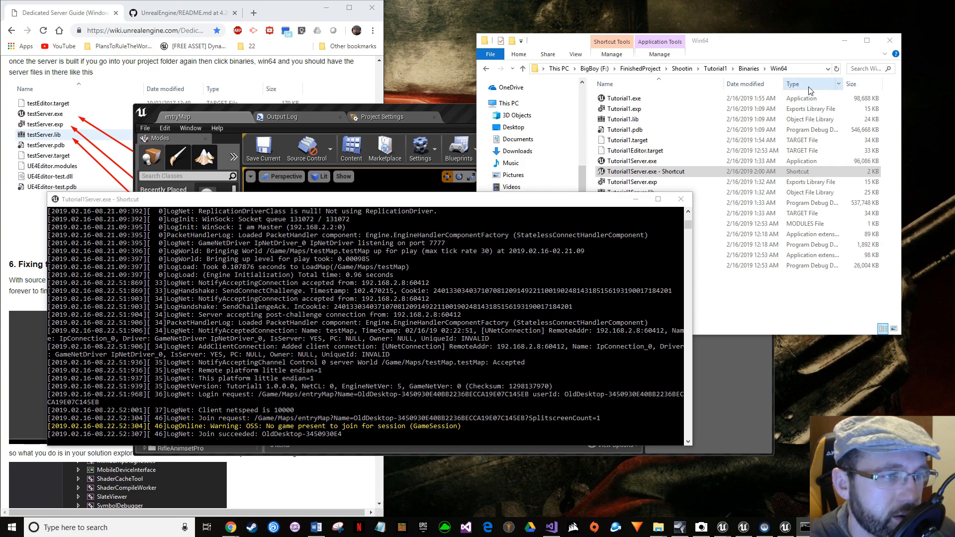
pyautogui.moveTo(415, 202)
pyautogui.mouseDown()
pyautogui.moveTo(459, 173)
pyautogui.moveTo(410, 80)
pyautogui.moveTo(401, 82)
pyautogui.moveTo(552, 179)
pyautogui.moveTo(426, 193)
pyautogui.mouseUp()
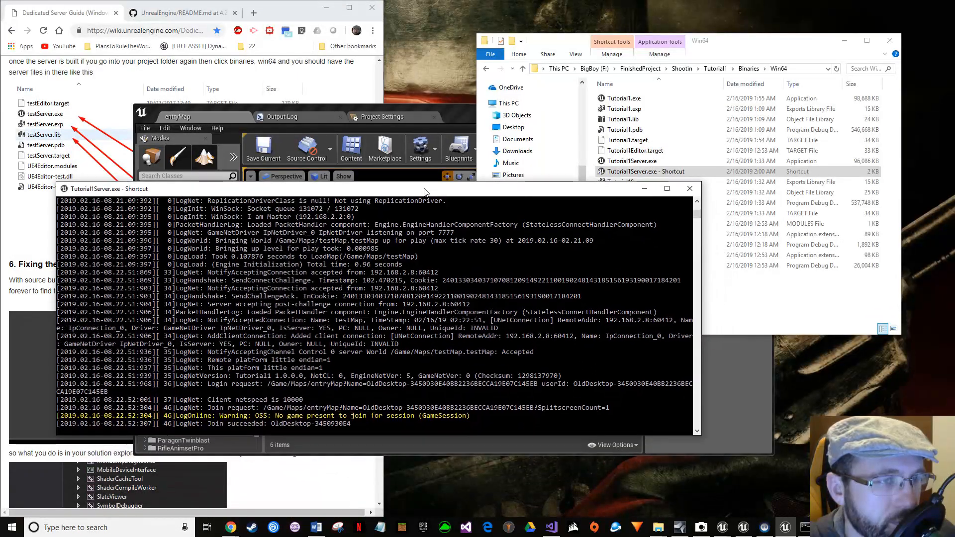
# - Launch the packaged Tutorial1.exe game and join the dedicated server at 127.0.0.1
pyautogui.doubleClick(648, 104)
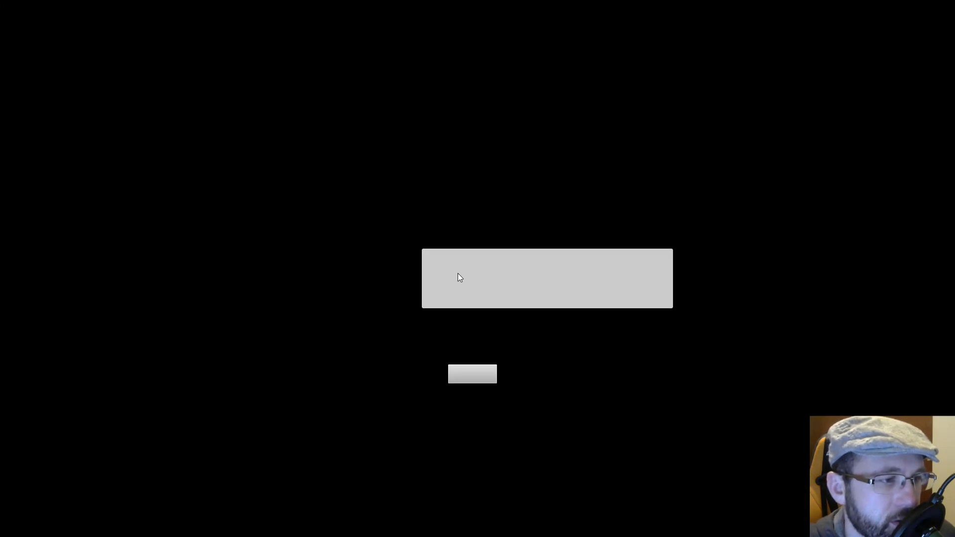
pyautogui.click(458, 275)
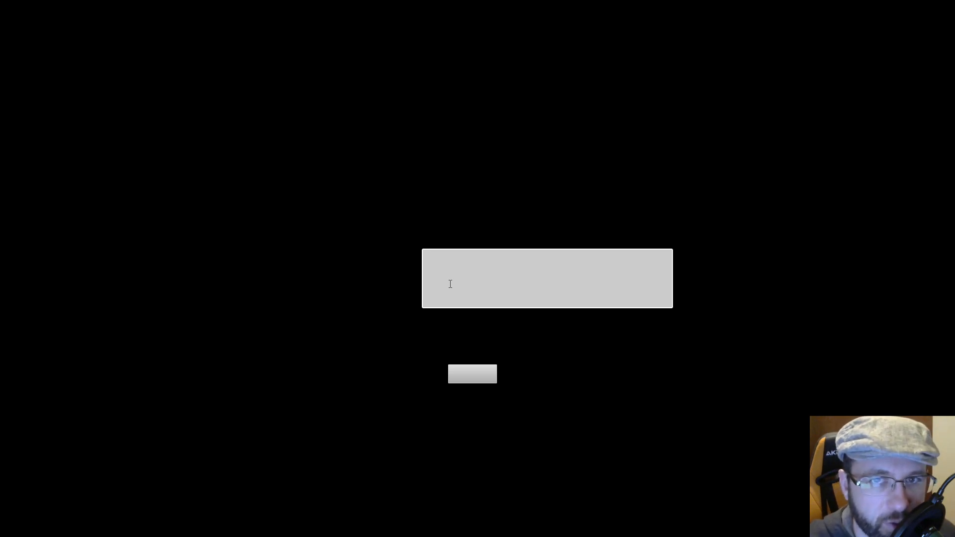
pyautogui.write('127.0')
pyautogui.press('BackSpace')
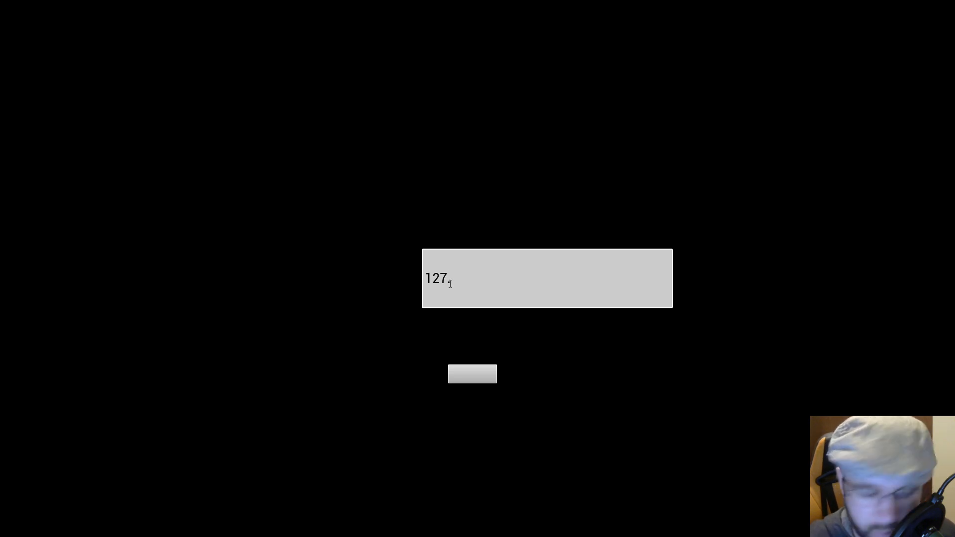
pyautogui.write('0.0.1')
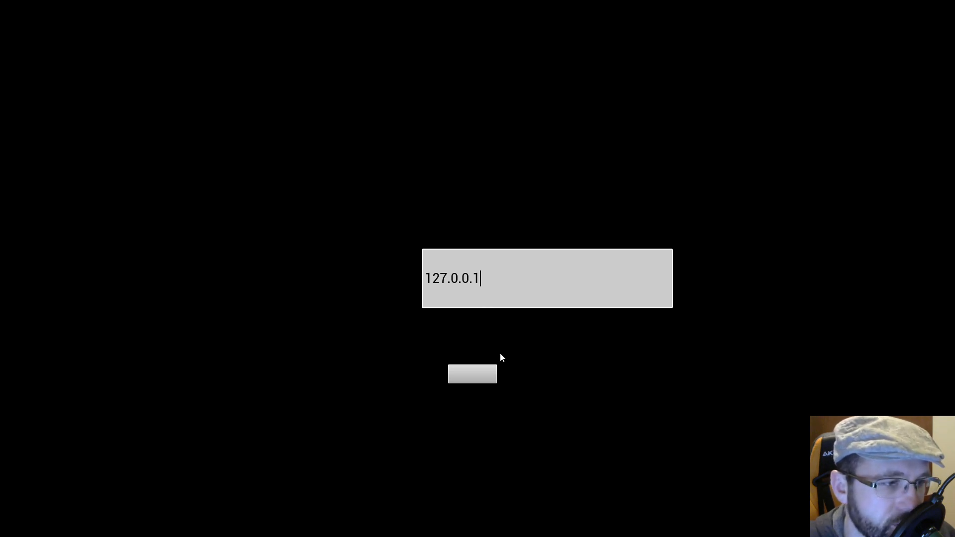
pyautogui.click(490, 374)
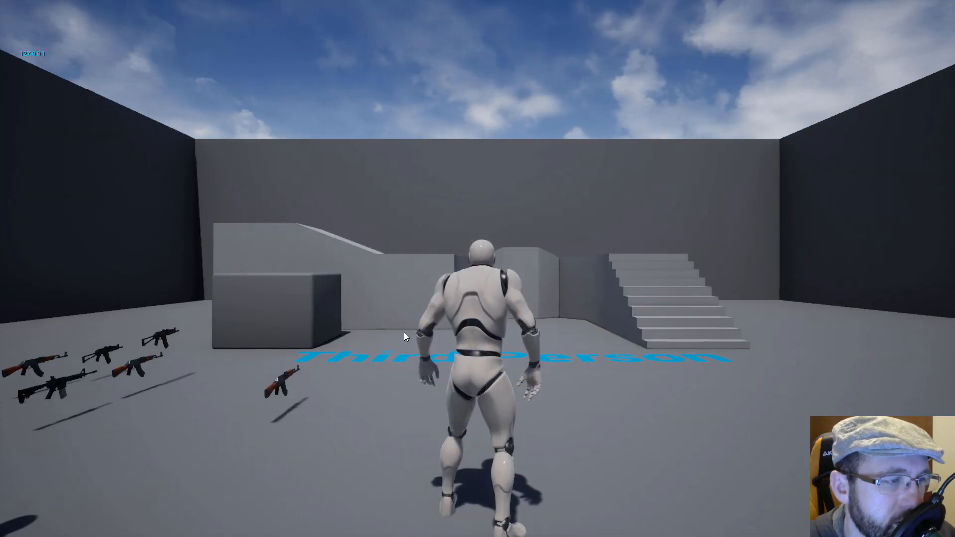
# - Run the character around the level near the rifles and view the other connected player's character
pyautogui.click(403, 333)
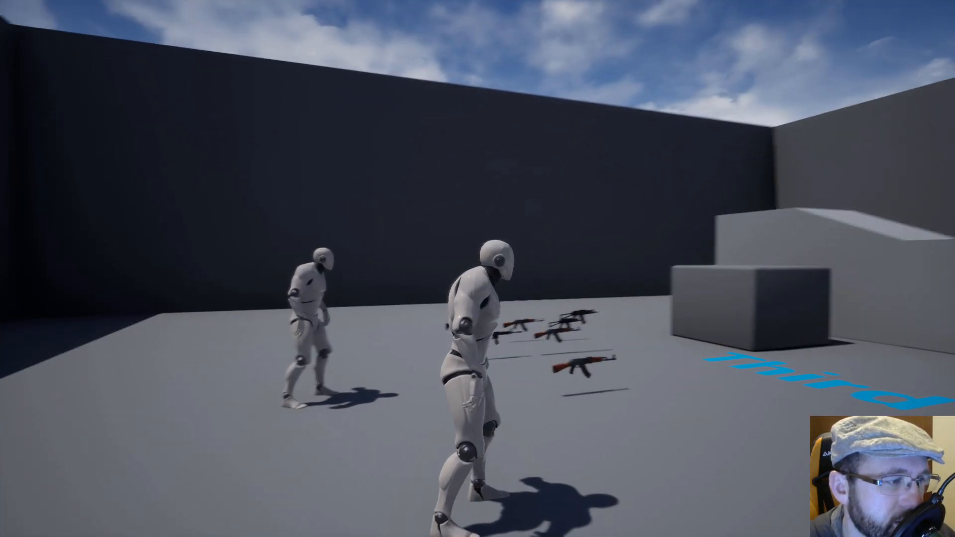
pyautogui.press('d')
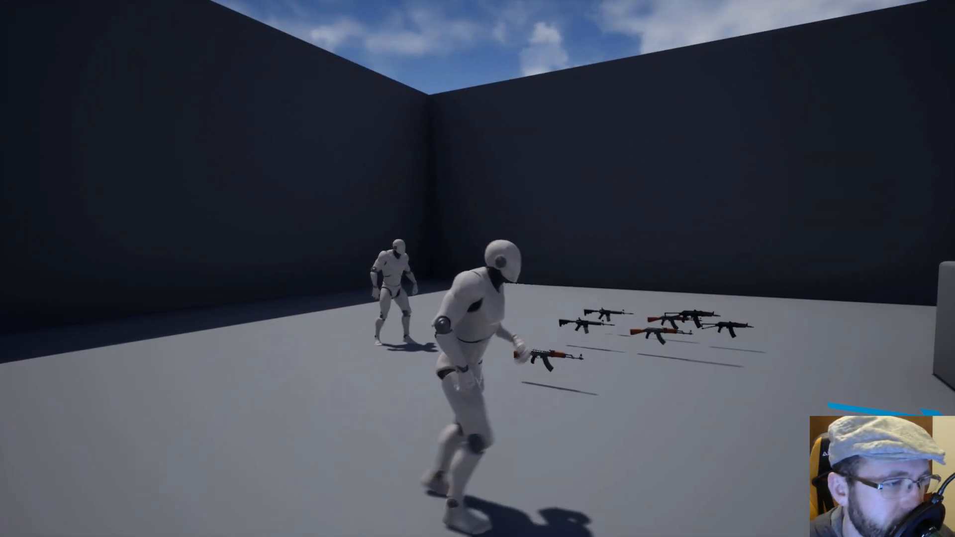
pyautogui.press('w')
pyautogui.press('d')
pyautogui.press('s')
pyautogui.press('d')
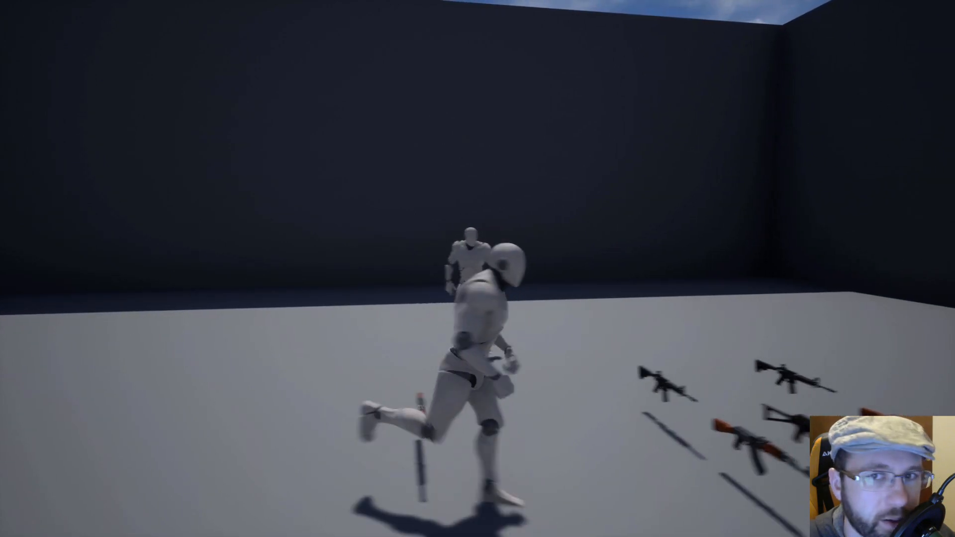
pyautogui.press('a')
pyautogui.press('w')
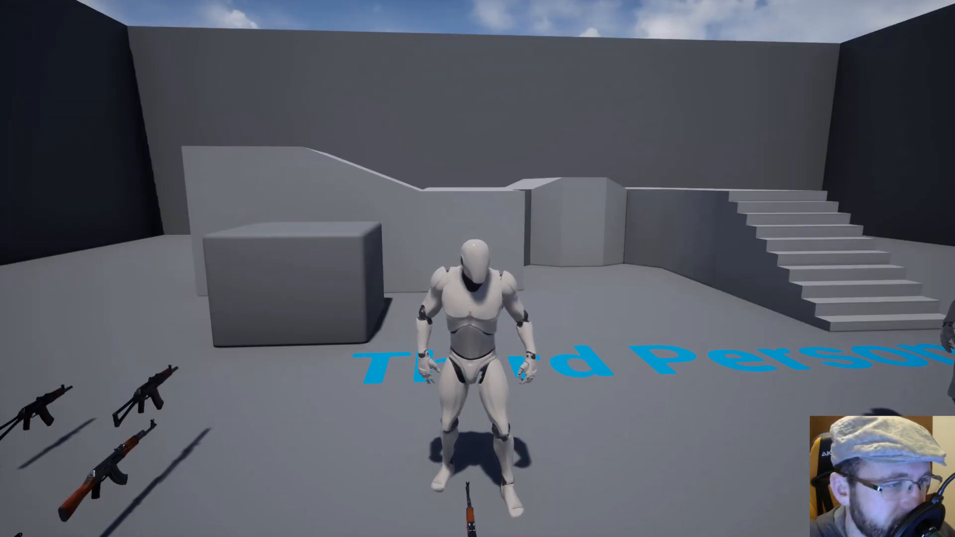
# - Pick up a rifle from the floor, and aim and fire it around the other player's character
pyautogui.press('w')
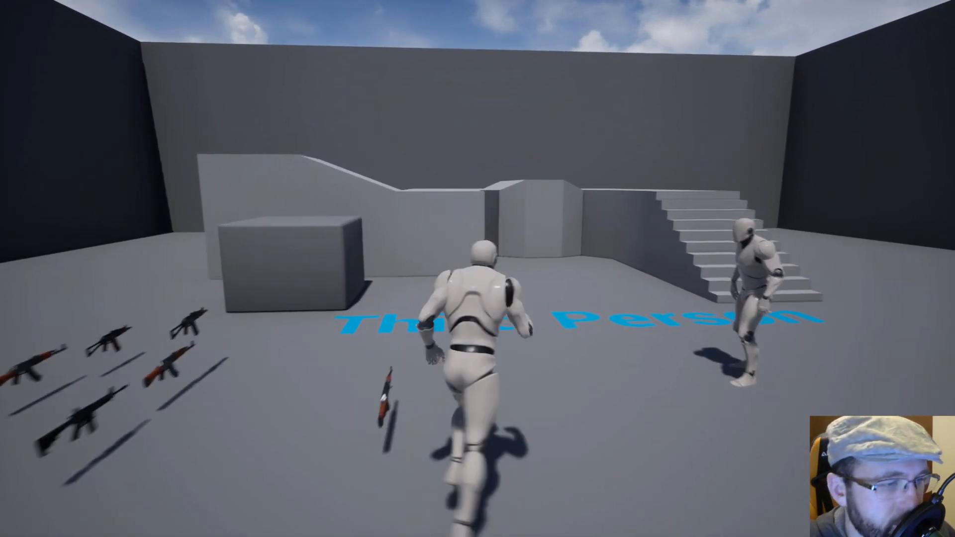
pyautogui.rightClick(477, 269)
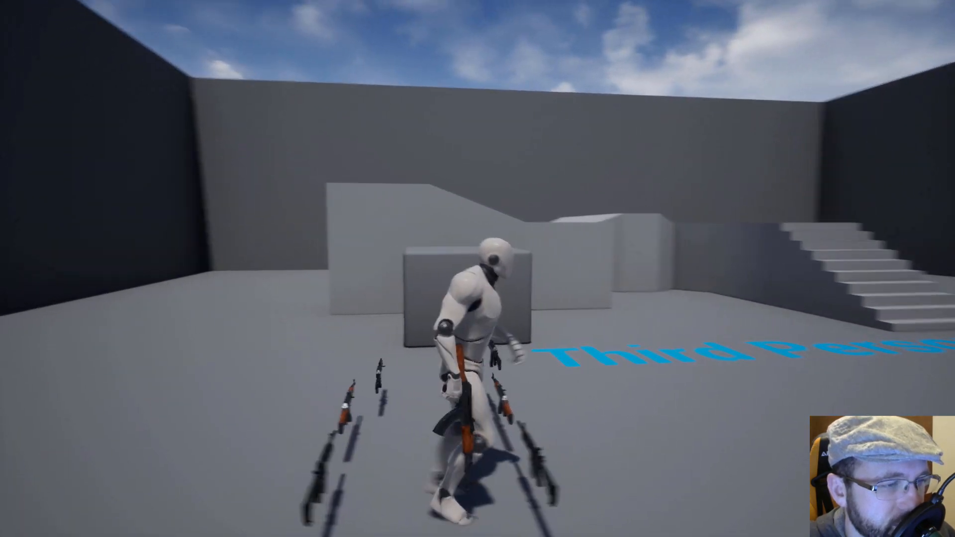
pyautogui.press('d')
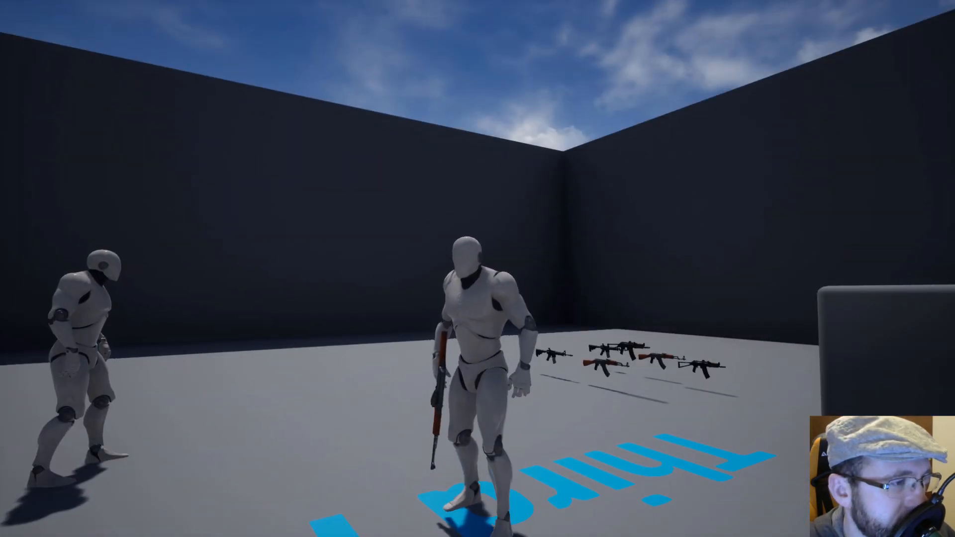
pyautogui.rightClick(478, 269)
pyautogui.click(478, 269)
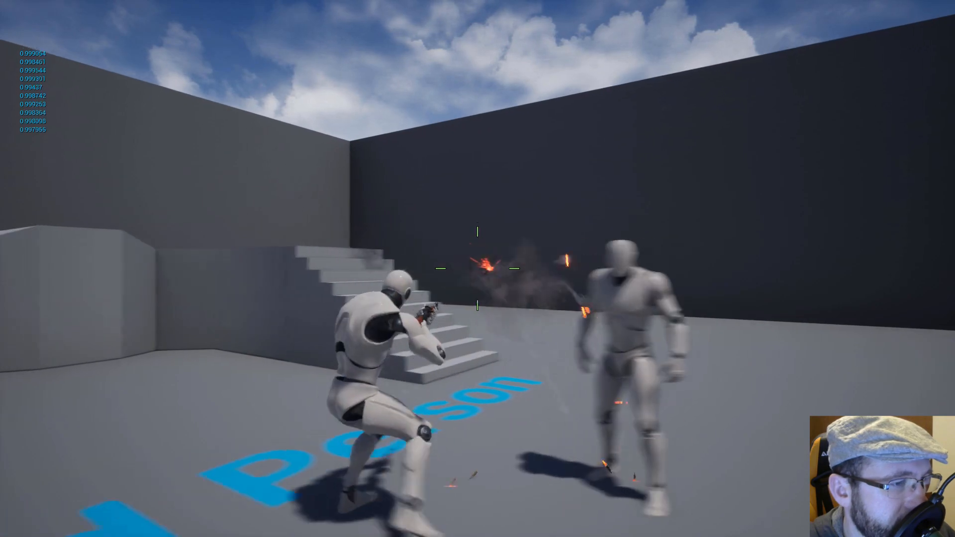
pyautogui.press('d')
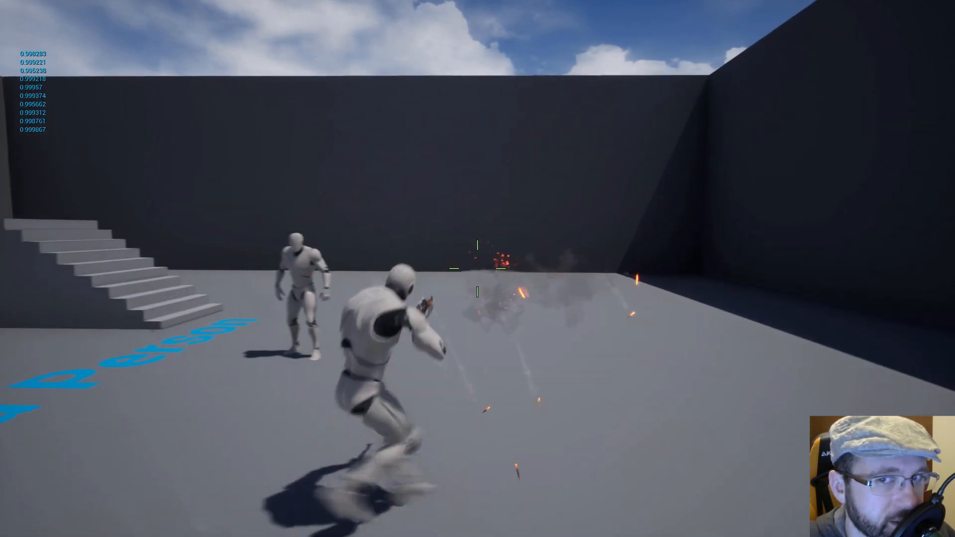
pyautogui.press('a')
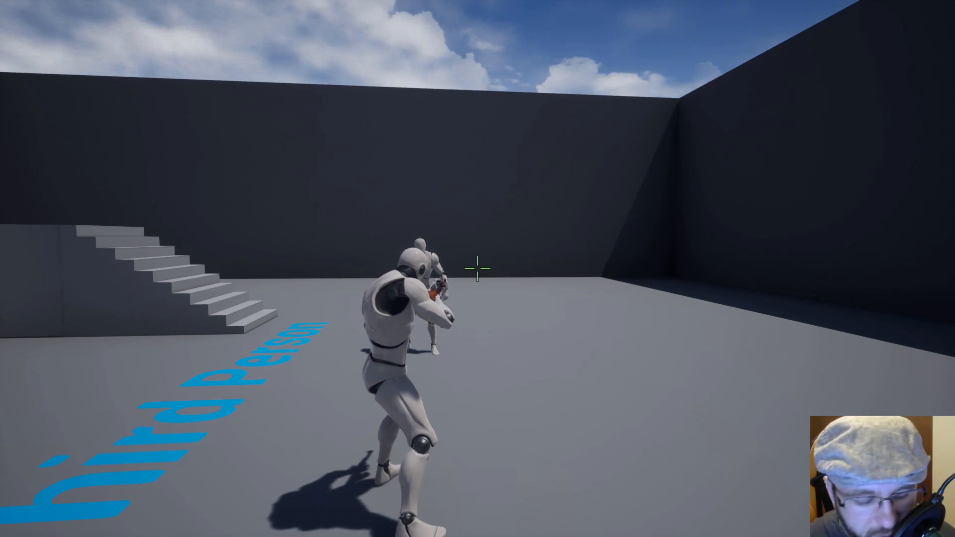
# - Move the aiming character up the stairs, jump, and return to the other player to test replicated movement
pyautogui.press('d')
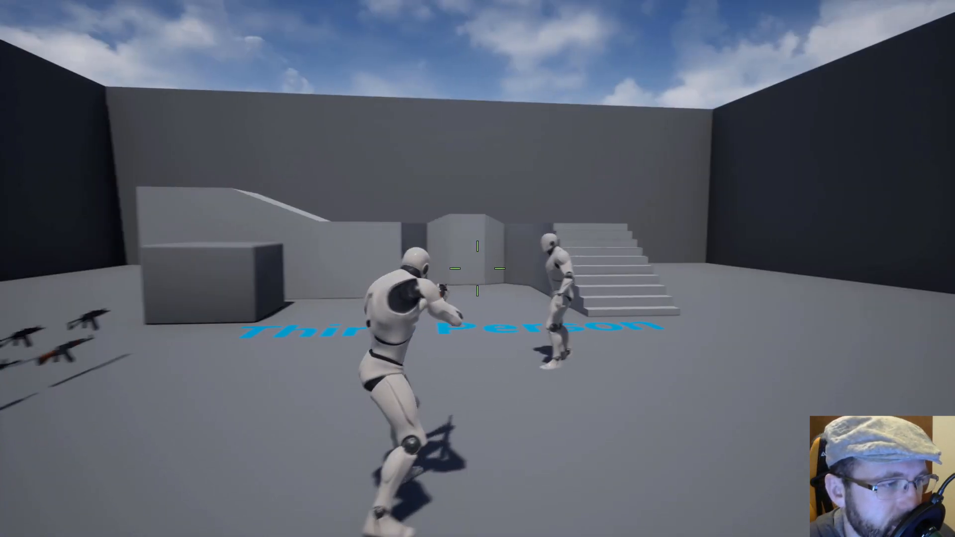
pyautogui.press('w')
pyautogui.press('w')
pyautogui.press('space')
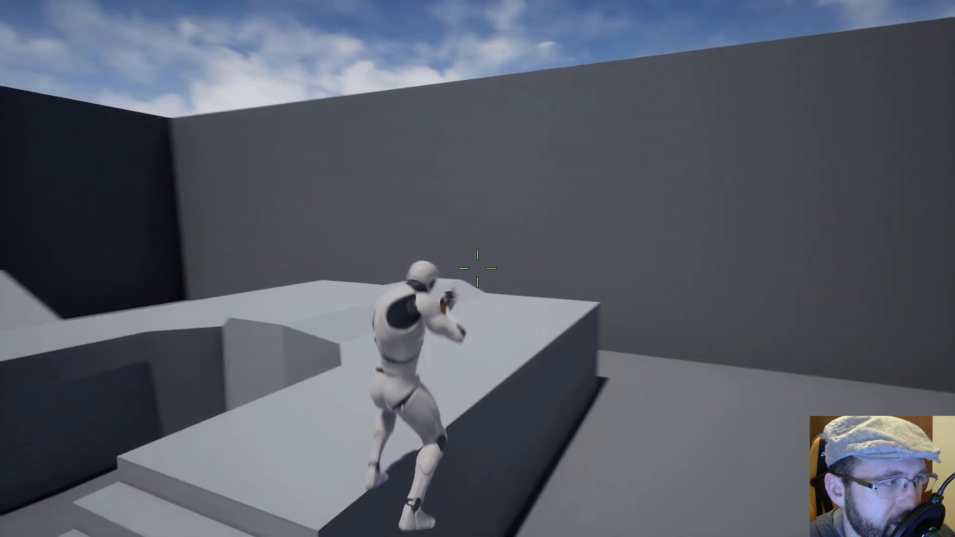
pyautogui.press('s')
pyautogui.press('d')
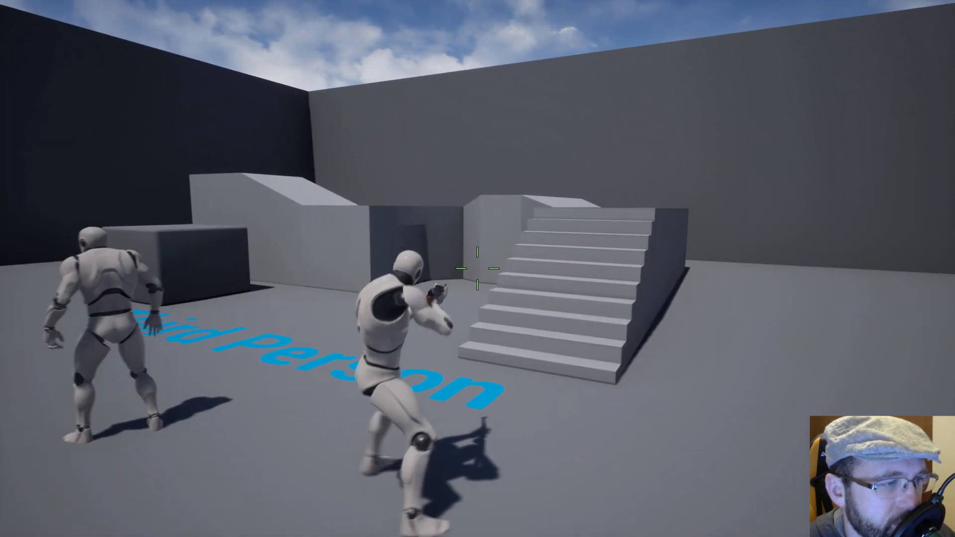
pyautogui.press('a')
pyautogui.press('a')
pyautogui.press('d')
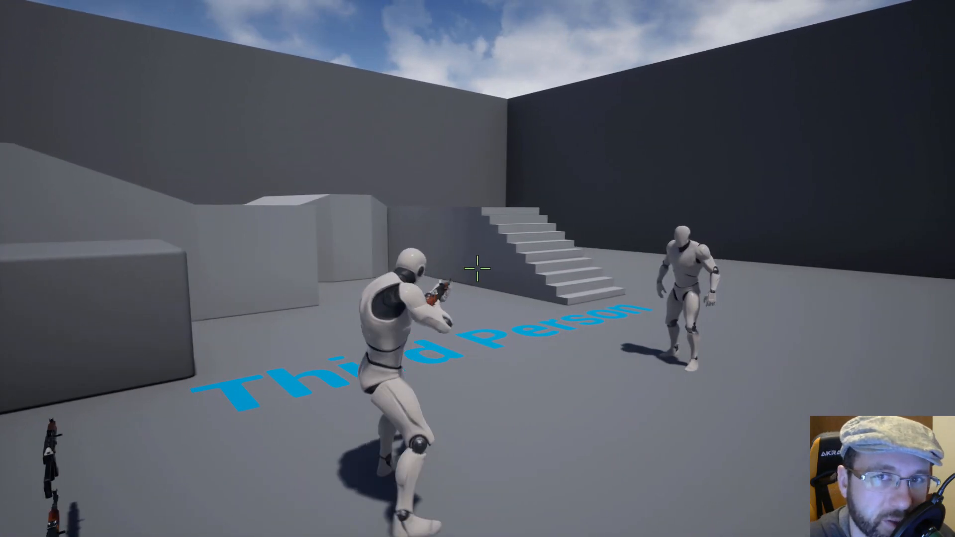